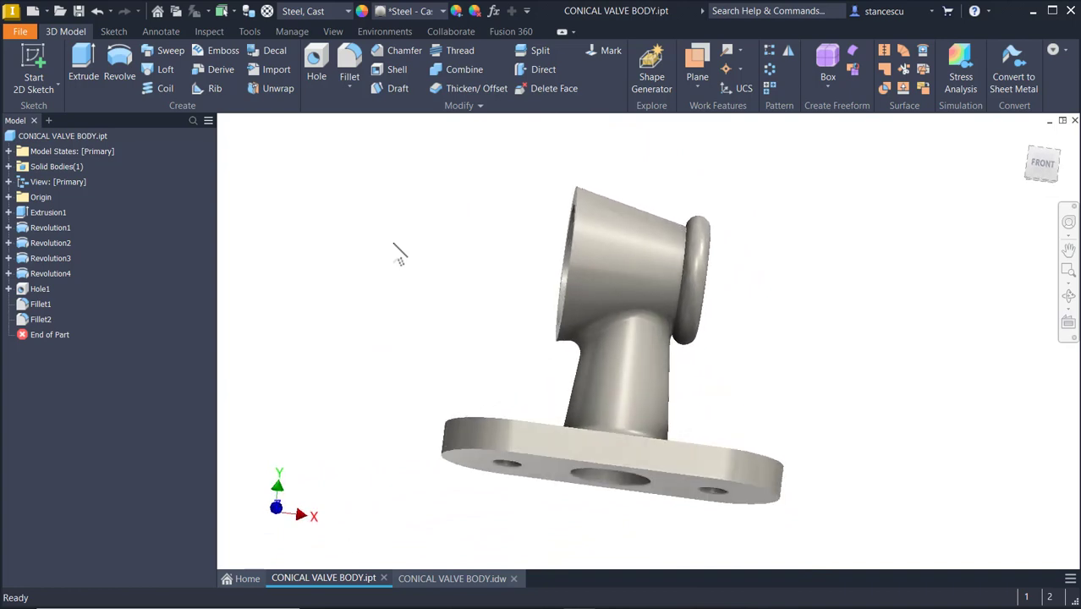
Review the finished conical valve body model and its reference drawing with all dimensions
key(F6)
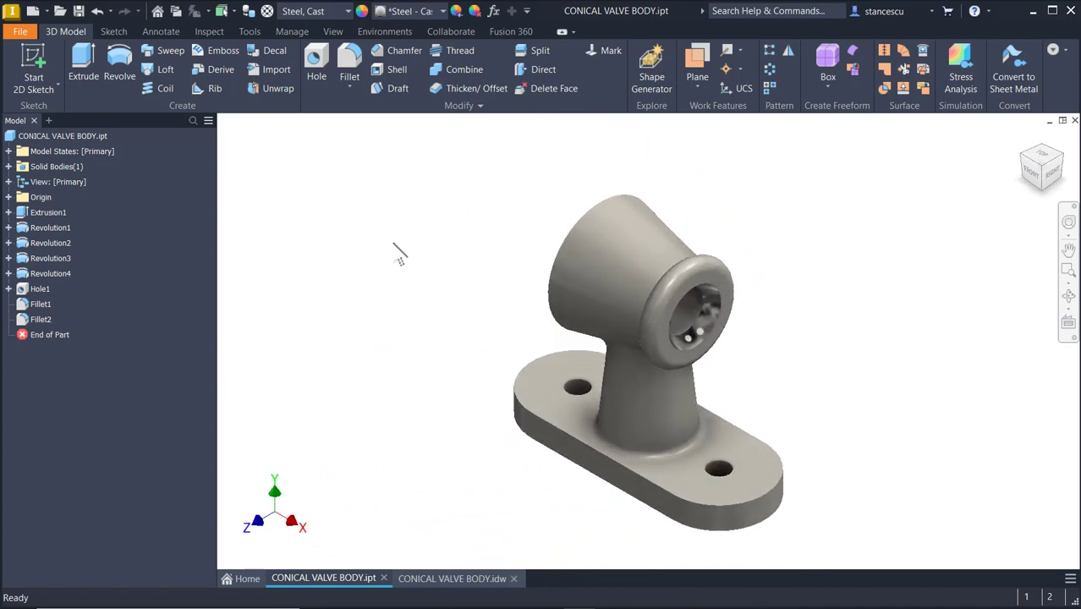
click(471, 580)
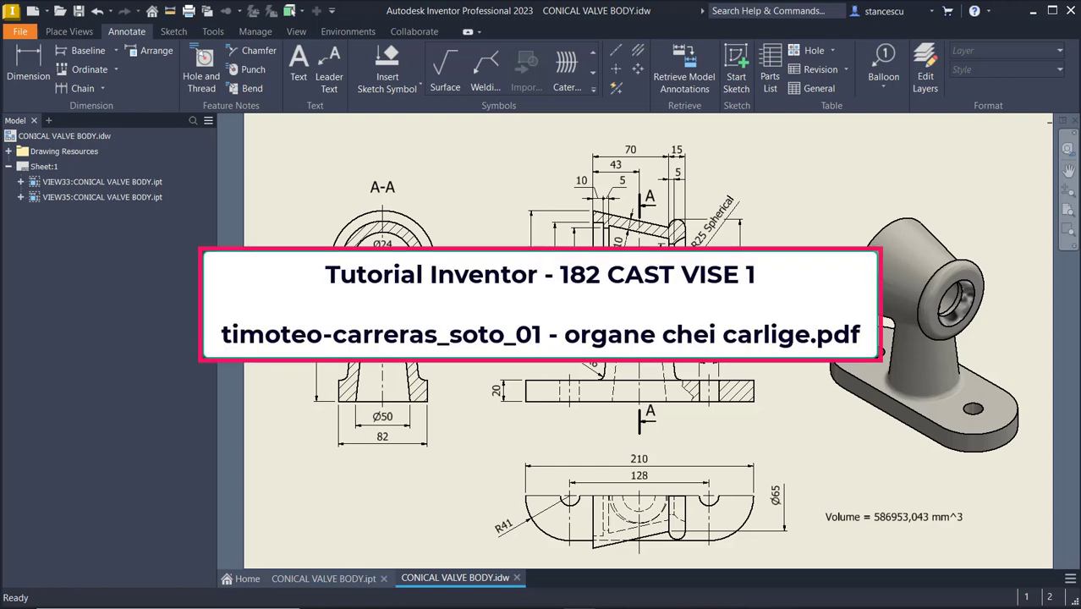
click(508, 171)
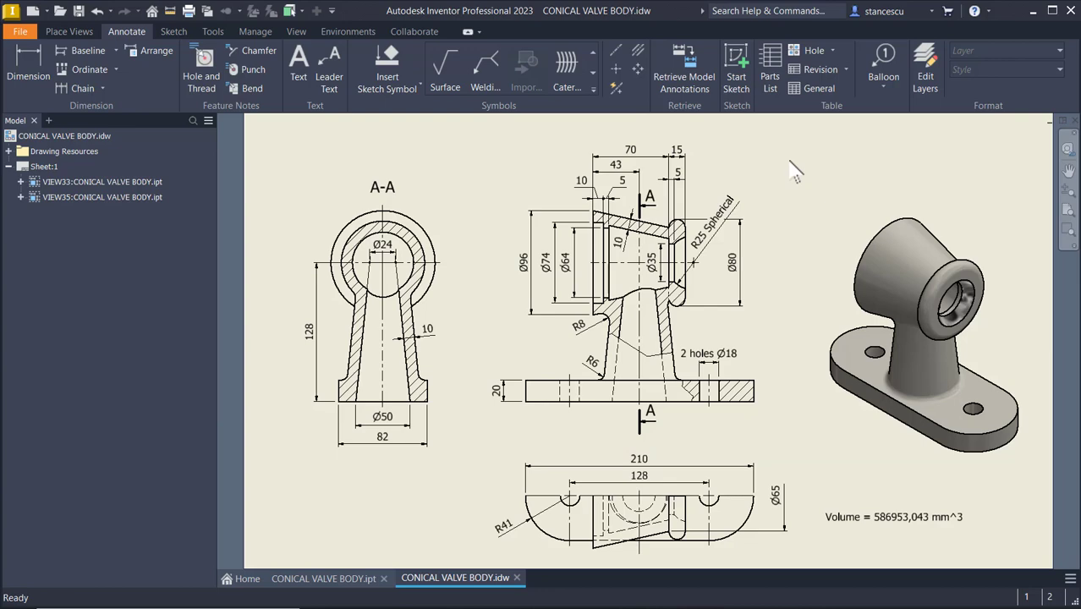
Create a new Standard (mm) part and start a 2D sketch on the horizontal origin plane
click(34, 11)
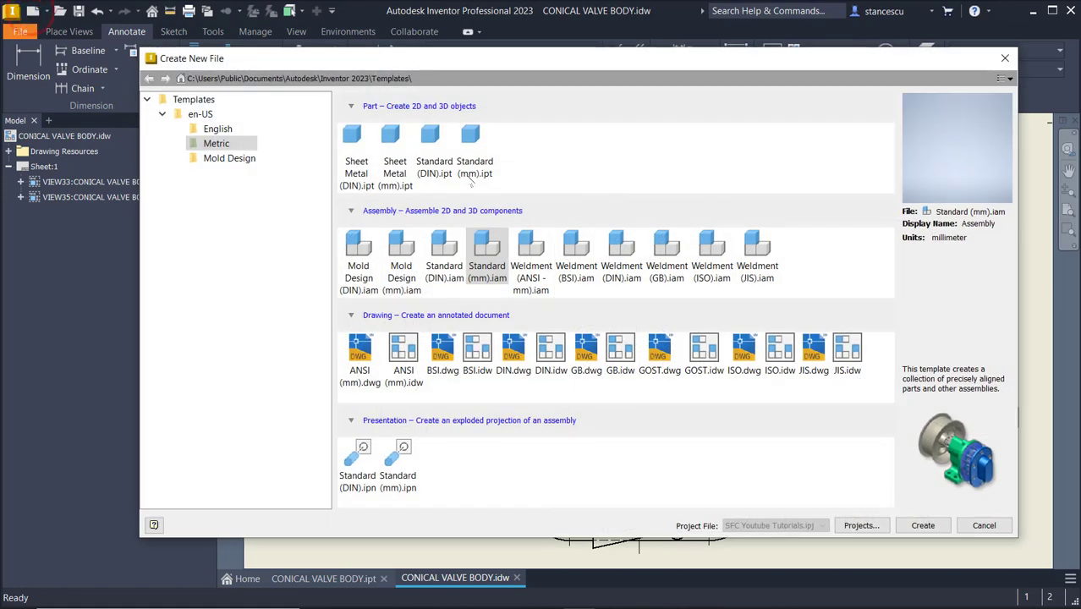
double_click(471, 133)
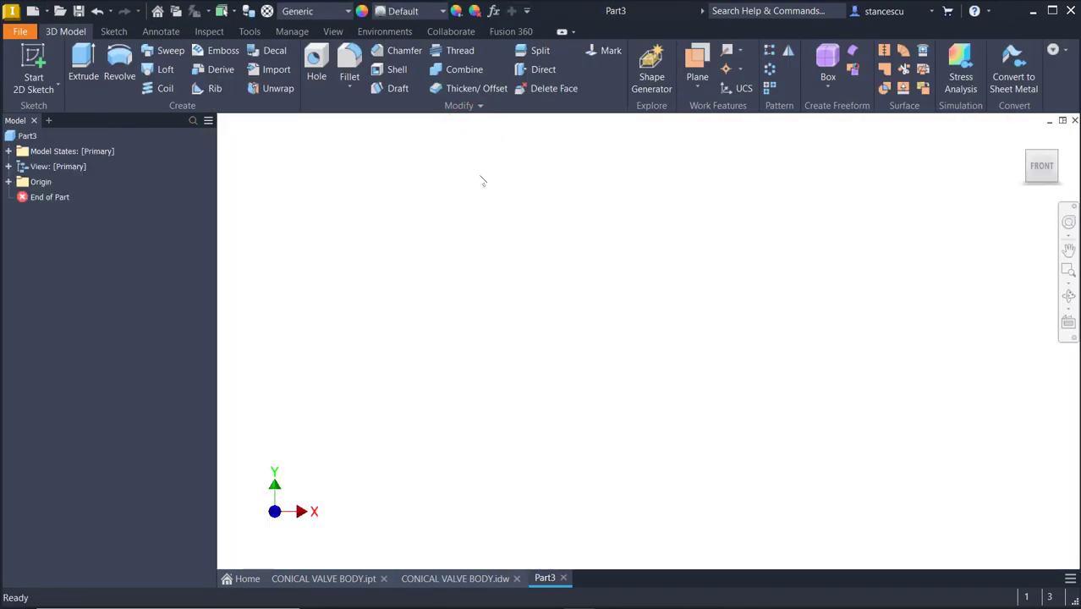
click(33, 56)
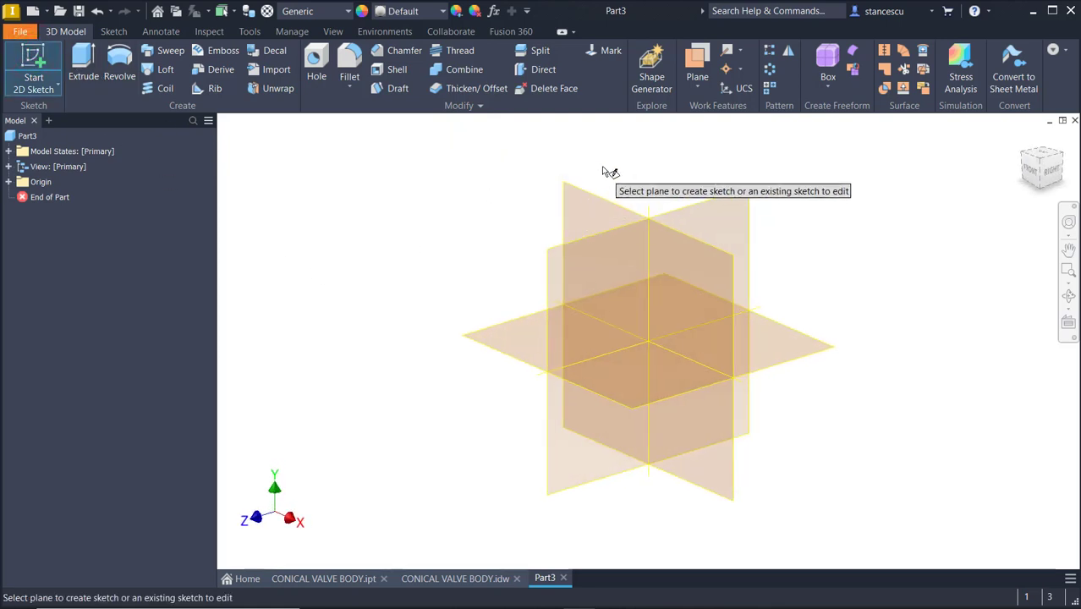
click(523, 320)
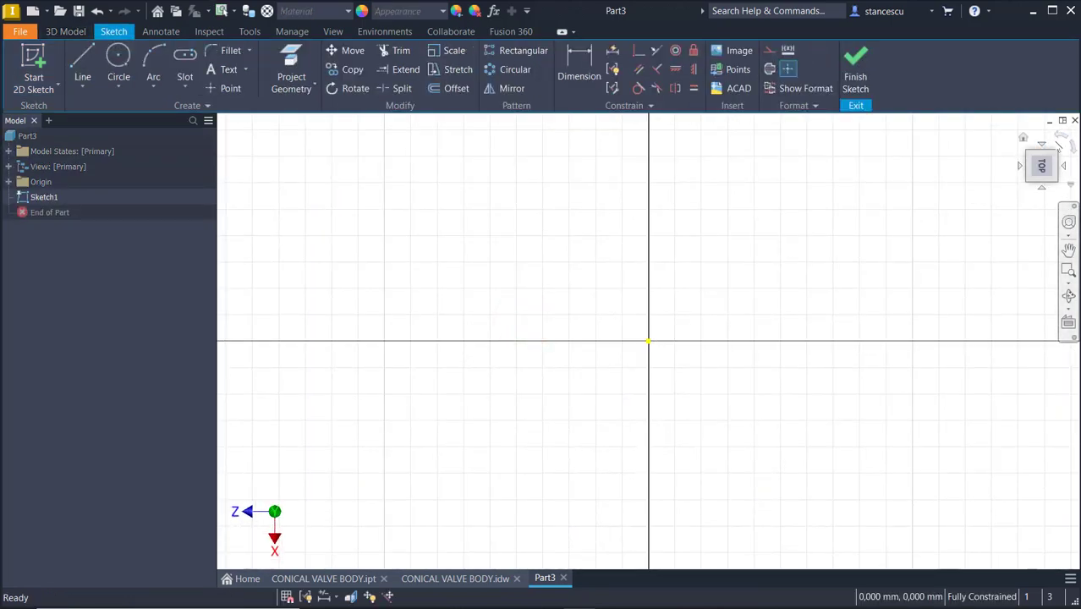
click(1059, 134)
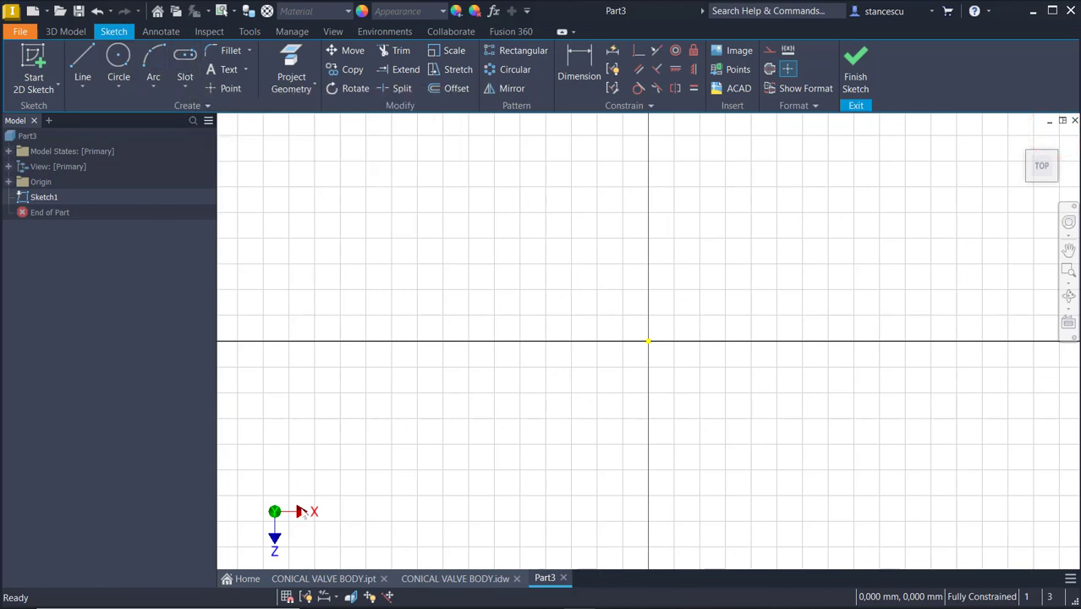
Sketch a slot centred on the origin with half-length 128/2 and radius 41, then finish the sketch
click(455, 578)
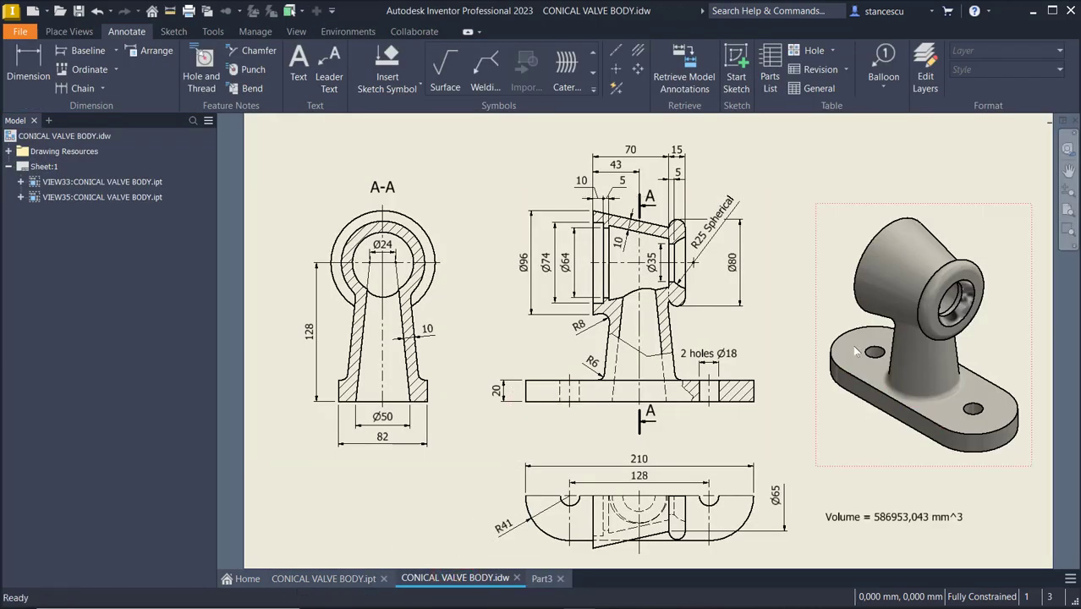
click(936, 412)
click(539, 578)
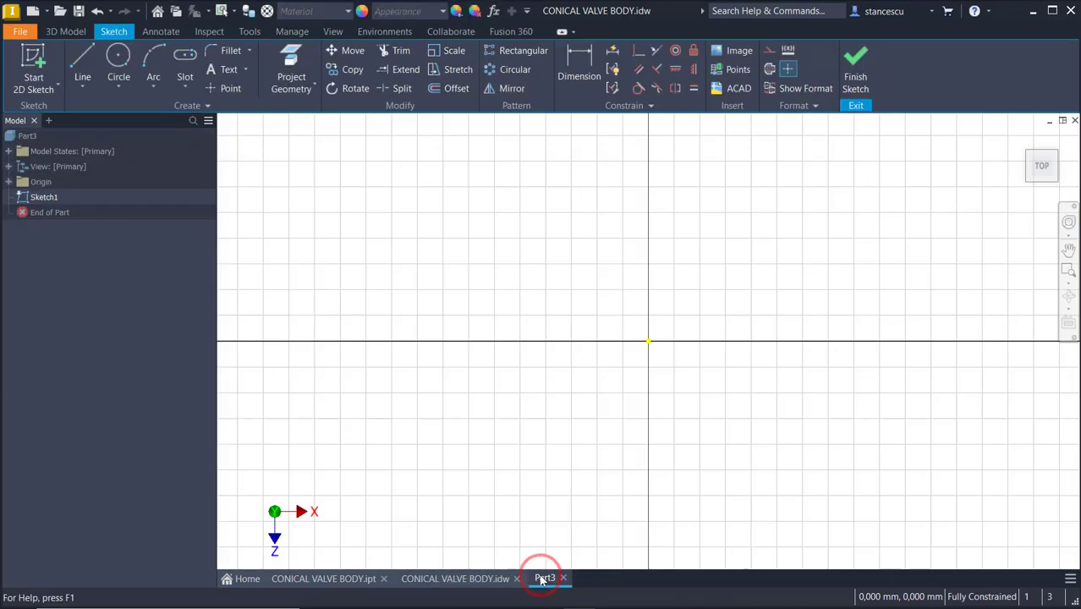
click(185, 60)
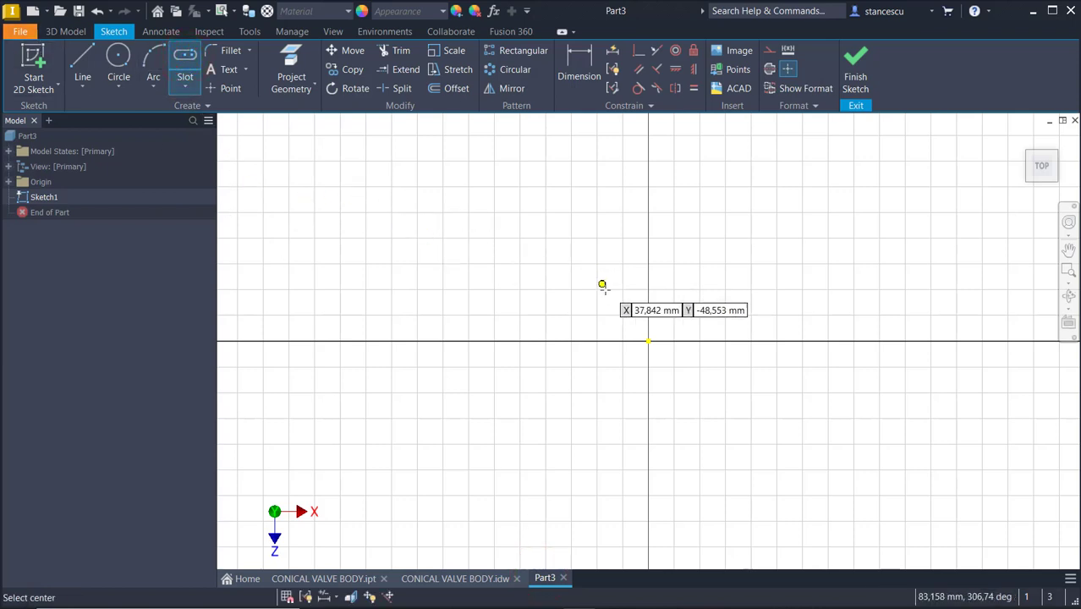
click(648, 340)
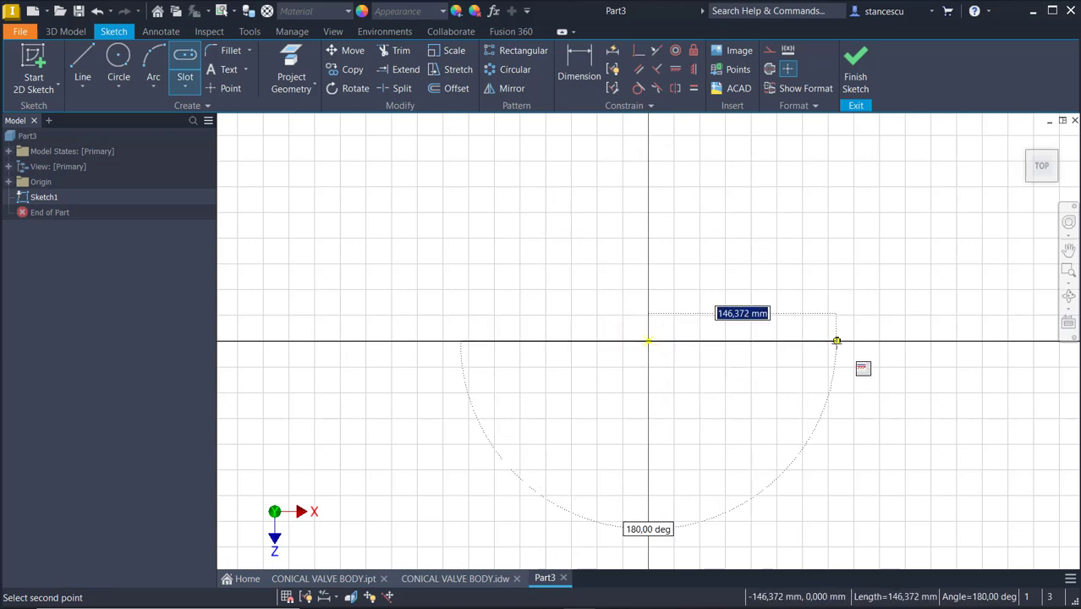
text(128)
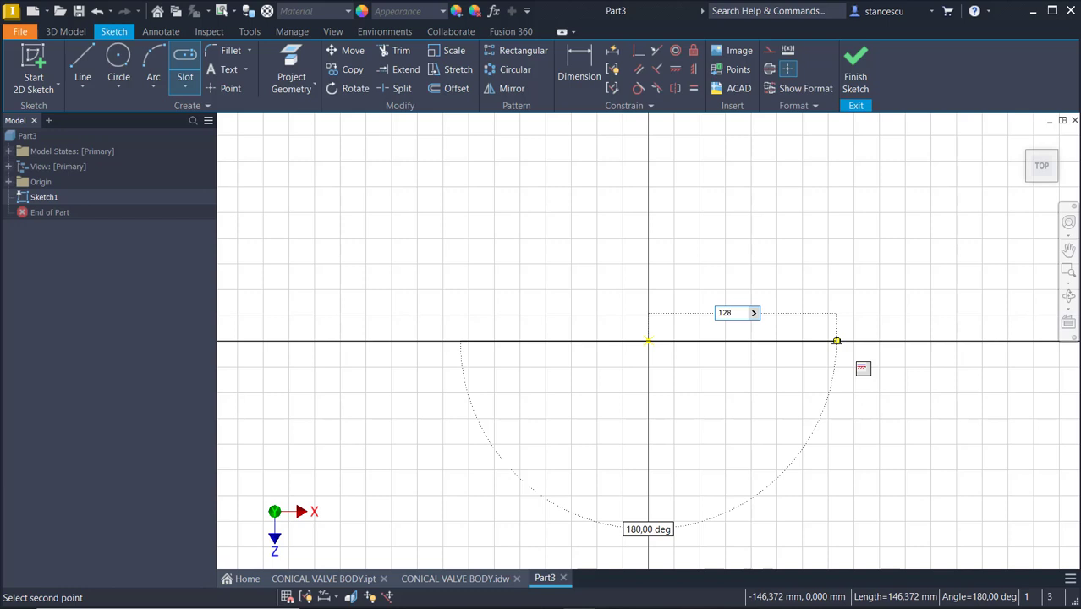
text(/)
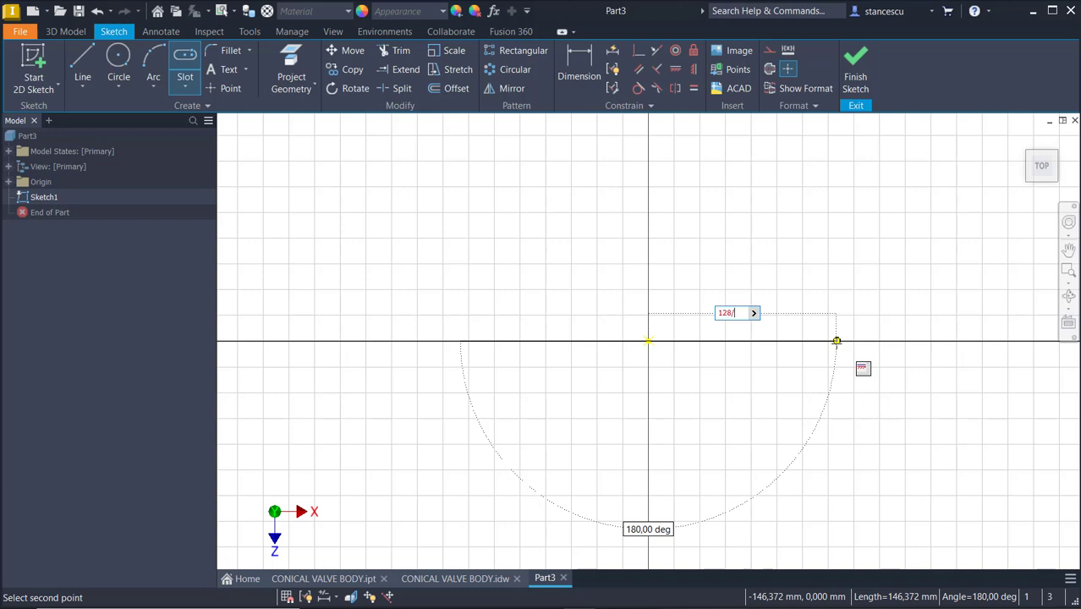
text(2)
key(Return)
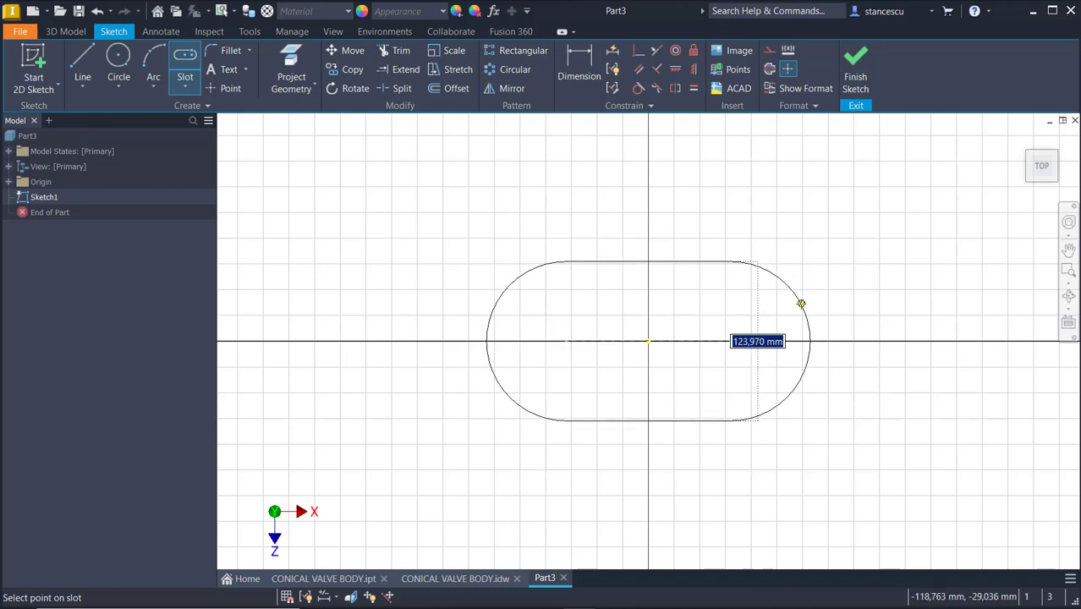
text(41*2)
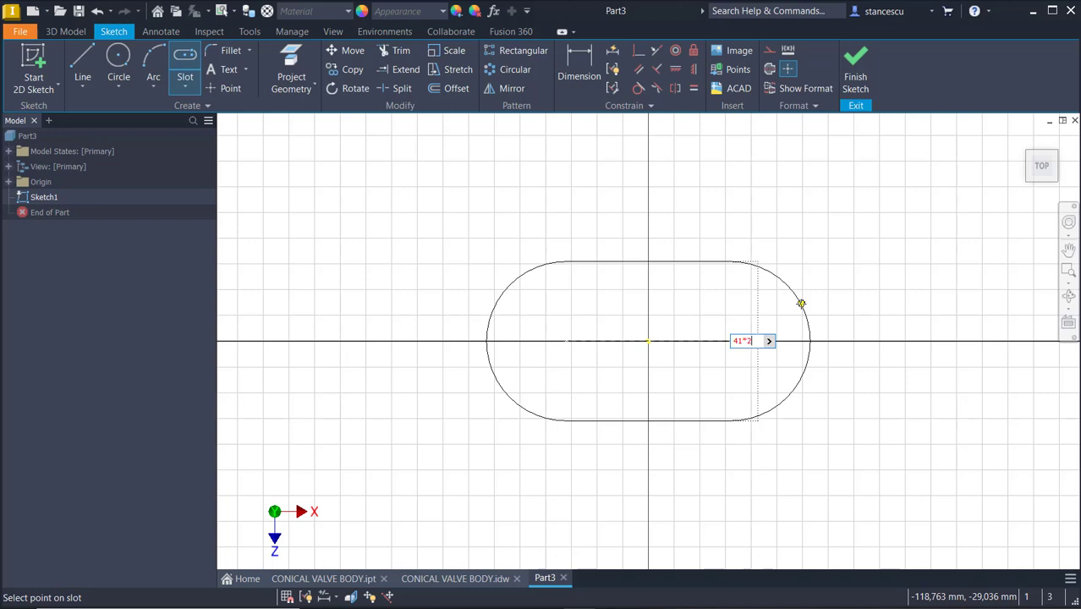
key(Return)
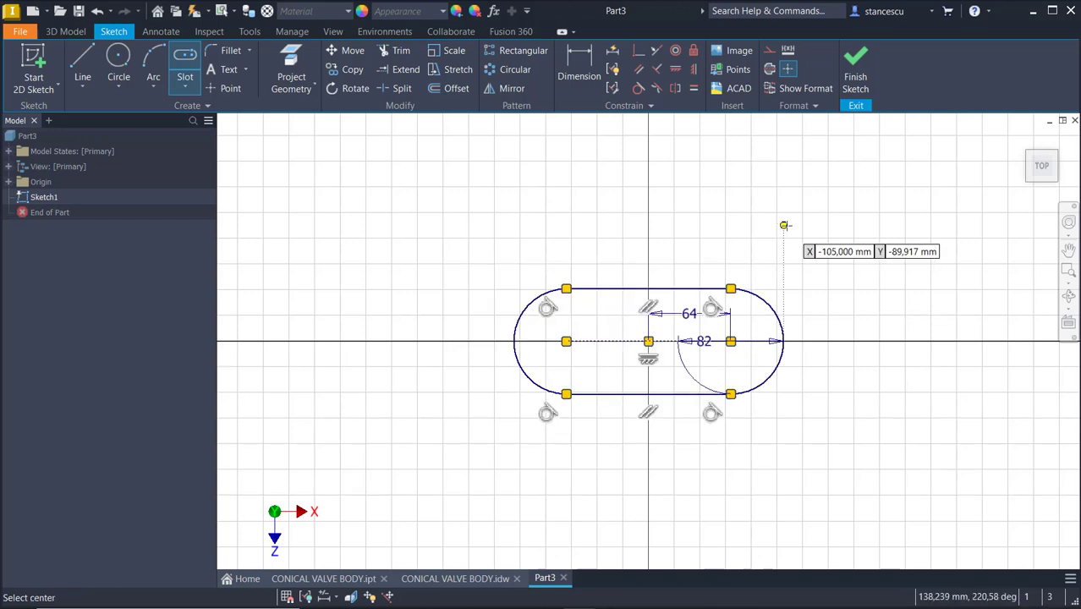
click(856, 68)
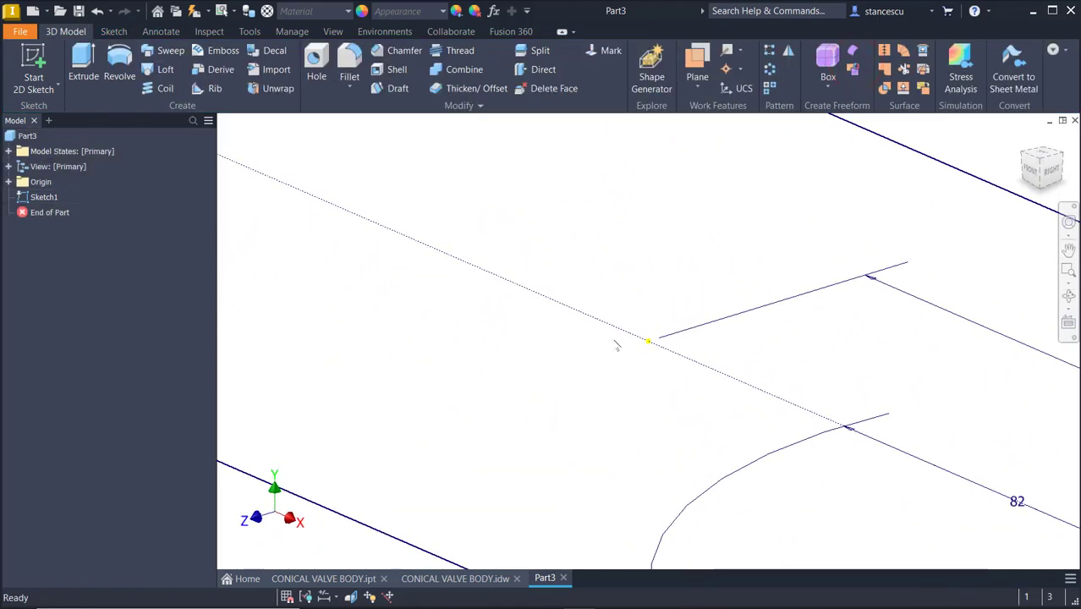
Extrude the slot profile 20 mm to form the base plate
click(434, 579)
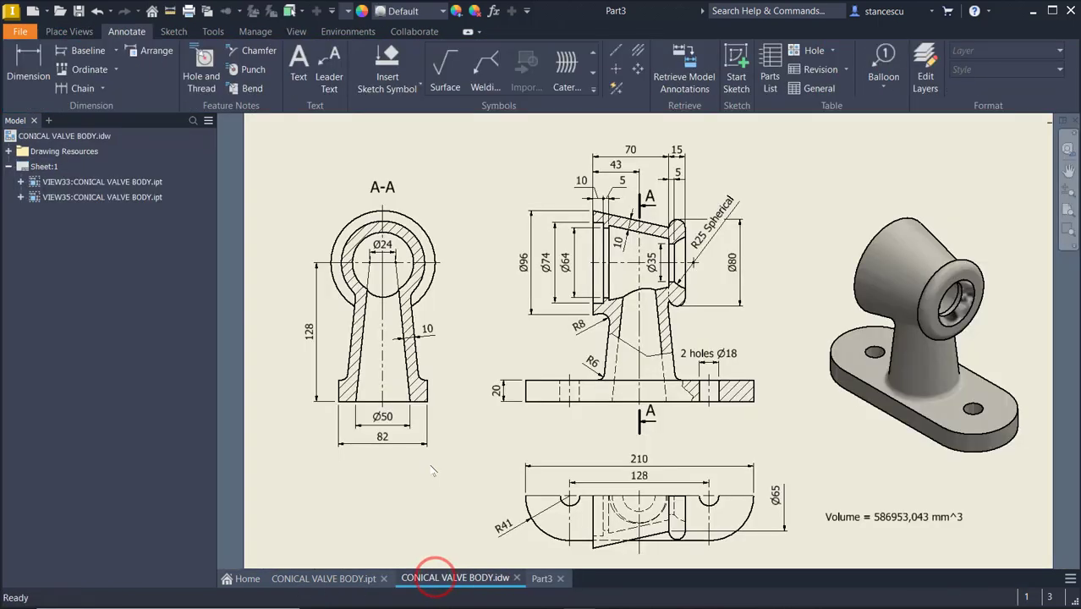
click(500, 401)
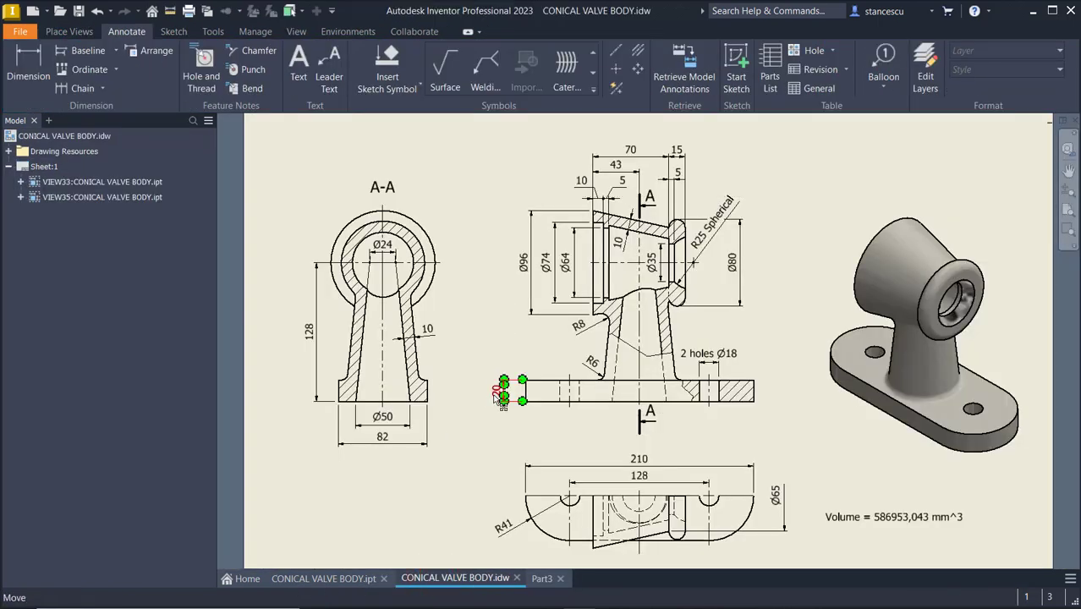
key(Escape)
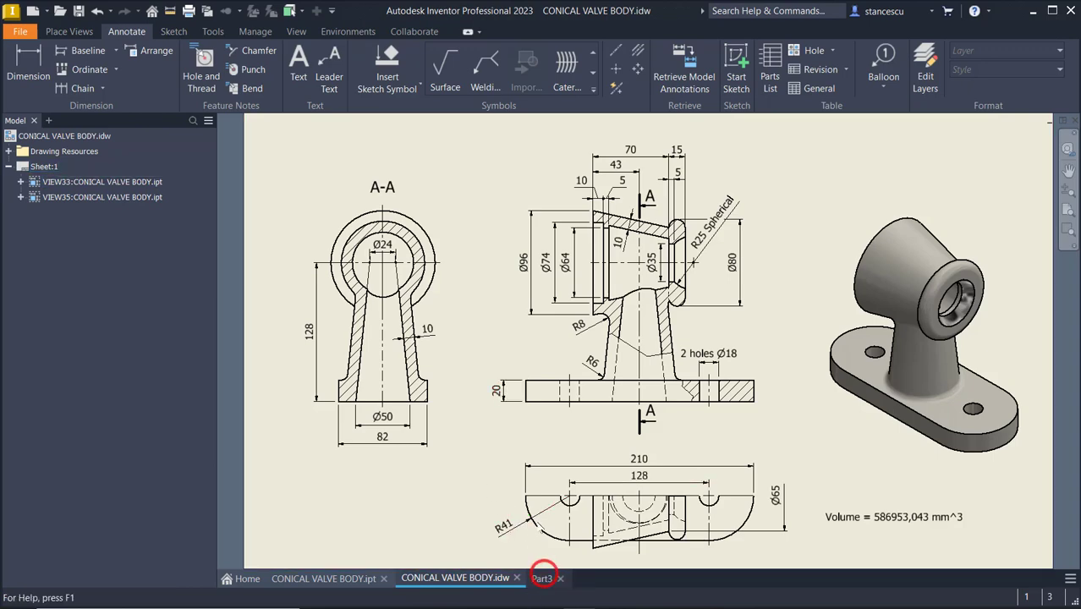
click(542, 578)
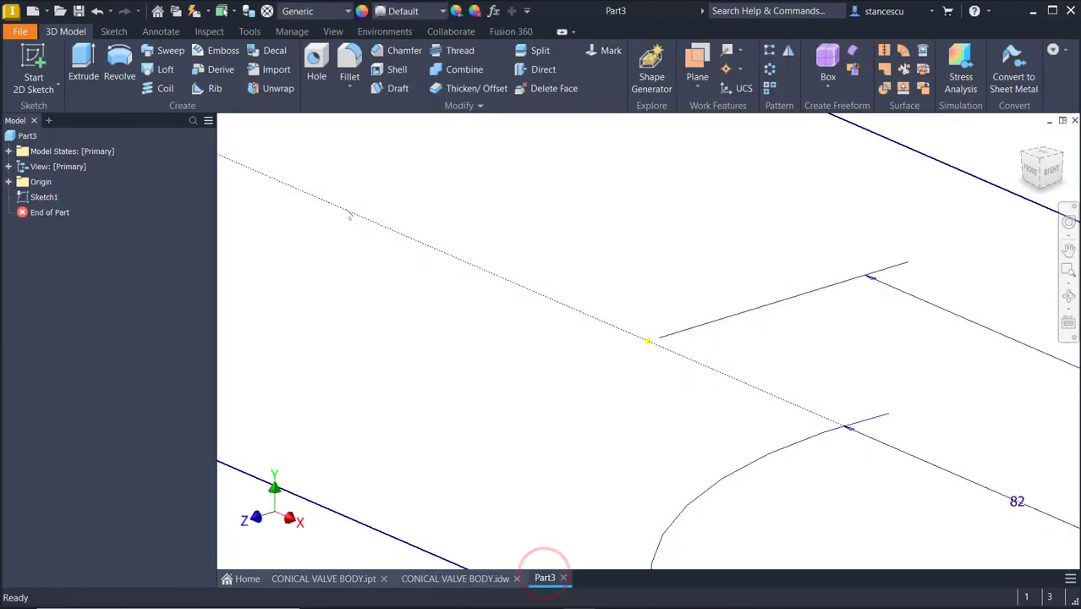
click(90, 61)
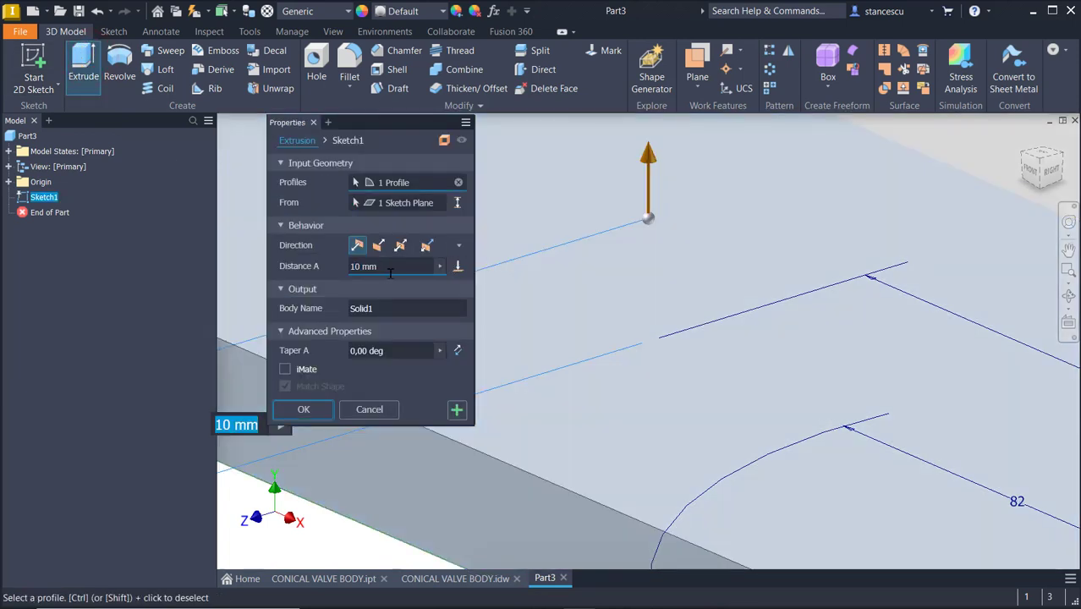
click(390, 267)
text(2)
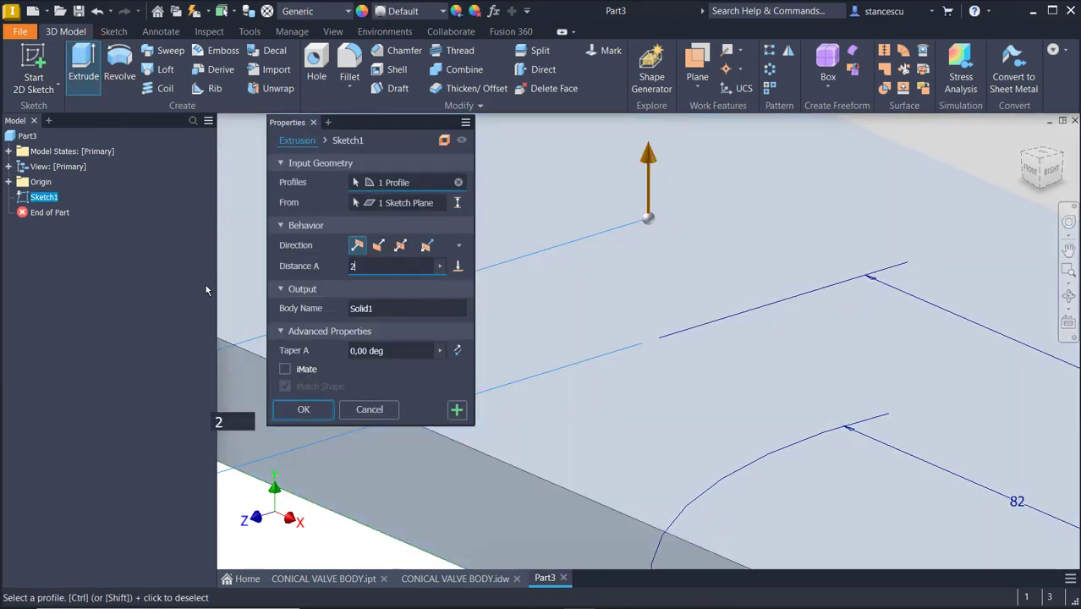
text(0)
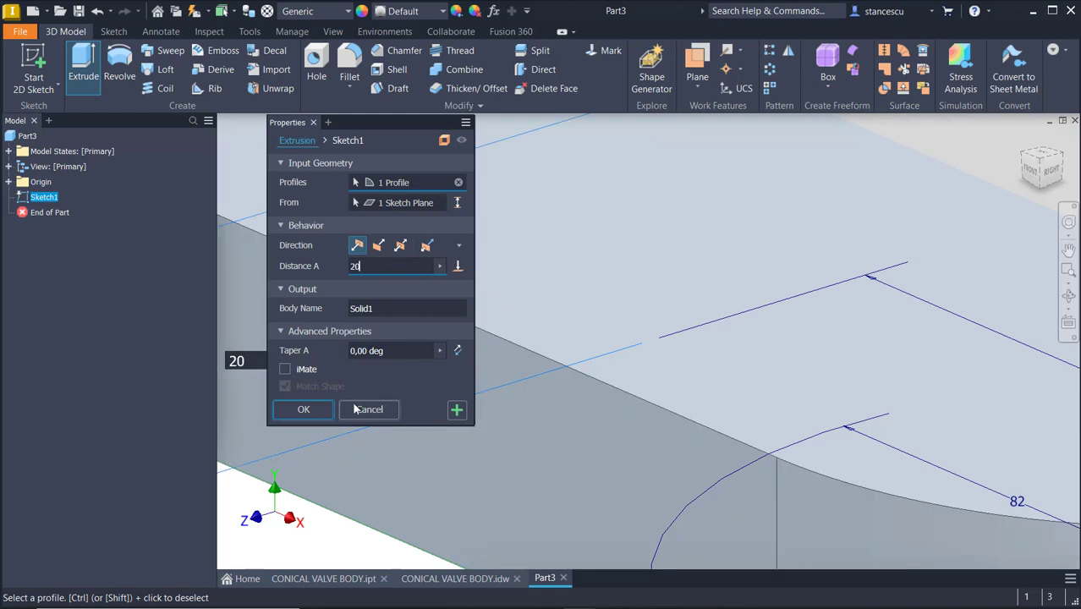
click(304, 409)
key(F6)
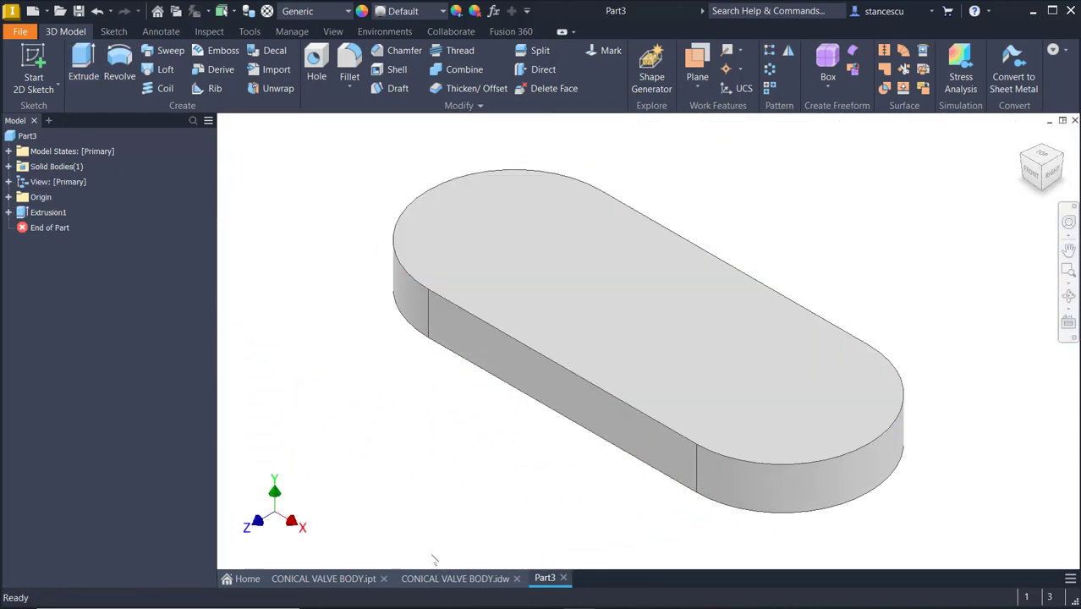
Start a new sketch on the XY origin plane and slice the graphics through the base plate
click(443, 578)
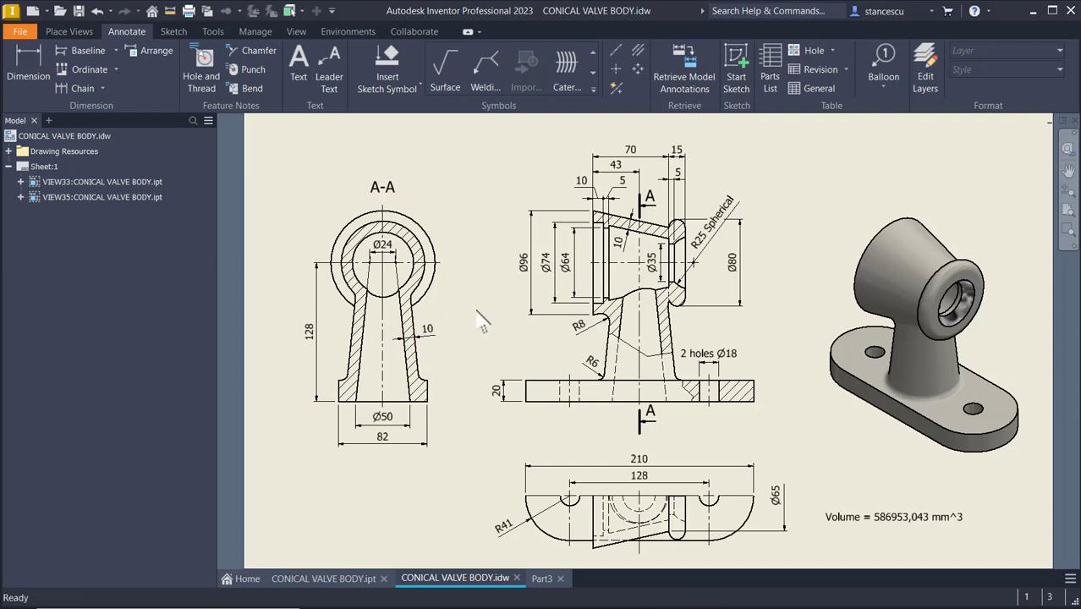
click(544, 580)
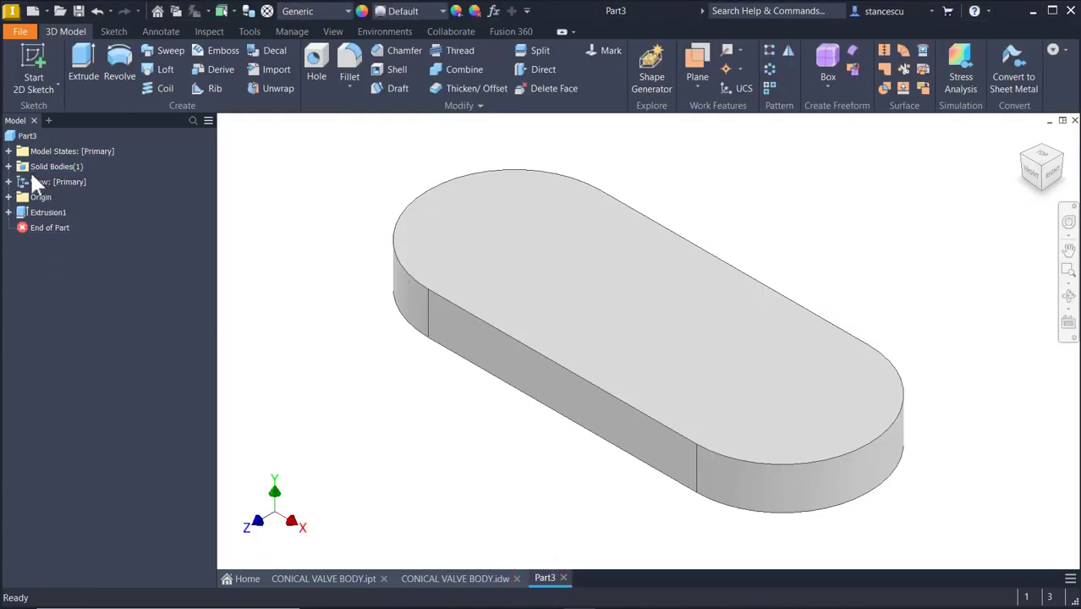
click(9, 196)
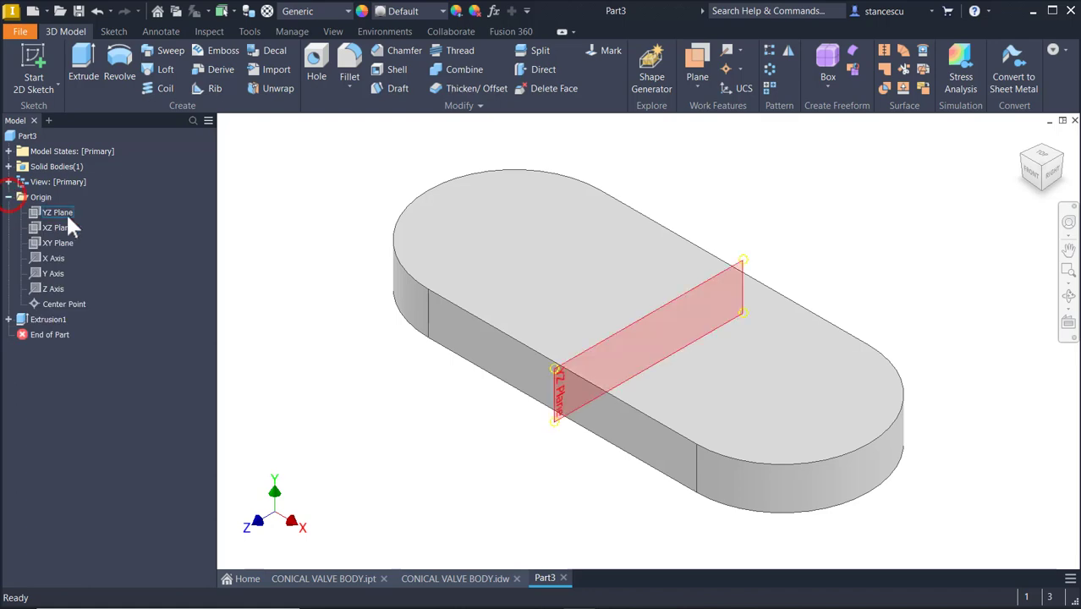
click(57, 243)
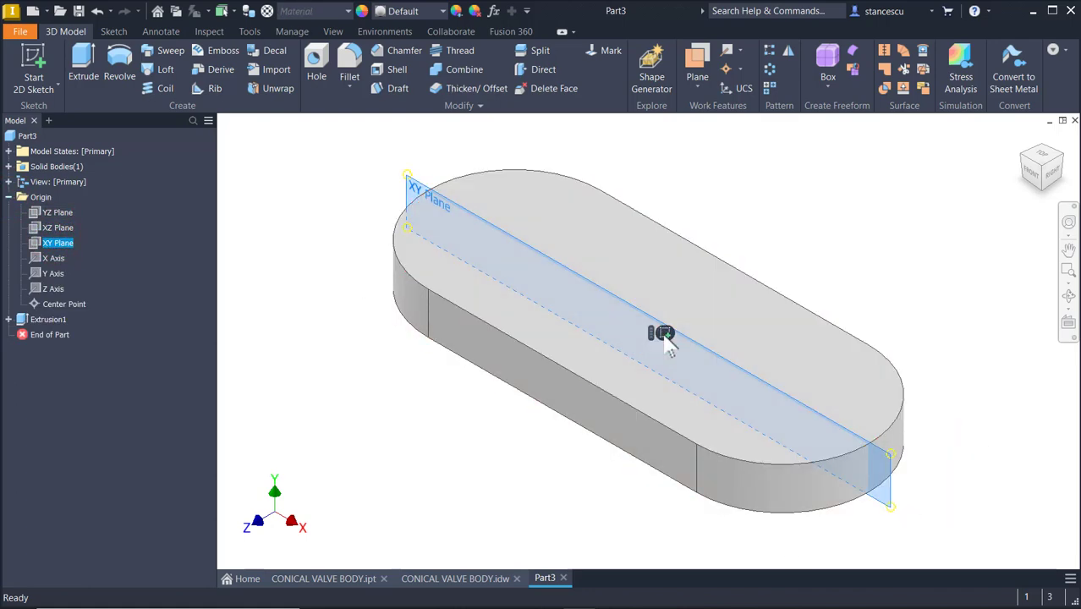
key(s)
middle_drag(664, 352, 632, 506)
click(71, 61)
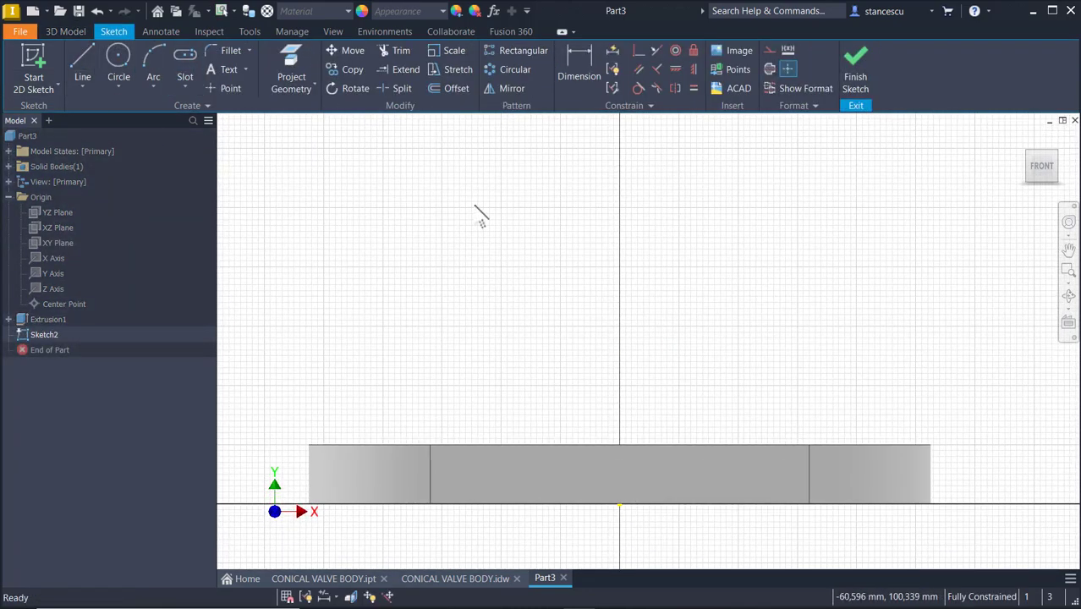
key(F7)
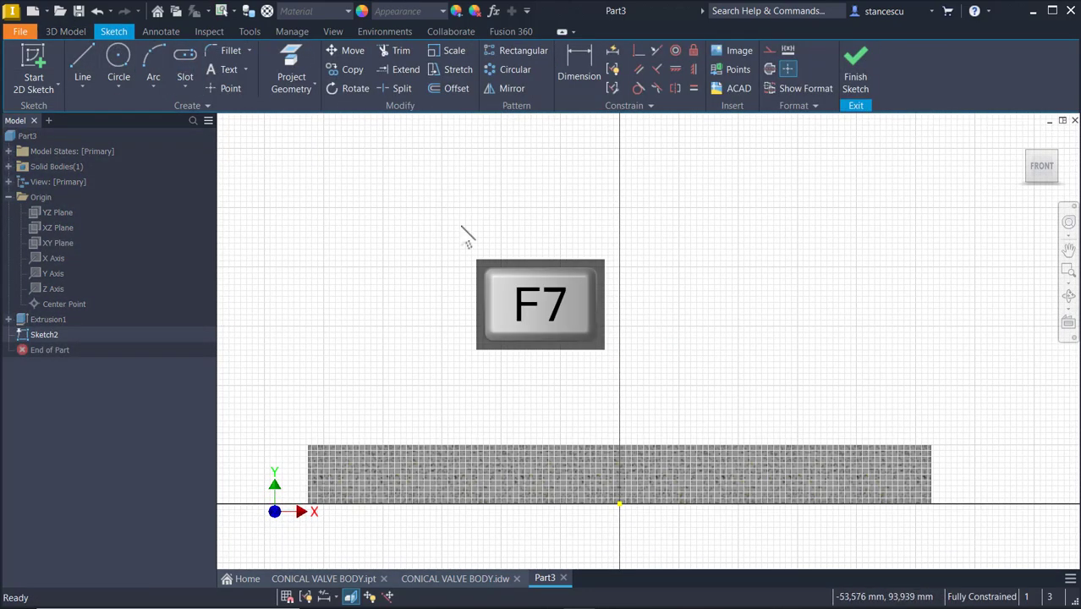
Sketch a closed half-profile of the cone from the origin: vertical line about 117 mm, top about 17 mm, slanted side back to the base
click(84, 61)
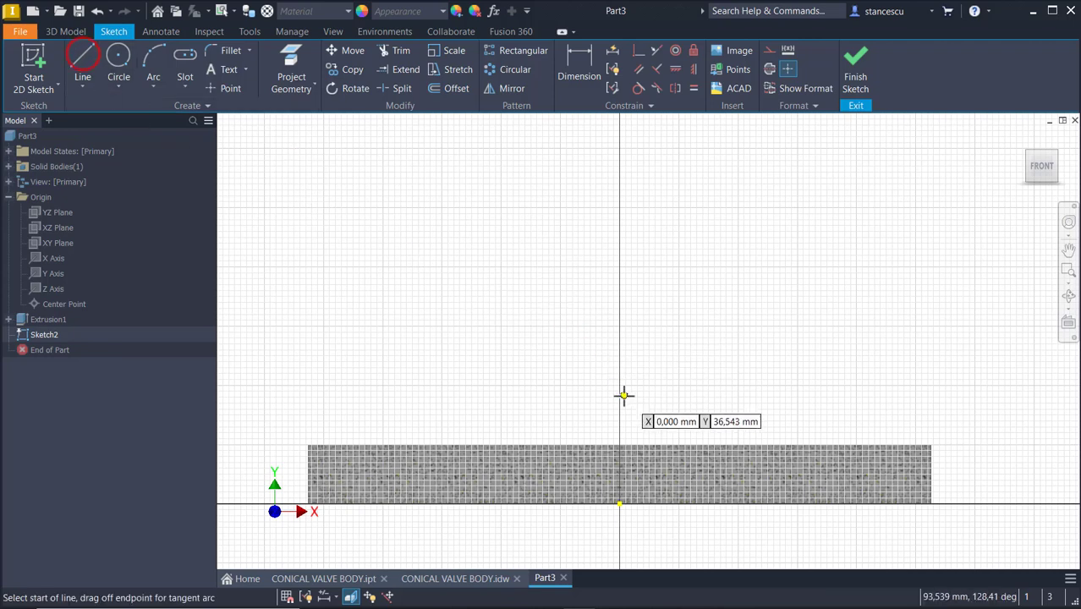
click(622, 504)
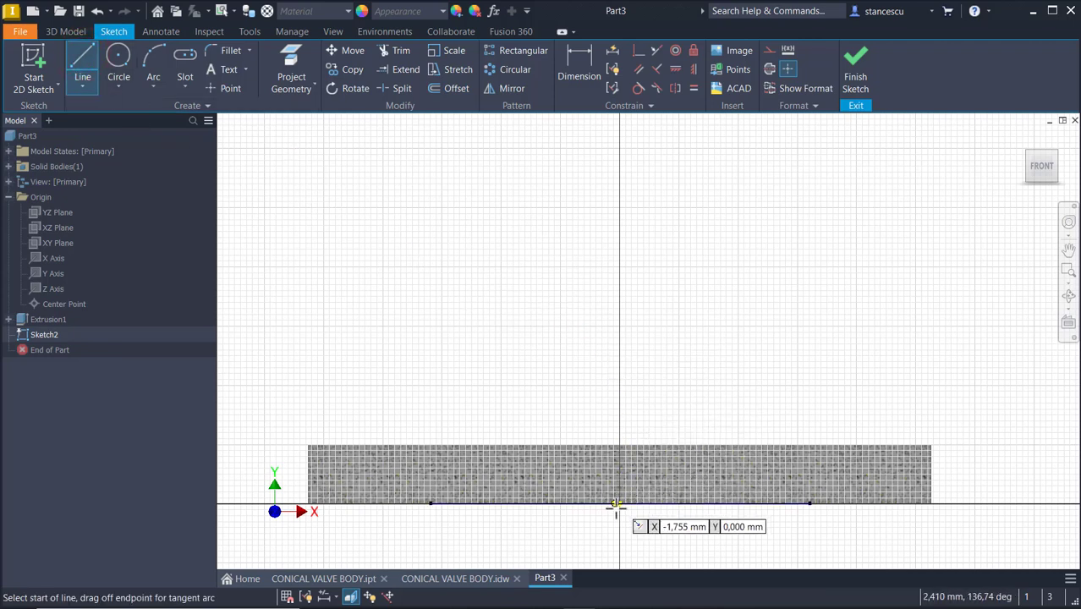
click(618, 504)
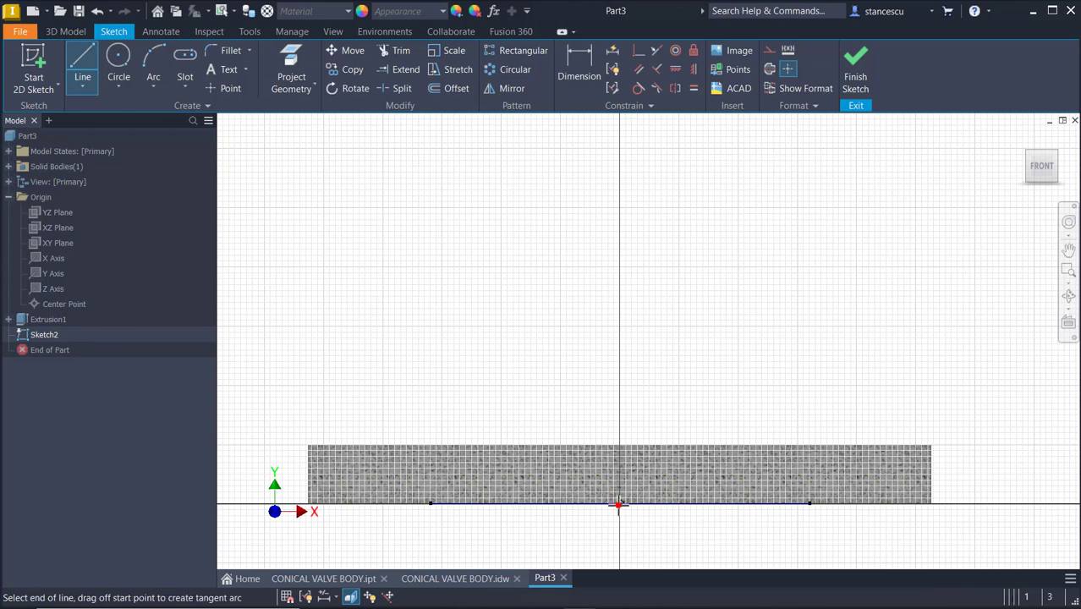
click(620, 156)
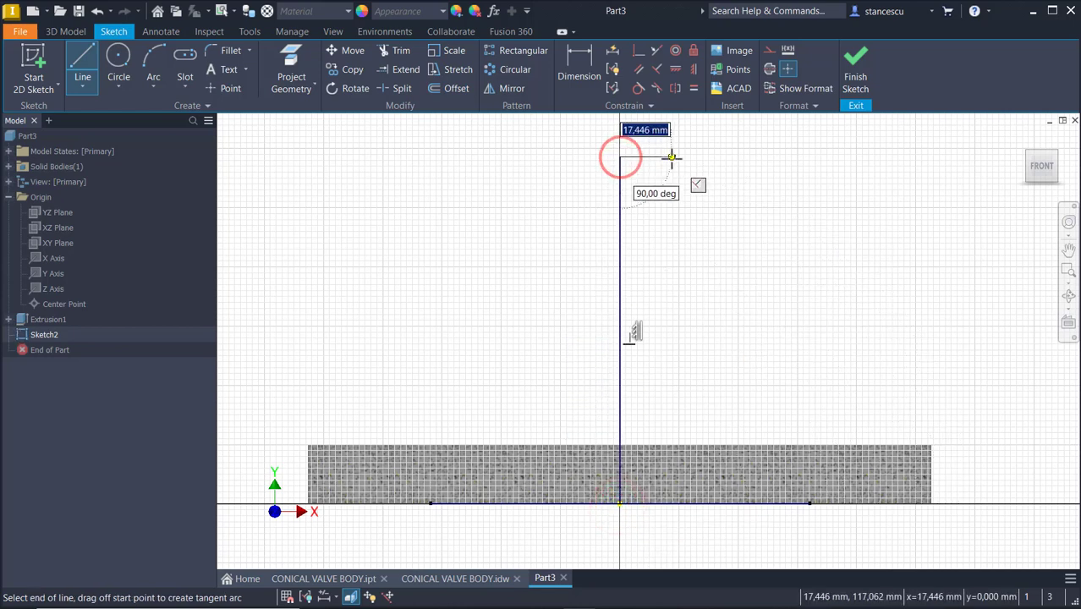
click(670, 158)
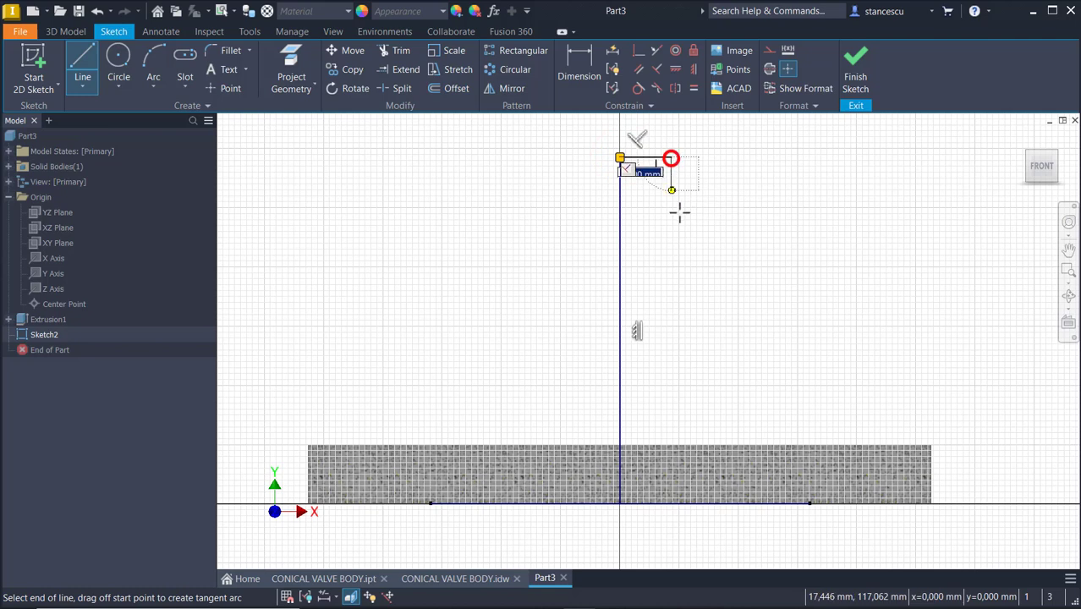
double_click(730, 505)
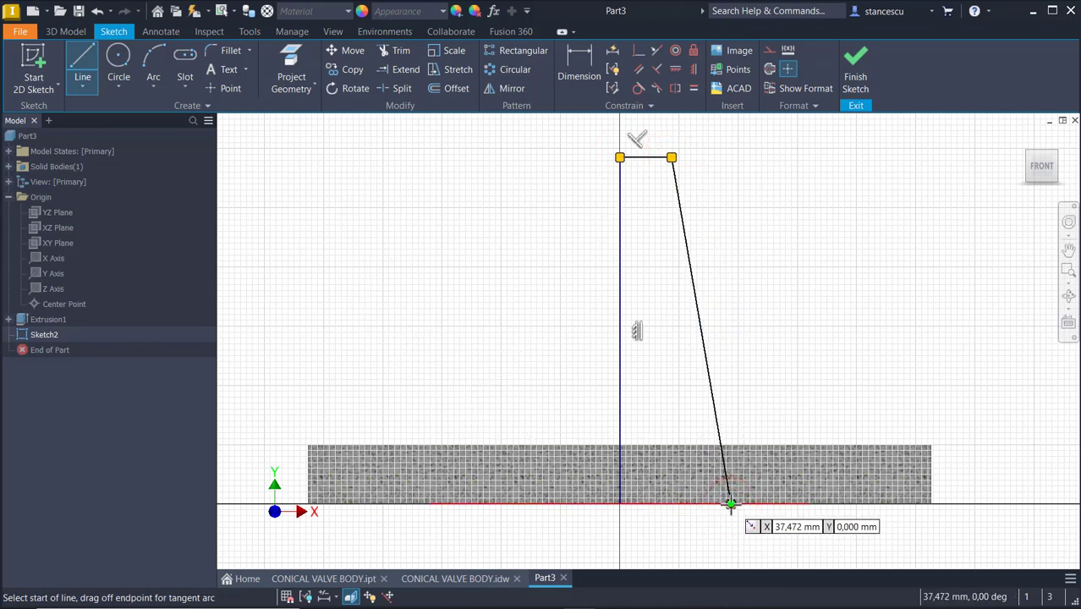
click(730, 505)
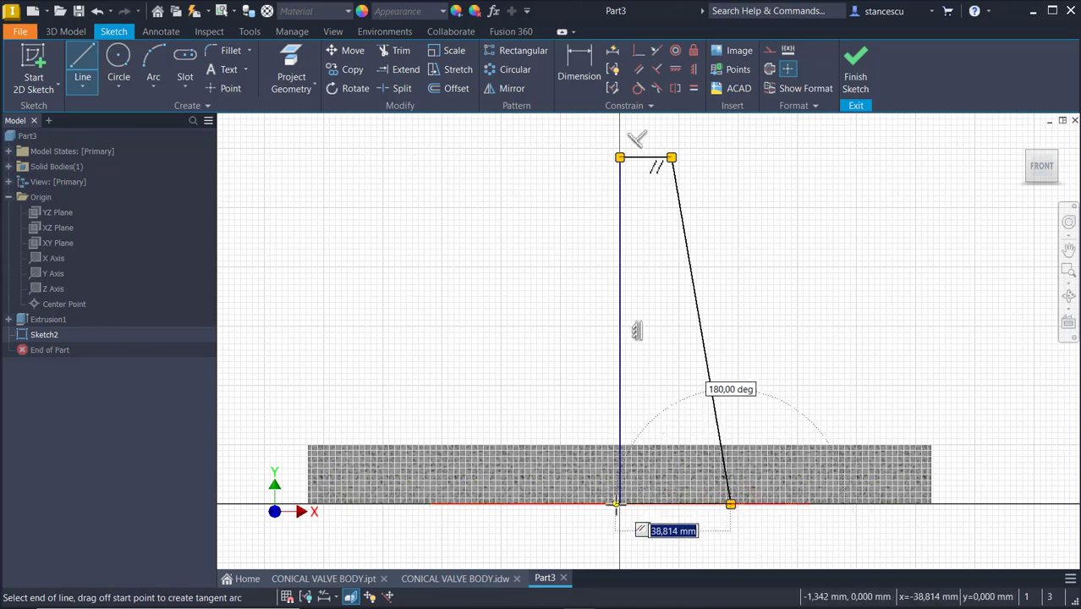
click(620, 503)
key(Escape)
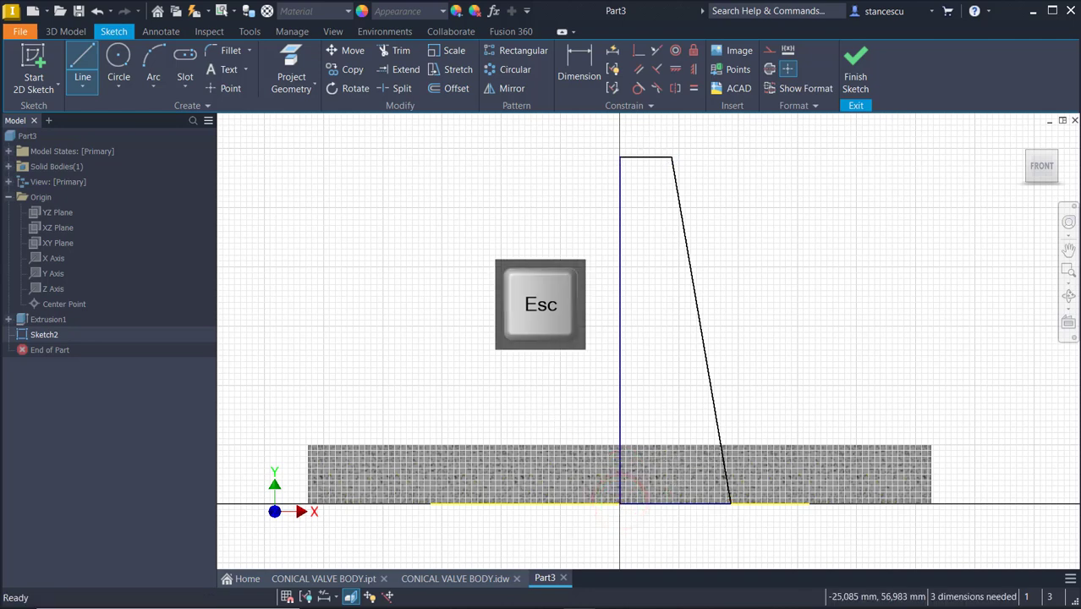
Convert the vertical line on the axis into a centerline
click(616, 303)
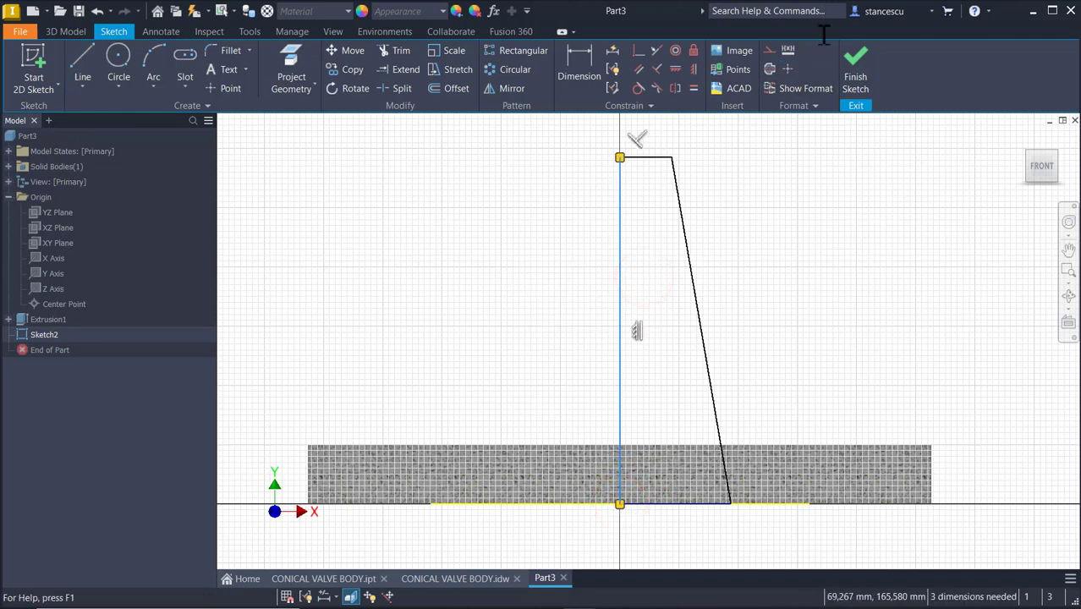
click(771, 67)
click(784, 192)
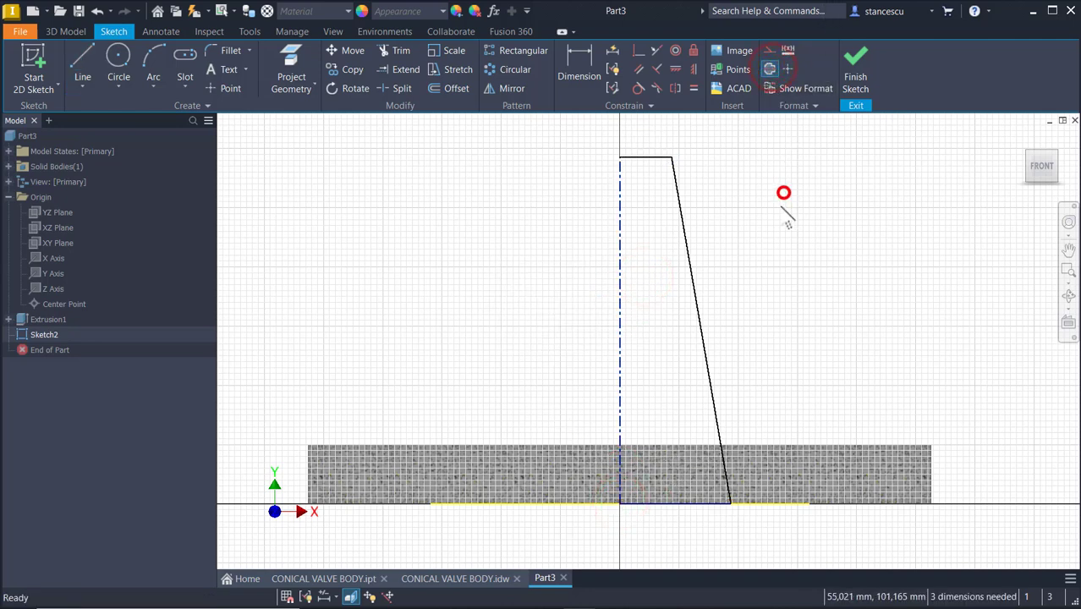
Dimension the profile's top edge to the centerline as a diameter of 24 mm
click(579, 60)
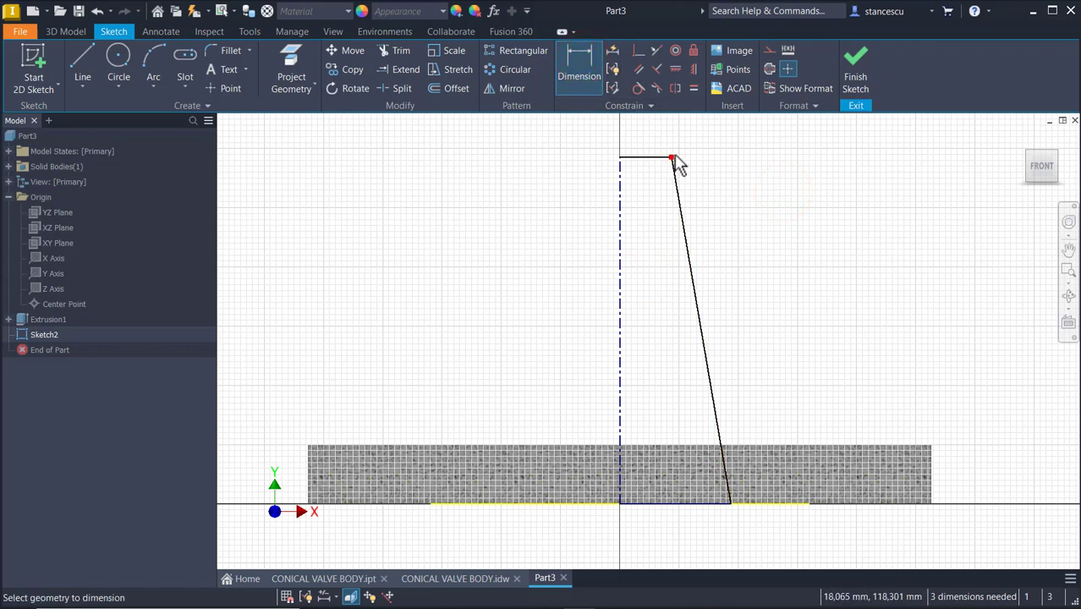
click(673, 159)
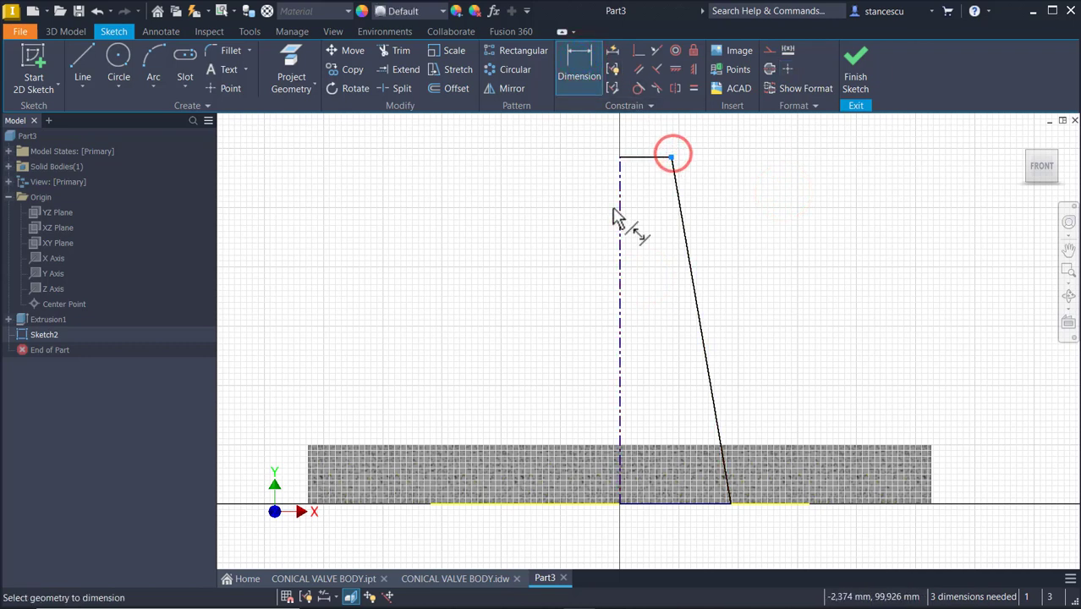
click(621, 251)
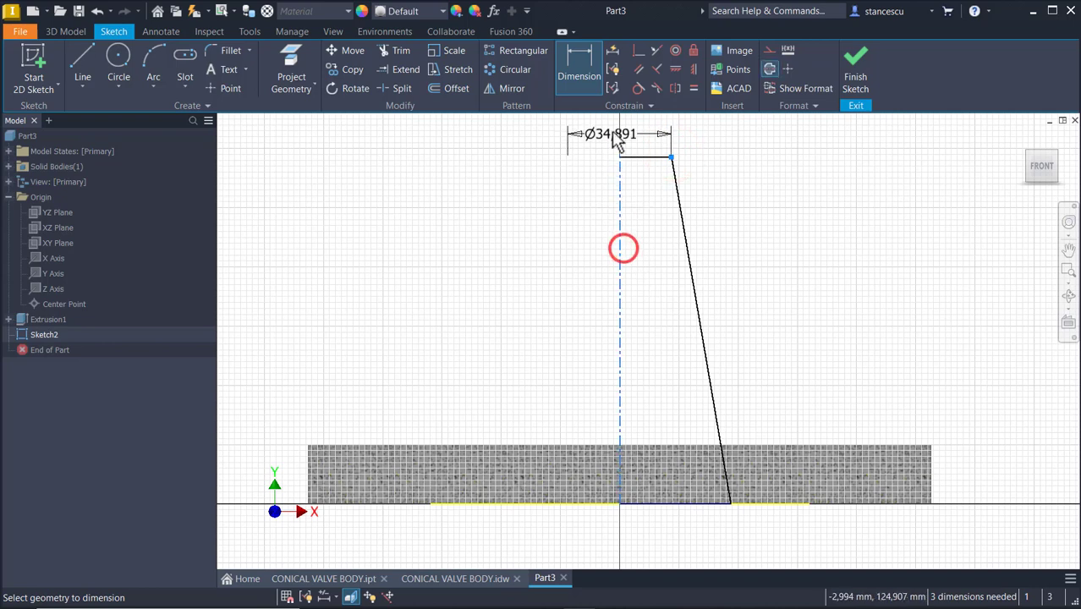
click(611, 130)
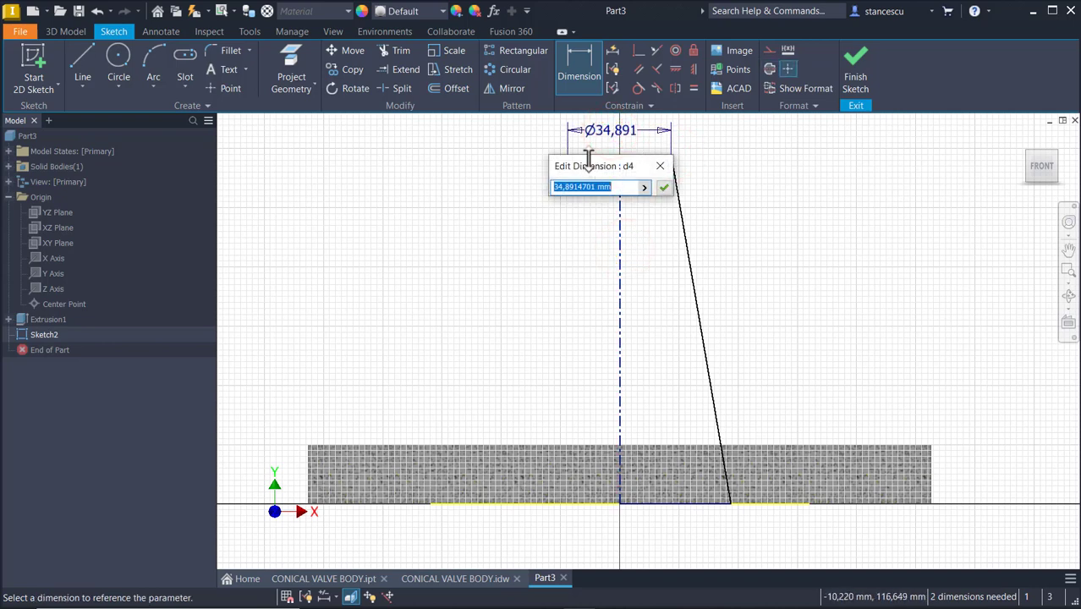
text(24)
key(Return)
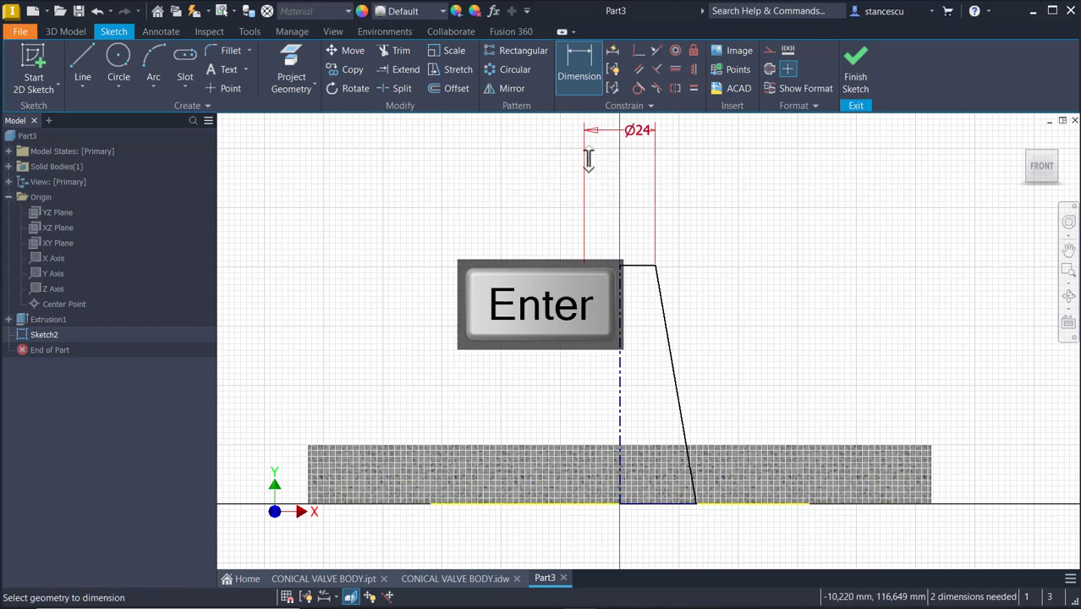
Dimension the profile's height to 128 mm
click(618, 353)
click(529, 349)
text(128)
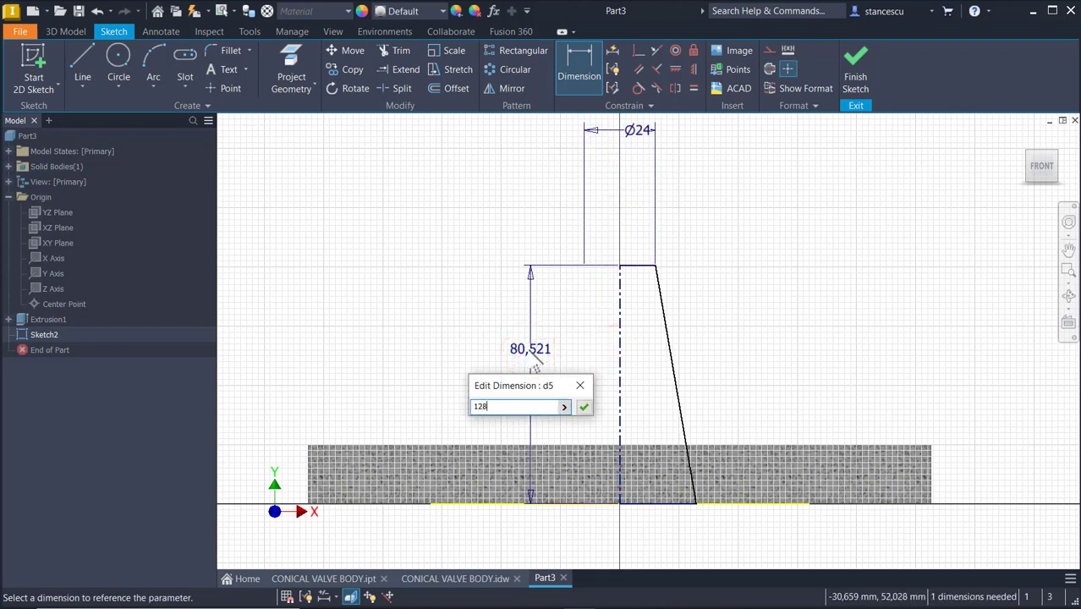
key(Return)
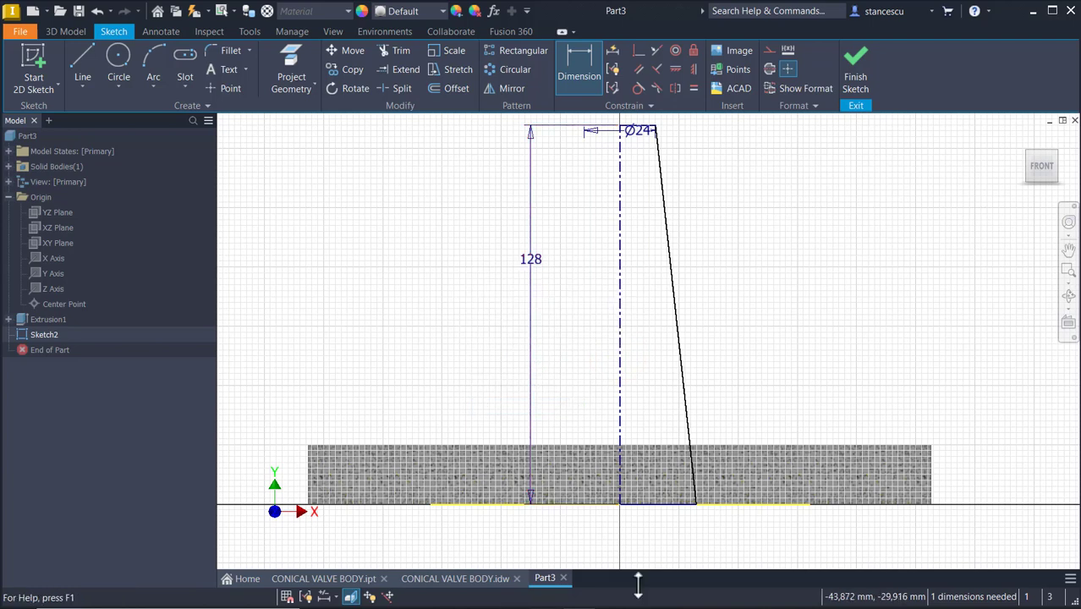
Dimension the profile's base edge to the centerline as a diameter of 50 mm
click(695, 505)
click(619, 490)
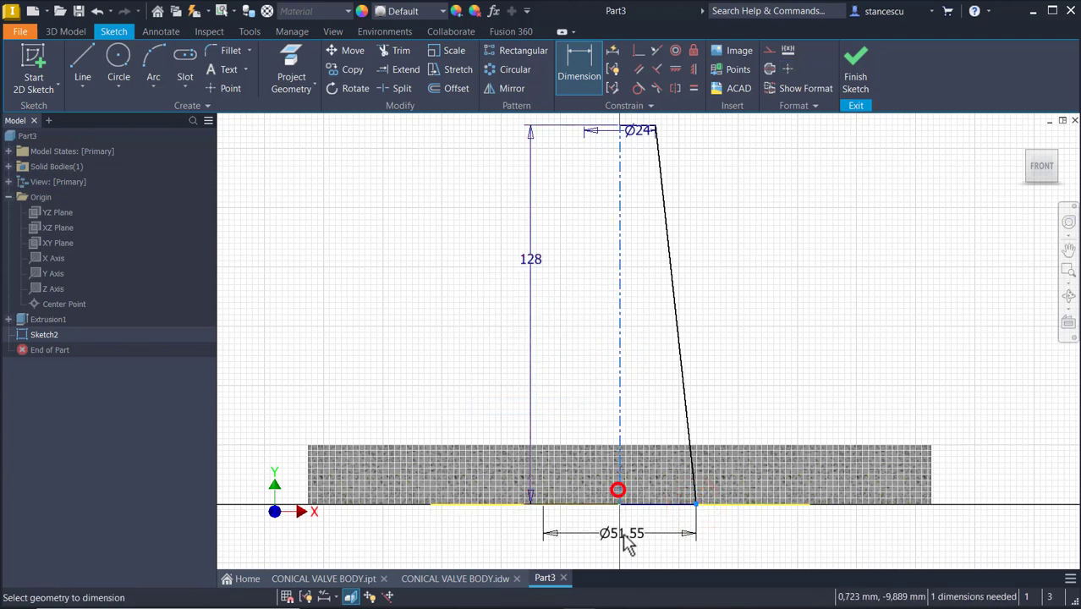
click(628, 542)
text(50)
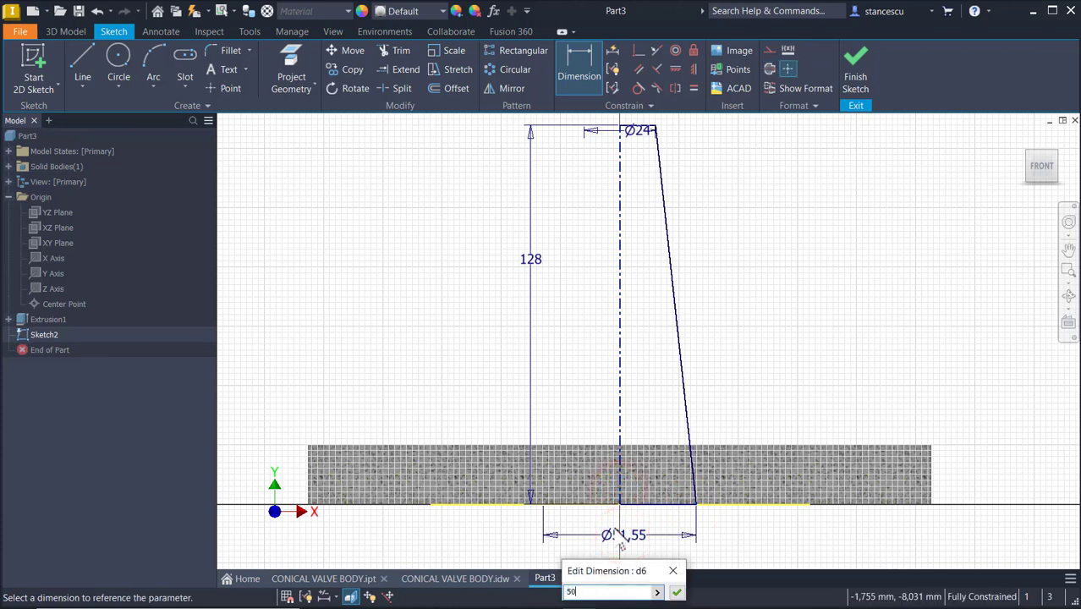
key(Return)
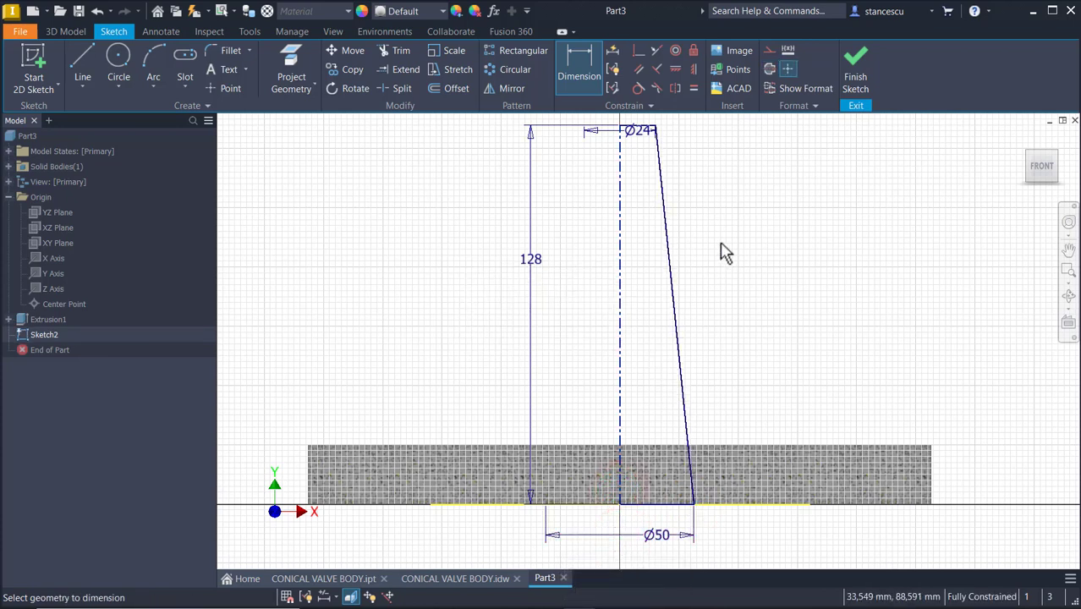
Move the Ø24 dimension above the profile so it sits clear of the geometry
scroll(725, 252, down, 3)
middle_drag(724, 248, 683, 314)
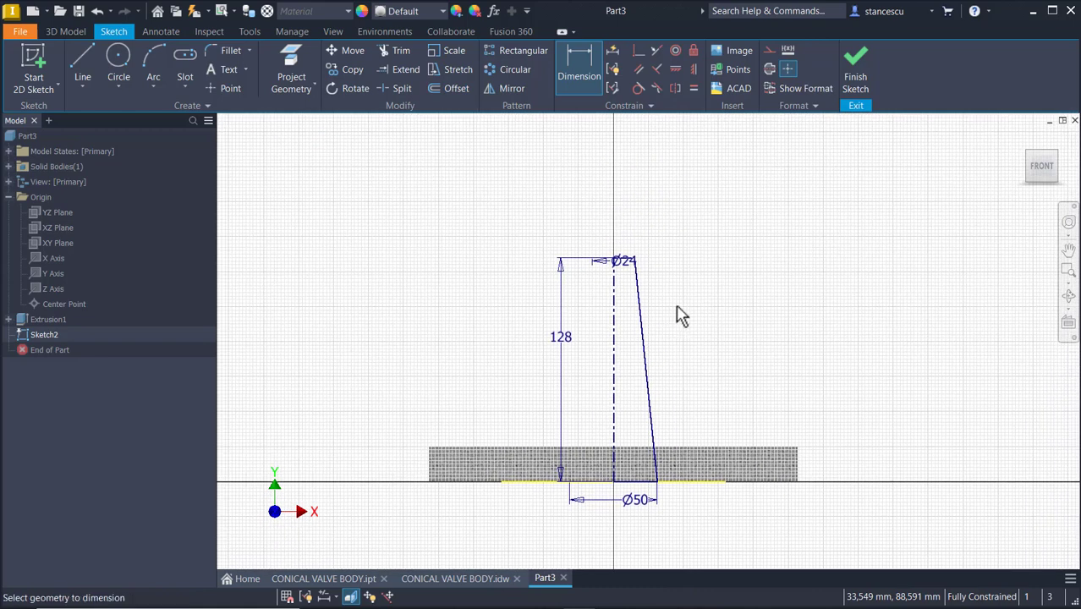
key(Escape)
click(615, 260)
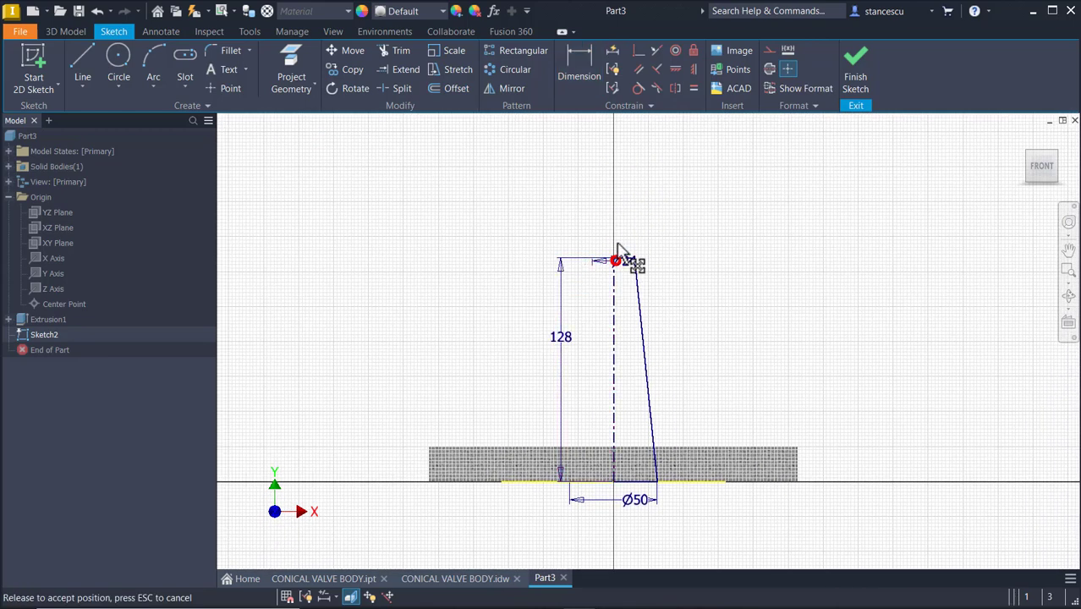
click(624, 252)
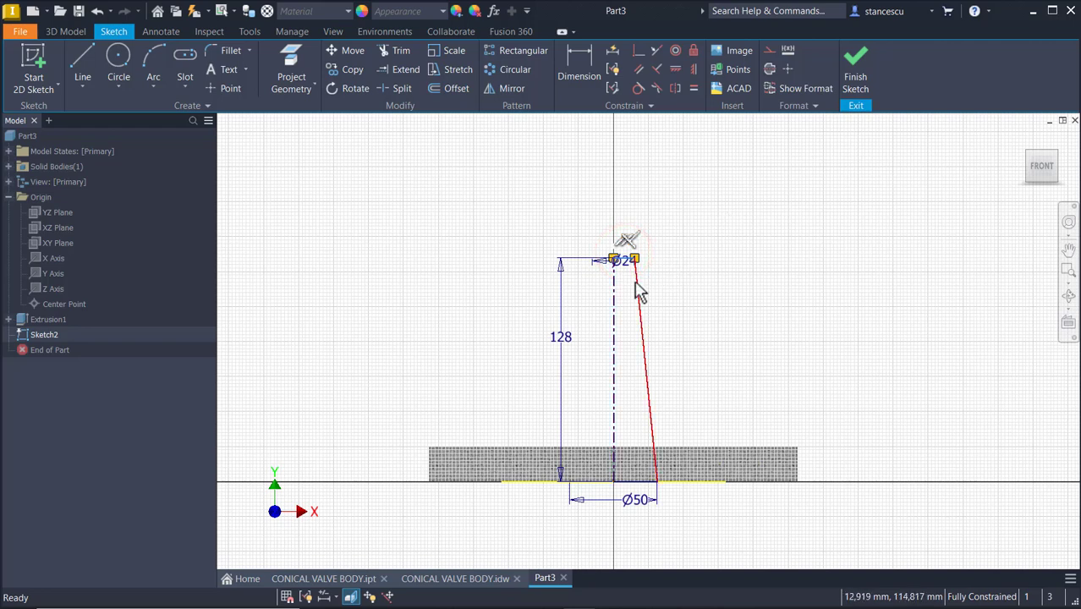
scroll(625, 285, up, 3)
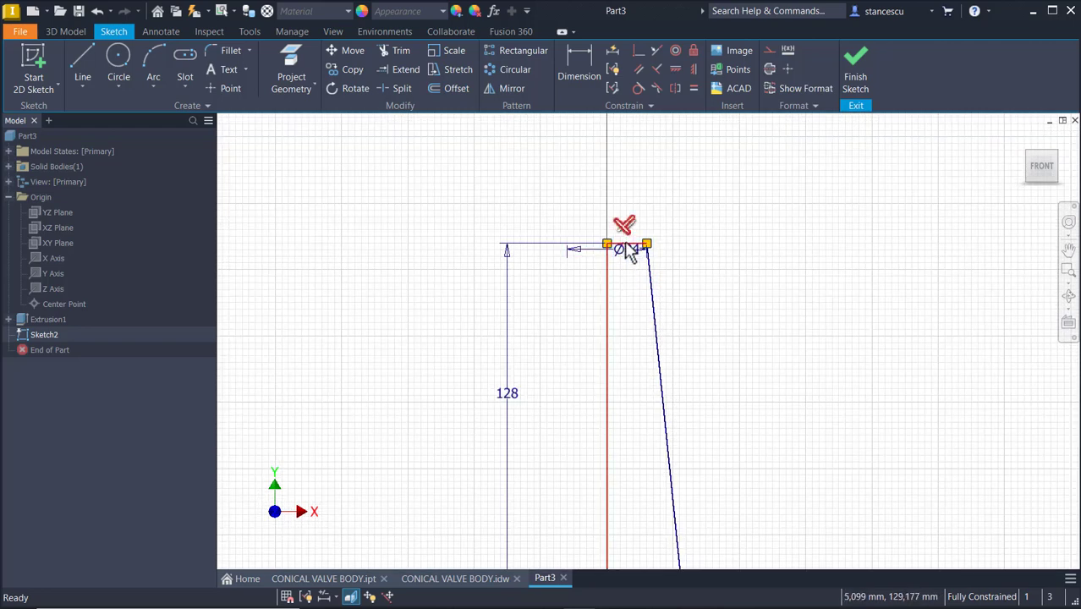
drag(626, 252, 624, 189)
click(658, 190)
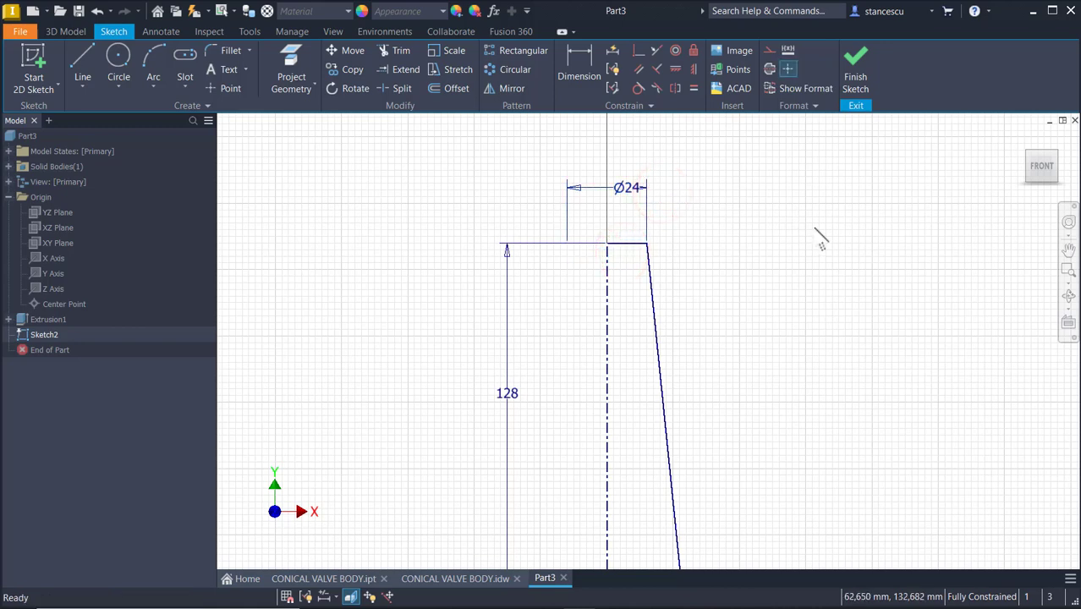
key(Home)
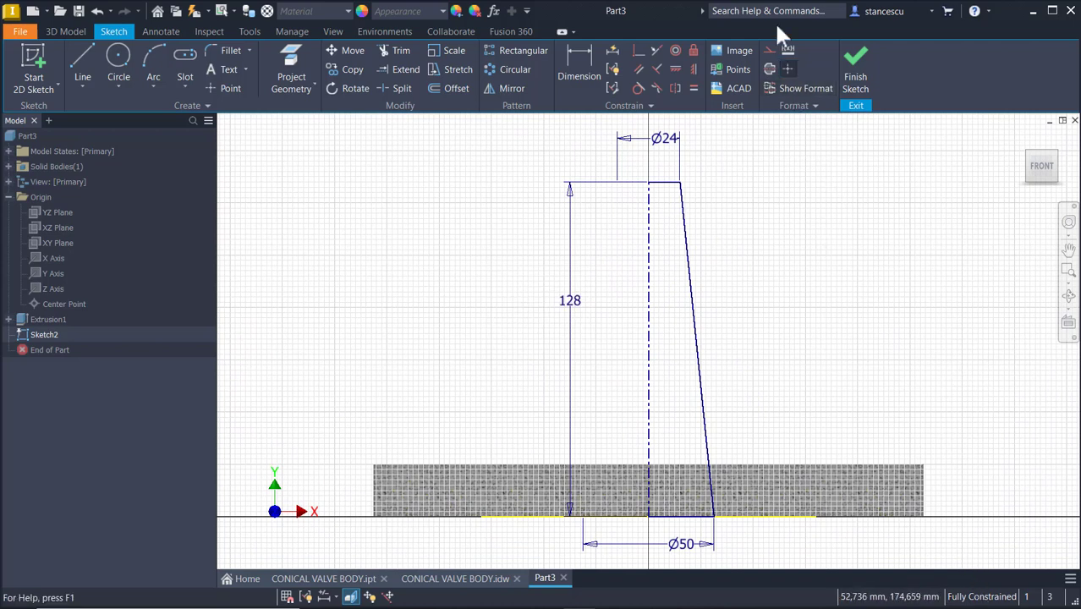
Finish the sketch, then reopen the same sketch for editing and slice the graphics through the part
click(854, 74)
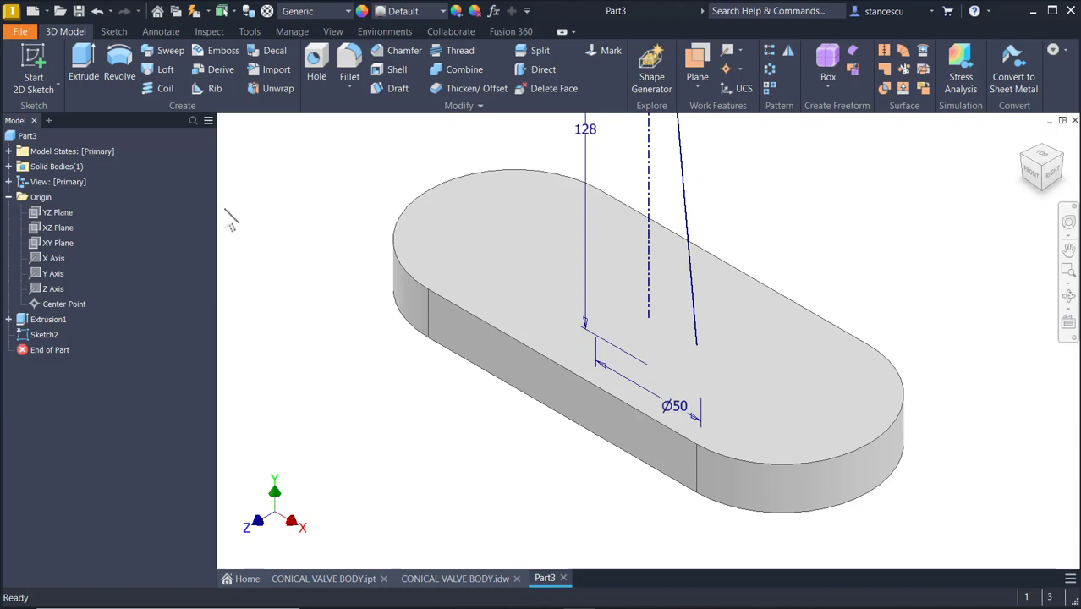
click(35, 334)
double_click(25, 337)
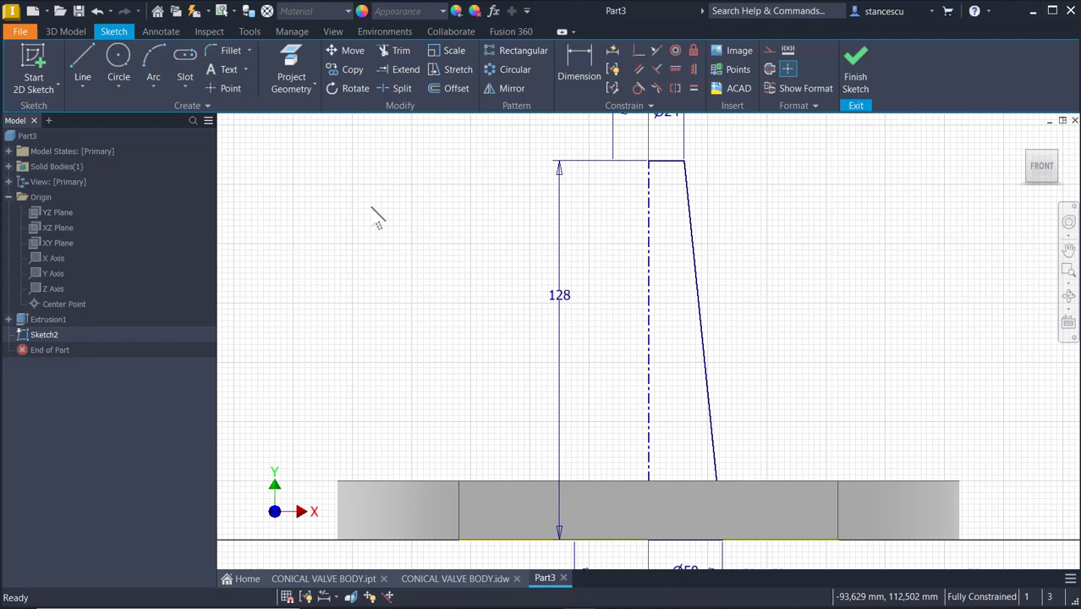
key(F7)
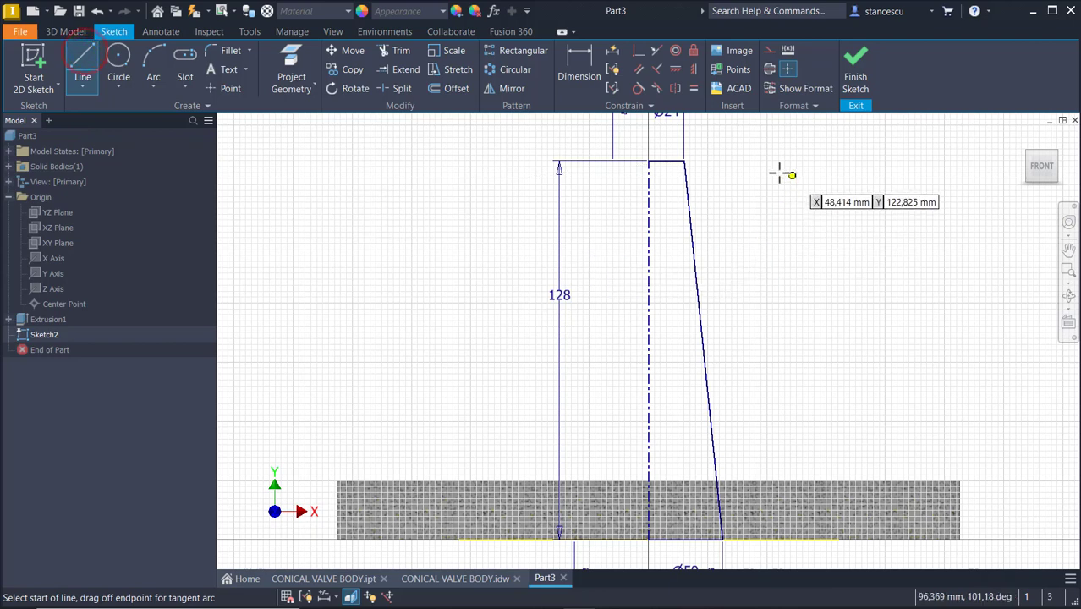
Sketch a line alongside the slanted side of the profile, extending from above its top to below the base
click(708, 146)
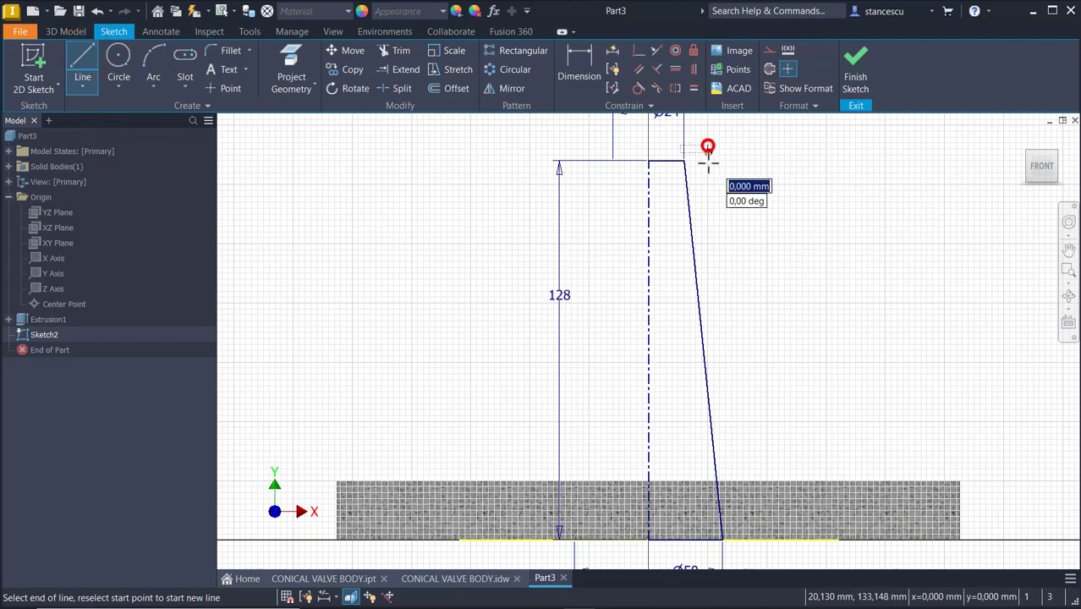
click(726, 328)
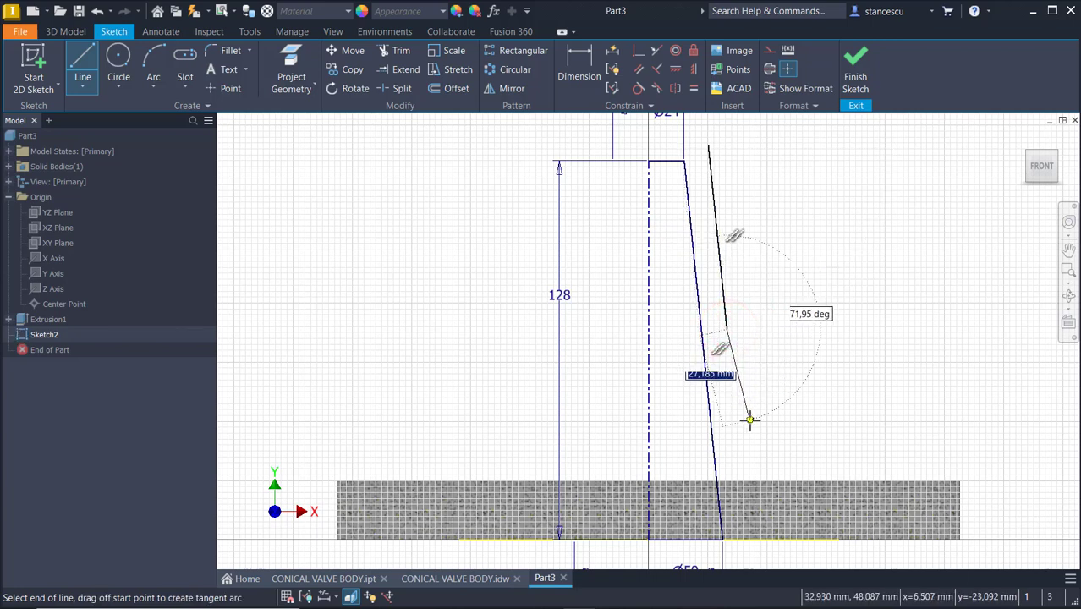
key(Escape)
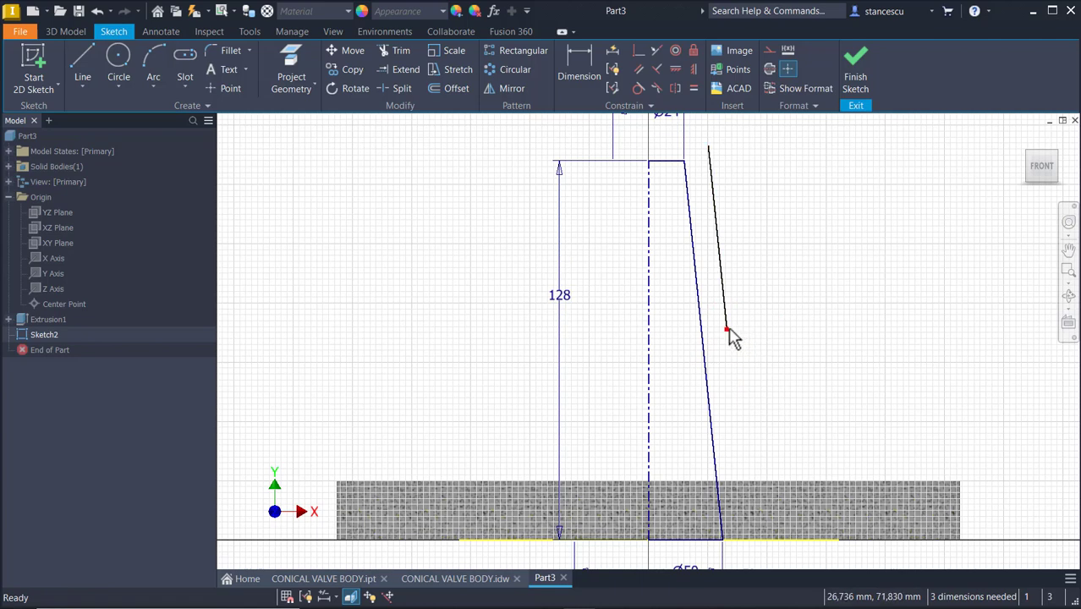
drag(727, 328, 754, 558)
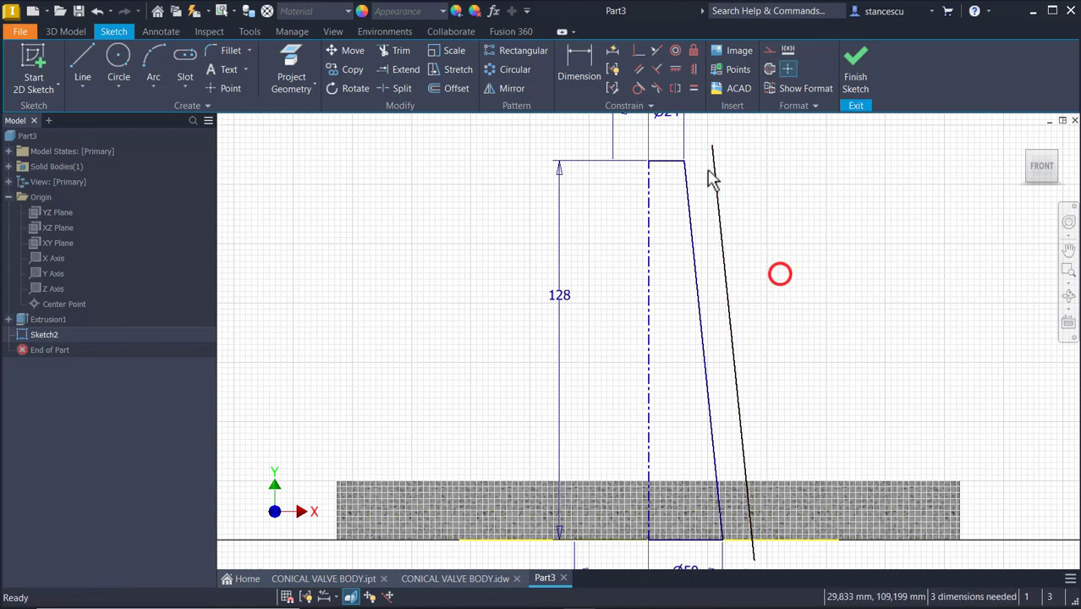
Dimension the offset line's distance from the profile's slanted side as 10 mm
click(588, 67)
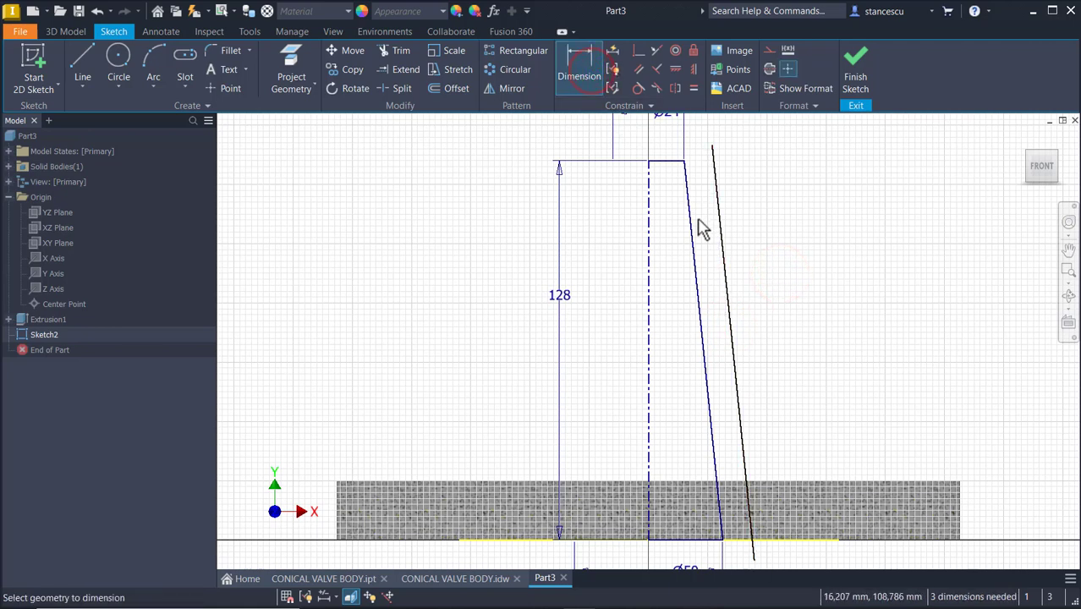
click(696, 265)
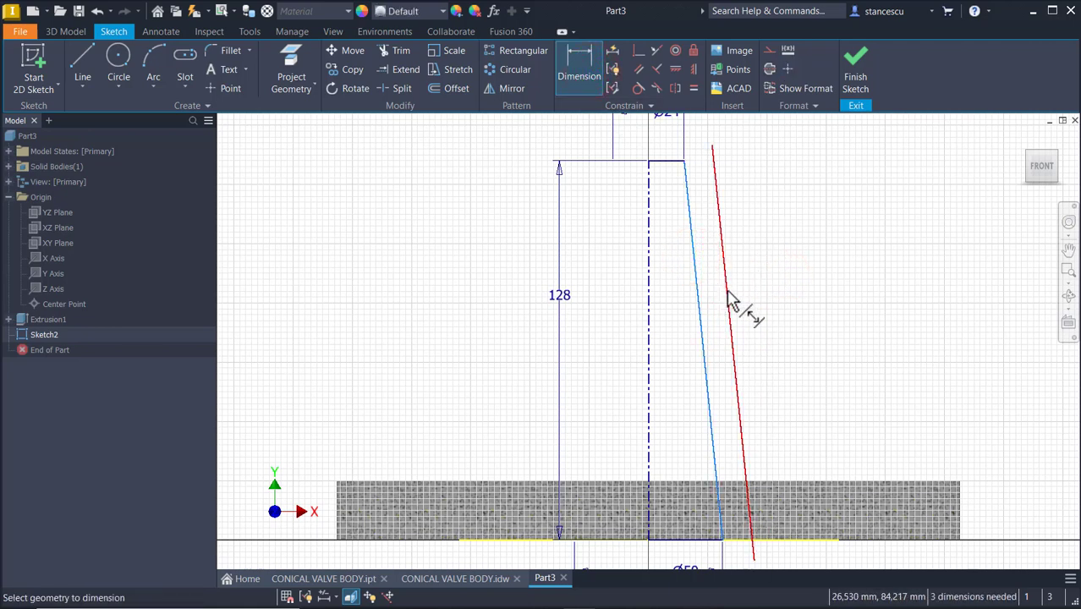
click(727, 292)
click(755, 279)
text(1)
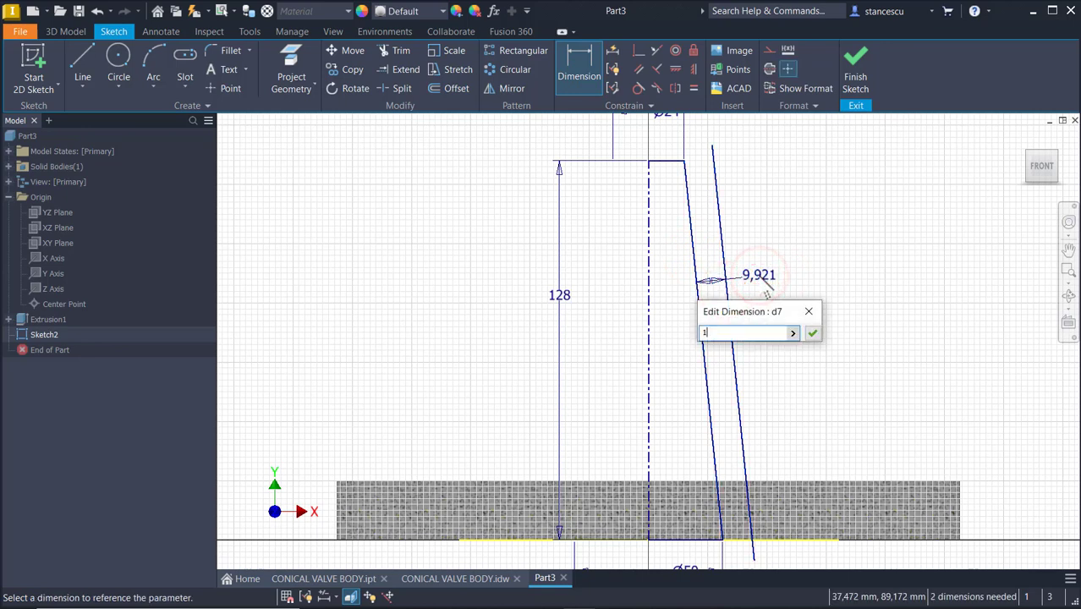
text(0)
key(Return)
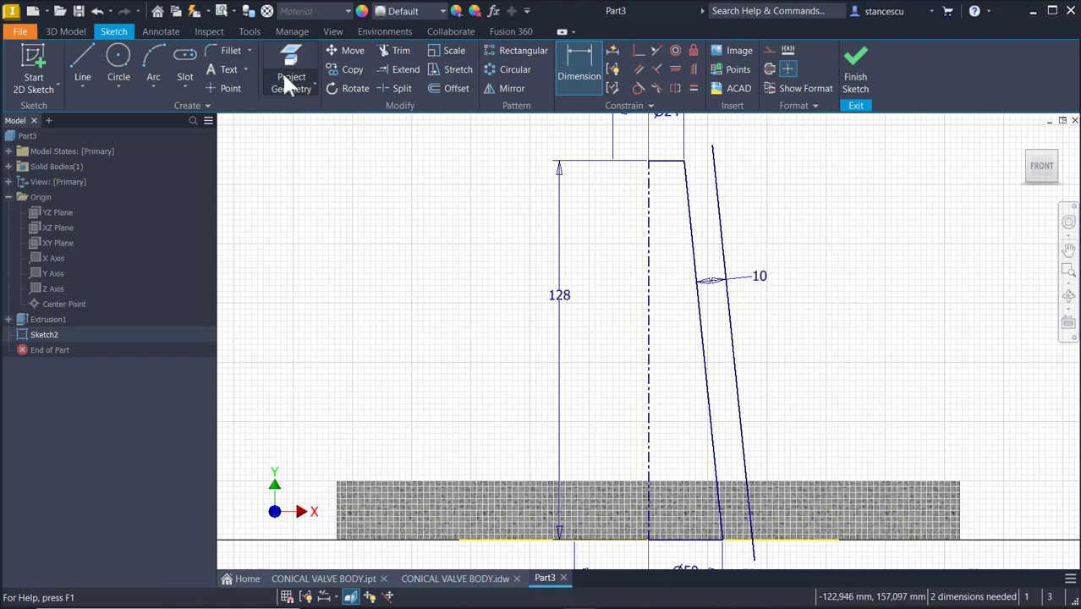
Draw a horizontal line from the profile's top corner to the offset line, about 10 mm long
click(75, 61)
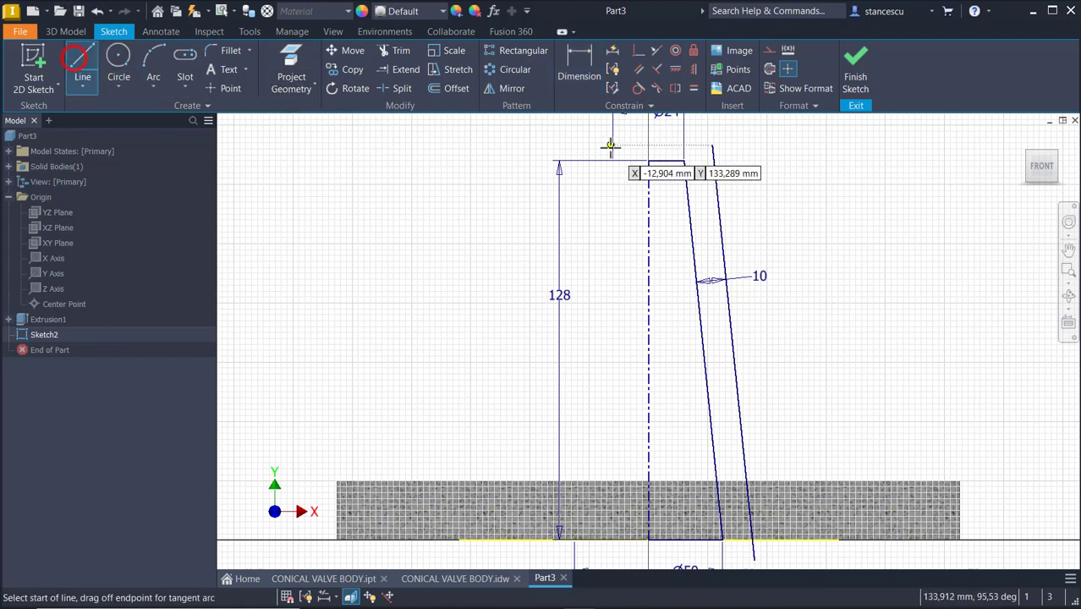
click(684, 160)
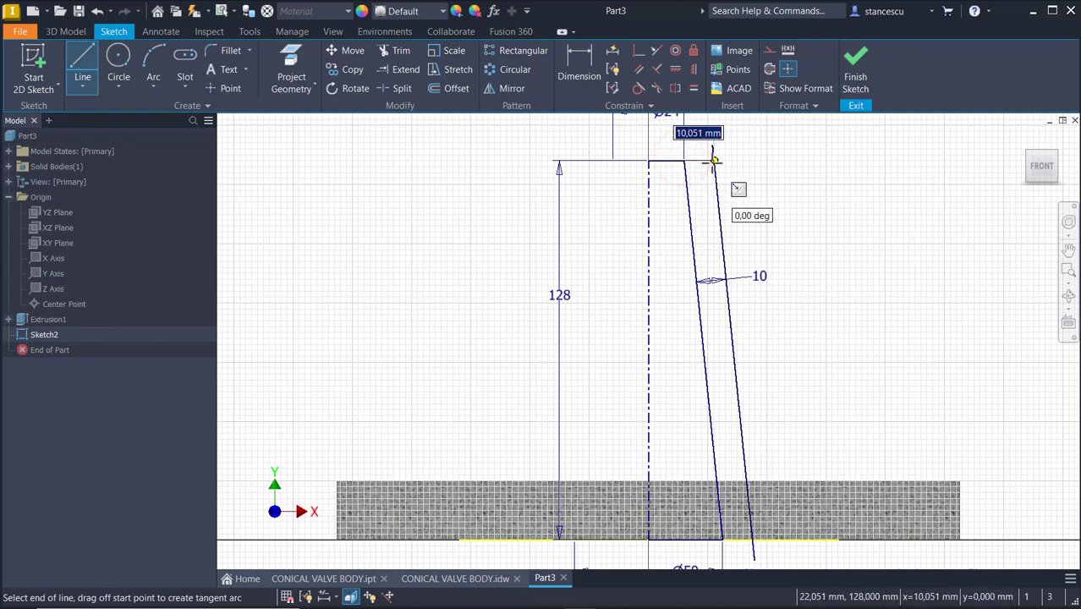
click(714, 160)
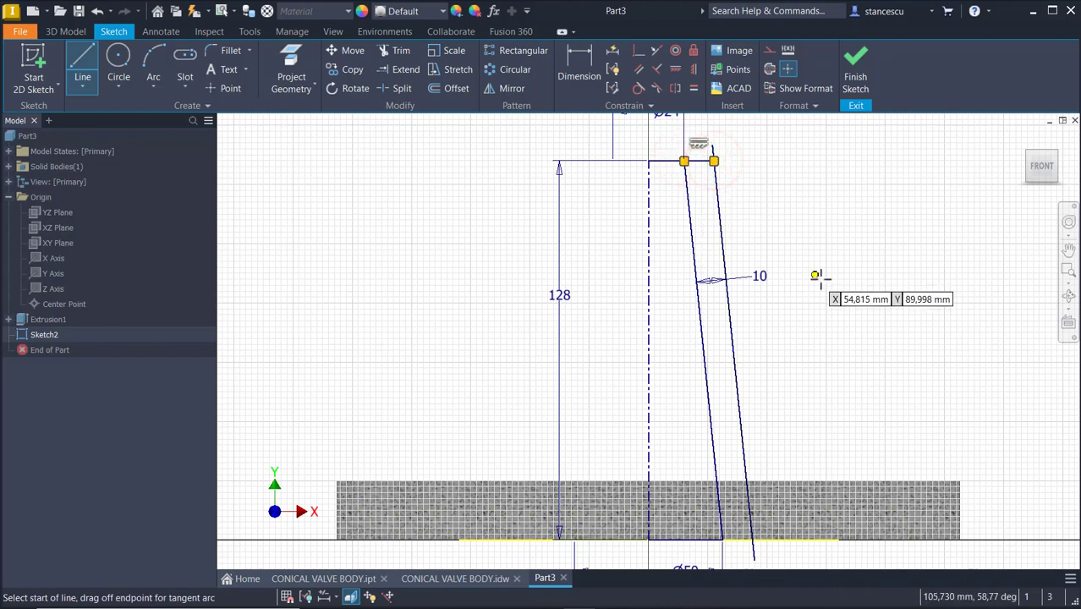
Constrain the offset line's lower endpoint onto the base line
click(637, 51)
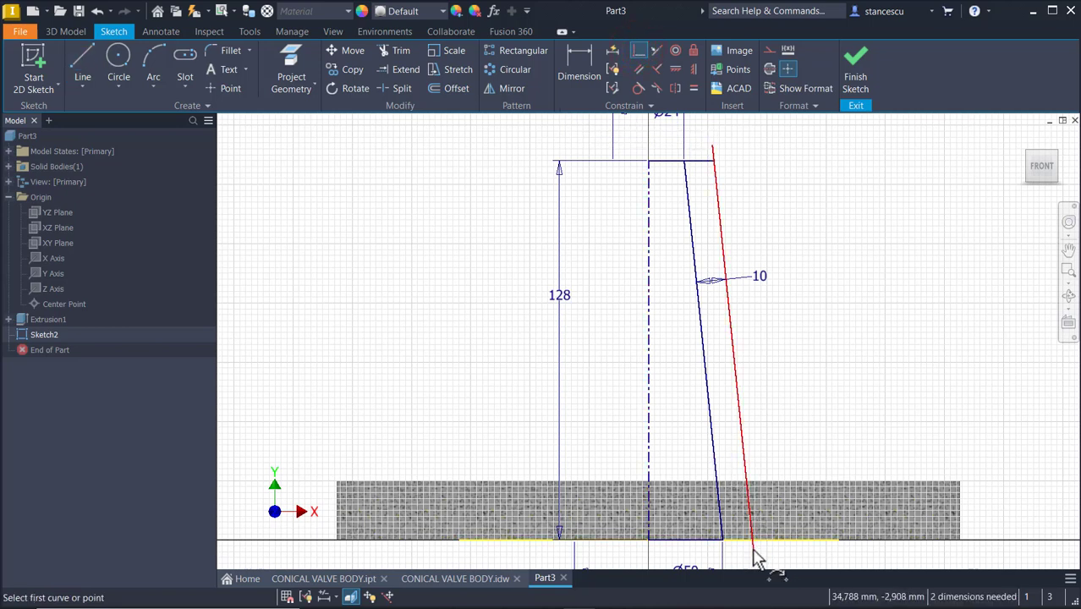
click(752, 559)
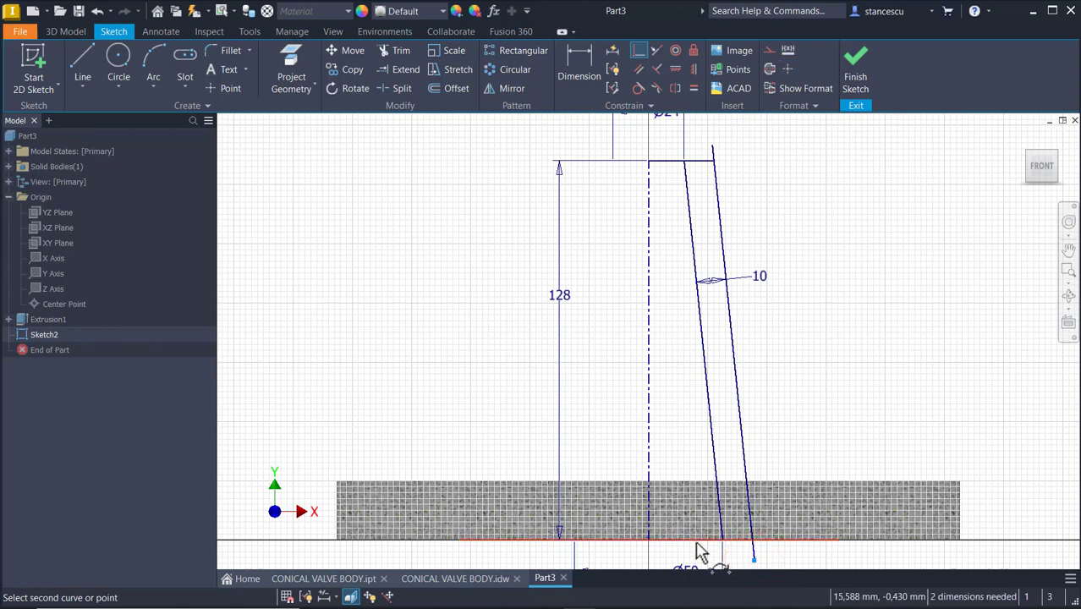
click(696, 541)
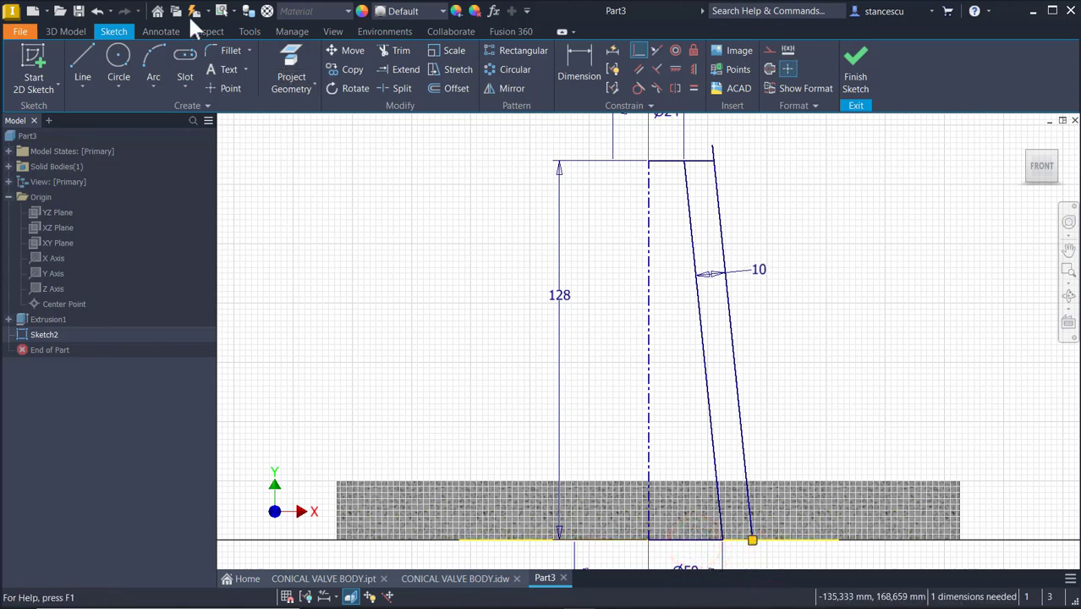
Draw a line along the base from the profile's bottom corner to the offset line's lower end, about 10 mm
click(78, 64)
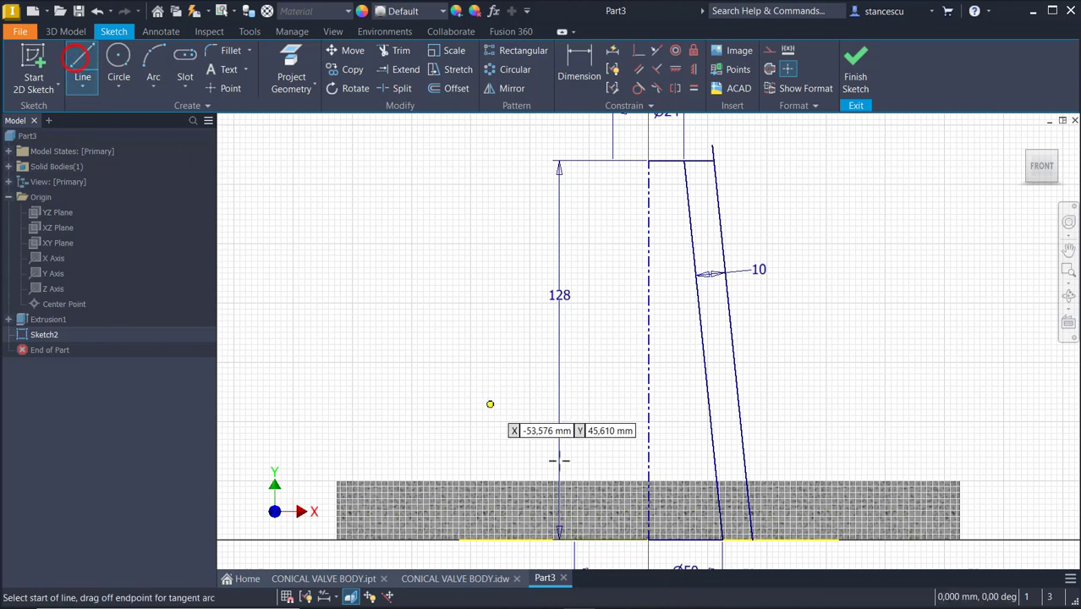
click(723, 538)
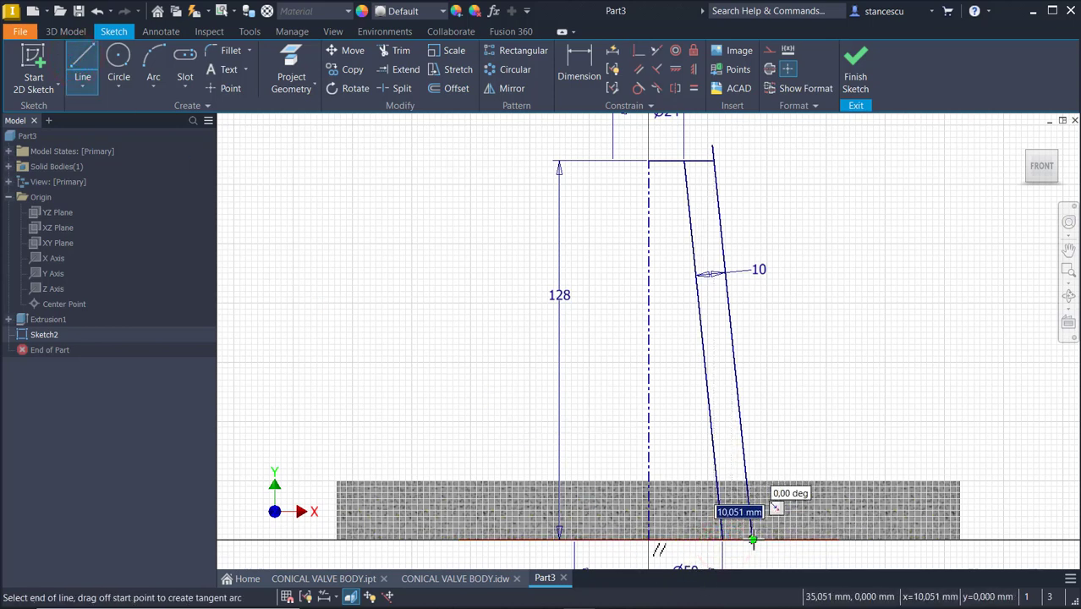
double_click(751, 538)
key(Escape)
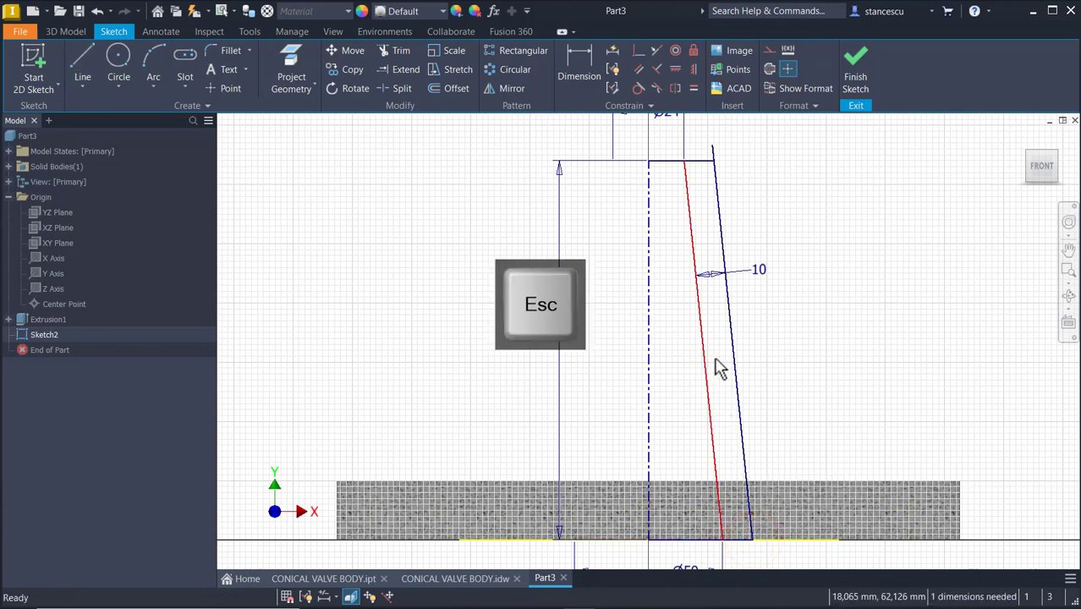
Convert the original slanted side of the profile into construction geometry
mouse_move(719, 353)
mouse_down()
mouse_move(664, 401)
mouse_move(673, 405)
mouse_up()
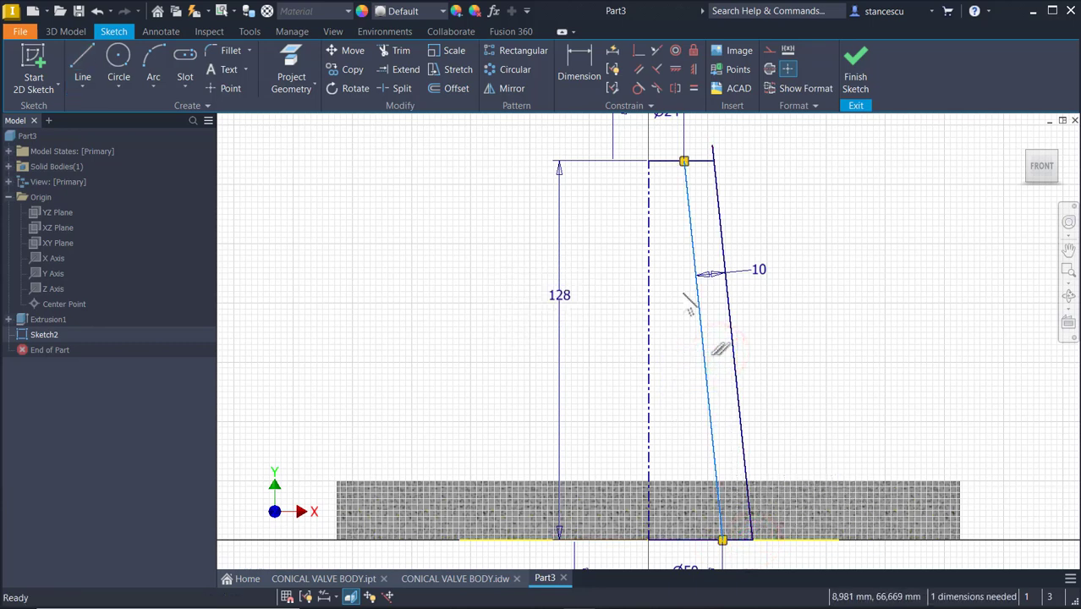
click(769, 49)
click(778, 170)
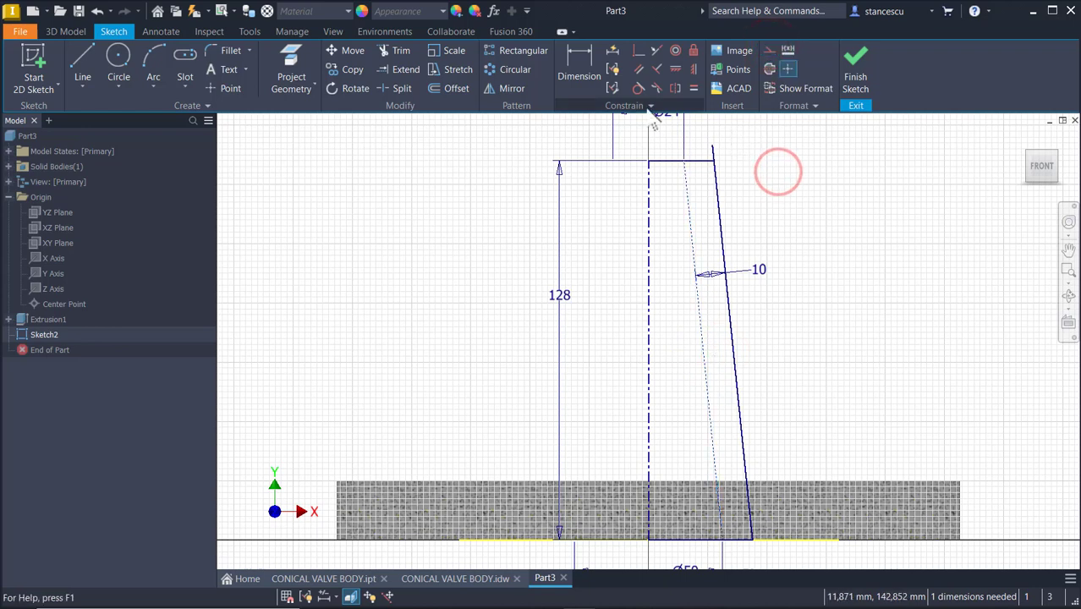
Trim the offset line's overhang above the top edge and finish the sketch
click(395, 56)
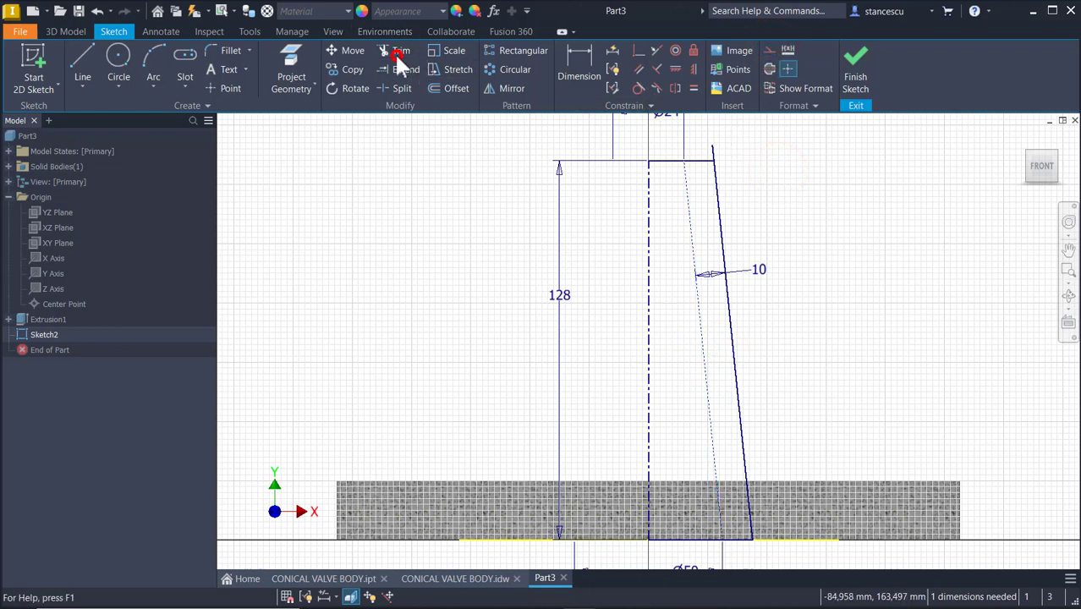
click(713, 153)
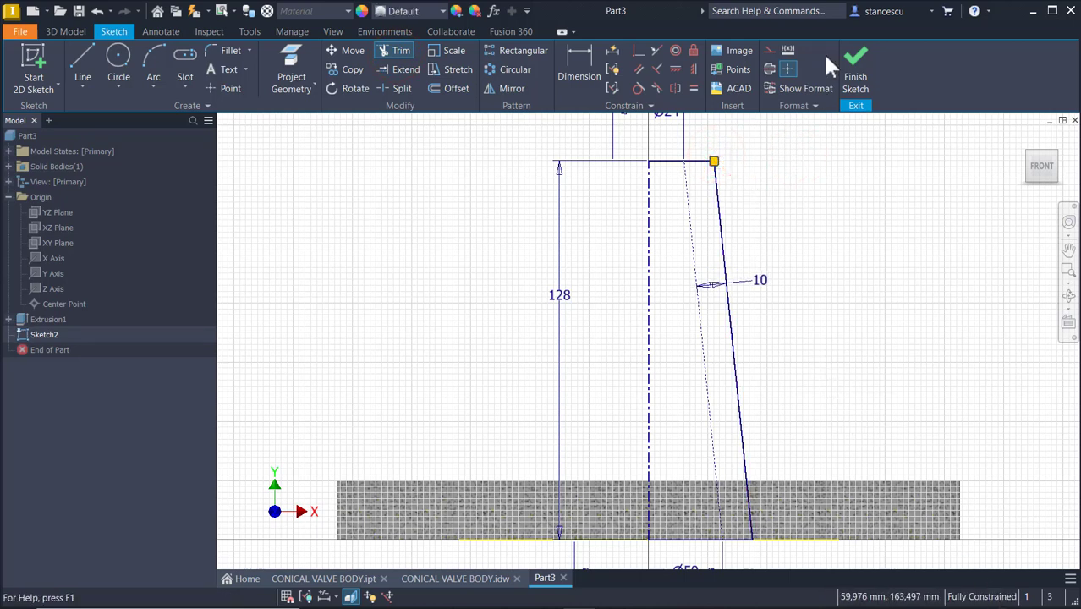
click(856, 66)
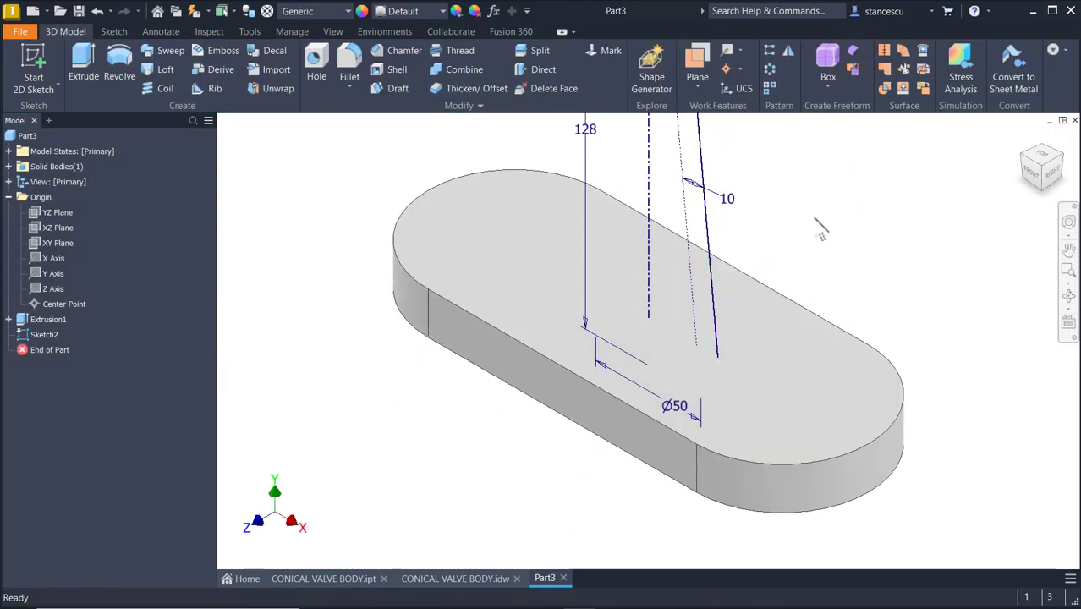
Revolve the wall profile 360 degrees around the centerline to form the hollow conical body
key(Home)
key(F6)
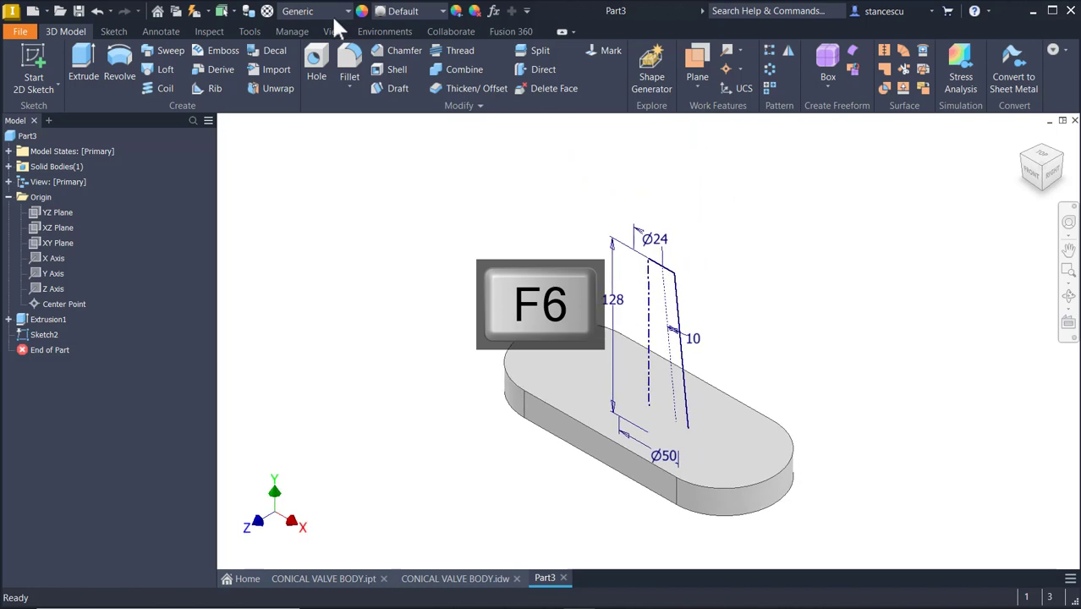
click(116, 59)
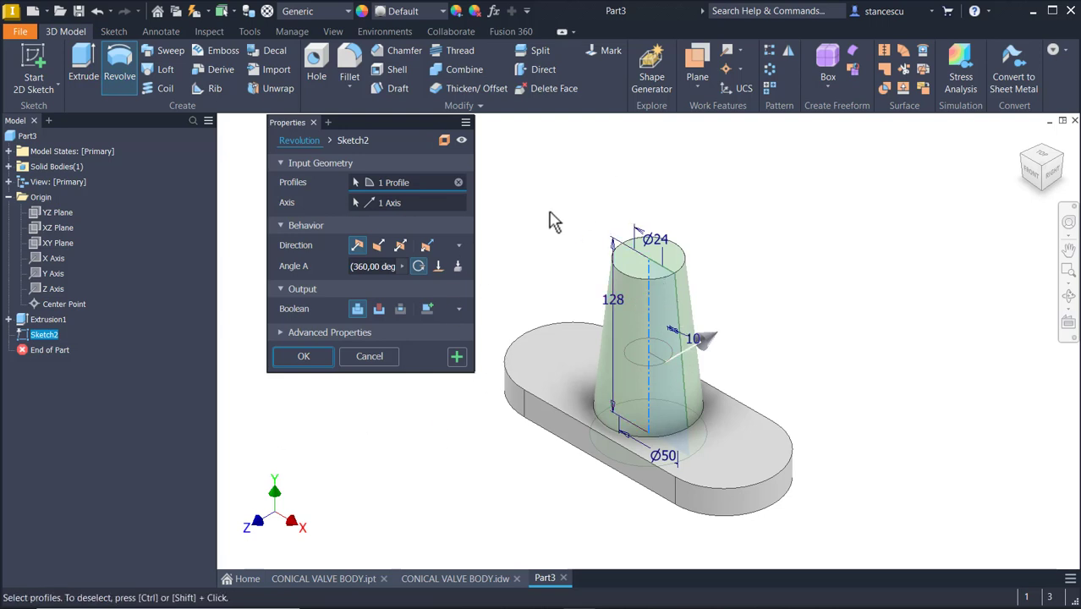
click(304, 356)
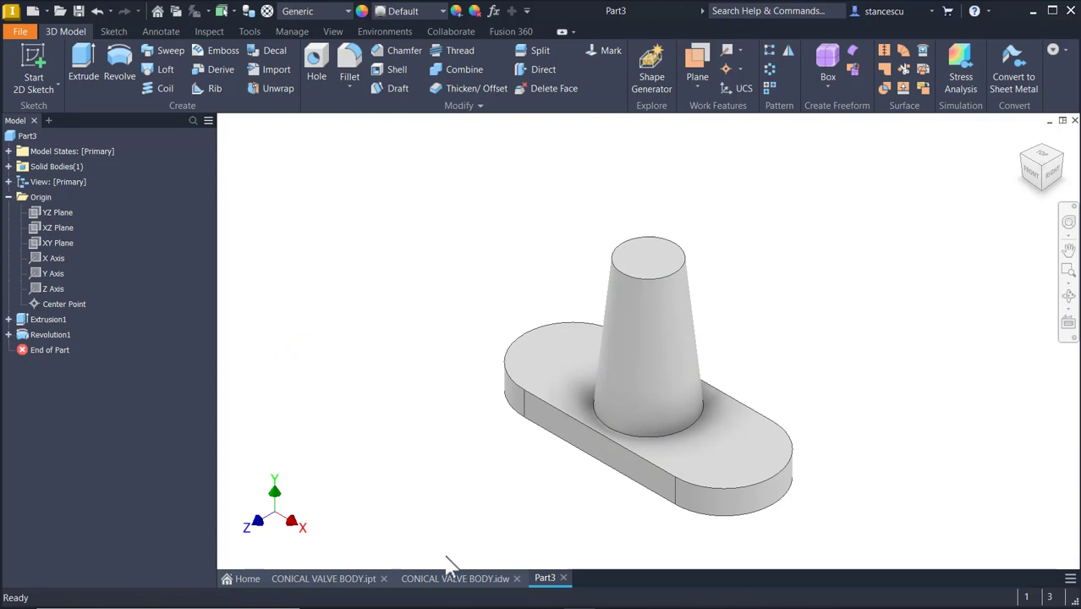
Examine the reference drawing's section views of the conical body and spherical end
click(455, 588)
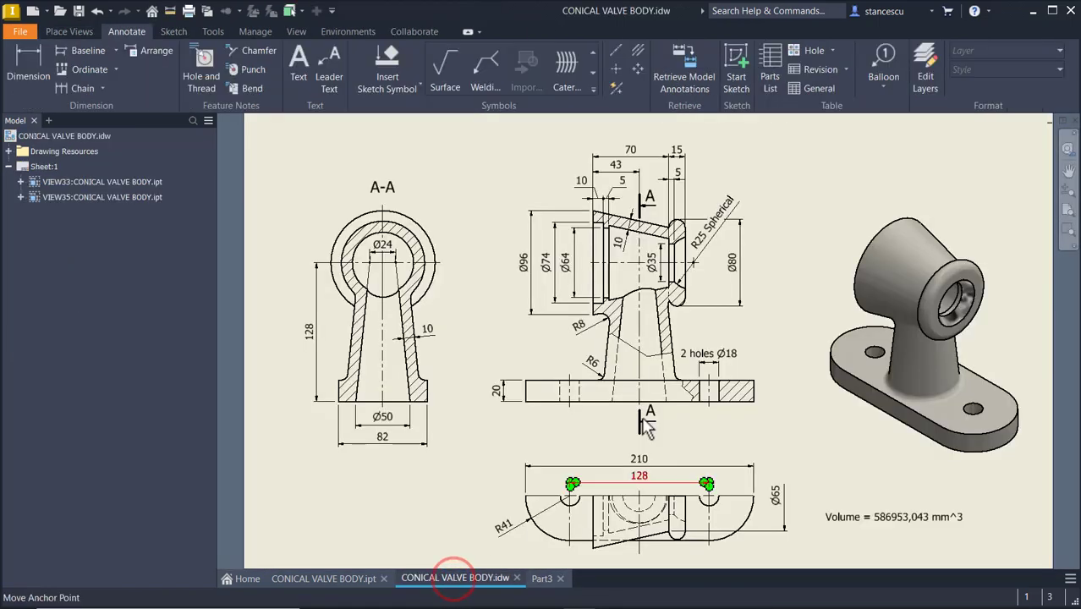
scroll(647, 224, up, 4)
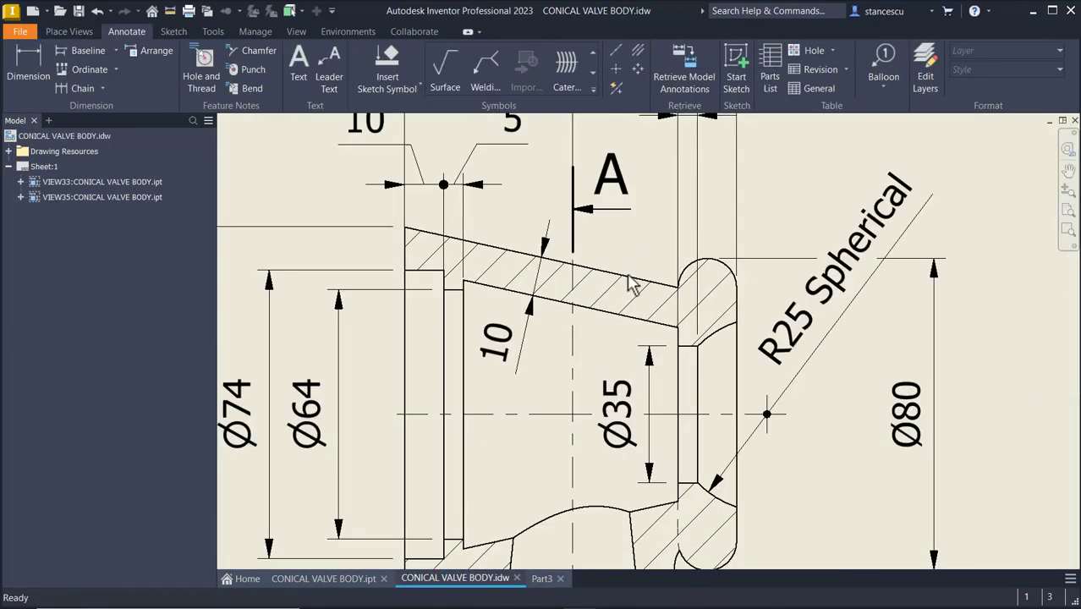
mouse_move(559, 365)
middle_down()
mouse_move(572, 408)
mouse_move(588, 378)
middle_up()
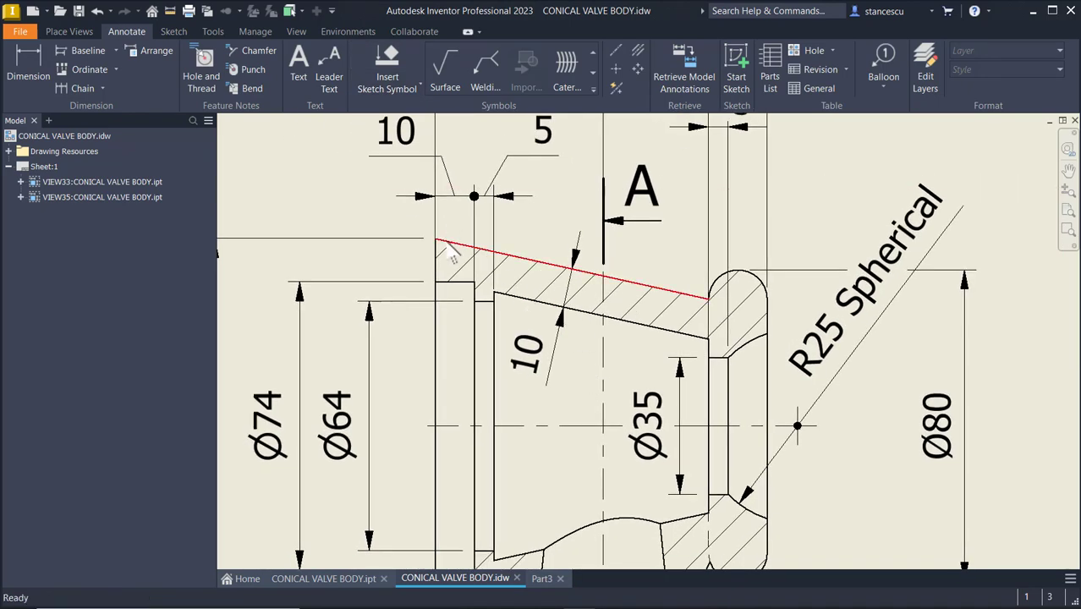
scroll(642, 312, down, 3)
mouse_move(784, 334)
middle_down()
mouse_move(350, 241)
mouse_move(382, 265)
middle_up()
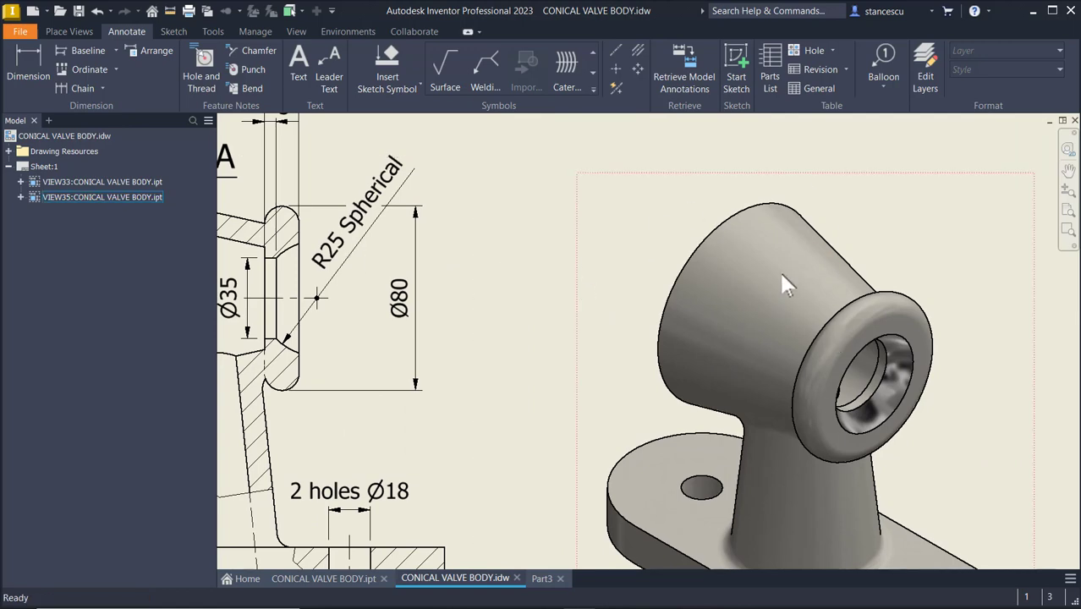
middle_drag(539, 282, 909, 315)
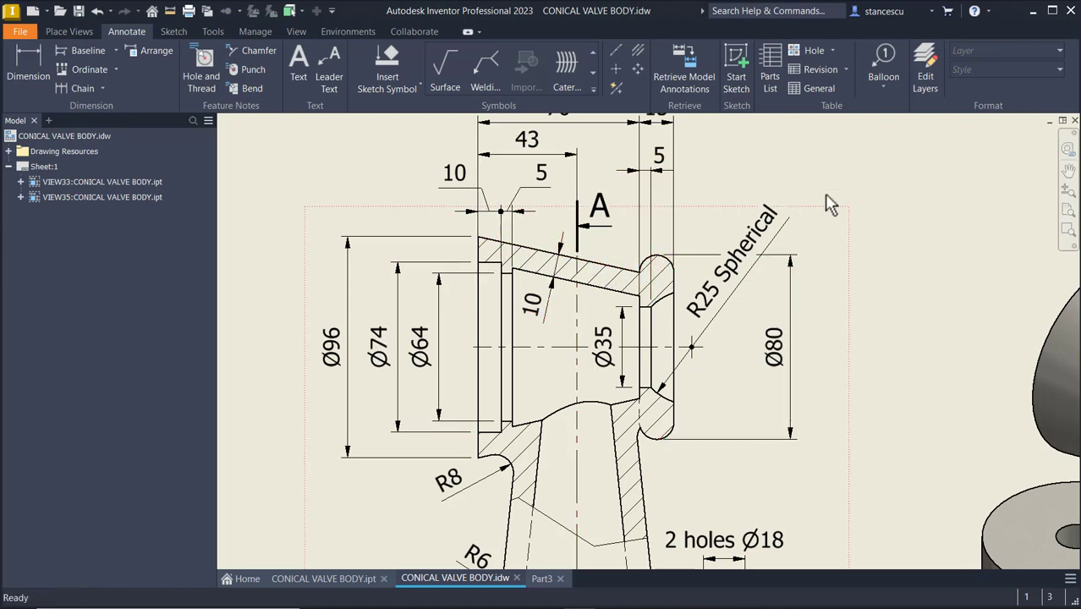
middle_drag(848, 180, 853, 250)
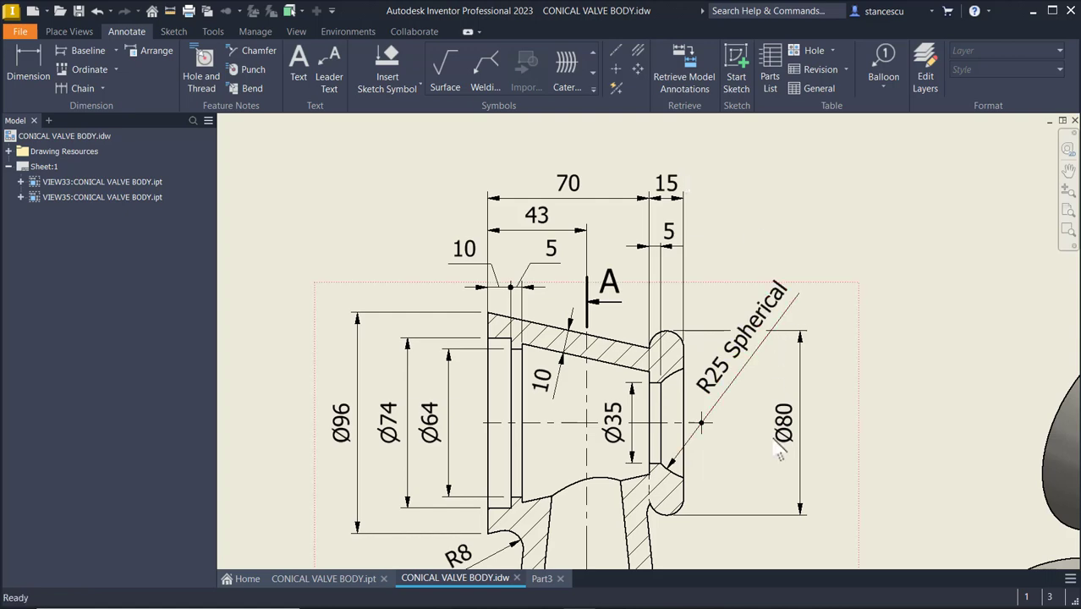
mouse_move(877, 466)
middle_down()
mouse_move(842, 300)
mouse_move(917, 271)
mouse_move(829, 246)
mouse_move(820, 173)
middle_up()
mouse_move(904, 373)
middle_down()
mouse_move(869, 347)
mouse_move(821, 416)
mouse_move(842, 313)
middle_up()
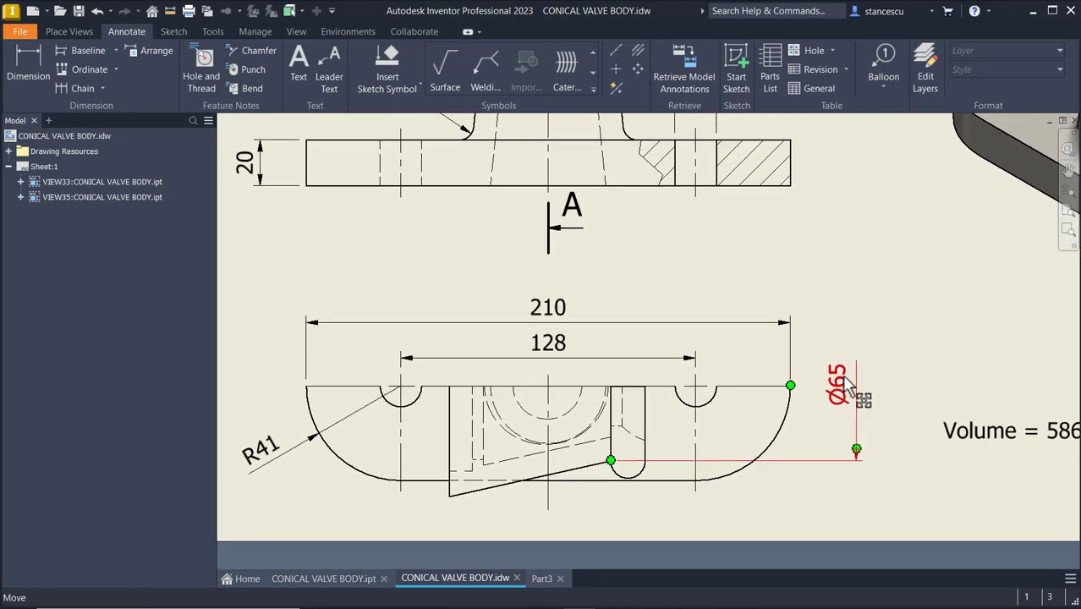
middle_drag(847, 318, 828, 566)
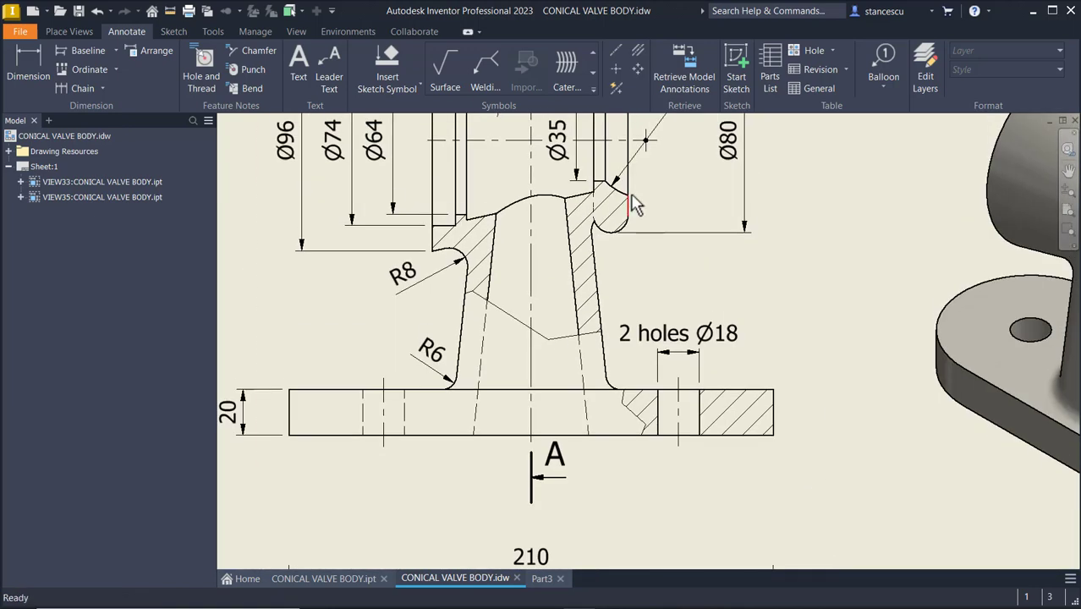
middle_drag(632, 192, 714, 388)
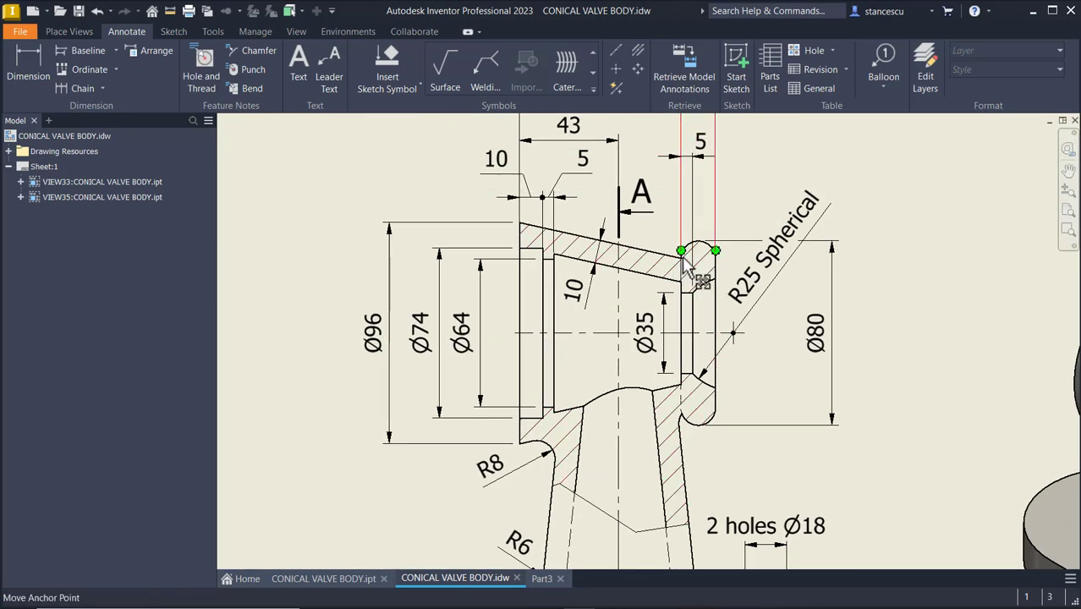
scroll(682, 263, up, 5)
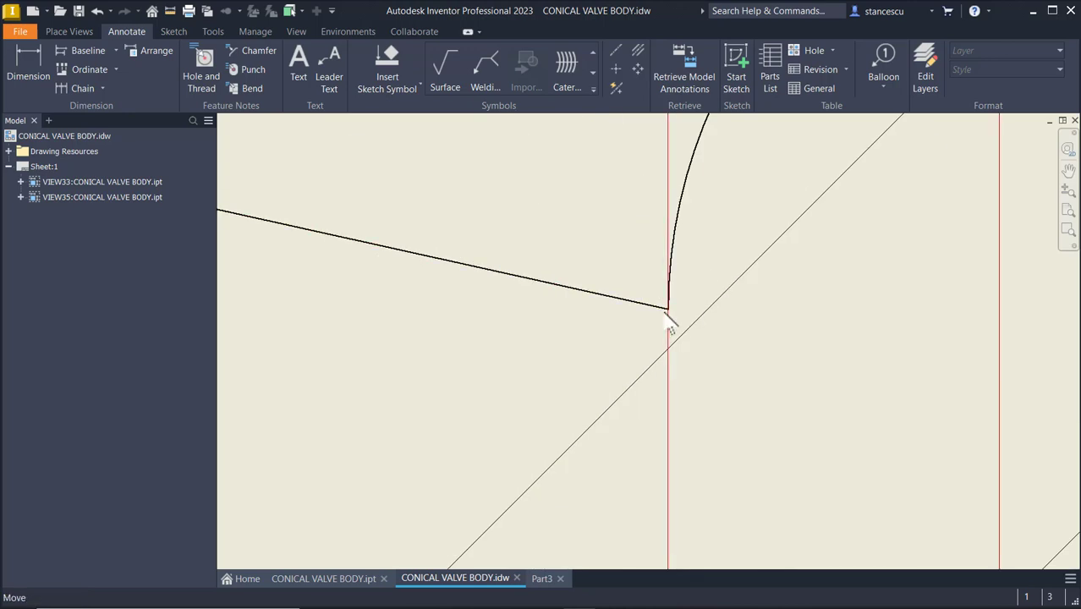
scroll(677, 338, down, 5)
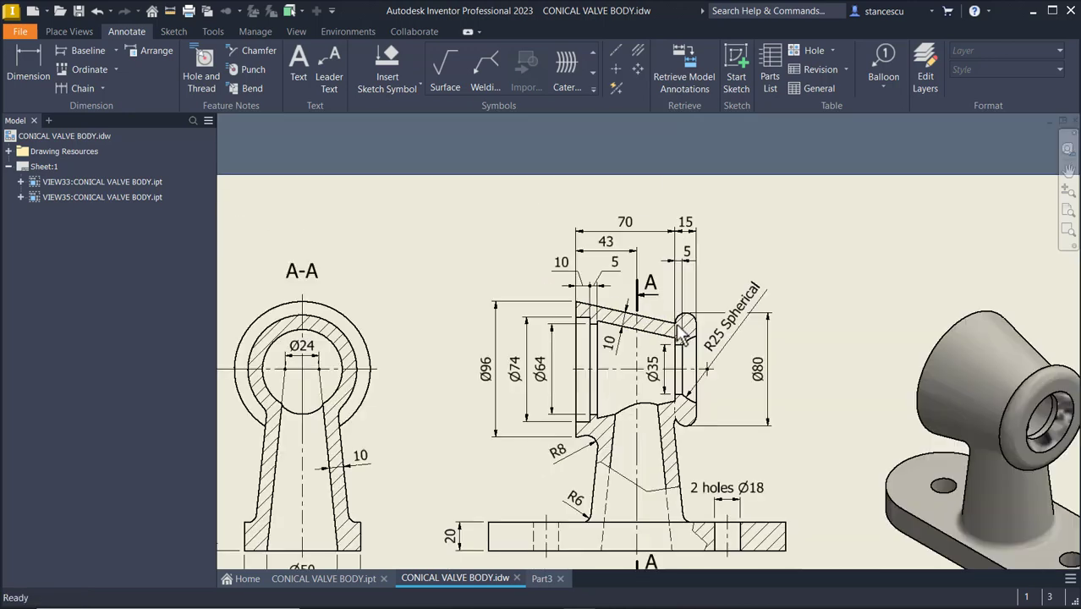
mouse_move(683, 385)
middle_down()
mouse_move(692, 247)
mouse_move(687, 261)
middle_up()
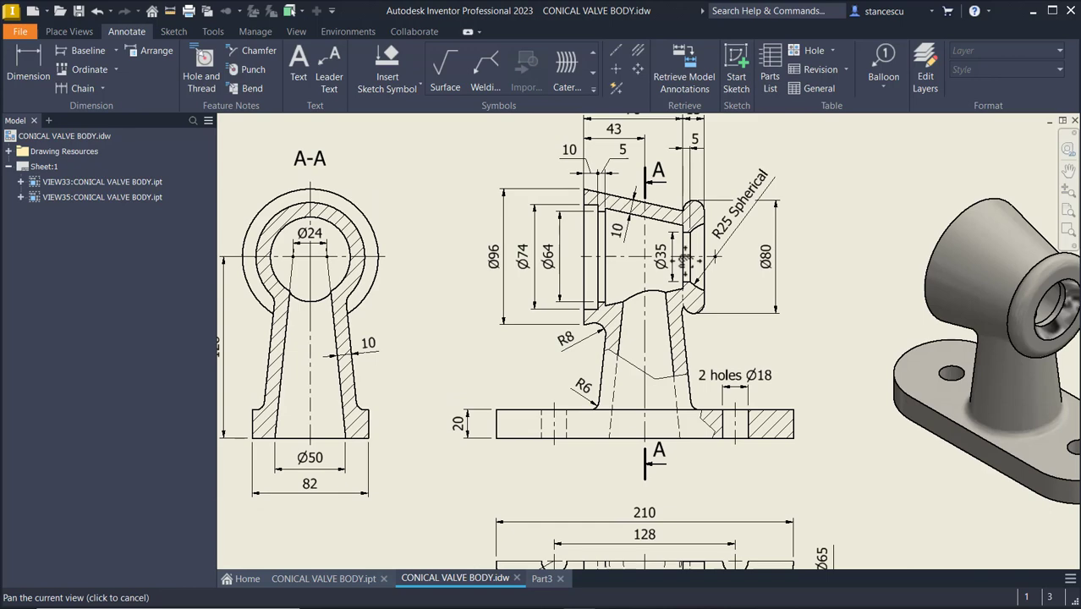
Return to the part and start a new sketch on the XY plane, slicing the graphics to see through the cone
click(542, 578)
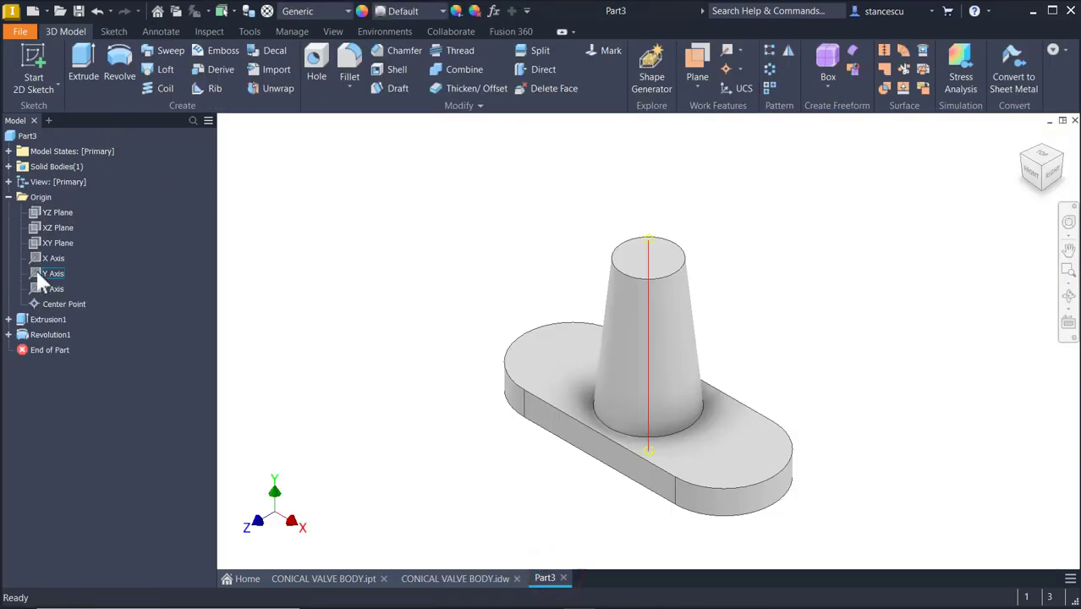
click(48, 241)
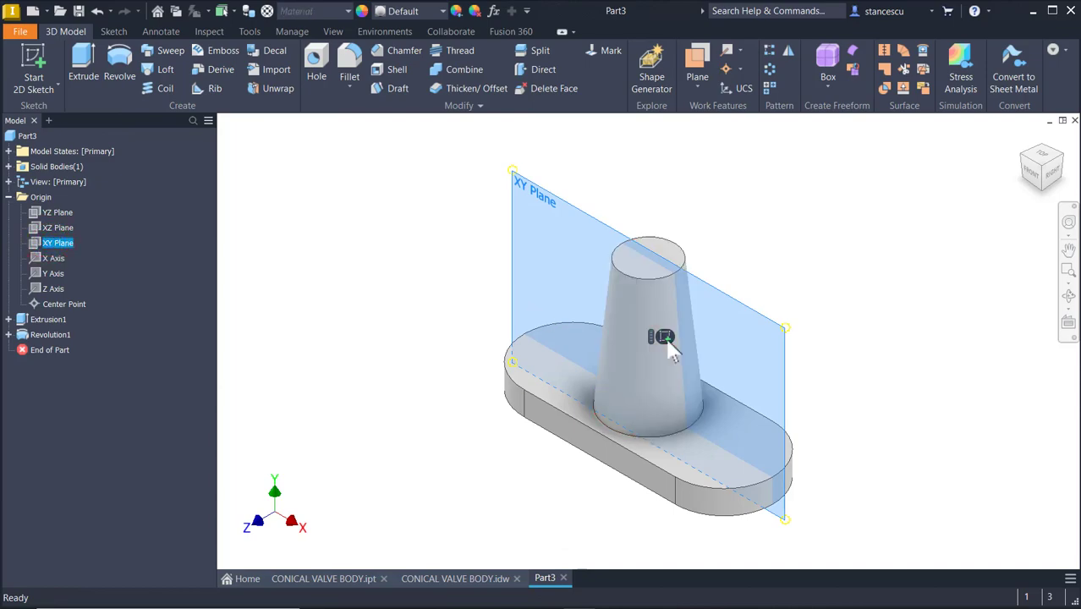
click(662, 337)
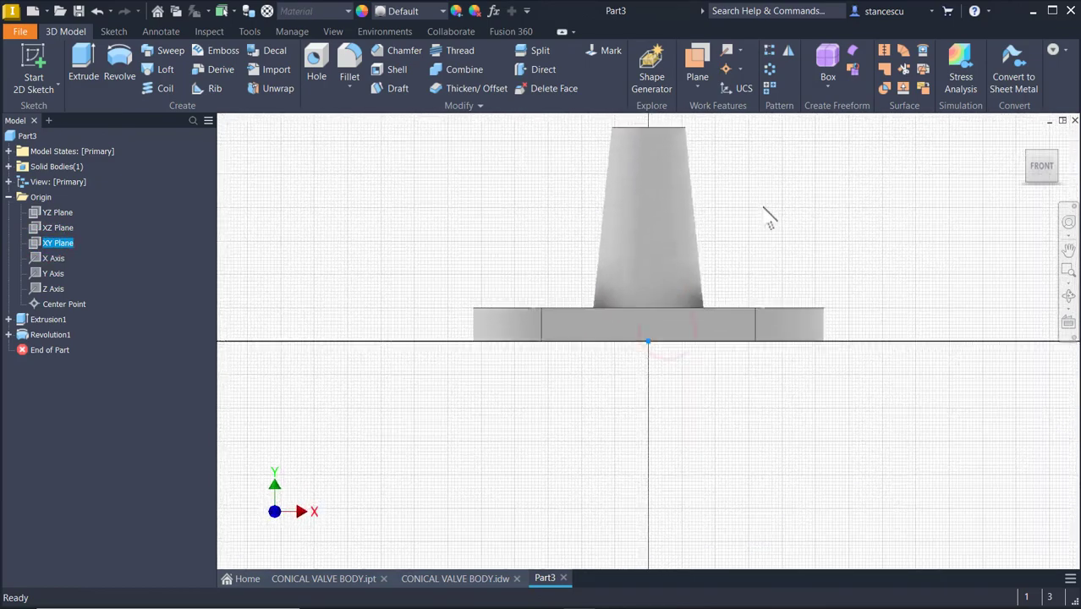
mouse_move(762, 363)
middle_down()
mouse_move(761, 394)
mouse_move(761, 380)
middle_up()
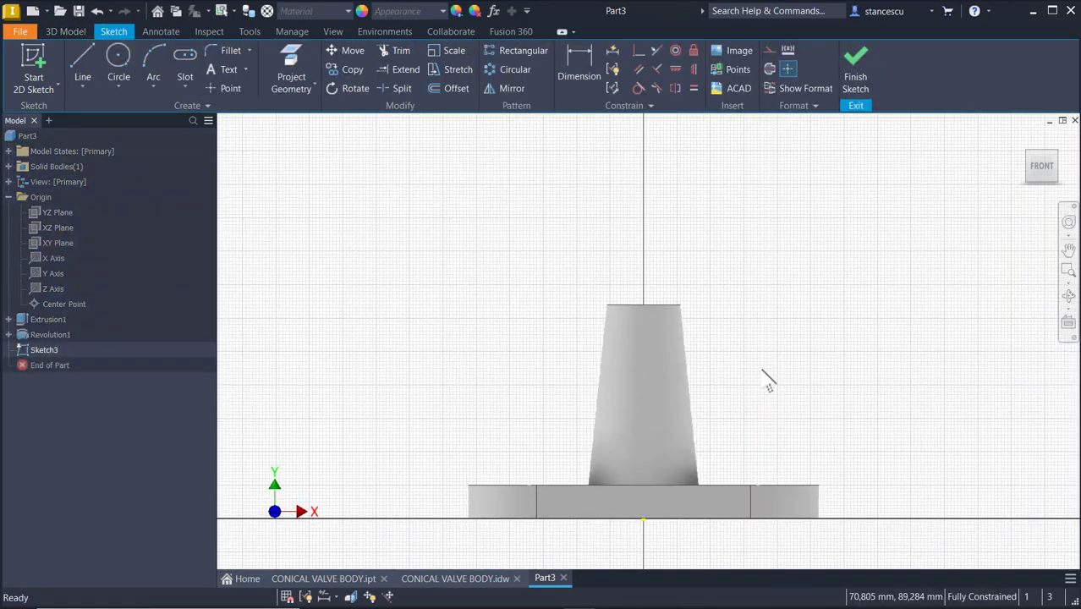
key(F7)
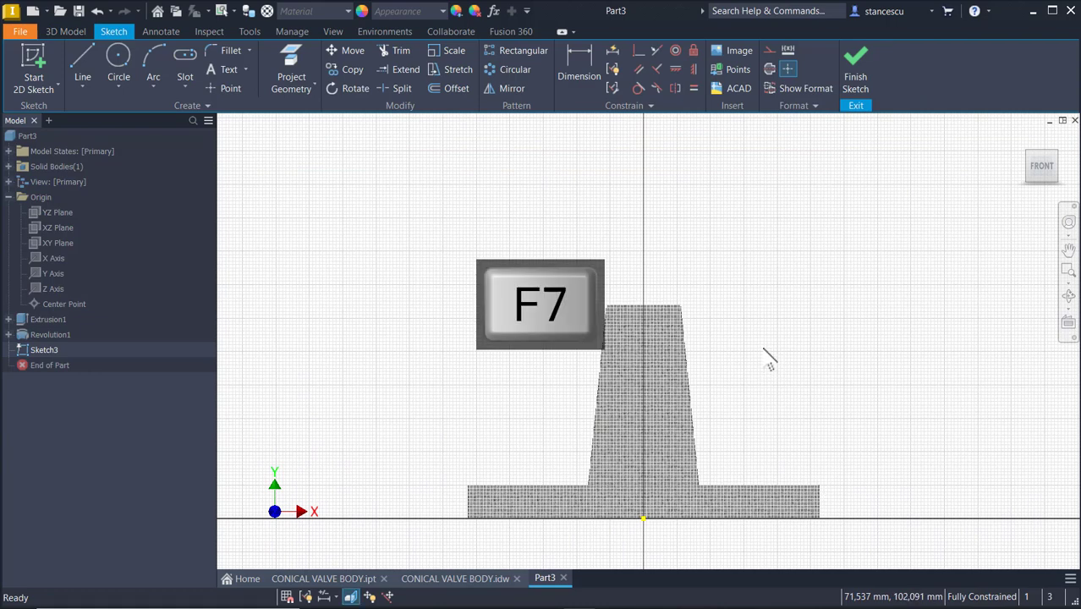
Sketch a vertical line about 68 mm long and a slanted line about 97 mm long to the left of and above the cone
click(82, 59)
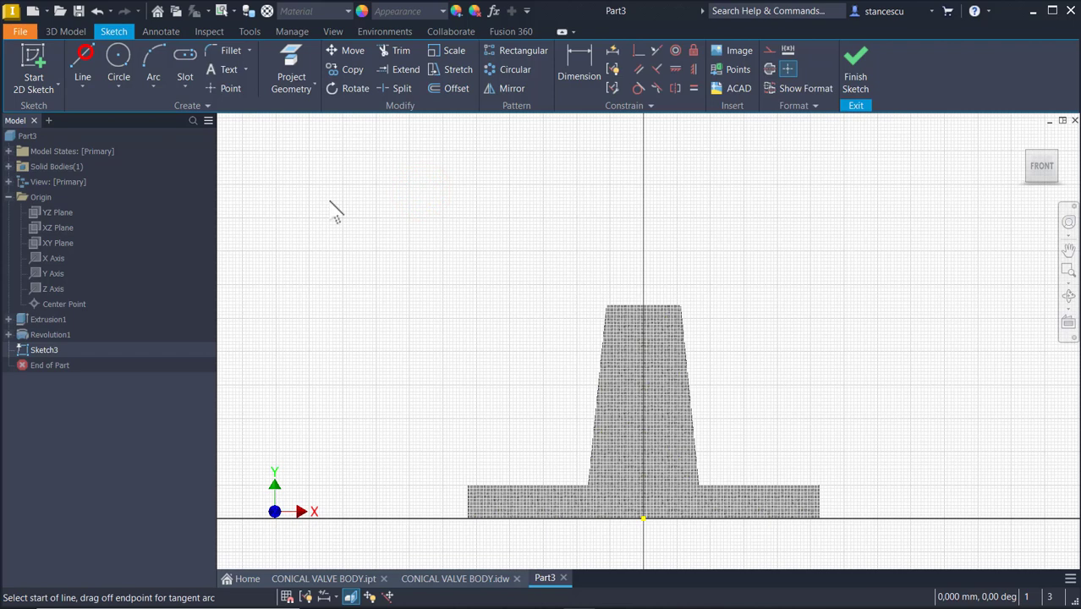
click(507, 290)
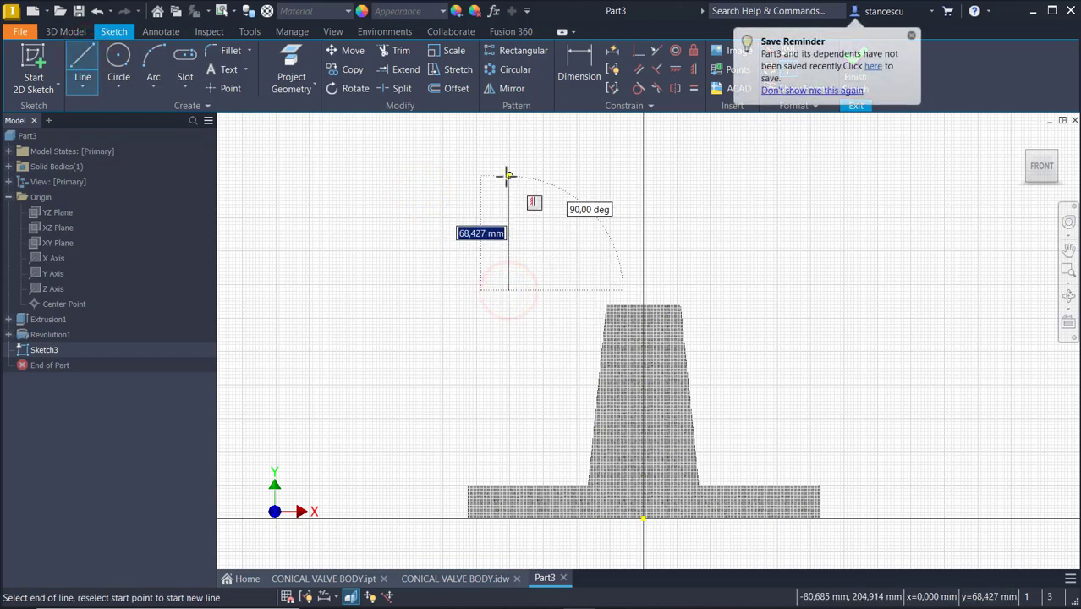
click(507, 175)
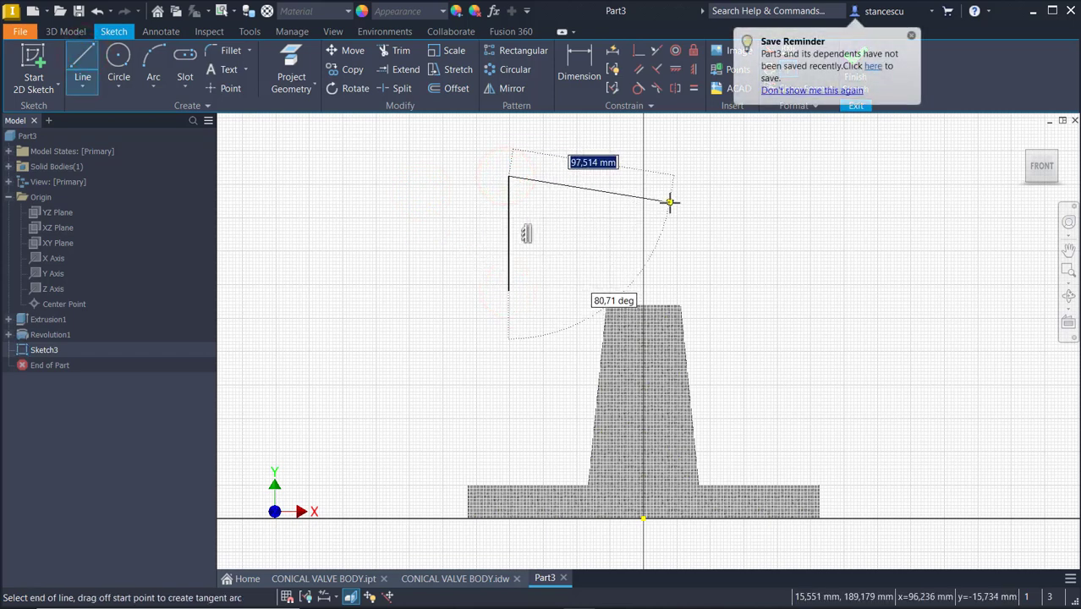
click(669, 202)
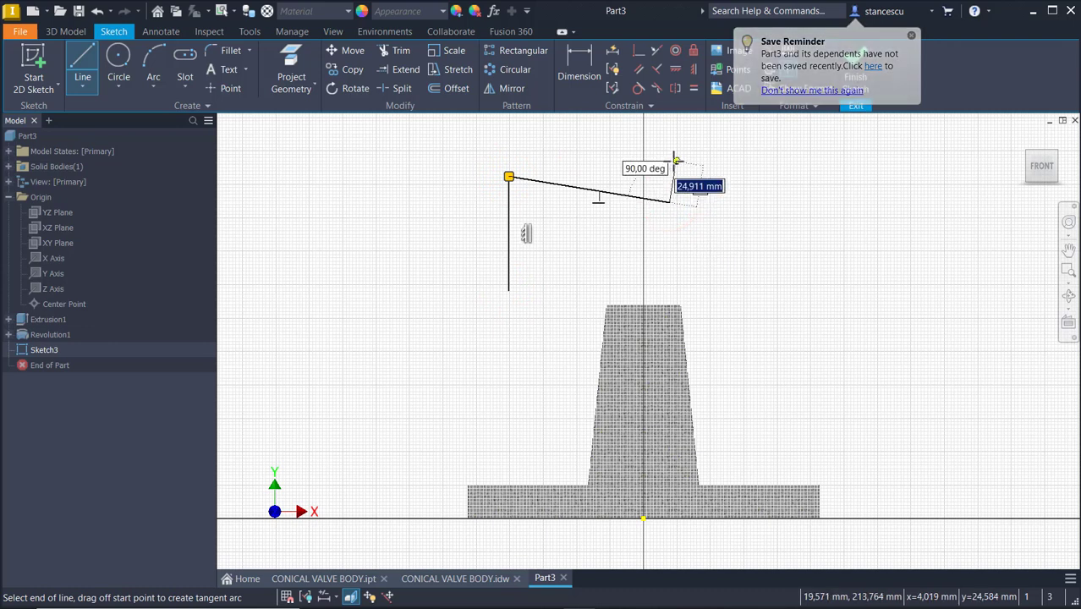
key(Escape)
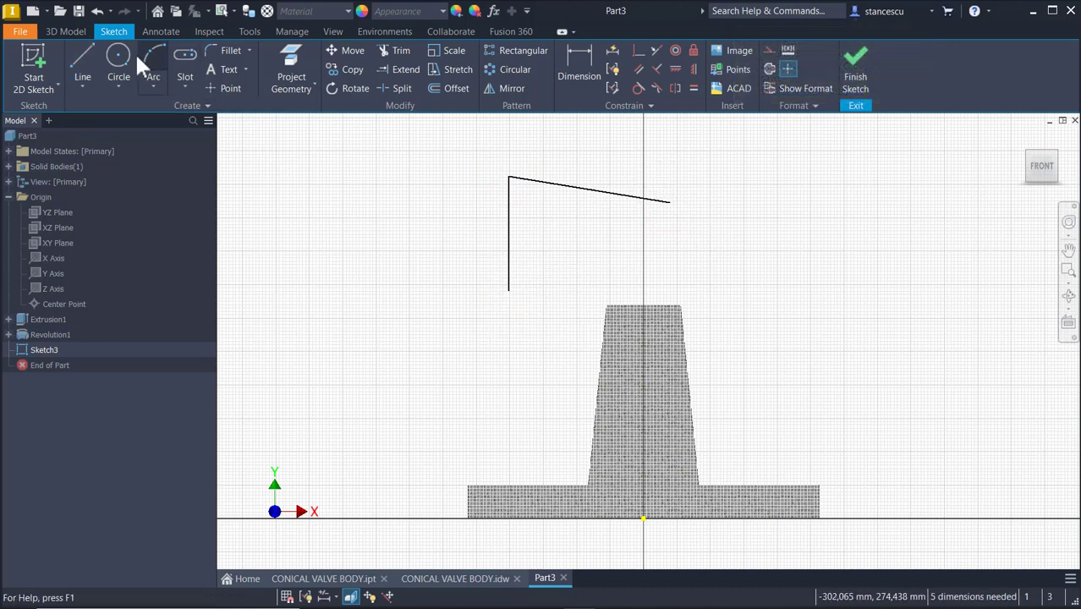
Draw a three-point arc of about 22 mm radius starting at the slanted line's end
click(161, 56)
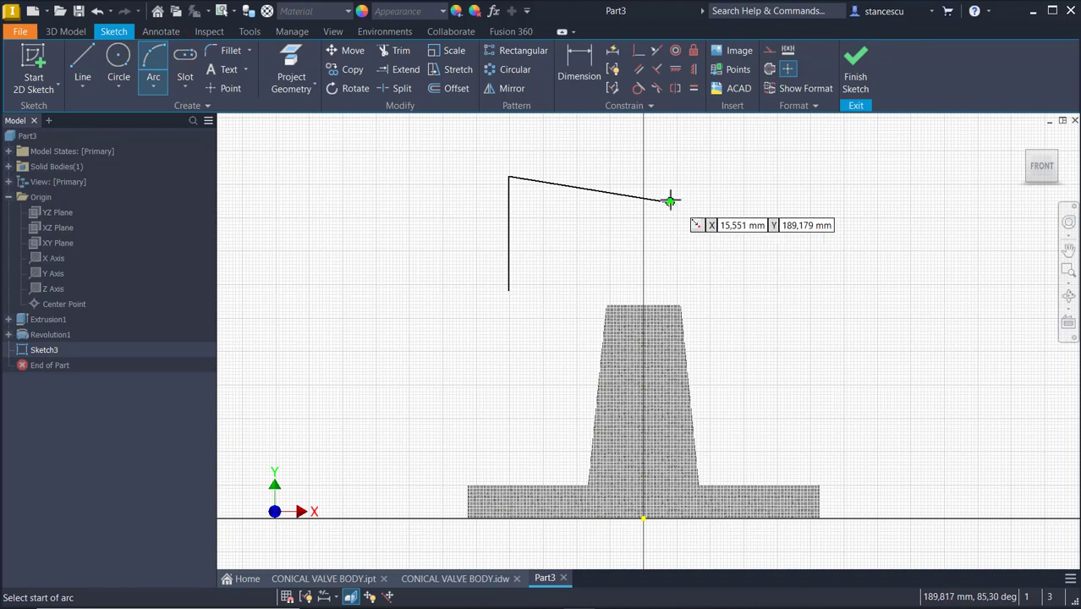
click(669, 201)
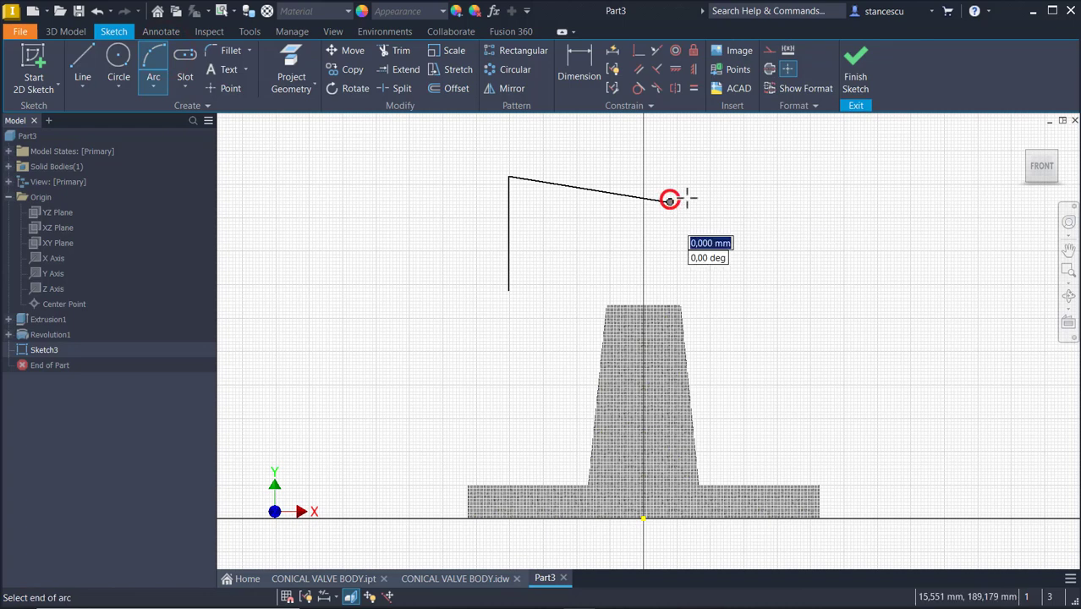
click(743, 210)
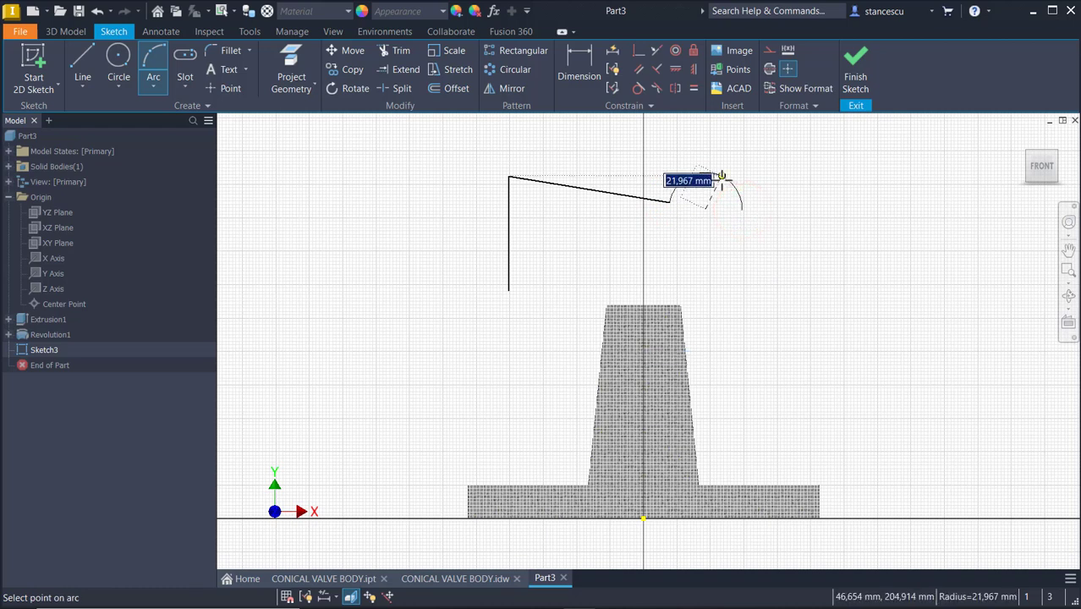
click(721, 177)
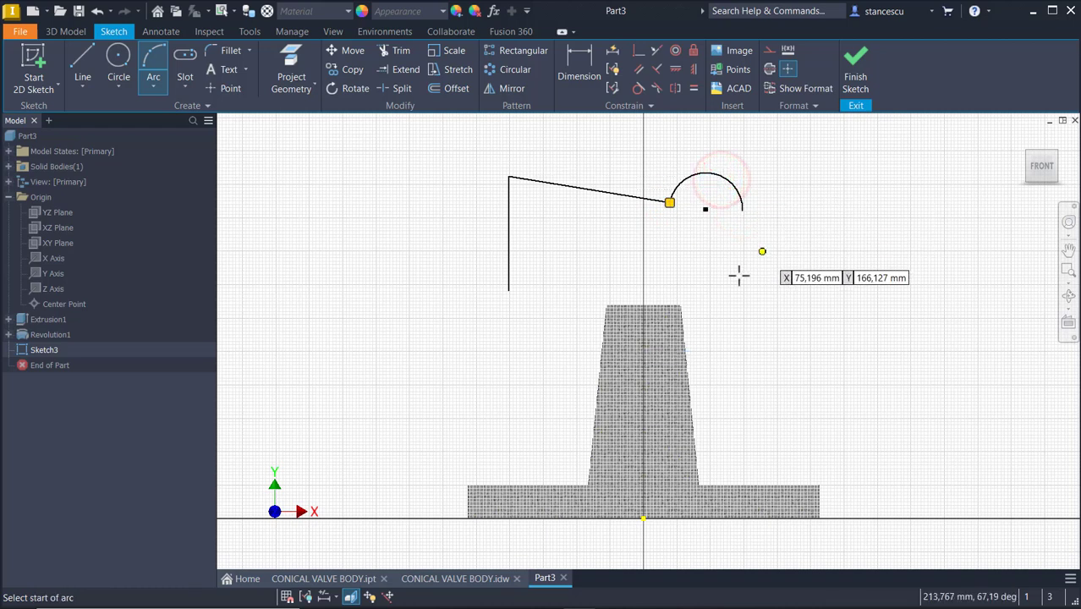
Close the profile with a vertical line about 48 mm down from the arc and a horizontal line back to the start
click(85, 78)
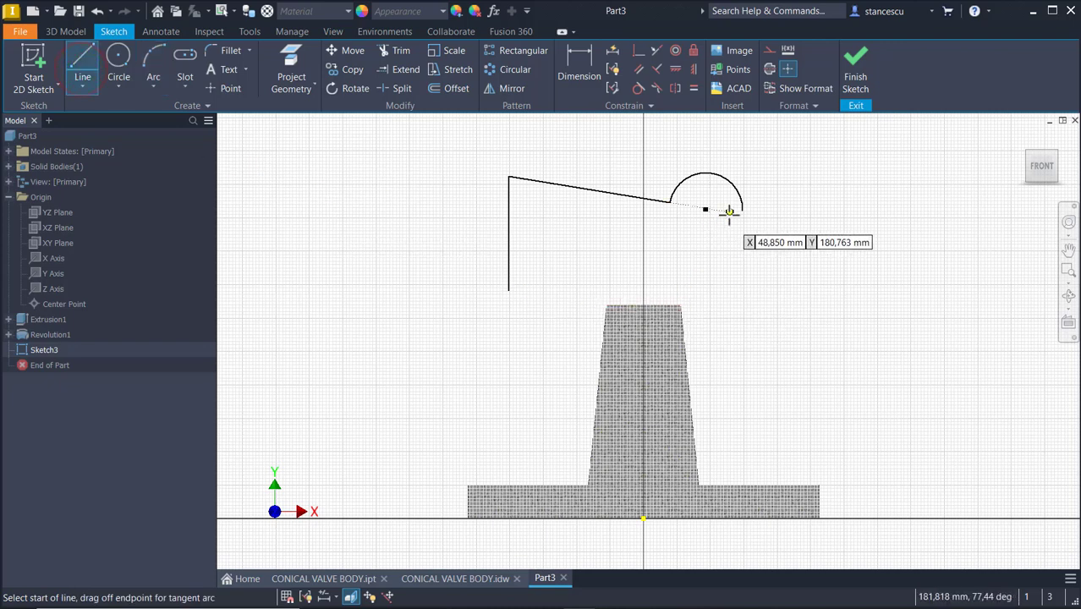
click(742, 210)
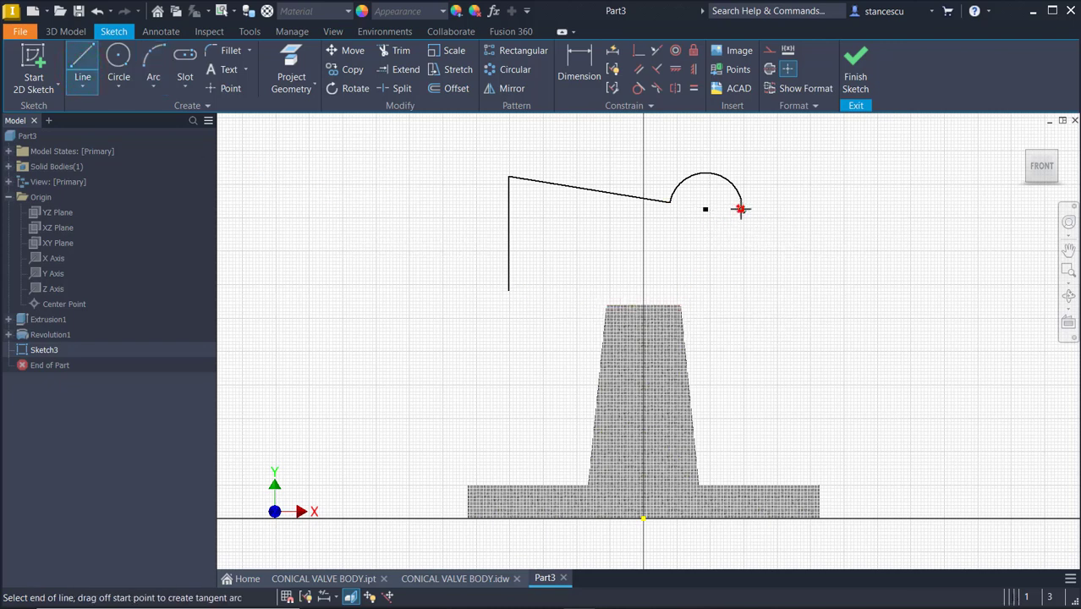
click(742, 290)
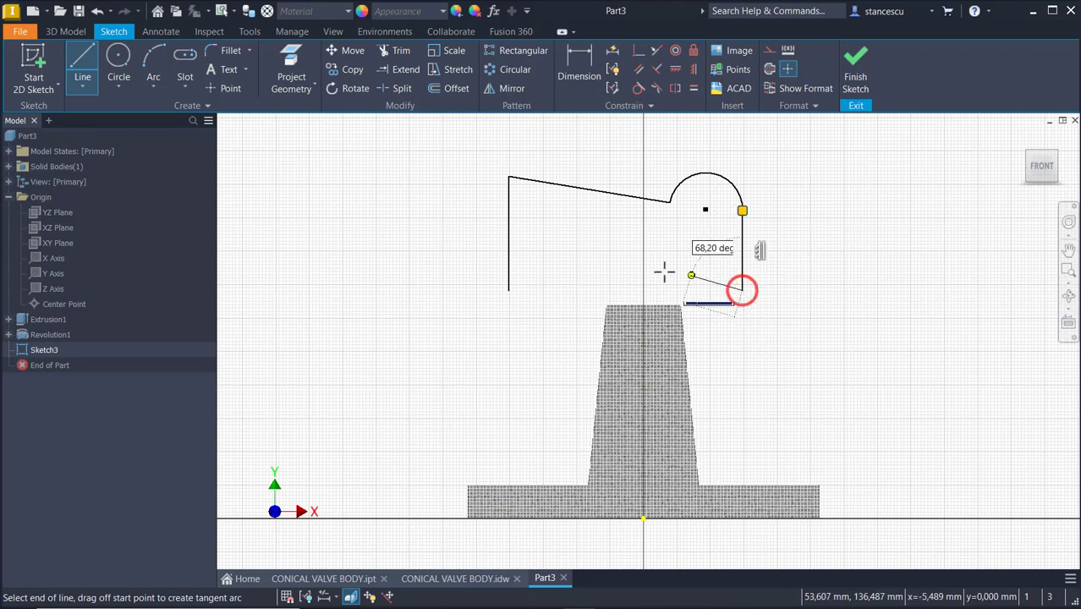
click(508, 290)
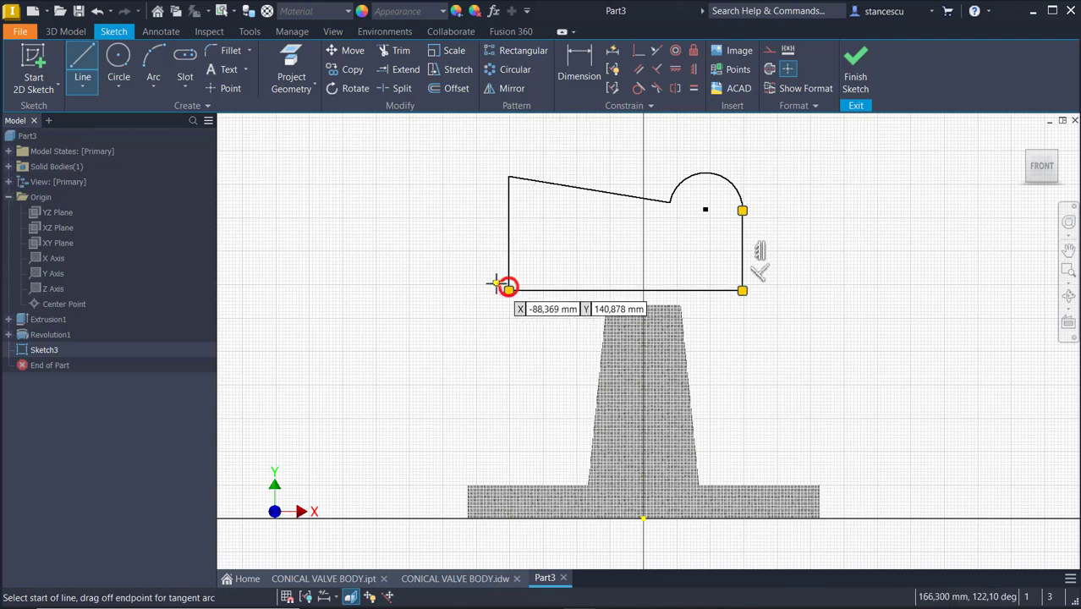
key(Escape)
Convert the profile's bottom horizontal line into a centerline
drag(587, 254, 543, 307)
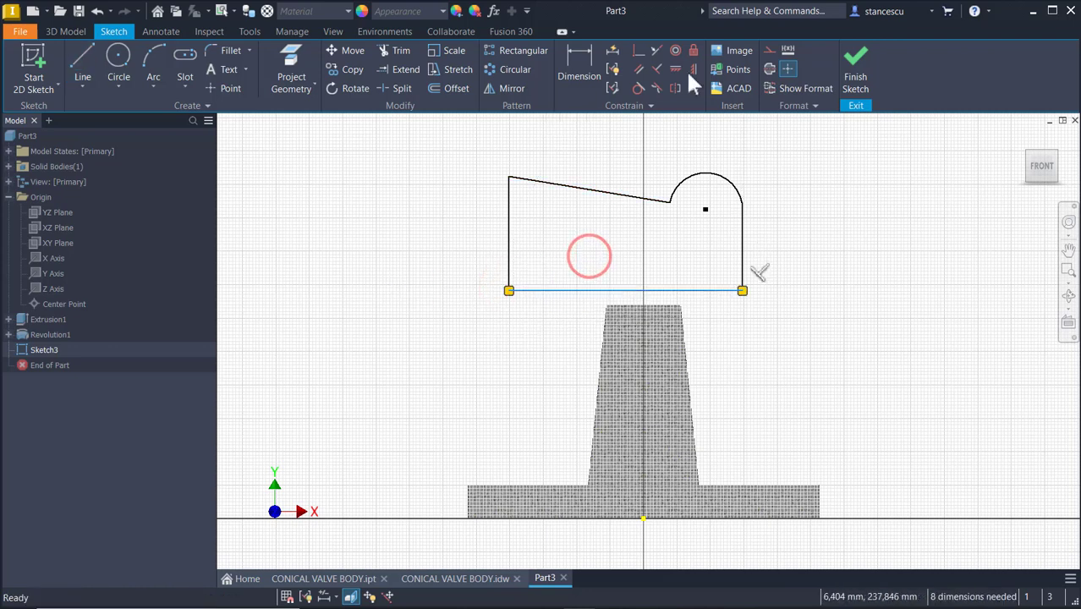
click(770, 70)
click(843, 215)
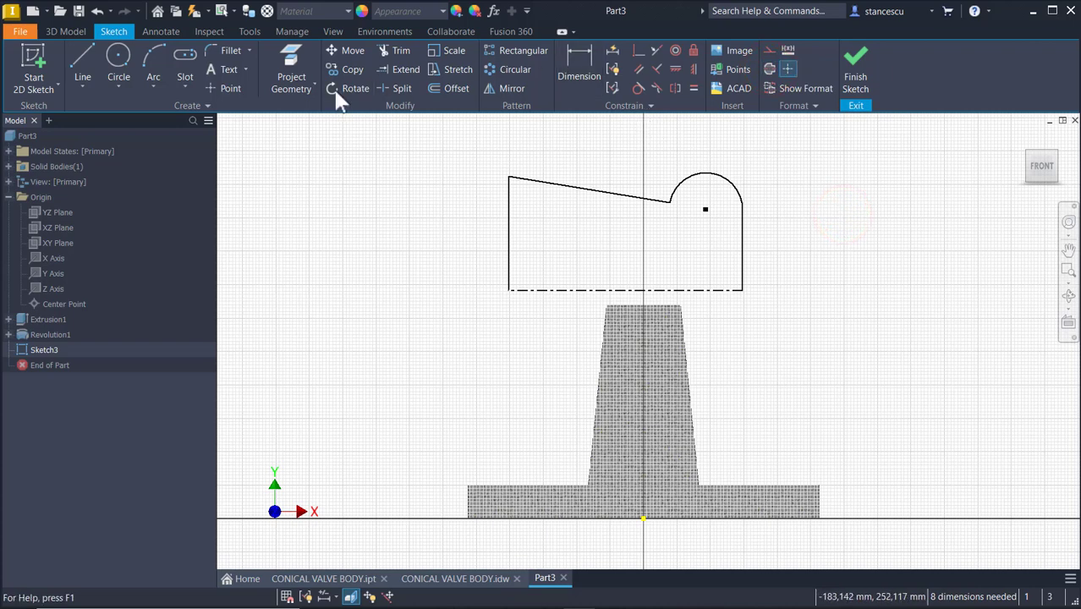
Project the cone's top edge into the sketch
click(294, 59)
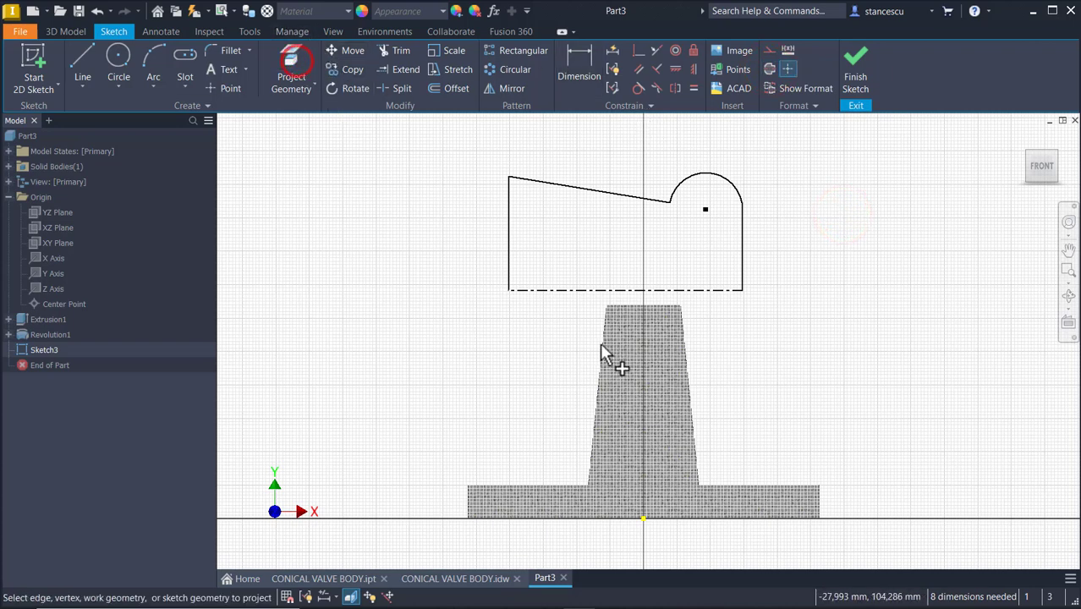
click(637, 304)
click(457, 339)
key(Escape)
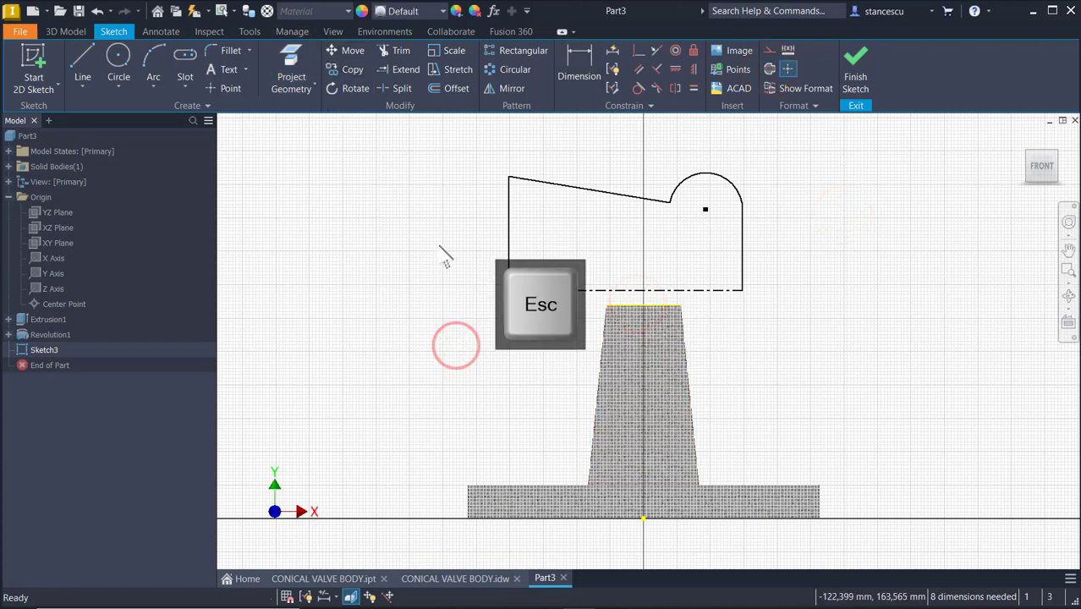
click(648, 306)
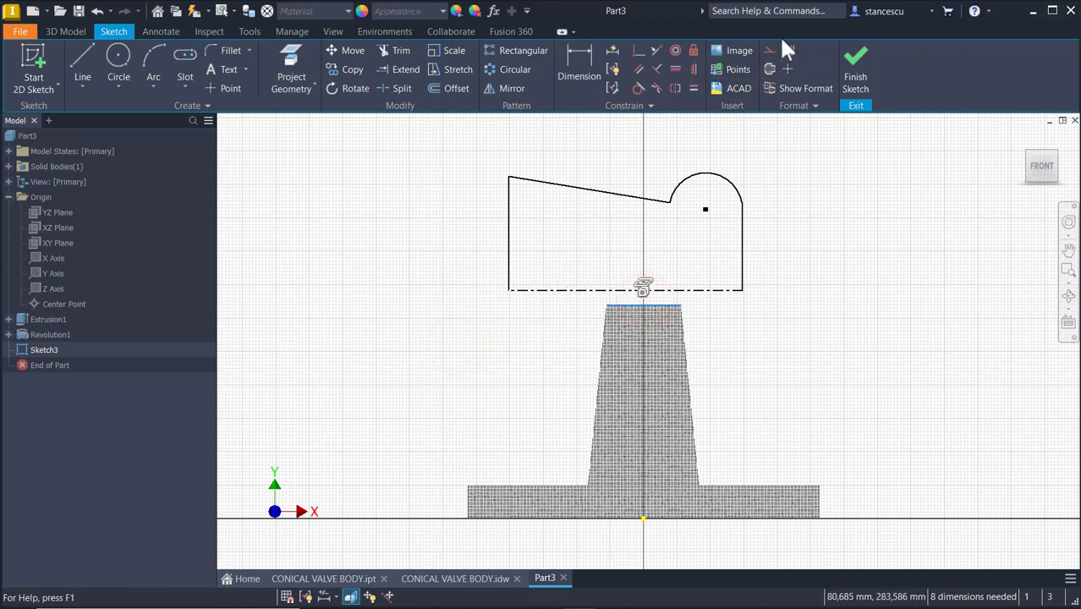
click(863, 221)
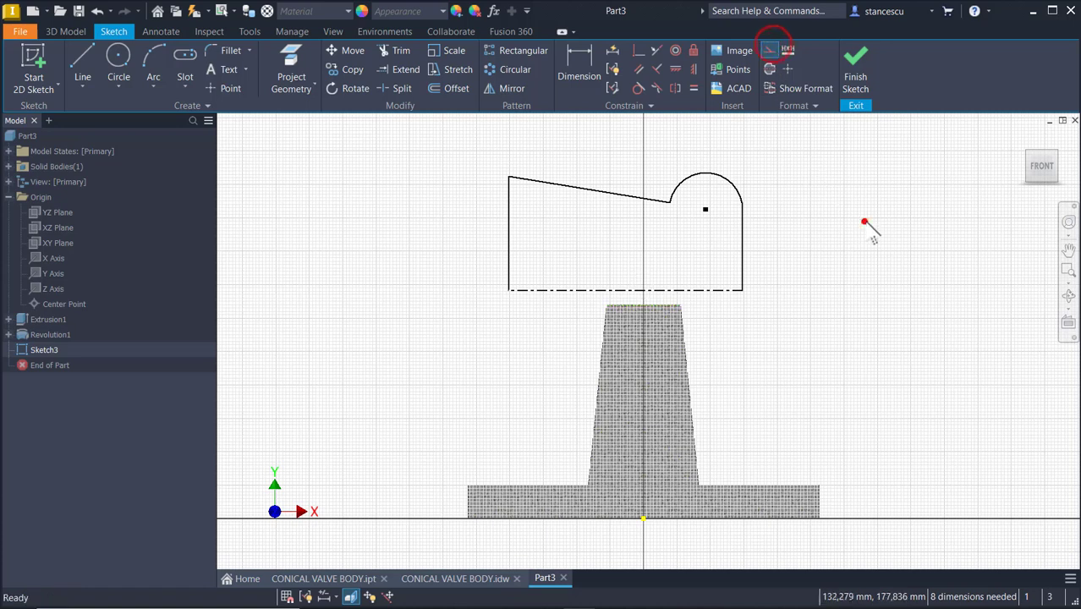
Constrain the centerline to be collinear with the projected top edge of the cone
click(656, 51)
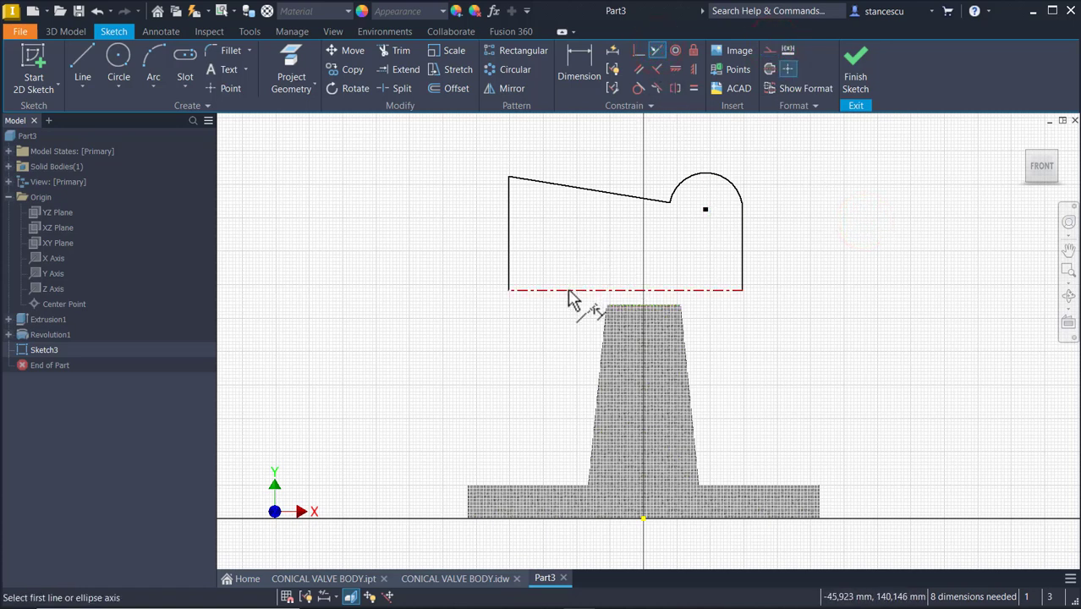
click(566, 291)
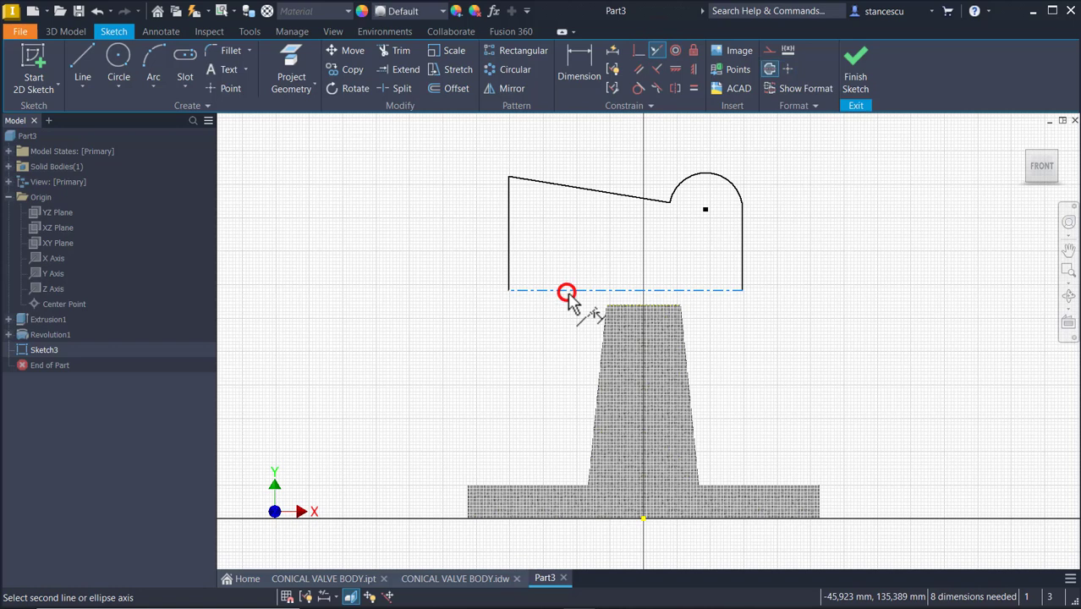
click(627, 304)
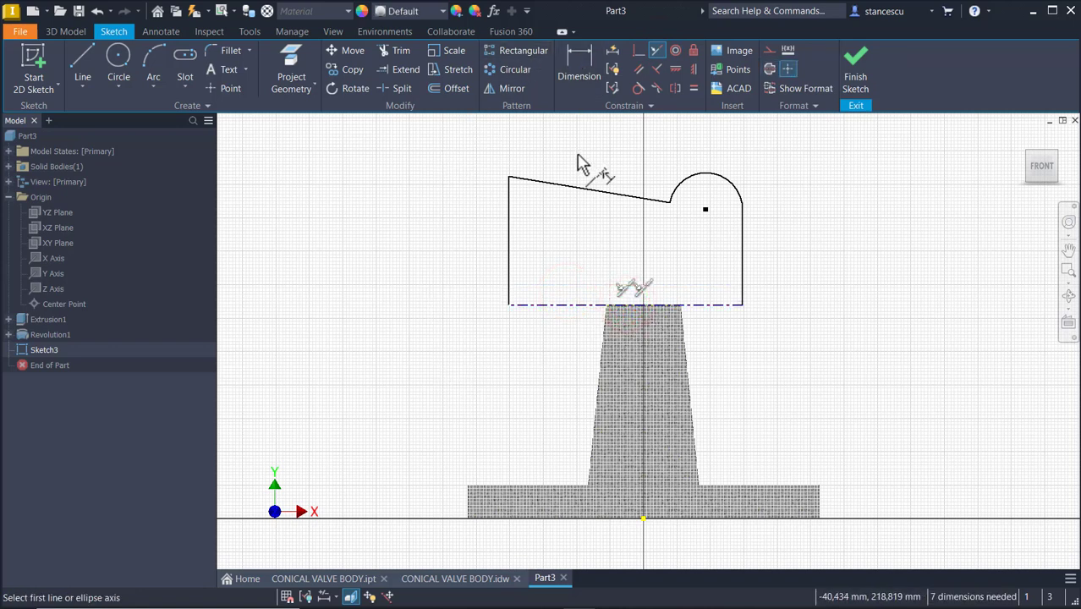
click(587, 117)
key(Escape)
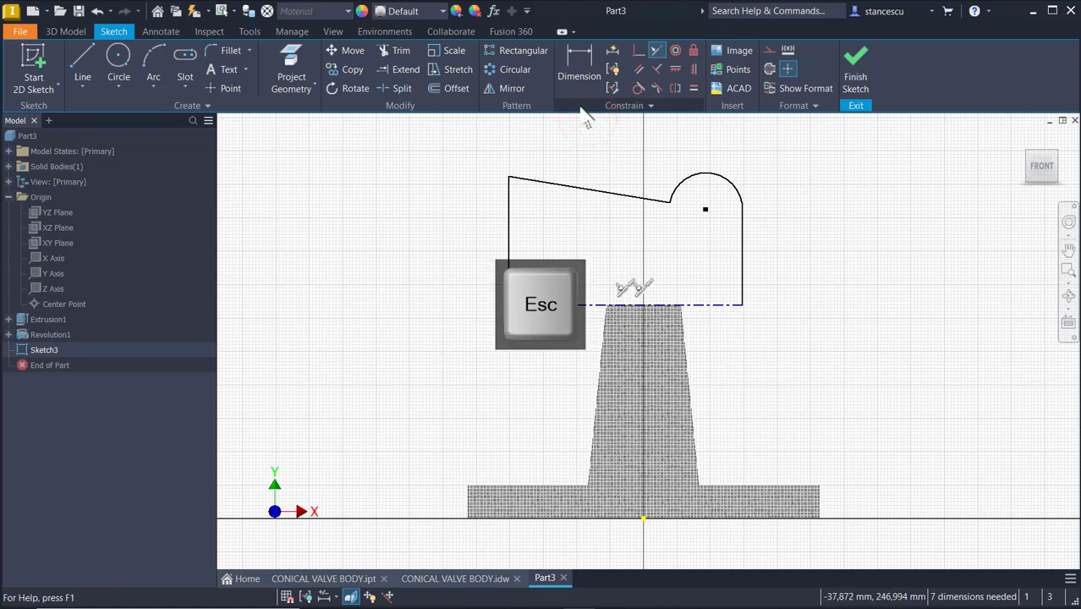
Make the arc tangent to the right vertical line
click(635, 86)
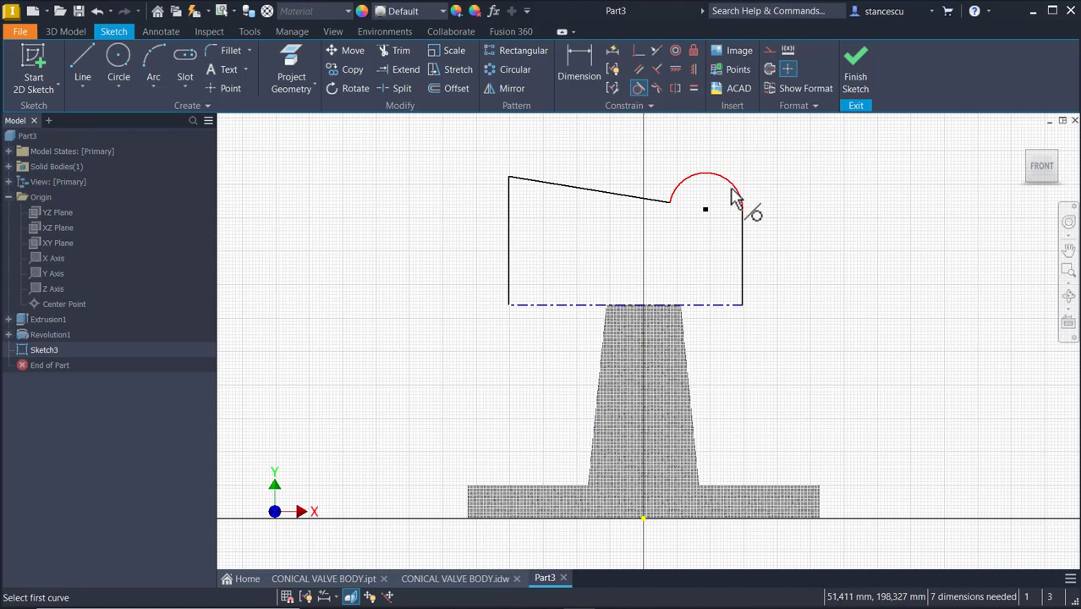
click(732, 195)
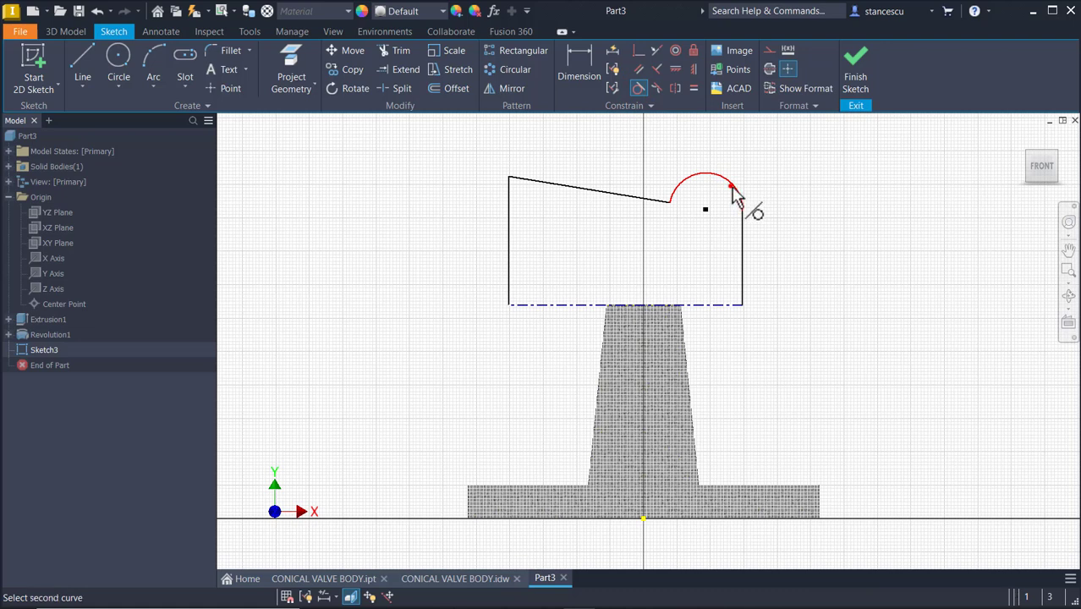
click(741, 236)
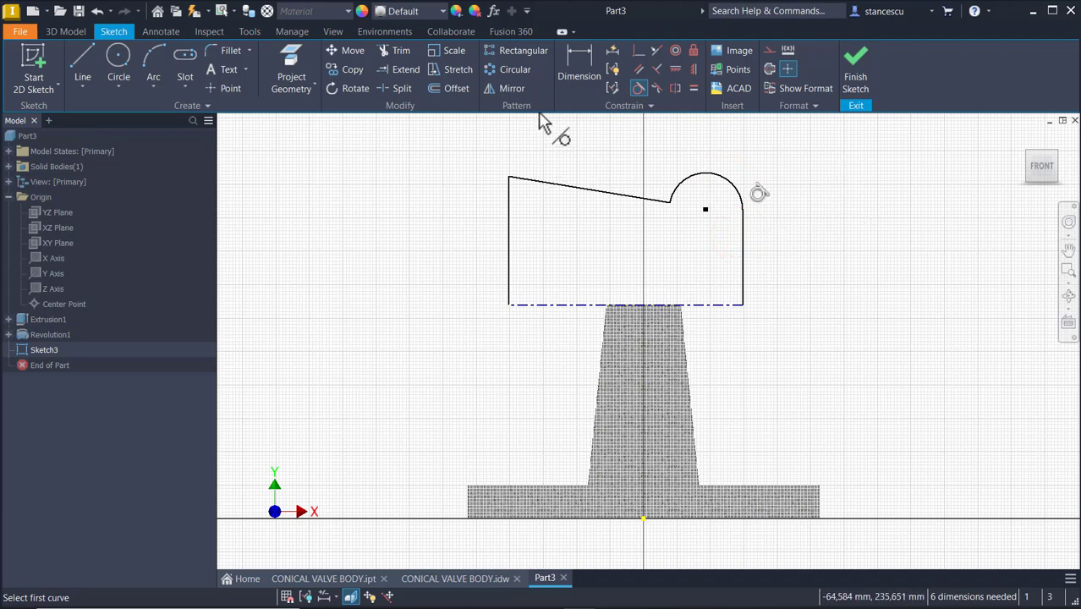
Dimension the slanted line's horizontal length as 70 mm
click(580, 71)
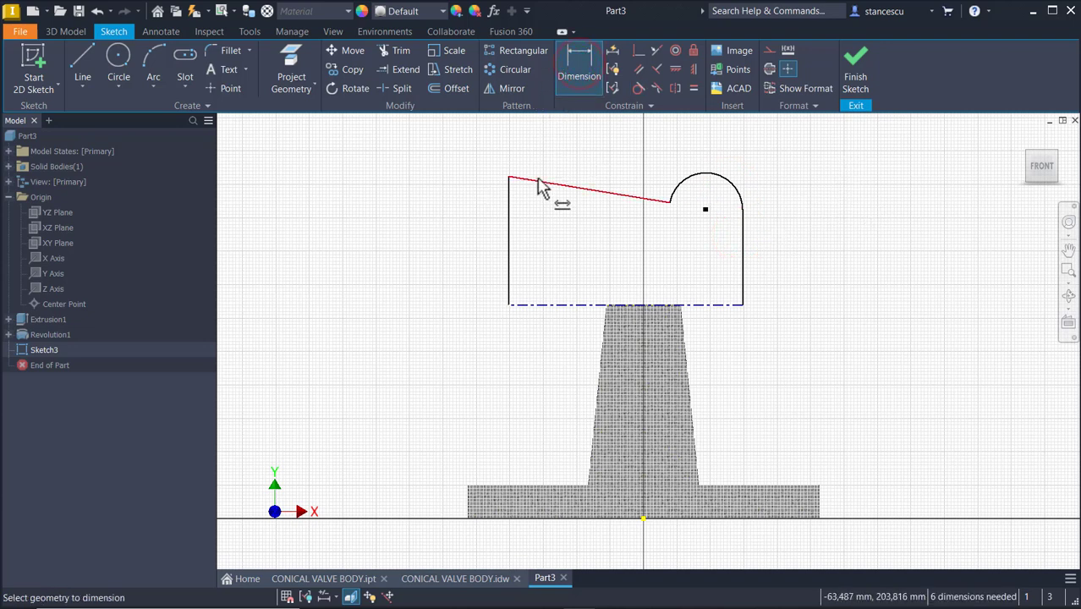
click(551, 182)
click(551, 141)
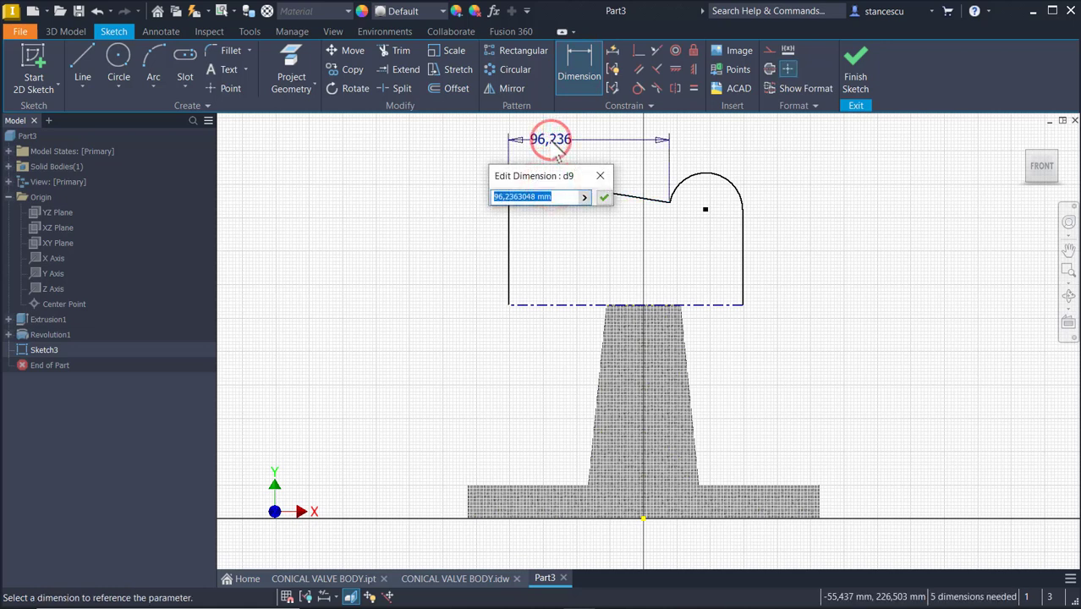
text(70)
key(Return)
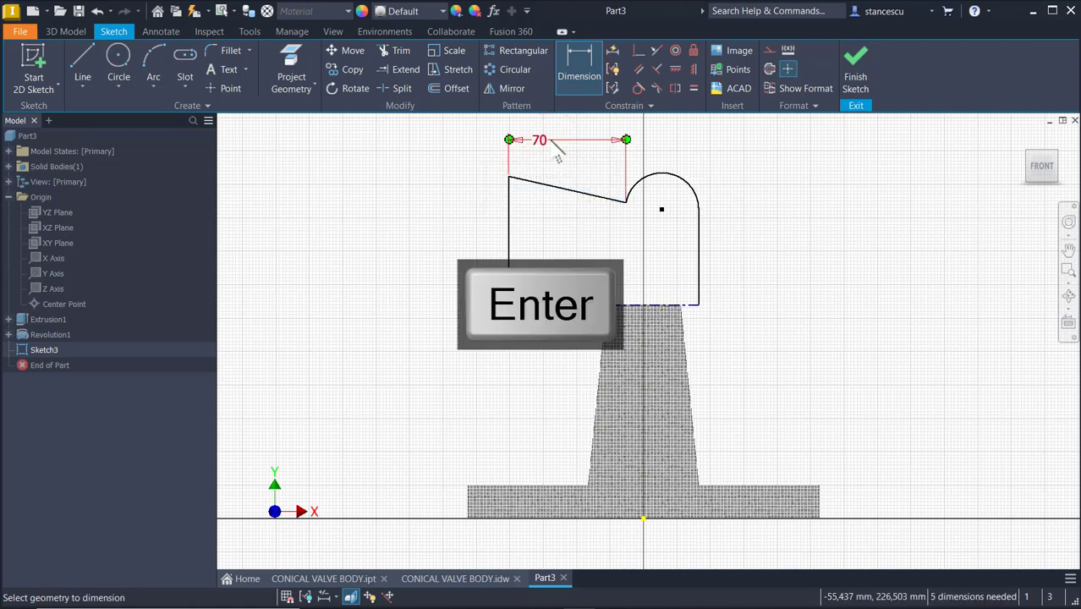
Dimension the height of the profile's left end from the centerline as a diameter of 96 mm
click(509, 178)
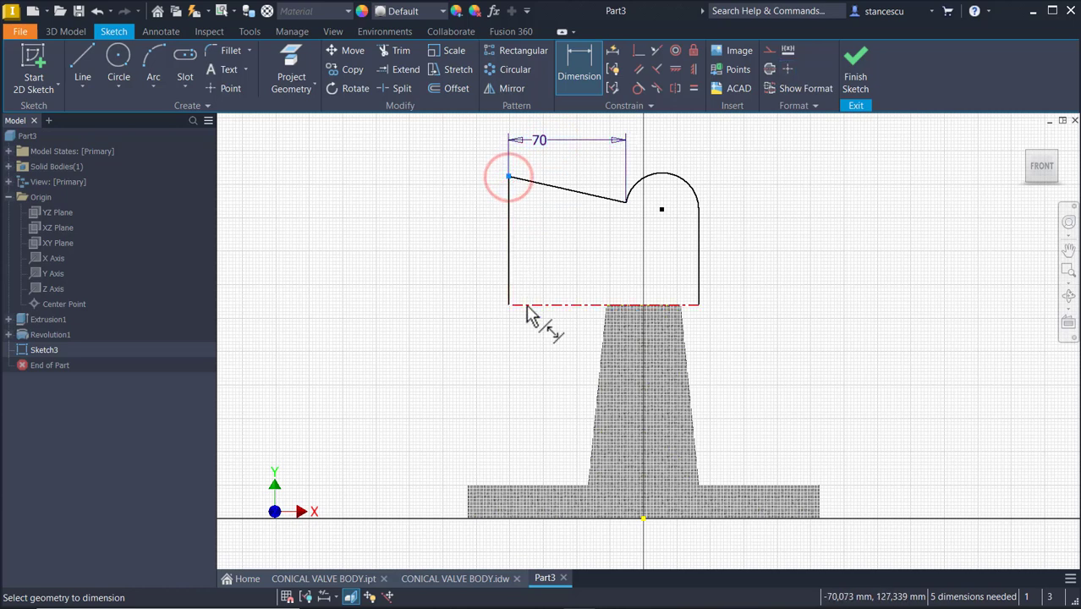
click(524, 303)
click(446, 251)
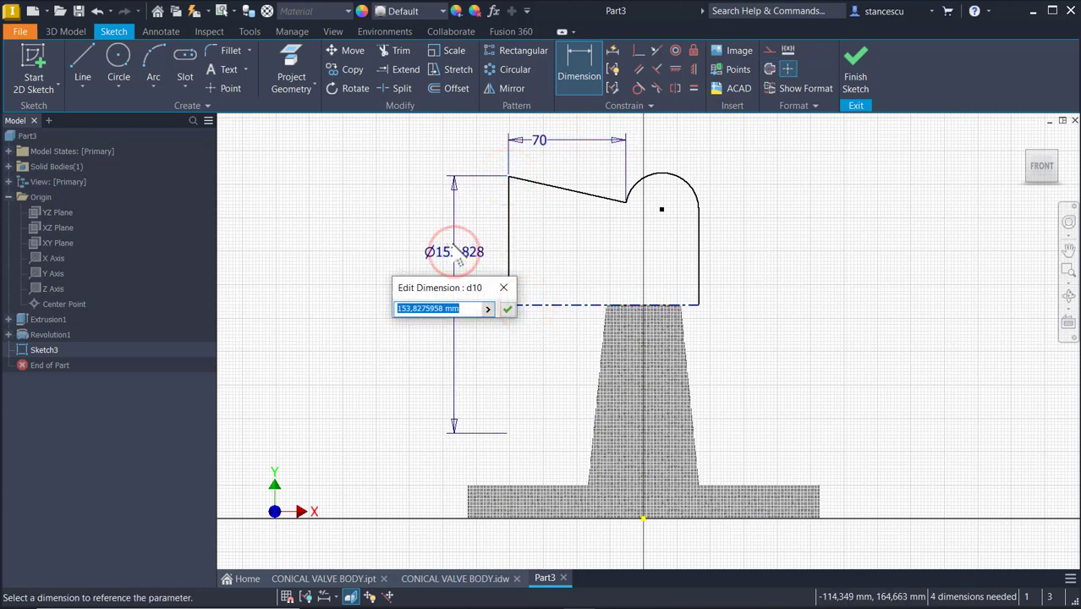
key(Return)
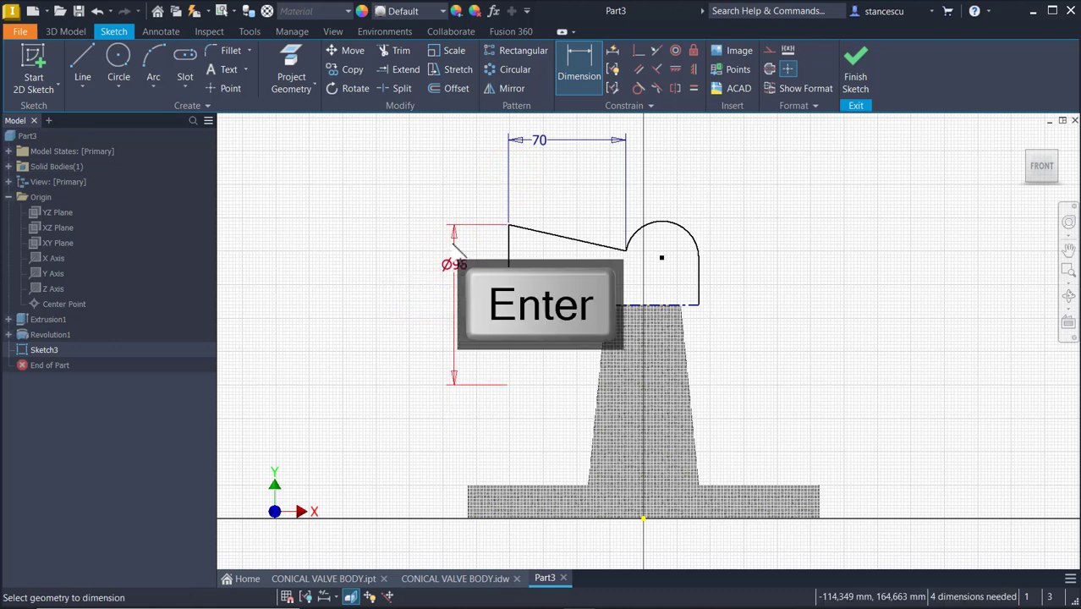
Dimension the horizontal distance from the arc's start point to the right vertical line as 15 mm
click(626, 252)
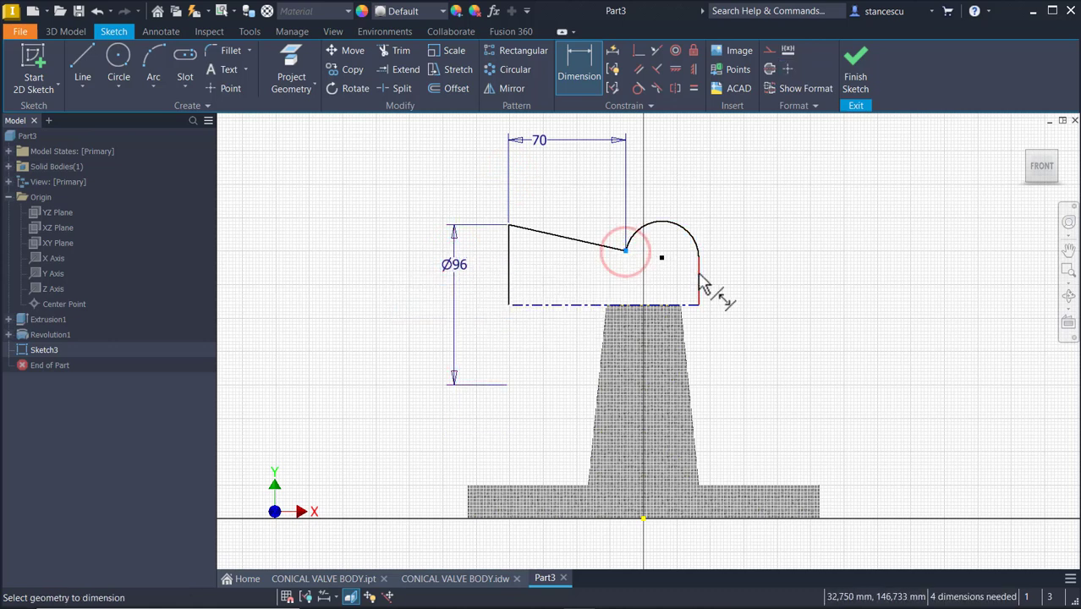
click(698, 269)
click(667, 179)
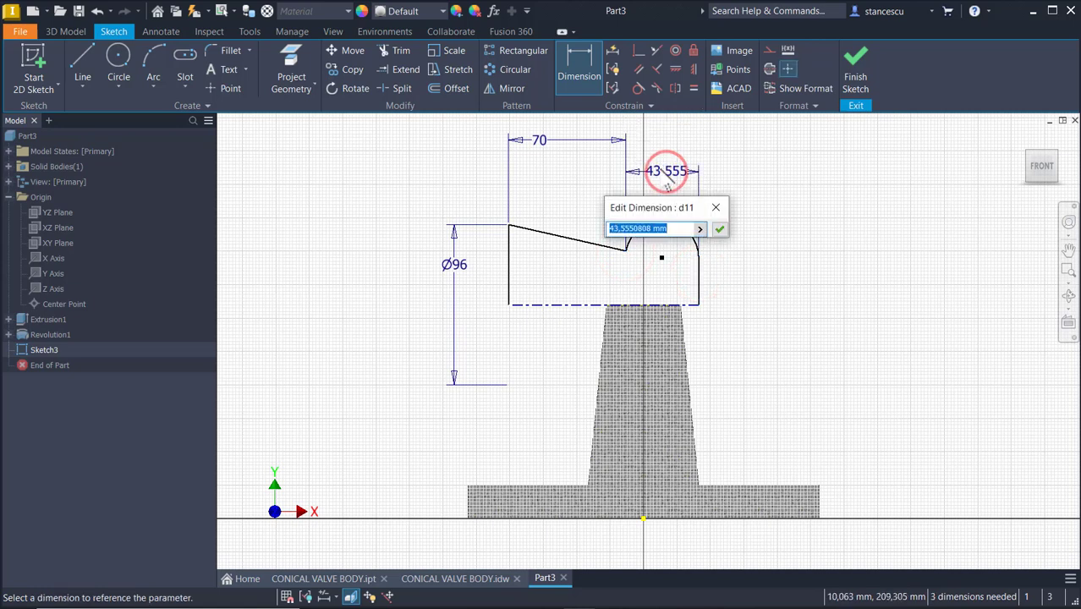
text(15)
key(Return)
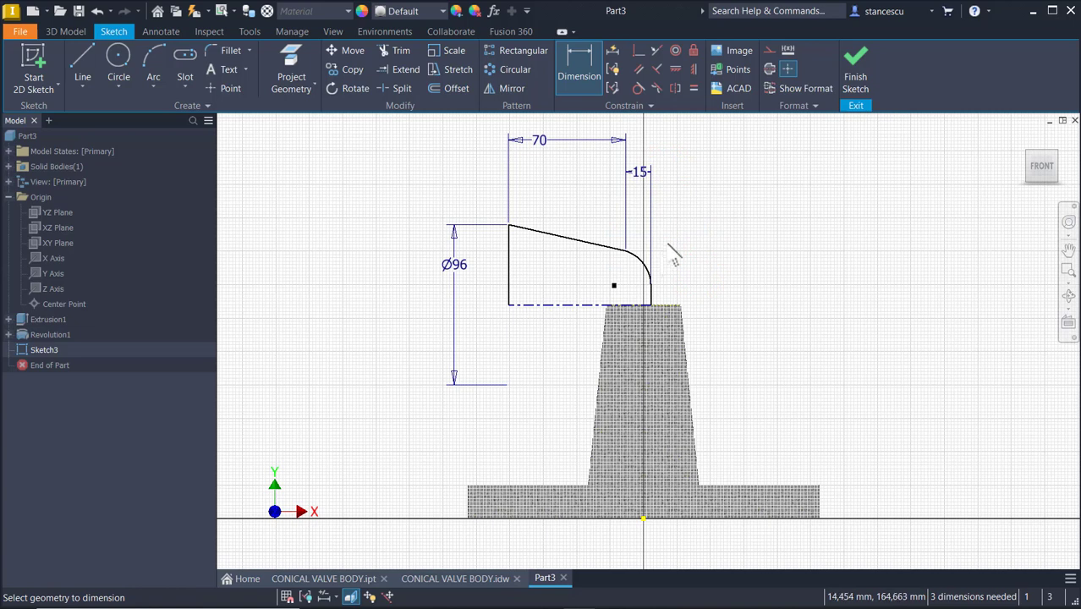
key(Escape)
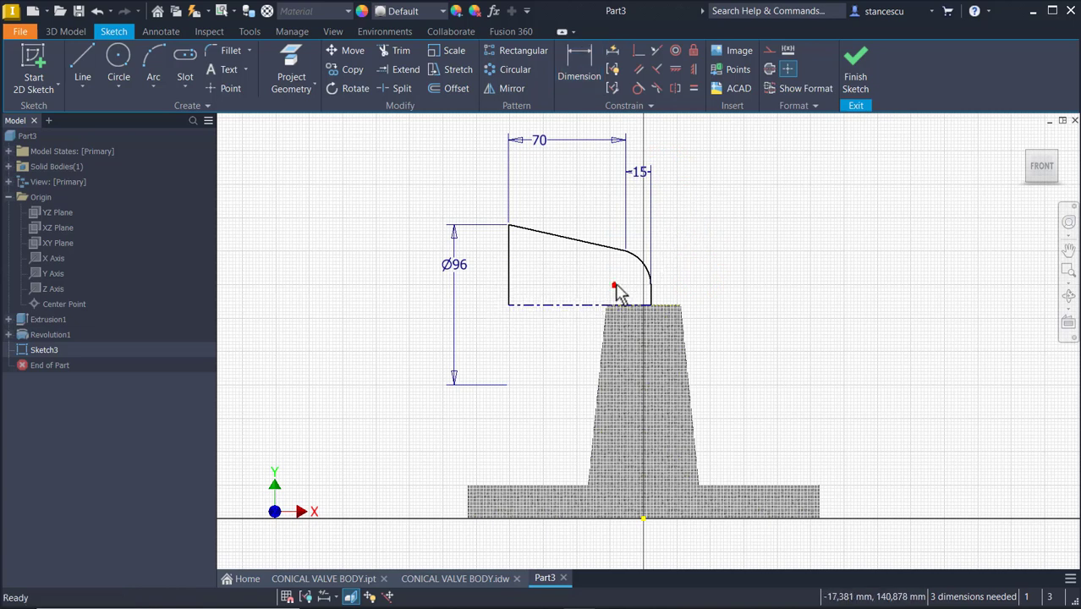
Drag the arc's center and the profile's left end to reshape the sketch roughly
drag(615, 287, 636, 281)
click(704, 209)
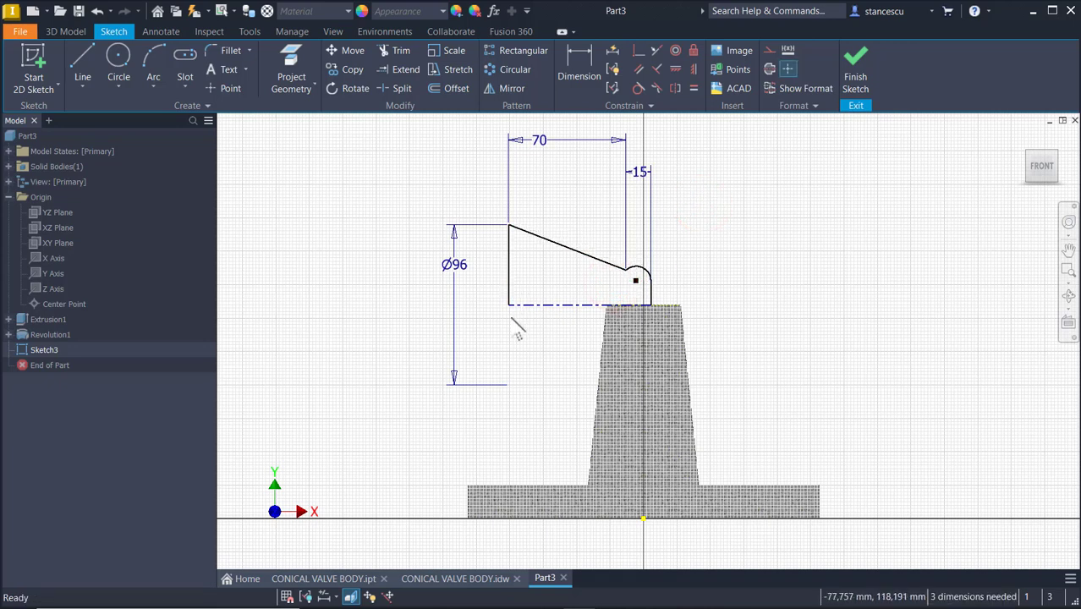
drag(510, 306, 558, 304)
click(825, 294)
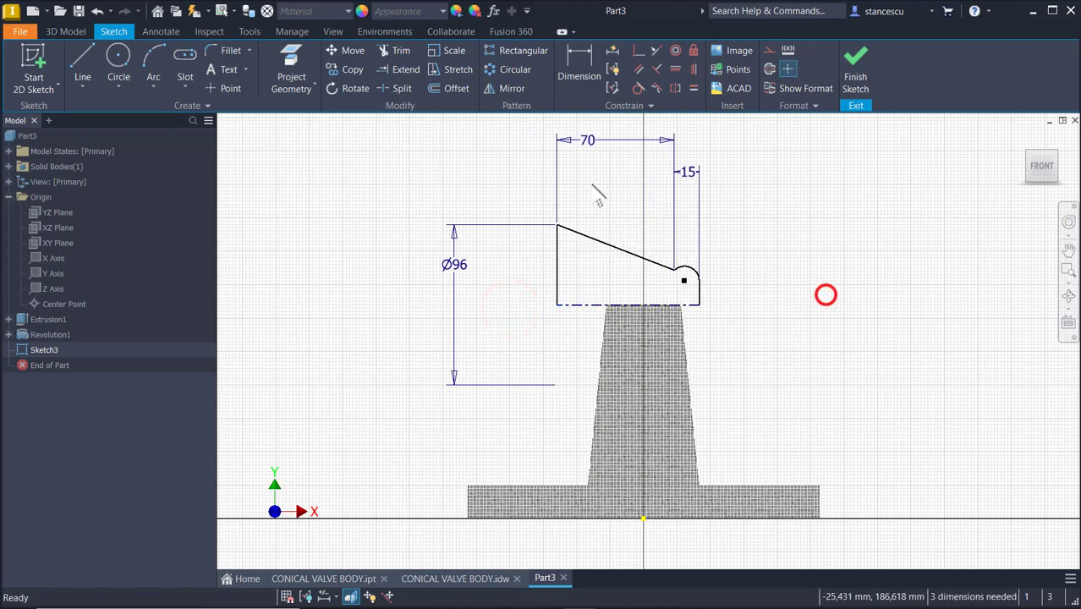
Dimension the horizontal distance from the left vertical line to the cone's top center as 43 mm
click(563, 52)
click(561, 252)
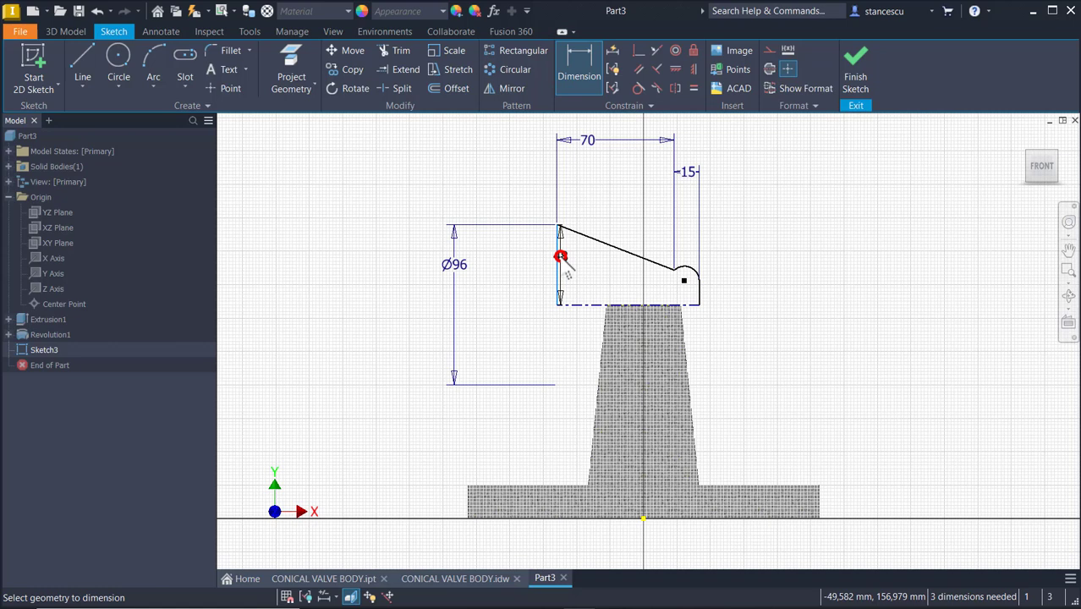
click(642, 303)
click(605, 290)
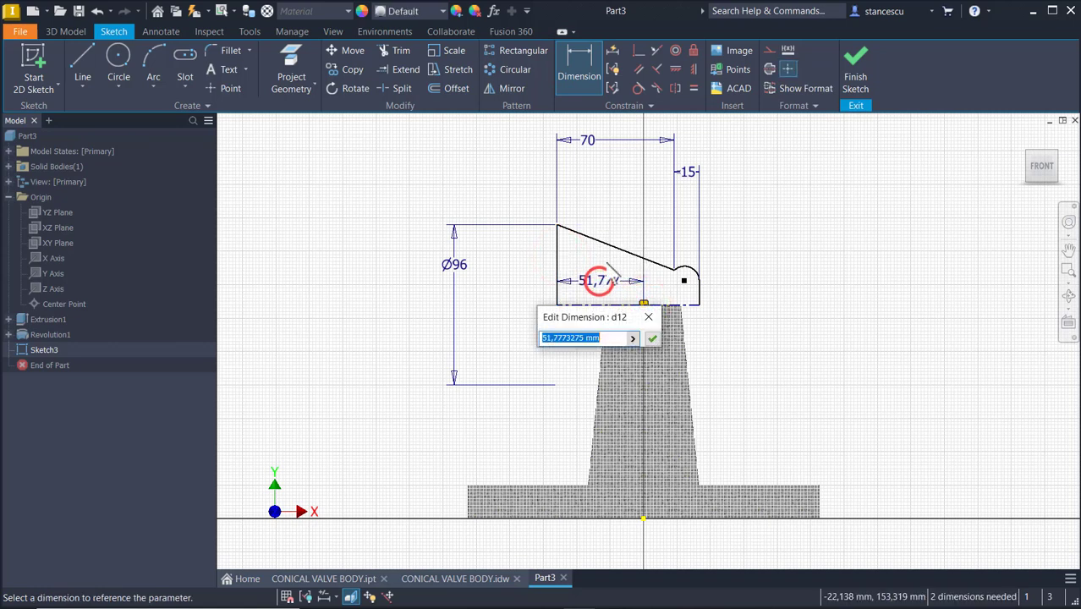
text(43)
key(Return)
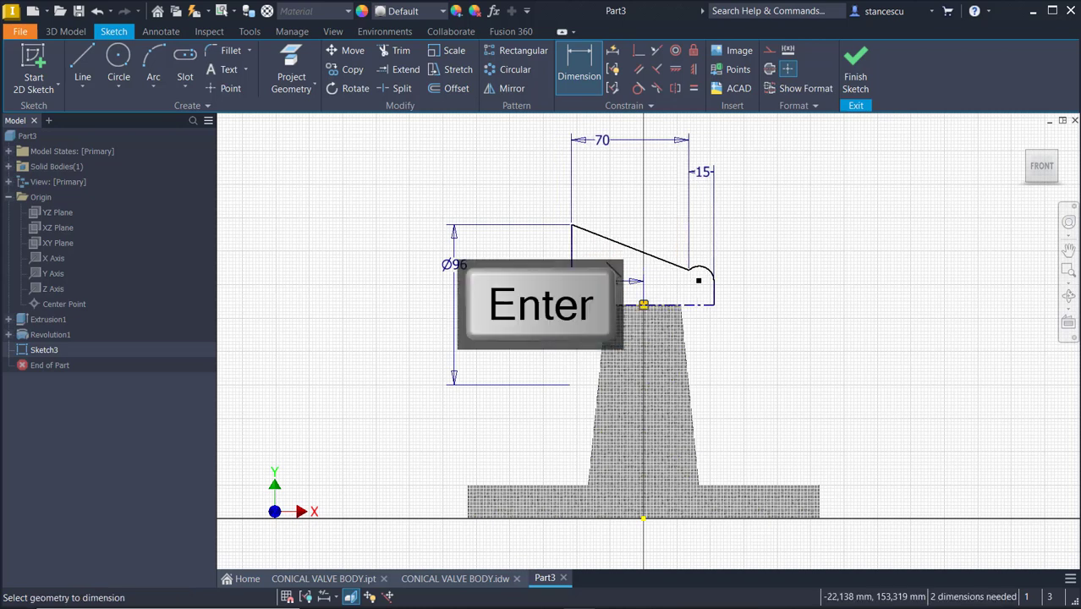
Dimension the height of the arc's start point from the centerline as a diameter of 65 mm
scroll(726, 261, up, 3)
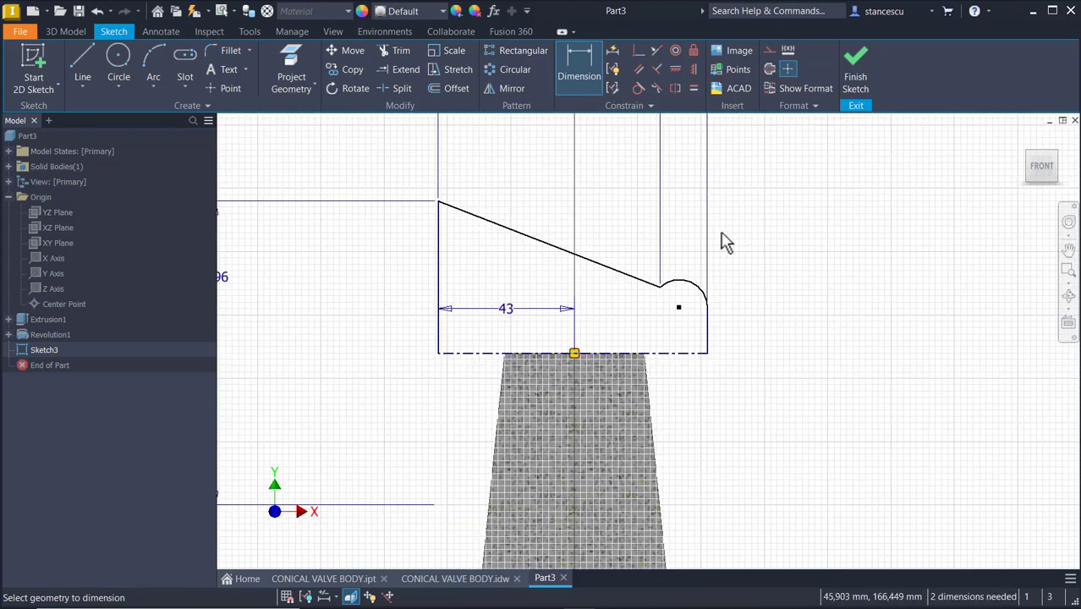
scroll(615, 142, up, 3)
key(Escape)
click(581, 46)
middle_drag(691, 264, 684, 189)
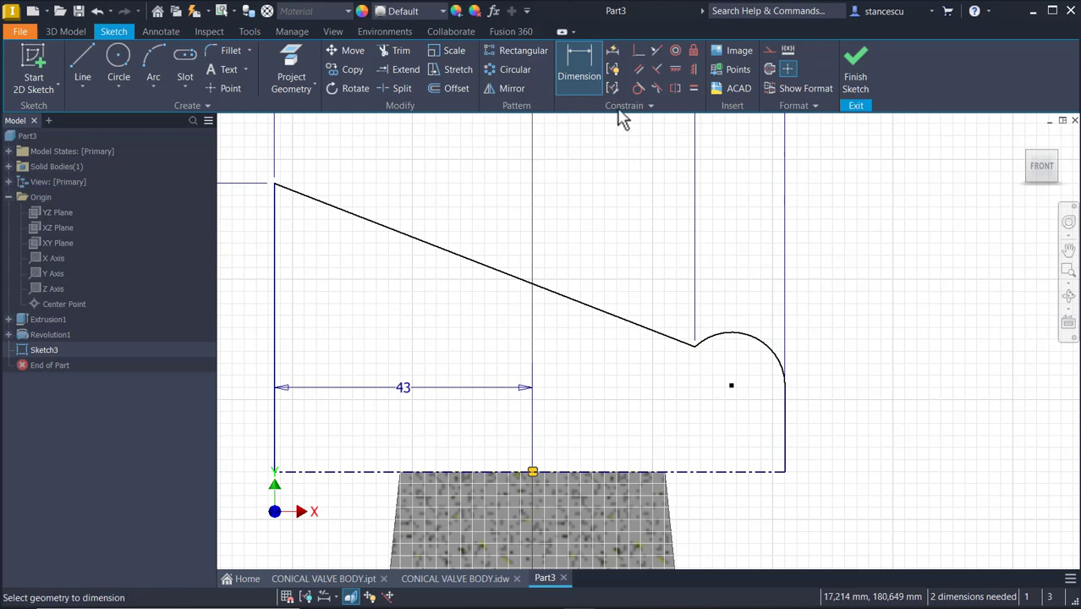
click(693, 349)
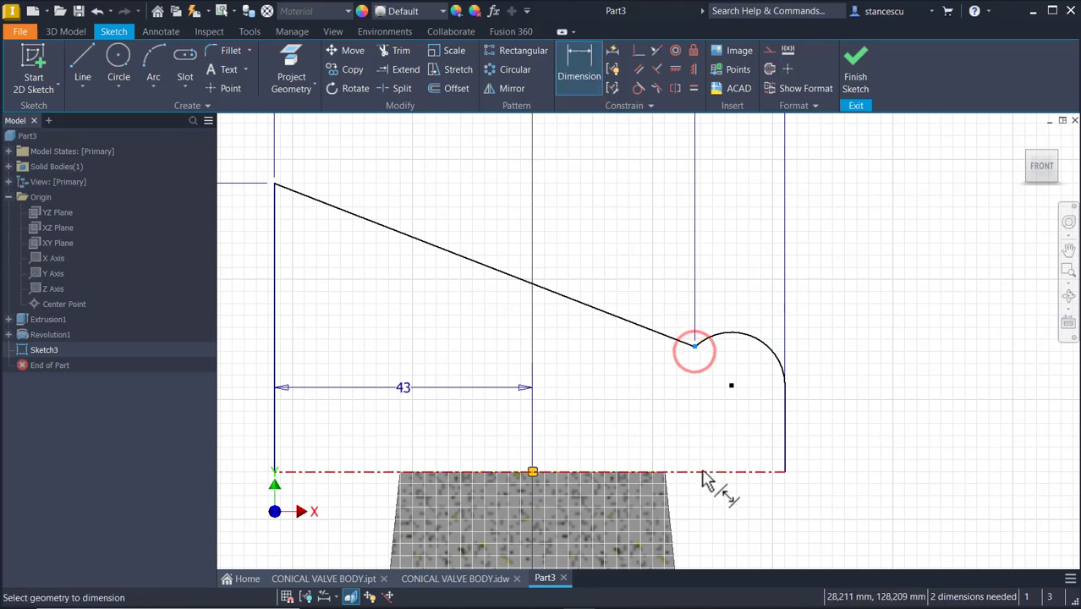
click(701, 471)
click(887, 454)
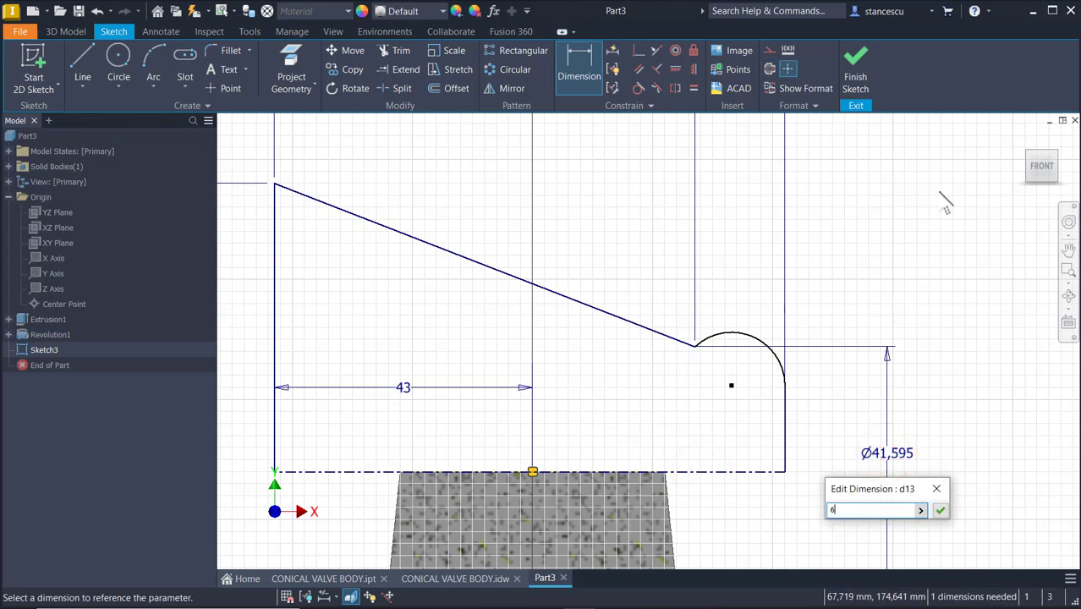
key(Return)
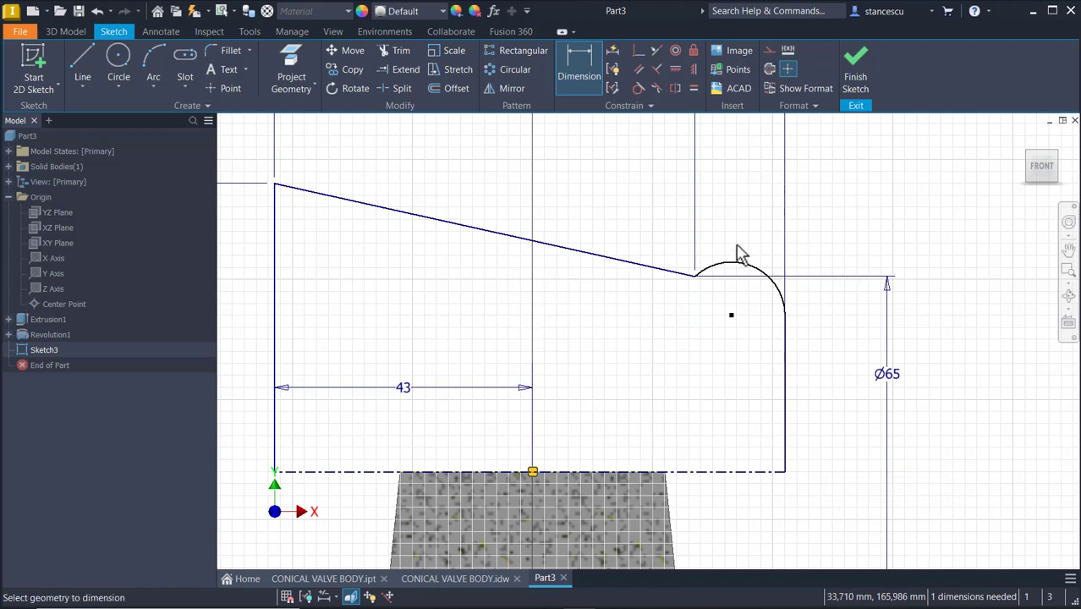
Dimension the arc's top height from the centerline as a diameter of 80 mm
click(714, 471)
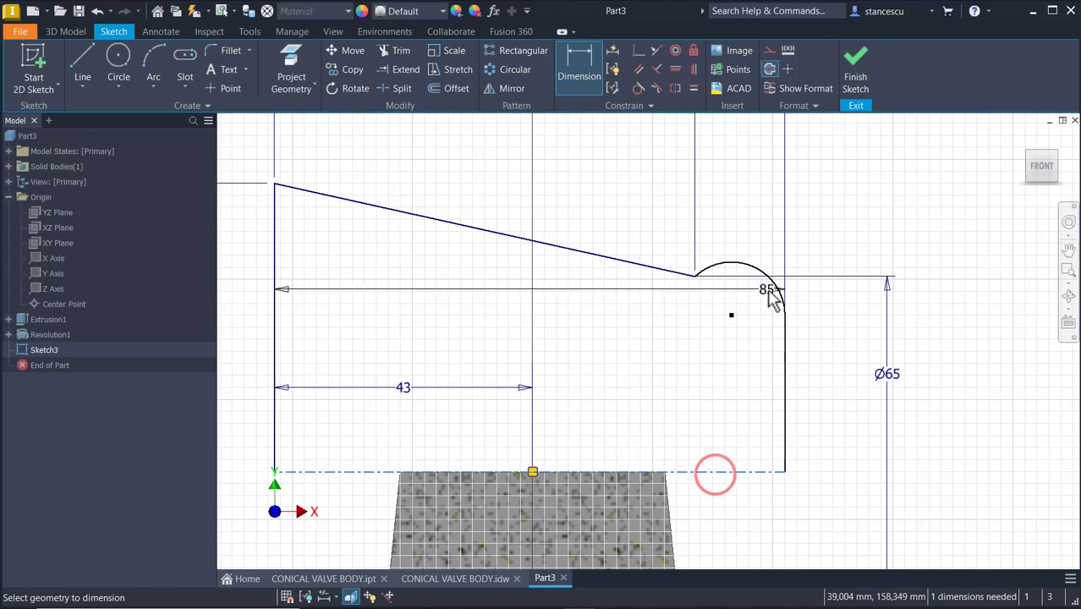
scroll(765, 287, up, 4)
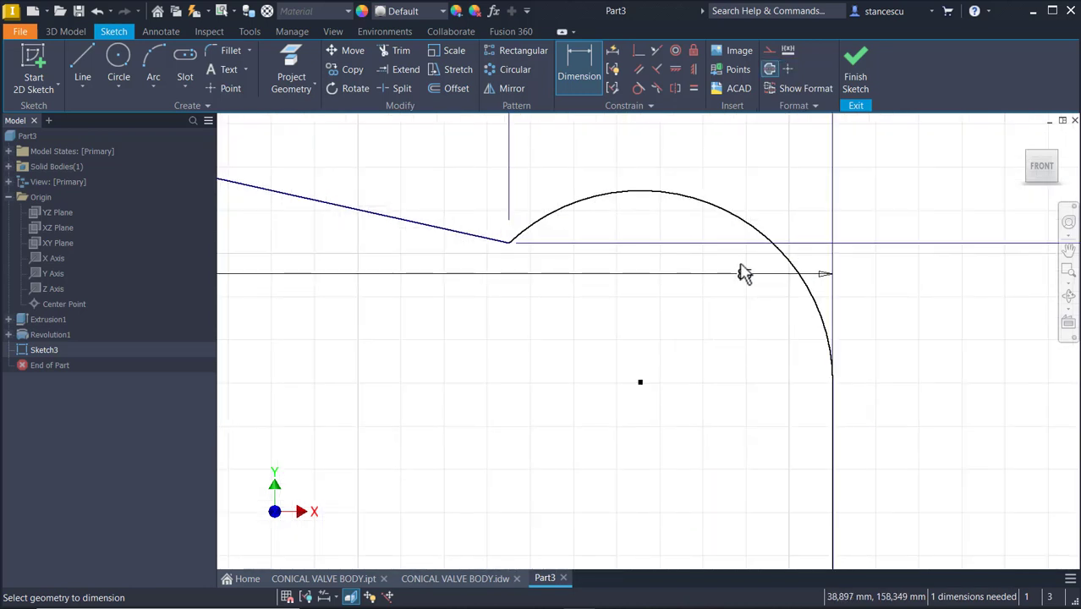
click(731, 216)
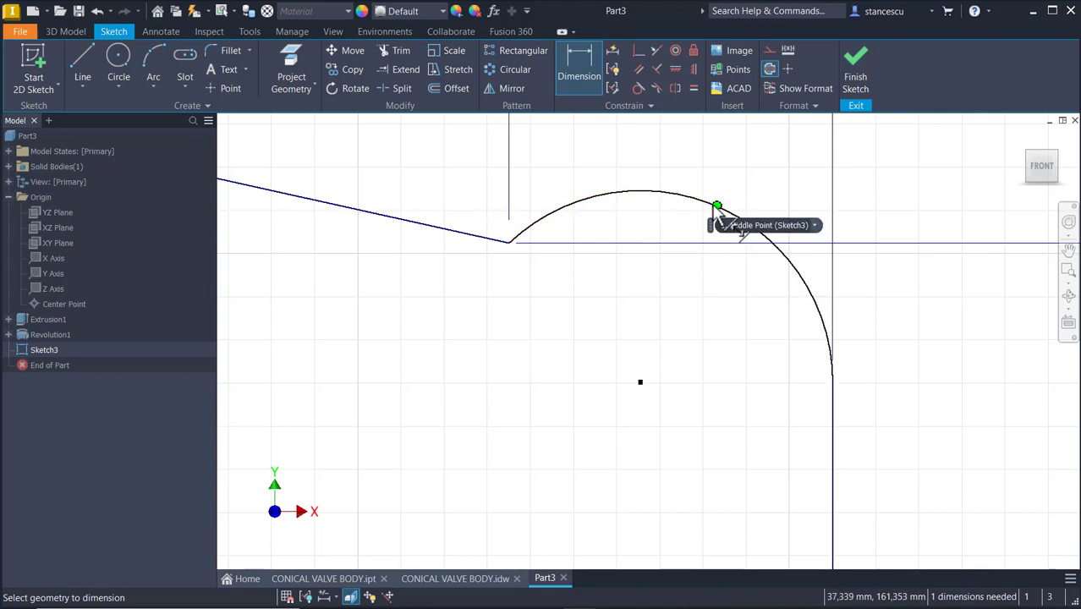
click(603, 203)
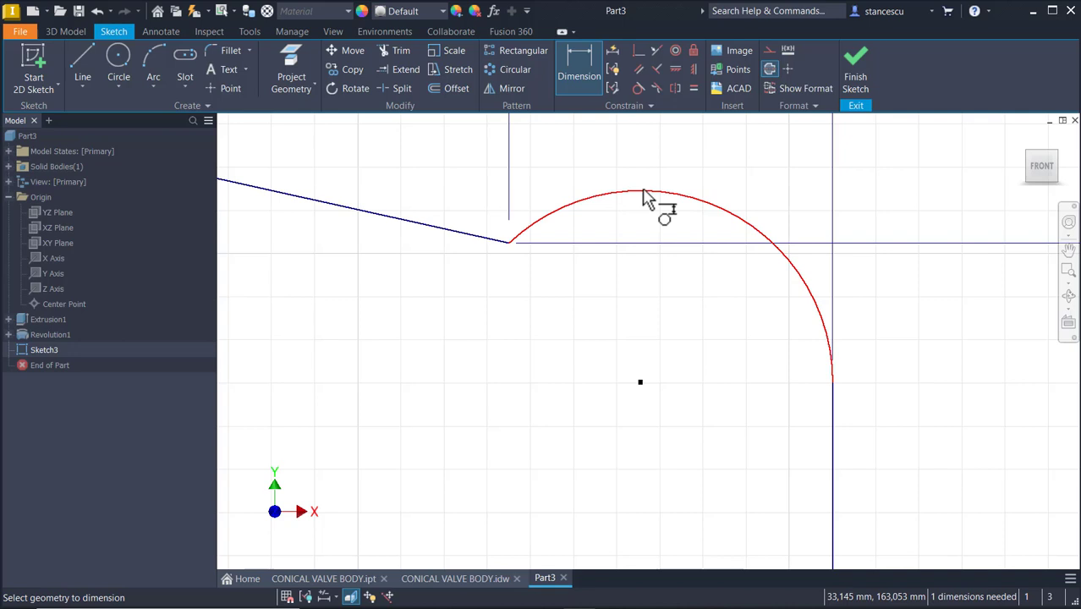
scroll(756, 325, up, 2)
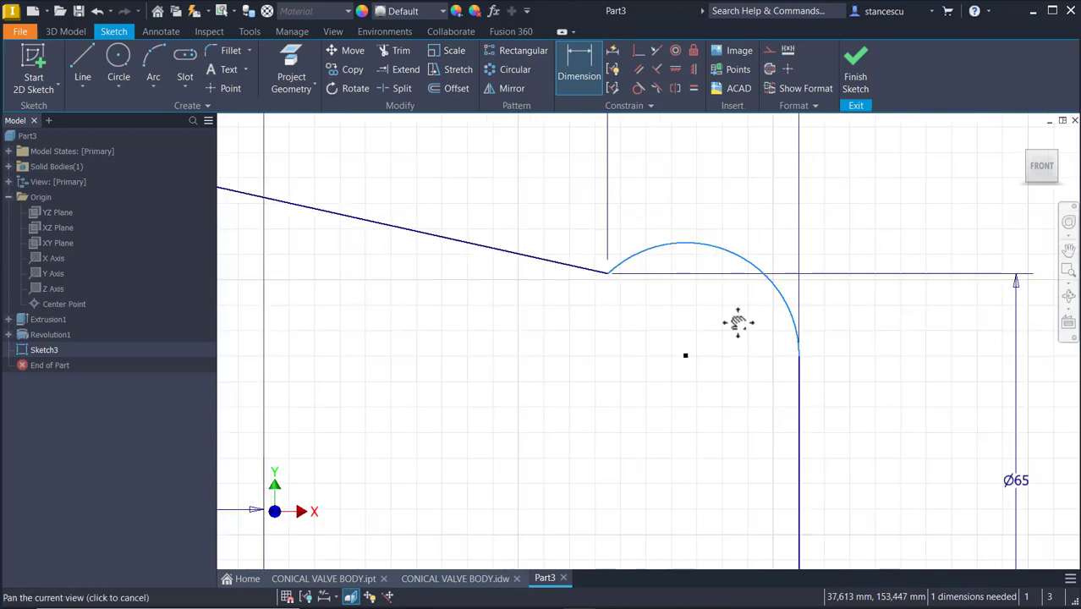
middle_drag(738, 322, 704, 148)
scroll(771, 314, up, 2)
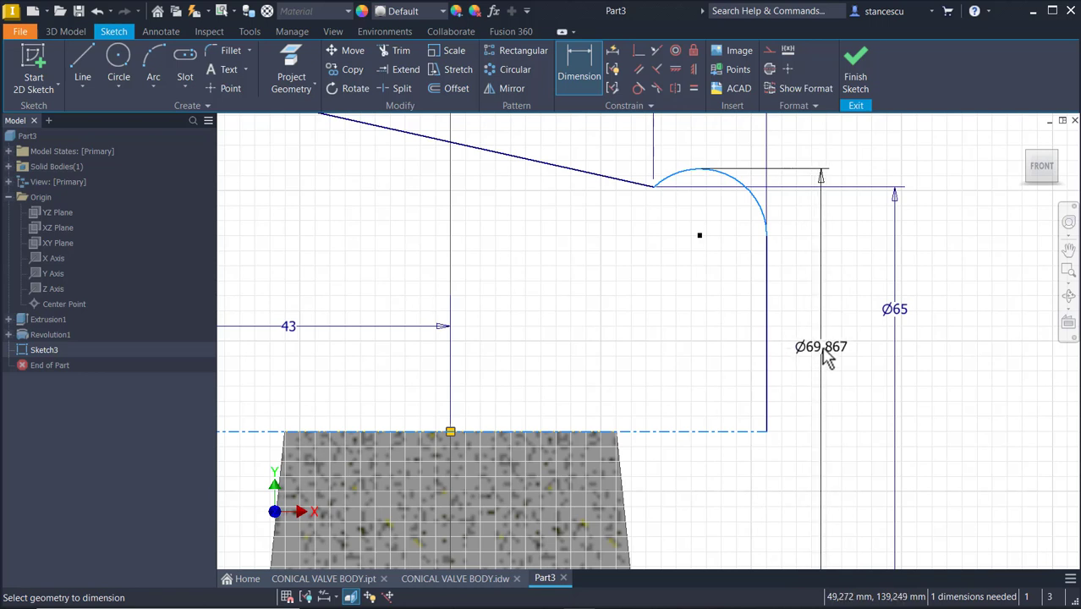
click(827, 357)
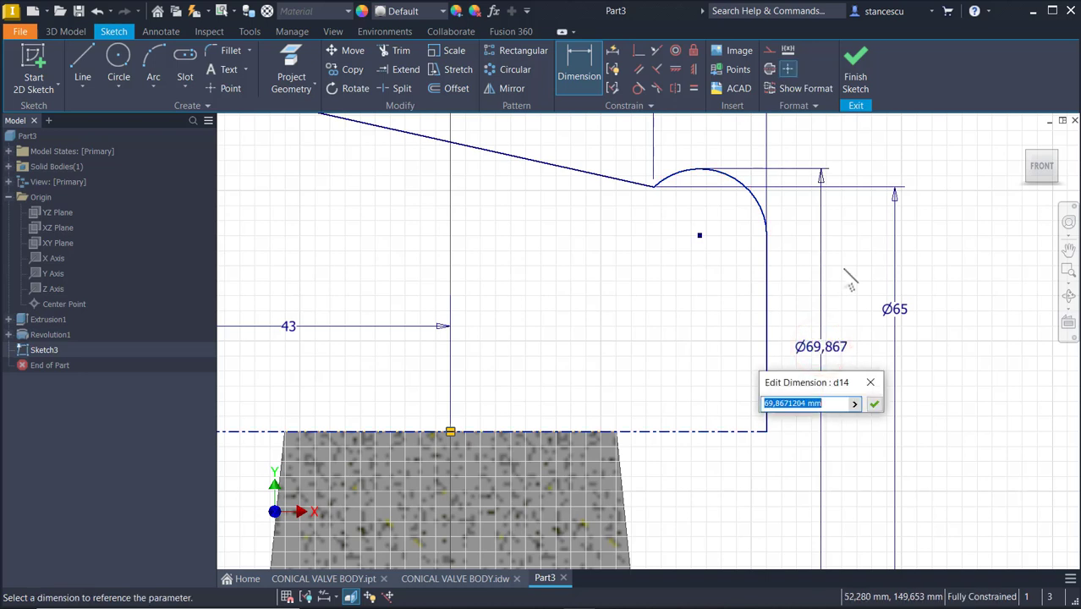
key(Return)
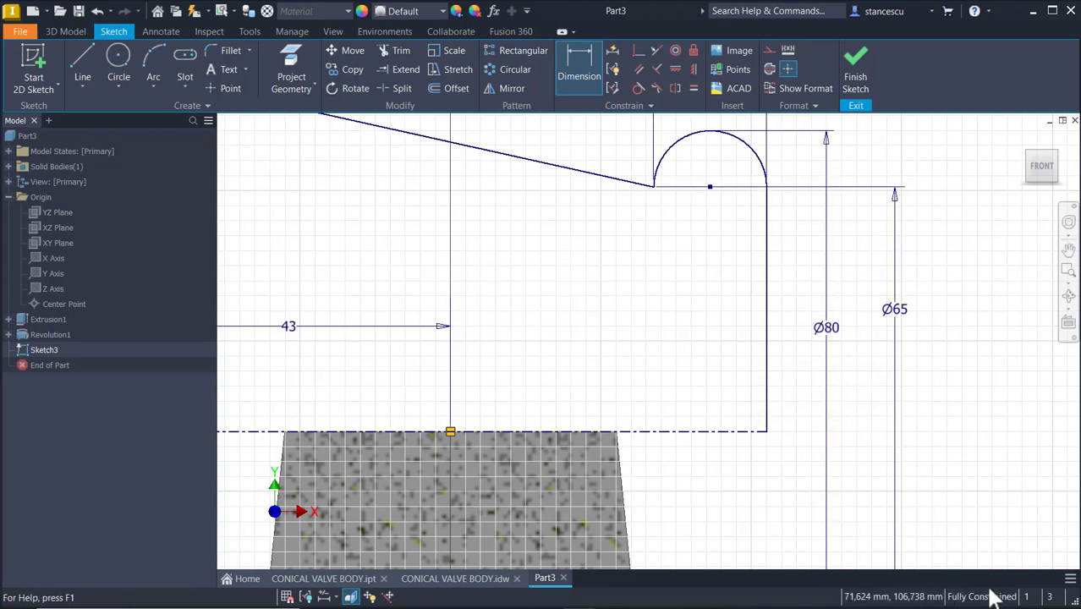
Spread the 70, 15, Ø80 and Ø96 dimensions clear of the profile and finish the sketch
scroll(931, 254, down, 2)
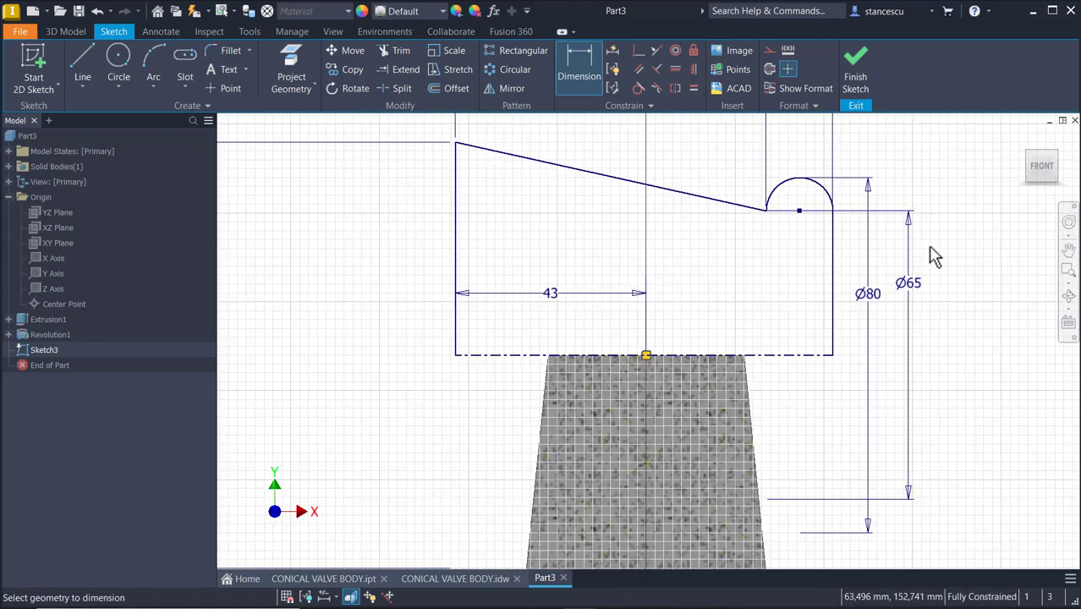
mouse_move(931, 254)
middle_down()
mouse_move(861, 308)
mouse_move(911, 373)
middle_up()
middle_drag(926, 235, 911, 327)
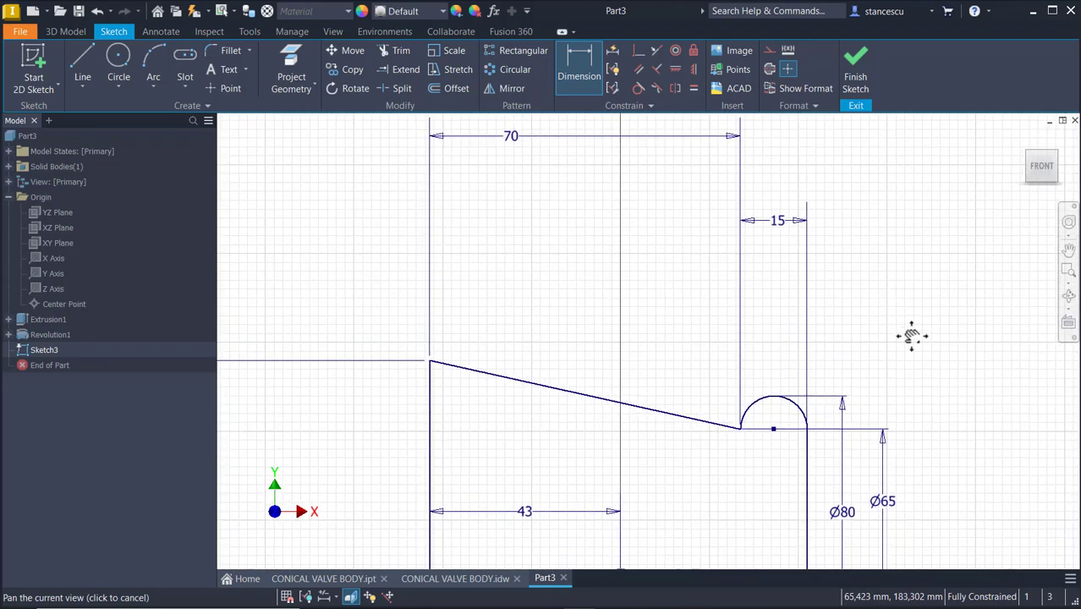
scroll(911, 327, down, 2)
key(Escape)
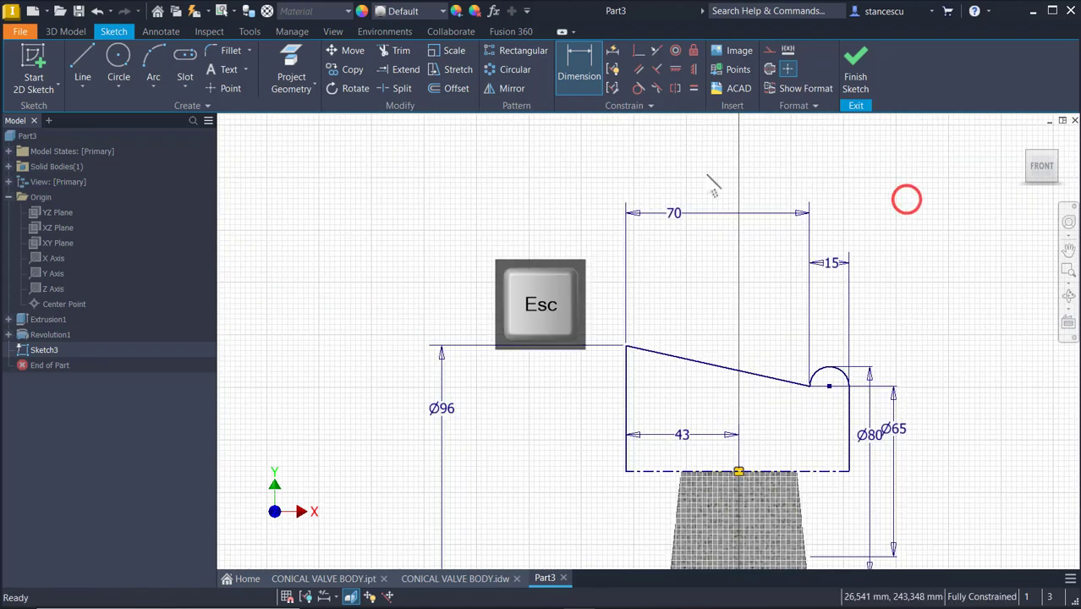
drag(669, 215, 715, 309)
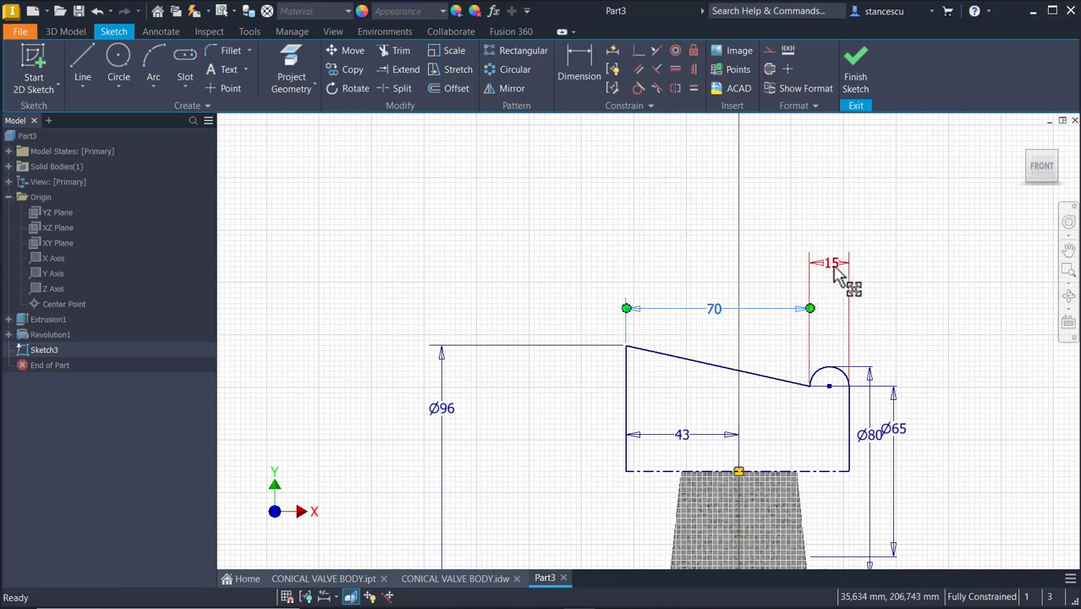
drag(833, 263, 835, 311)
click(908, 292)
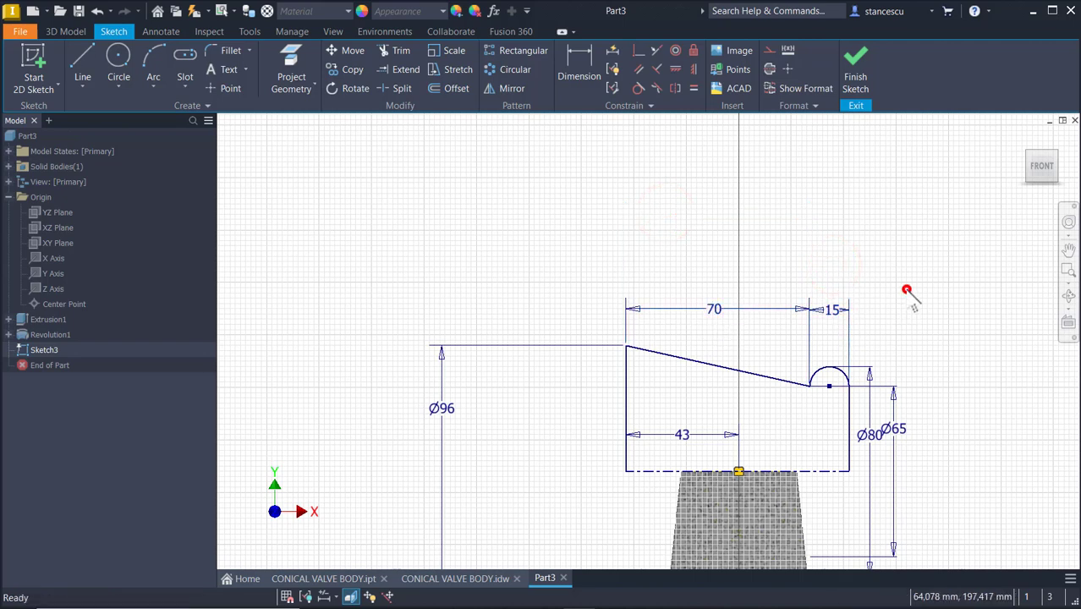
drag(869, 430, 929, 455)
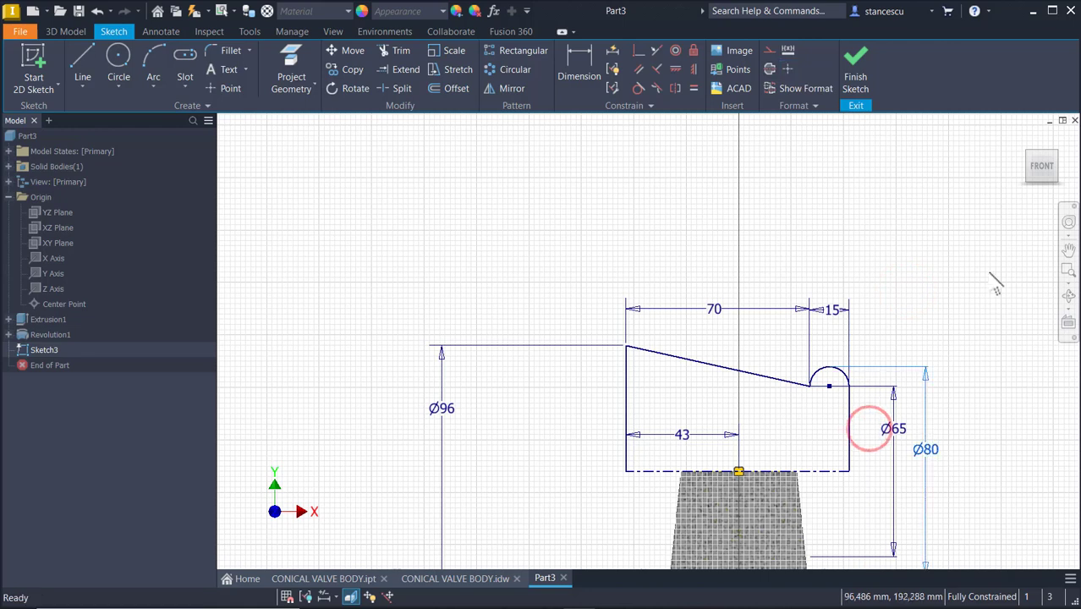
click(990, 275)
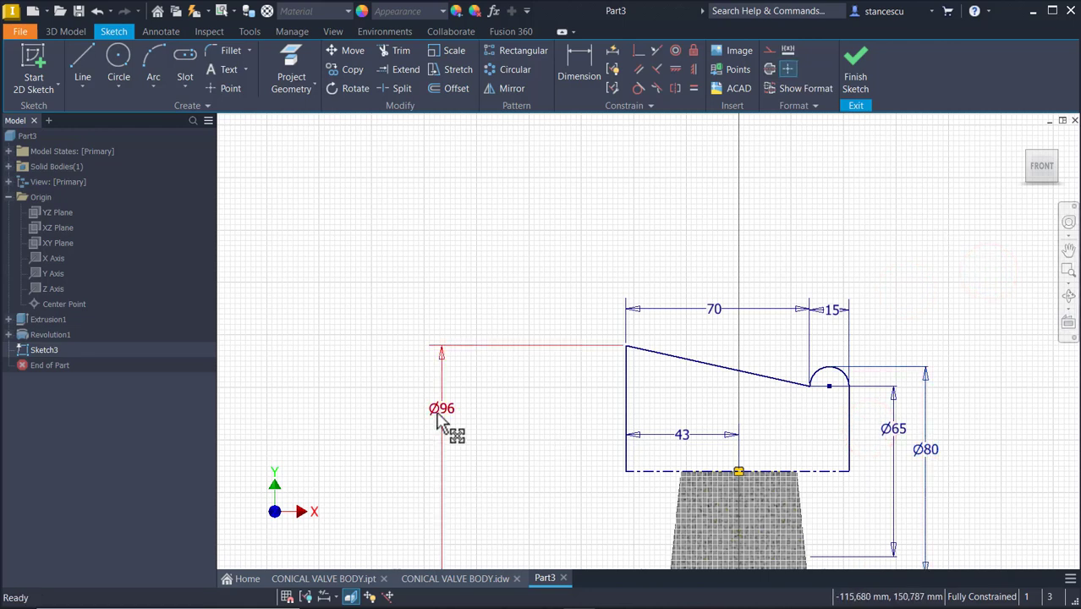
drag(441, 433, 573, 490)
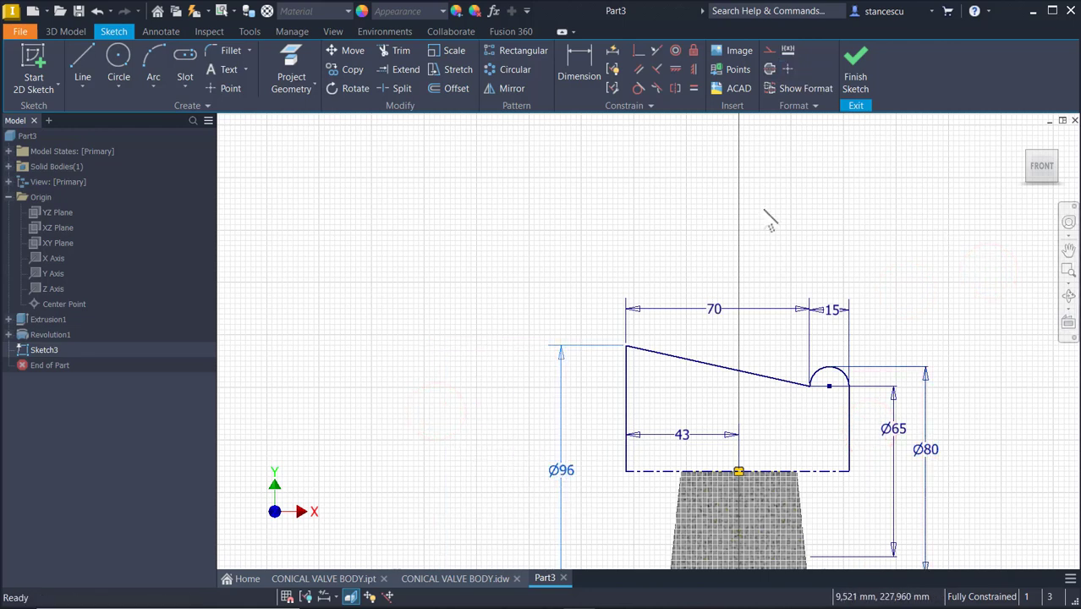
middle_drag(764, 212, 756, 152)
click(980, 187)
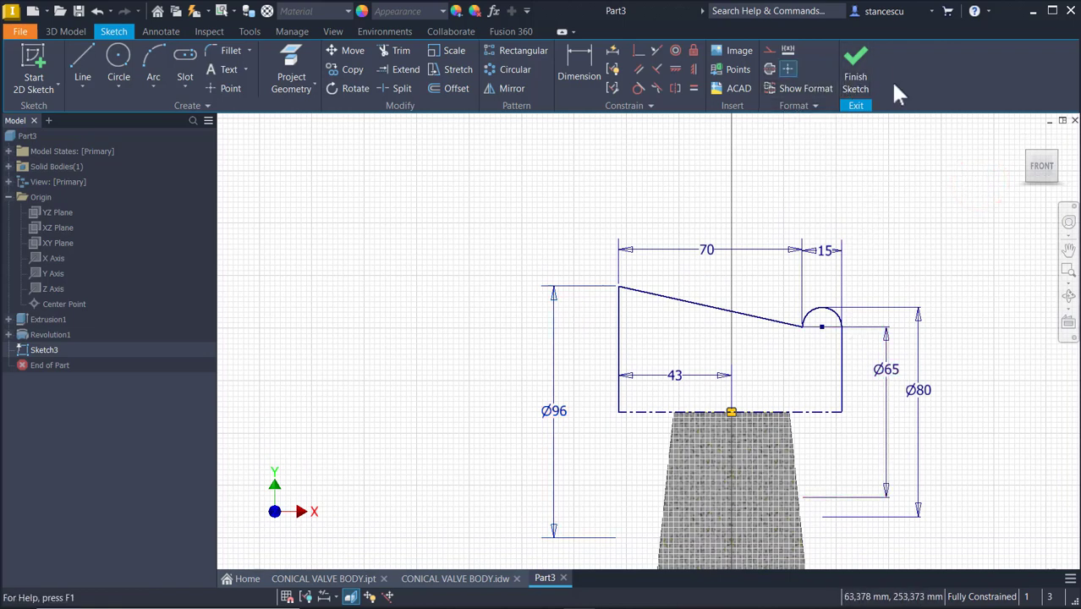
click(855, 58)
click(875, 218)
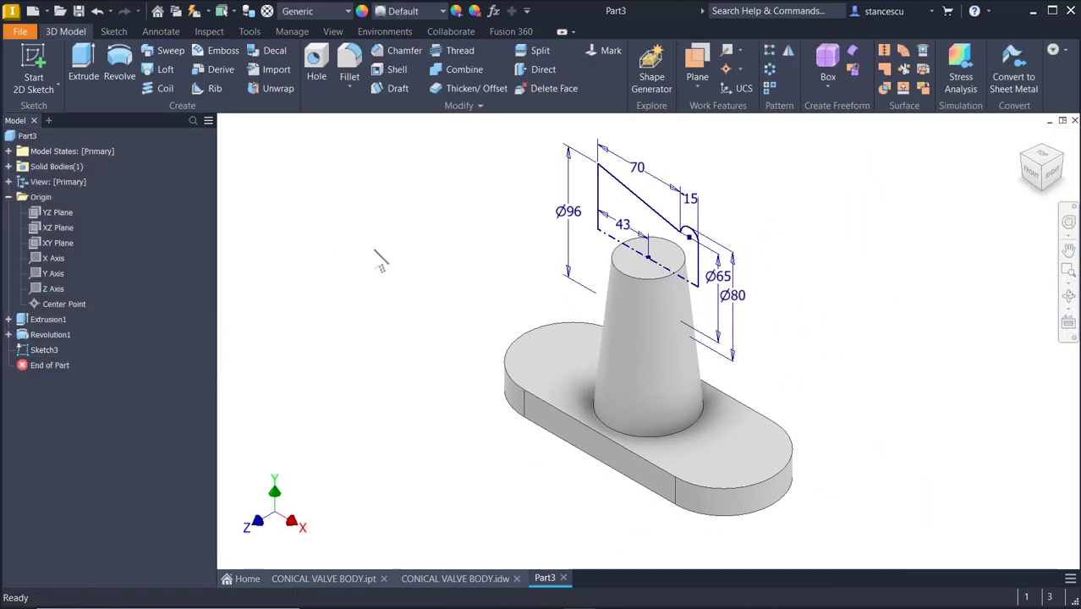
Revolve the horizontal body profile a full 360 degrees about its centerline and return to the home view
click(119, 83)
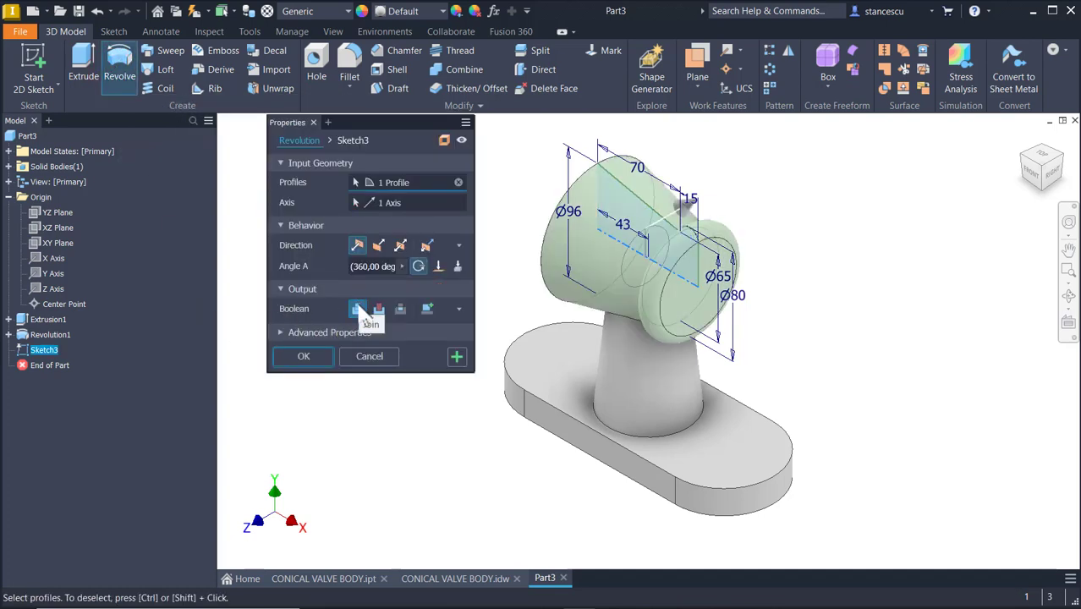
click(304, 356)
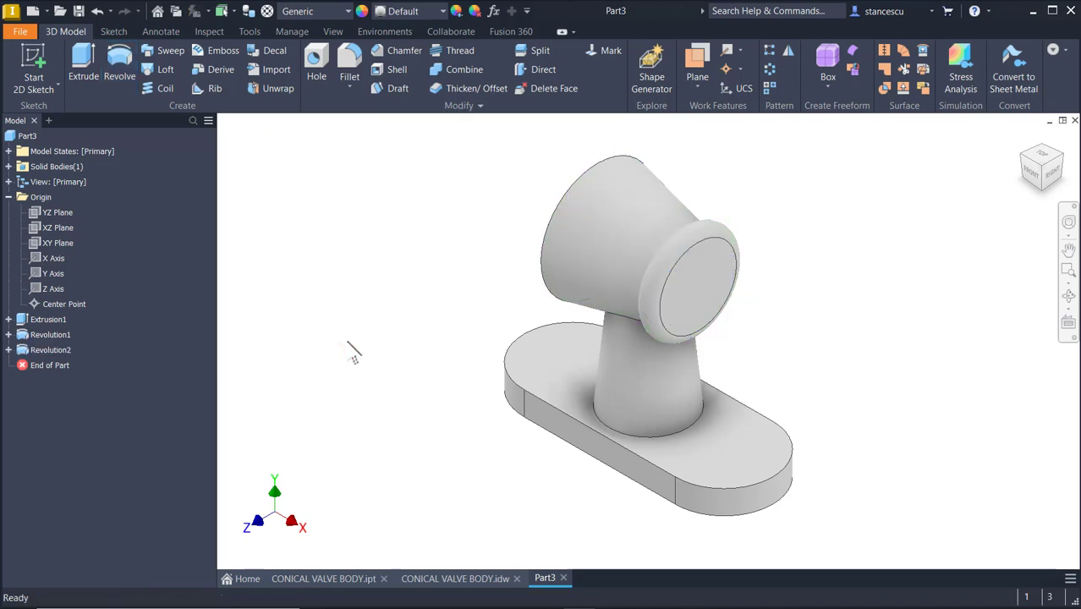
click(410, 377)
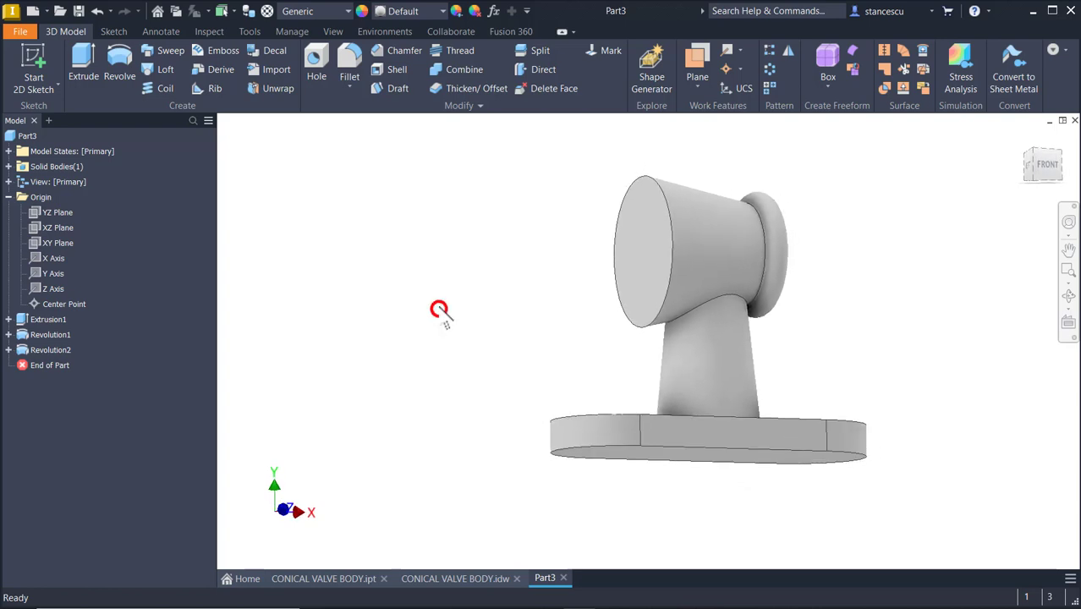
key(F6)
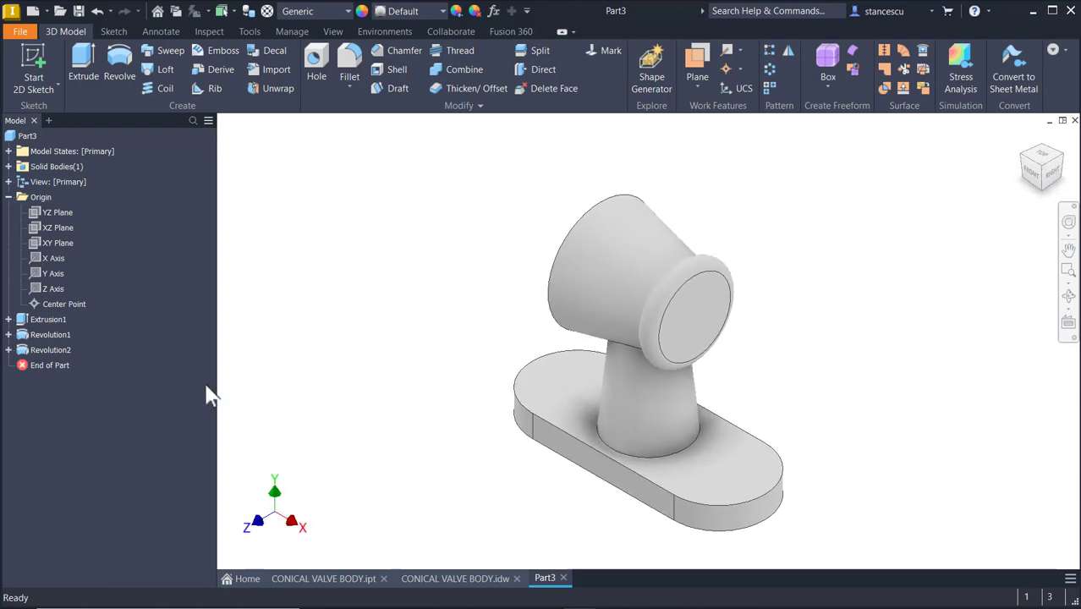
Check the section views in the CONICAL VALVE BODY reference drawing
click(446, 582)
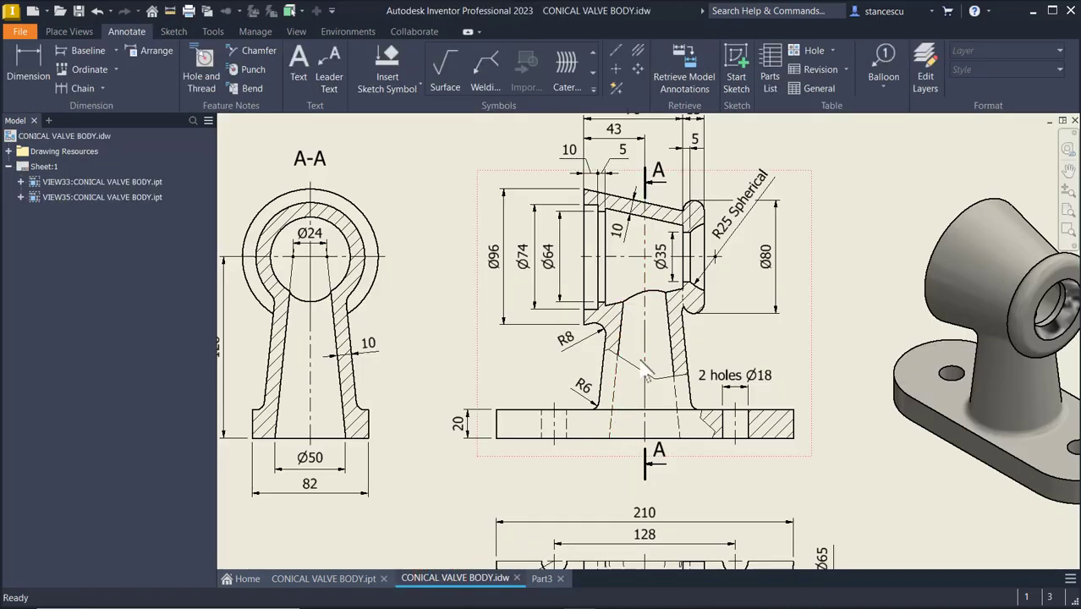
middle_drag(651, 373, 770, 320)
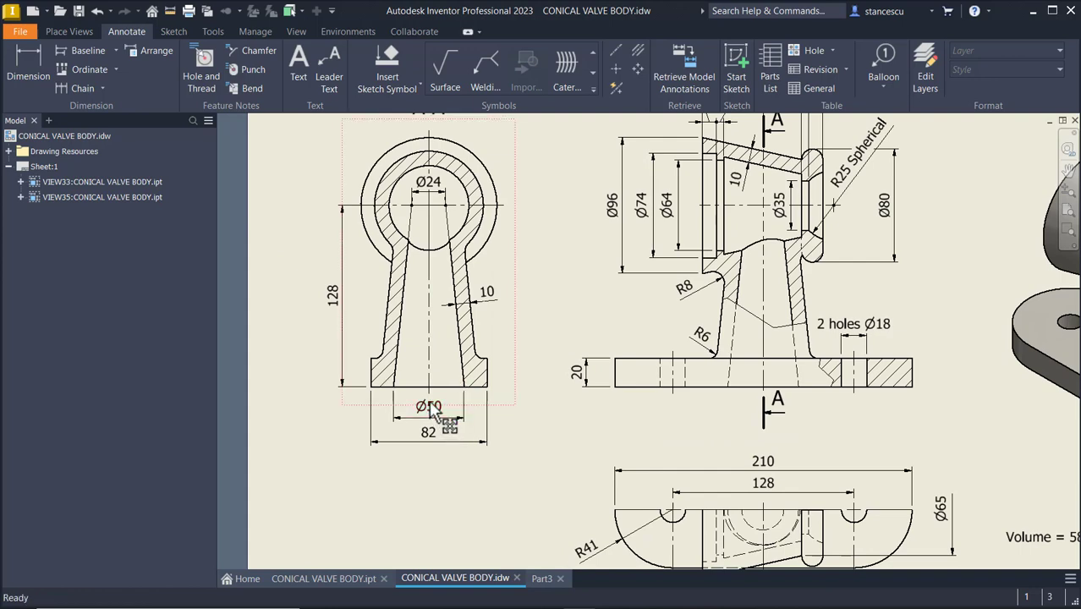
click(542, 578)
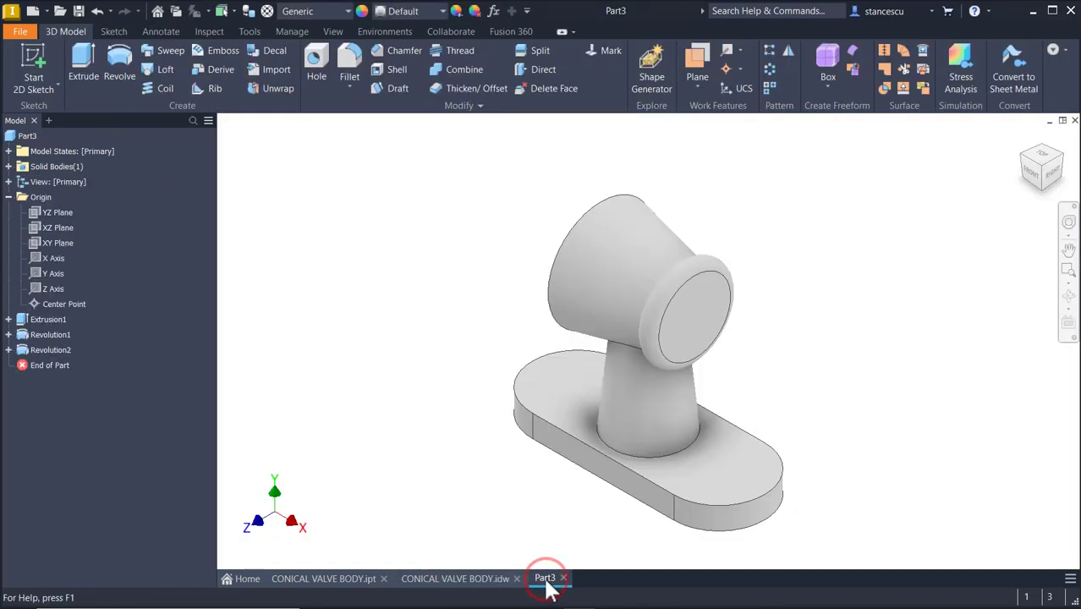
Start a new 2D sketch on the XY plane and slice the graphics to expose the sketch plane
click(391, 336)
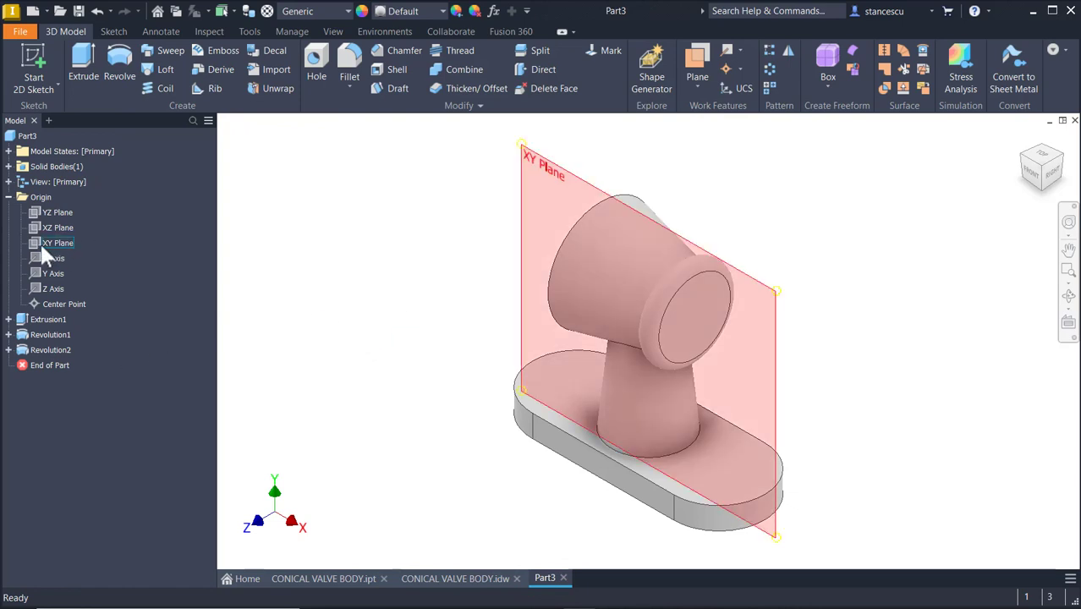
click(42, 247)
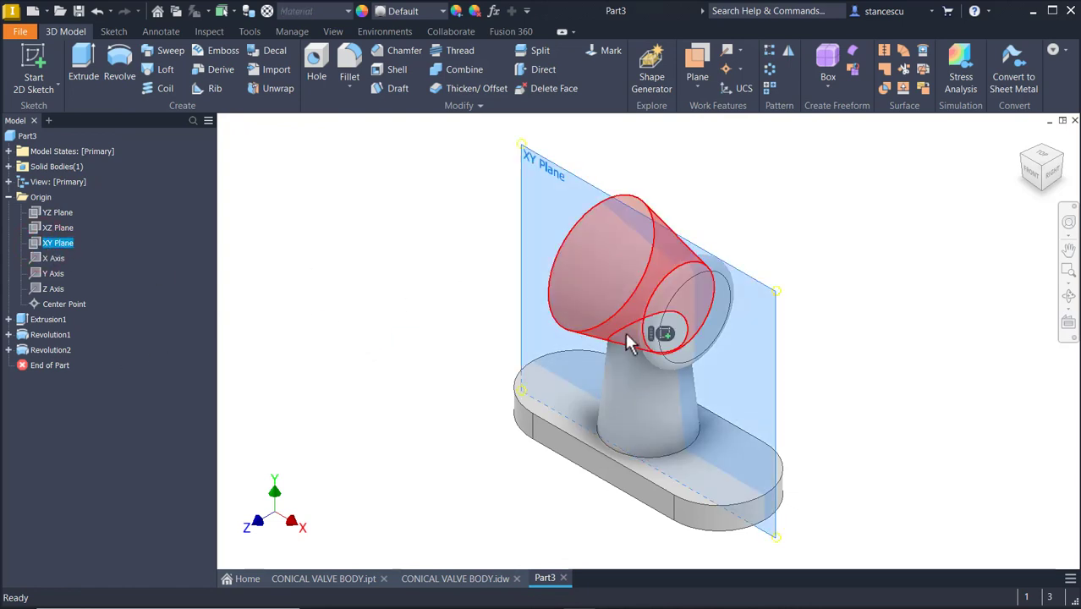
click(663, 333)
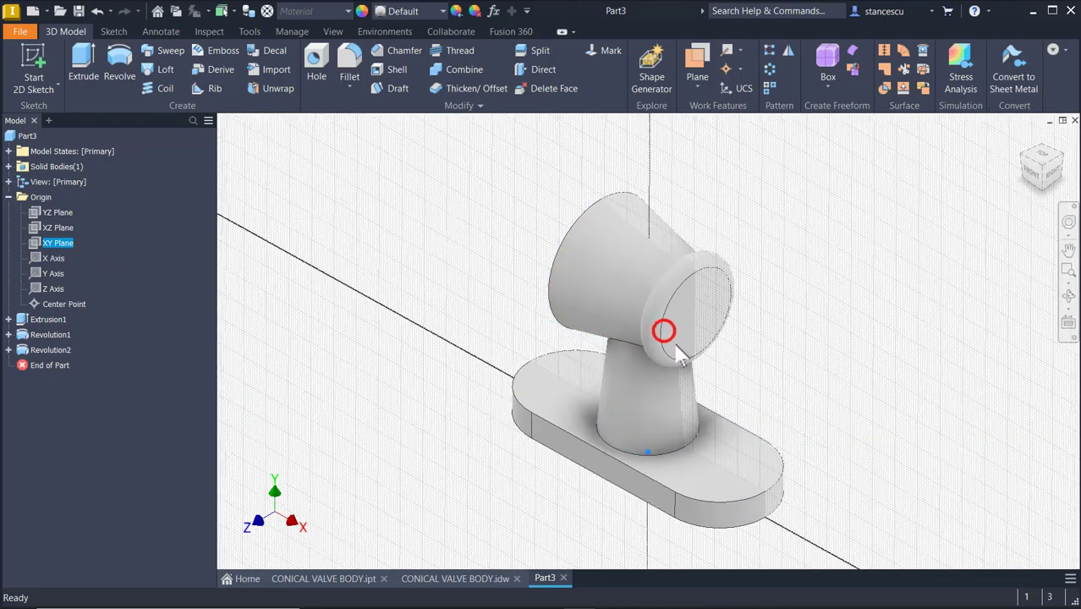
mouse_move(501, 174)
middle_down()
mouse_move(492, 316)
mouse_move(497, 287)
middle_up()
key(F7)
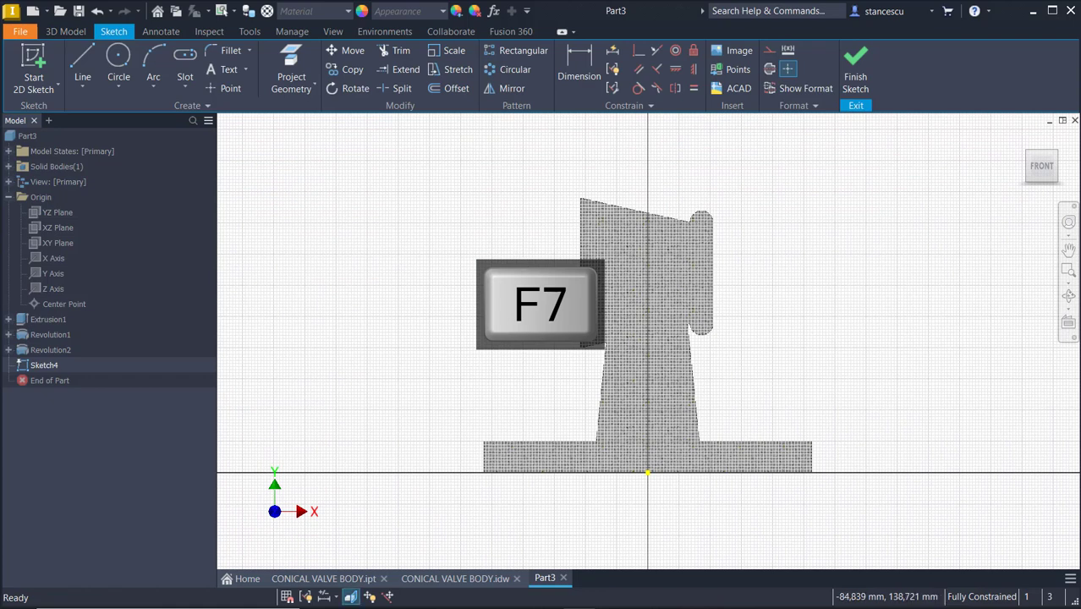
Make Revolution1's Sketch2 visible inside the new sketch
click(11, 334)
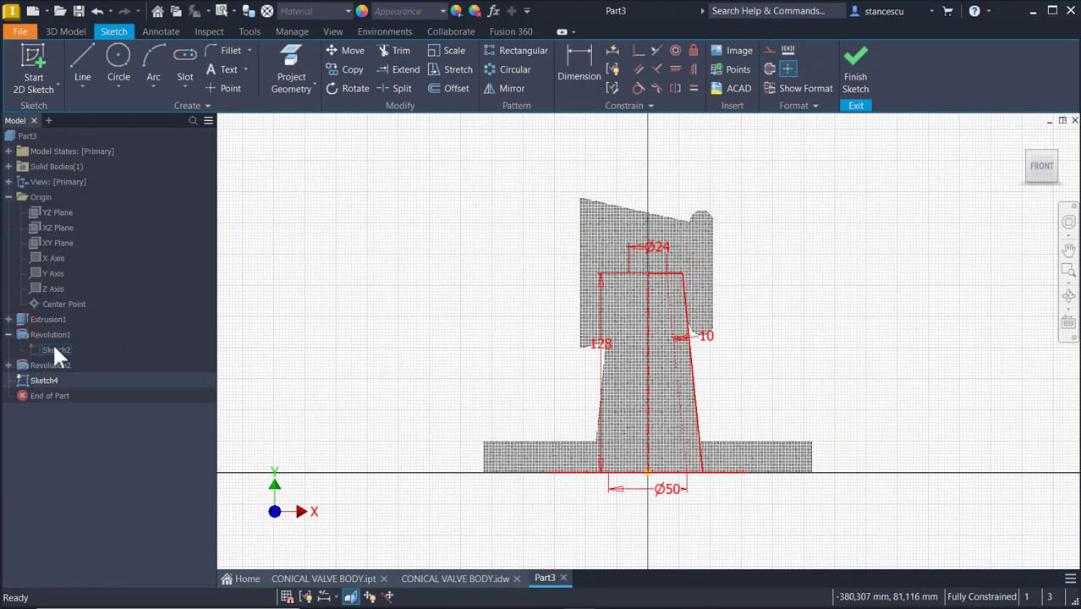
click(54, 348)
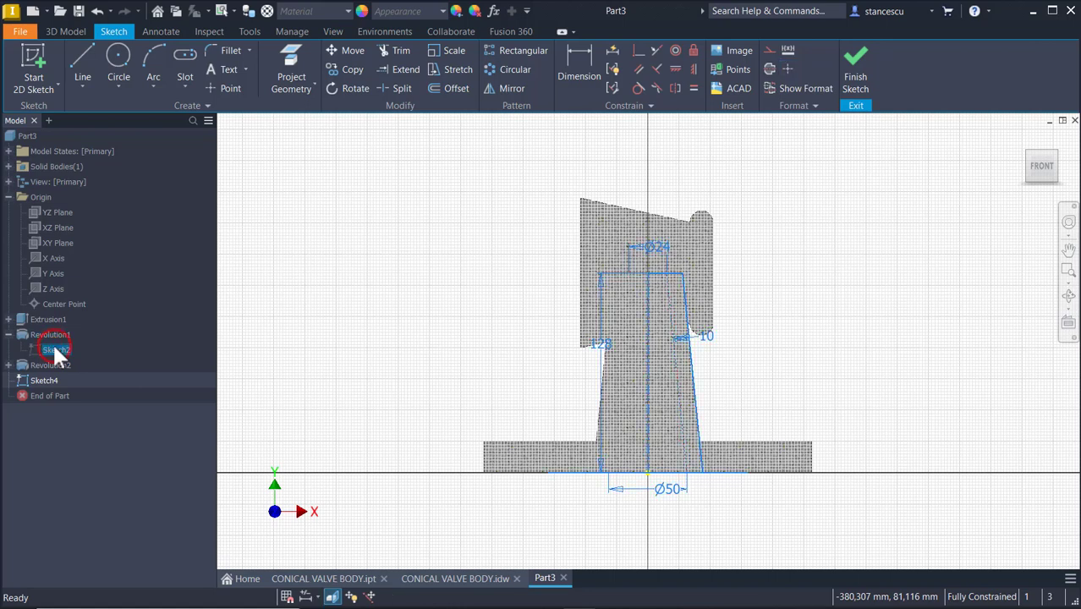
right_click(53, 349)
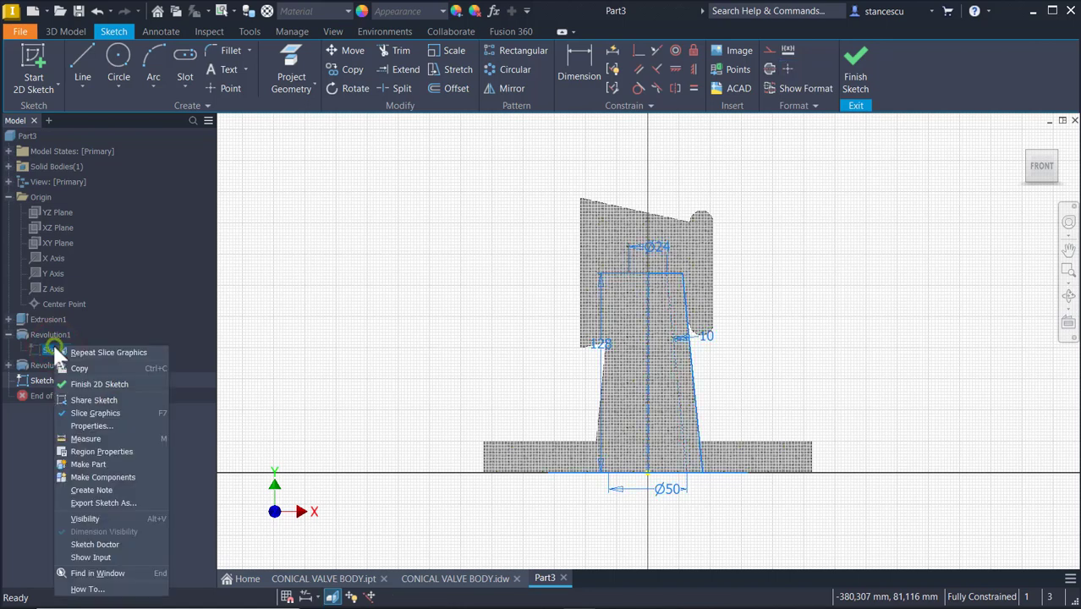
click(85, 516)
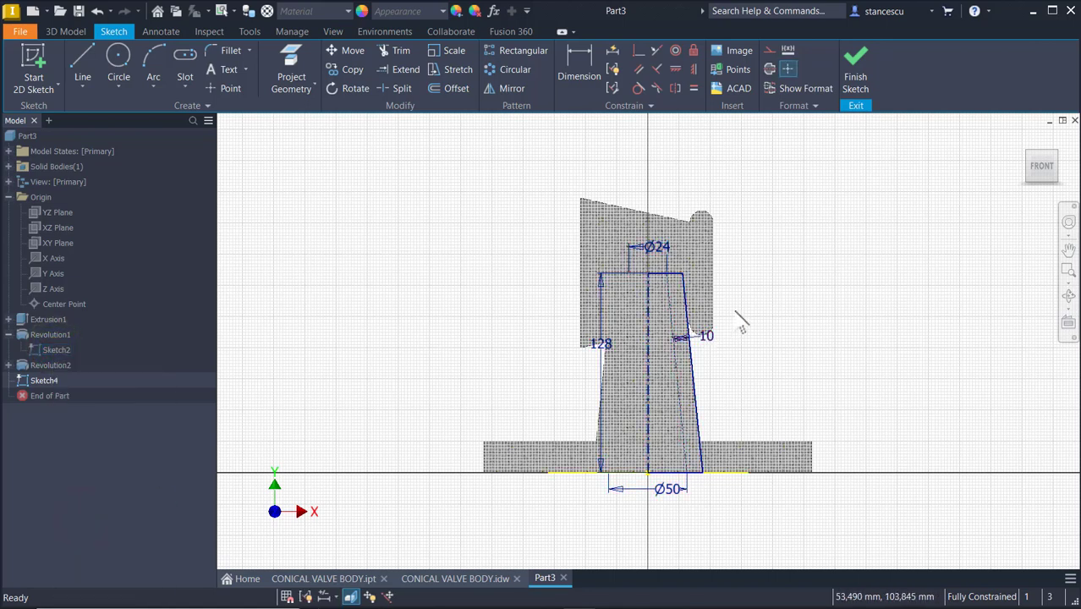
Project the cone's centerline, top edge, tapered line and bottom line from Sketch2 into the new sketch
scroll(684, 381, up, 3)
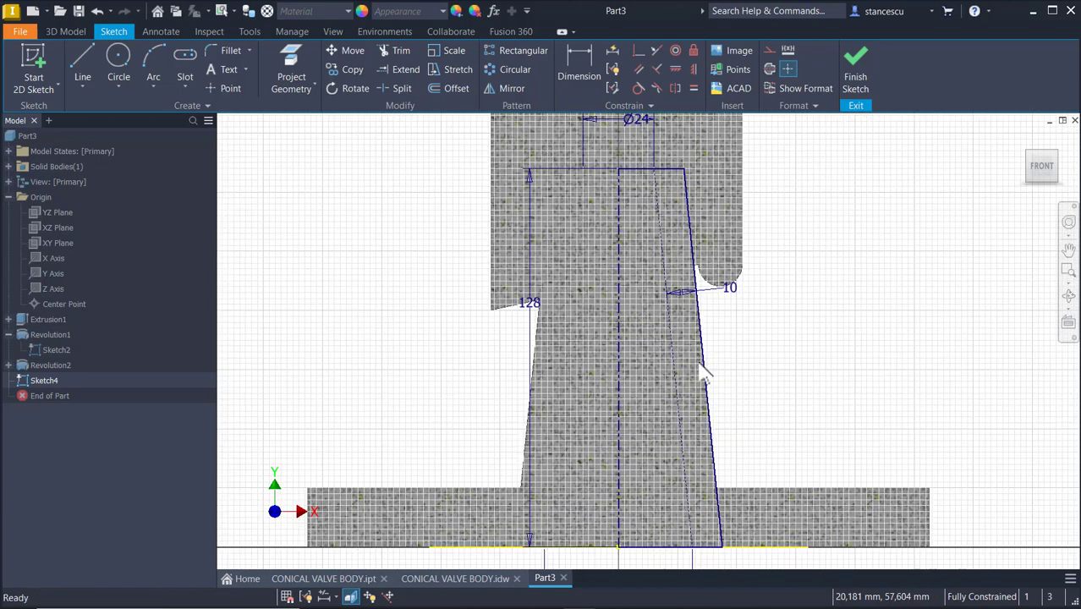
mouse_move(738, 344)
middle_down()
mouse_move(735, 289)
mouse_move(741, 323)
middle_up()
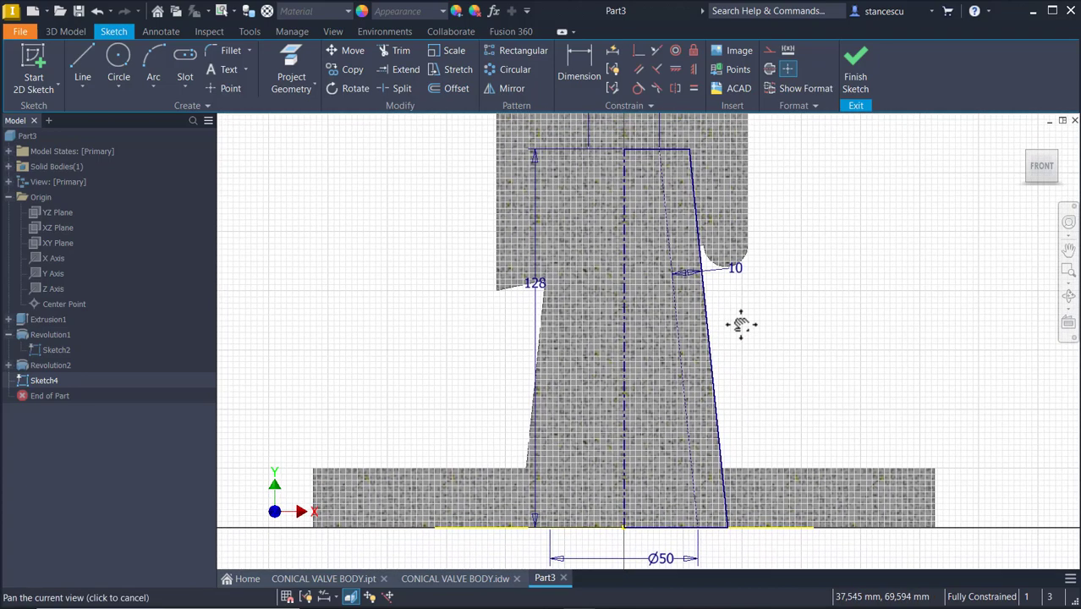
click(771, 68)
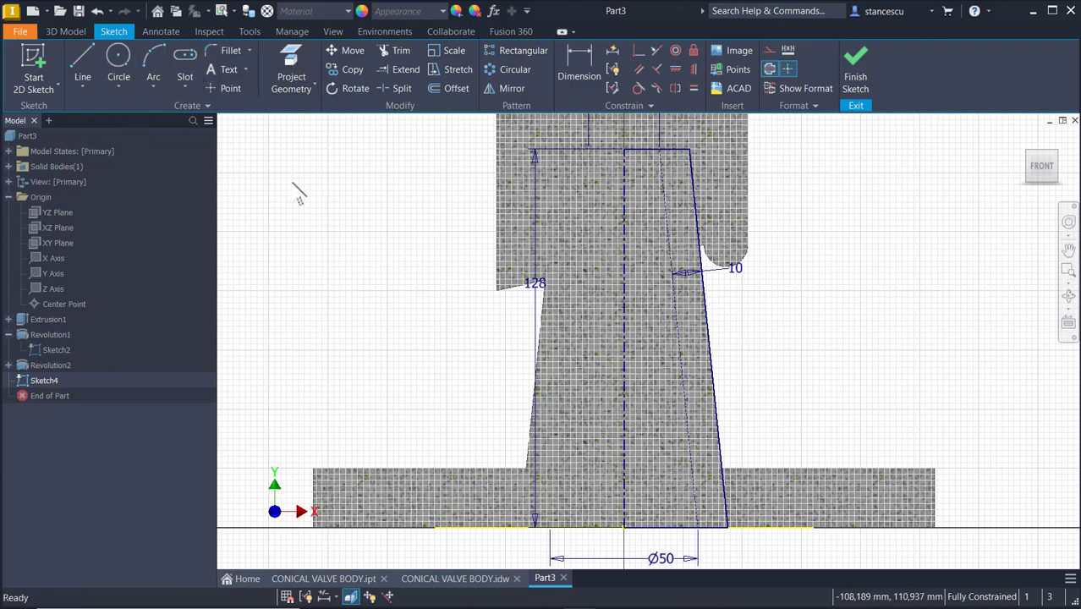
click(289, 61)
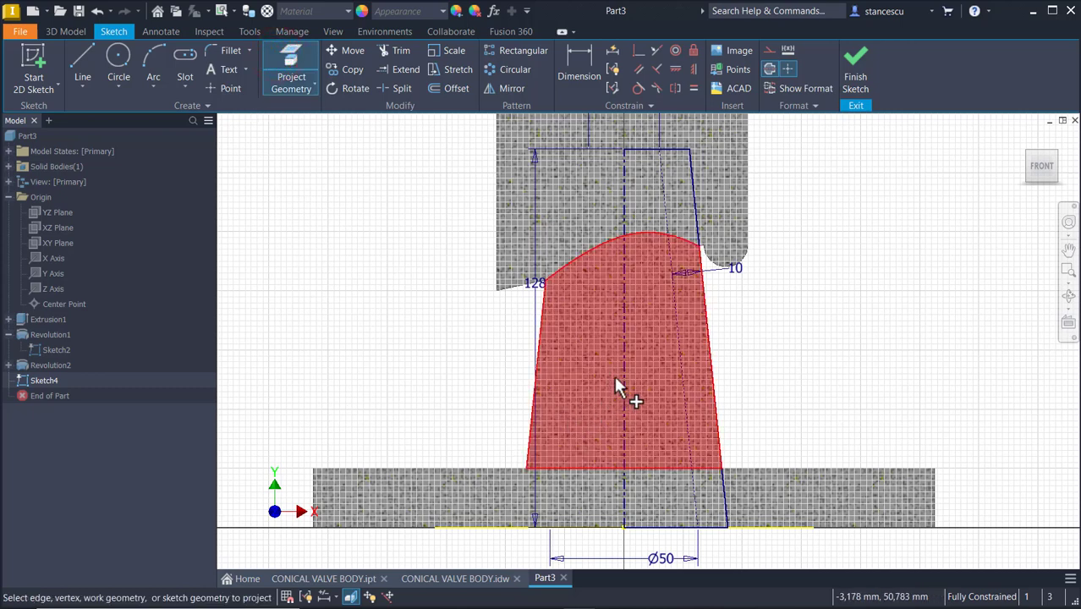
click(624, 190)
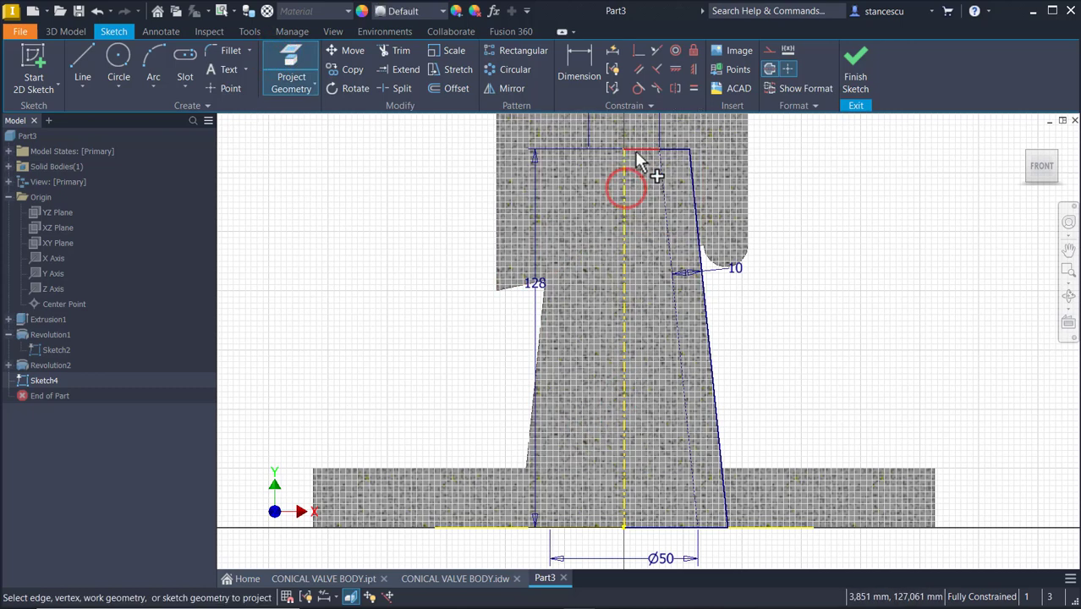
click(635, 150)
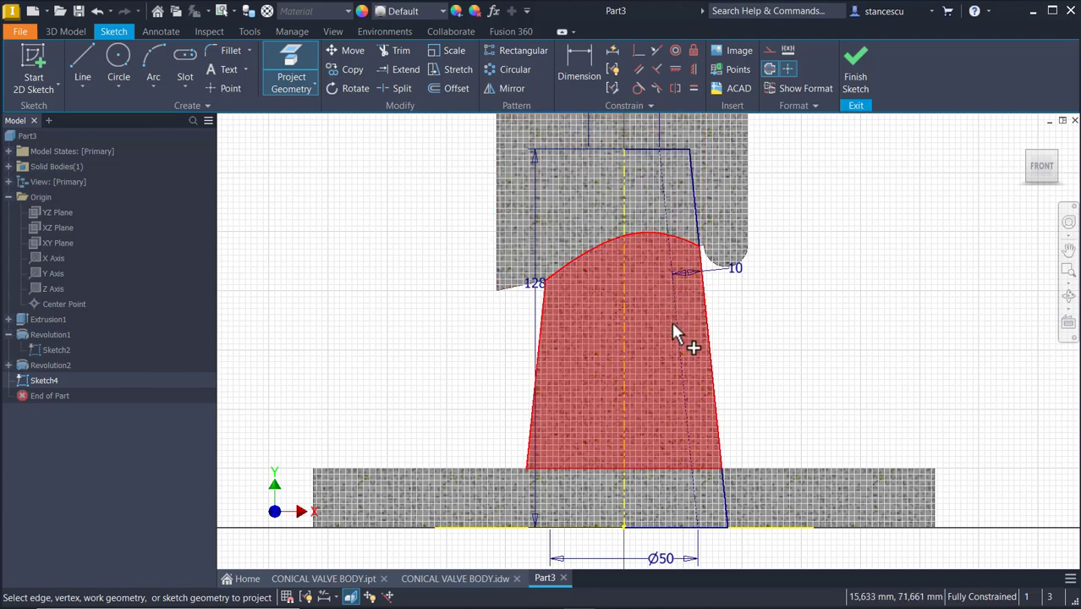
click(674, 328)
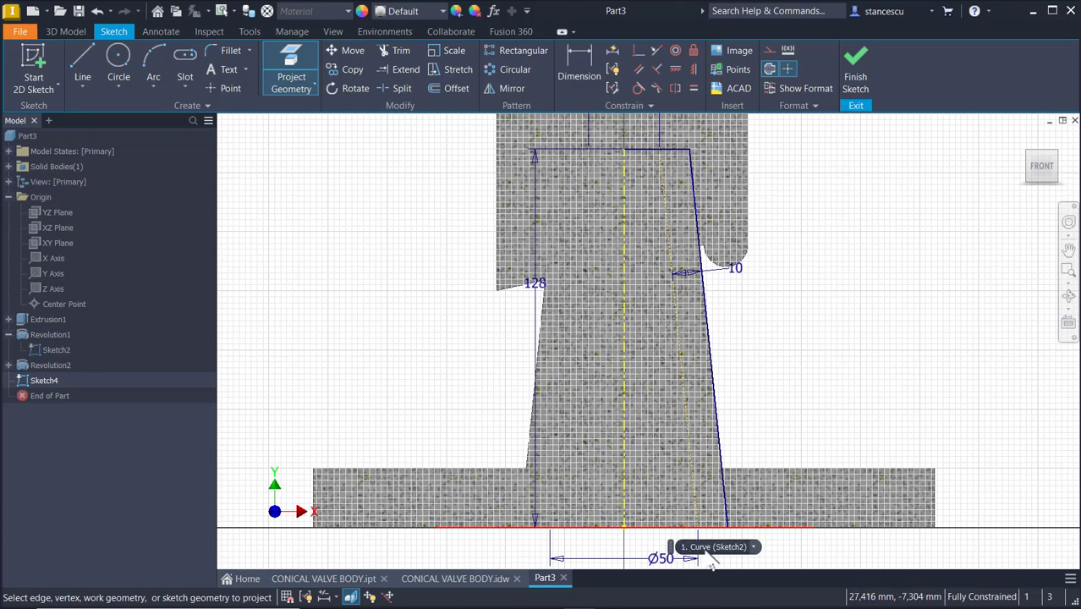
click(752, 546)
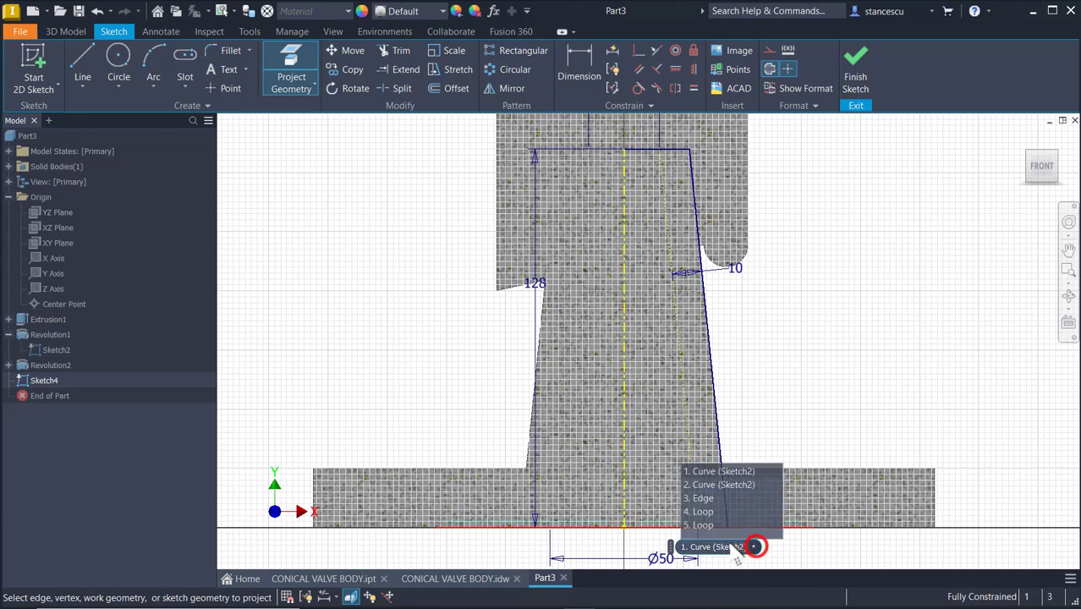
click(702, 485)
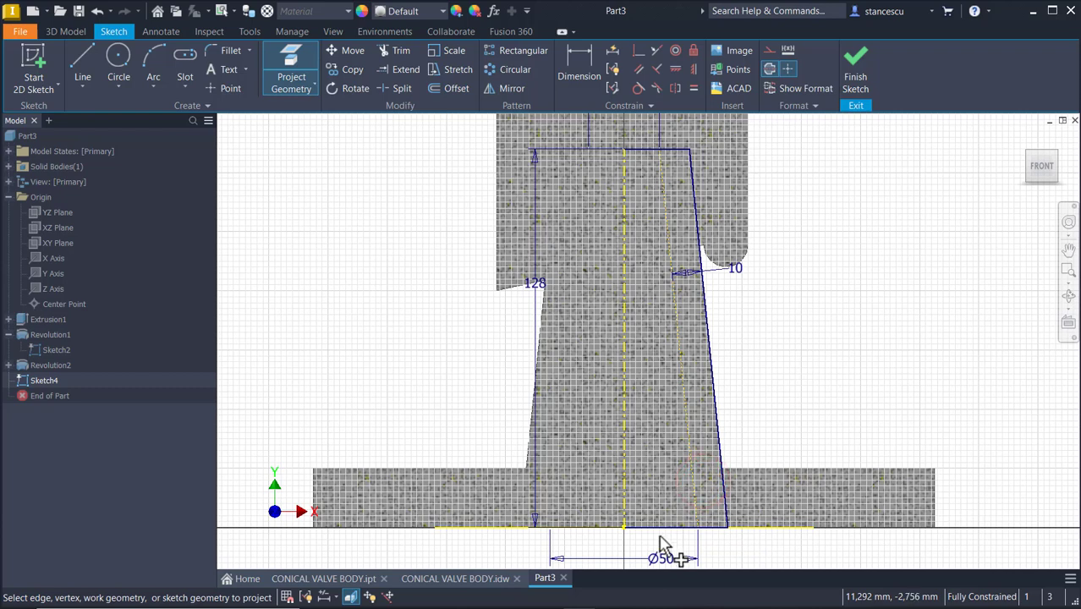
click(768, 323)
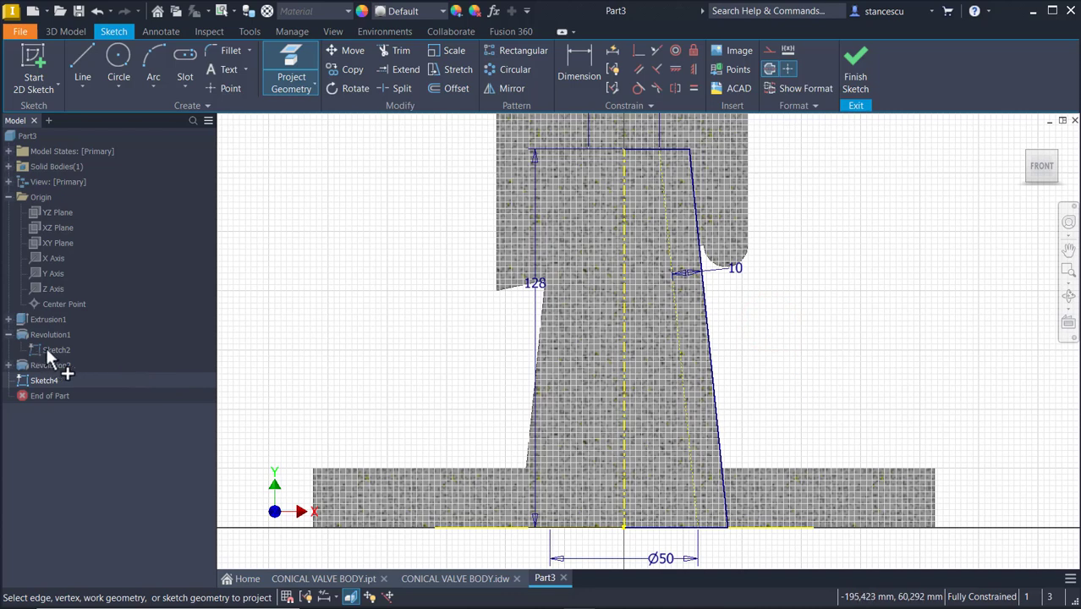
key(Escape)
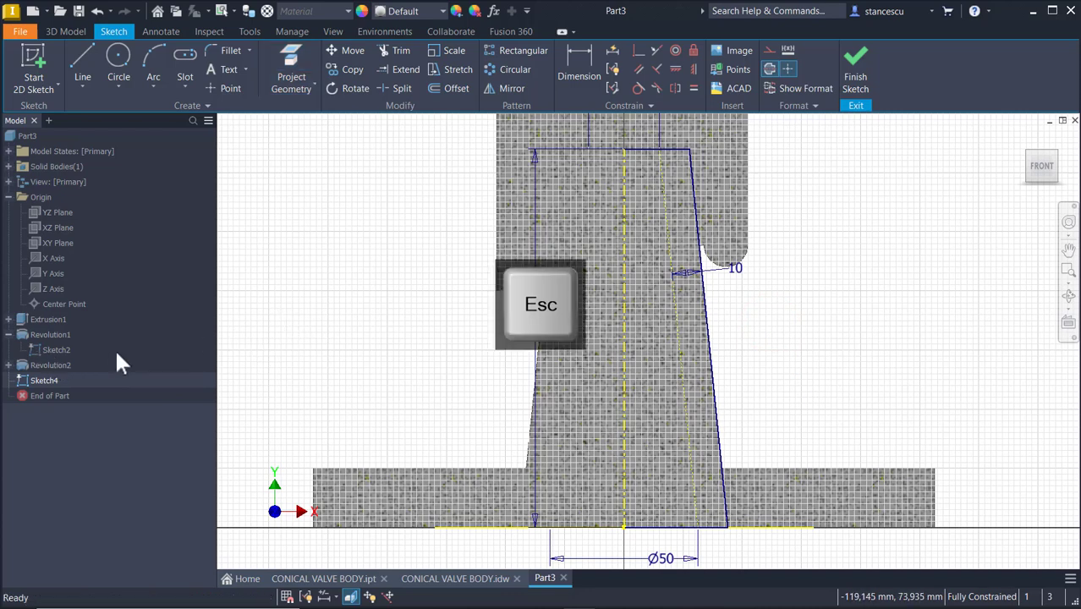
Hide Sketch2 and change the line style of the projected tapered line
right_click(52, 346)
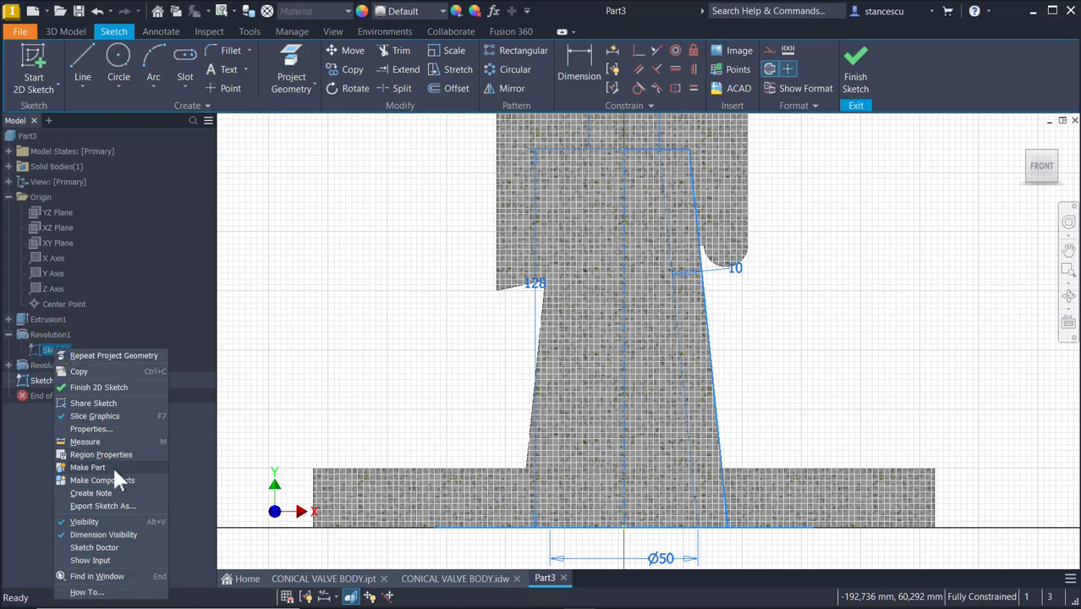
click(112, 522)
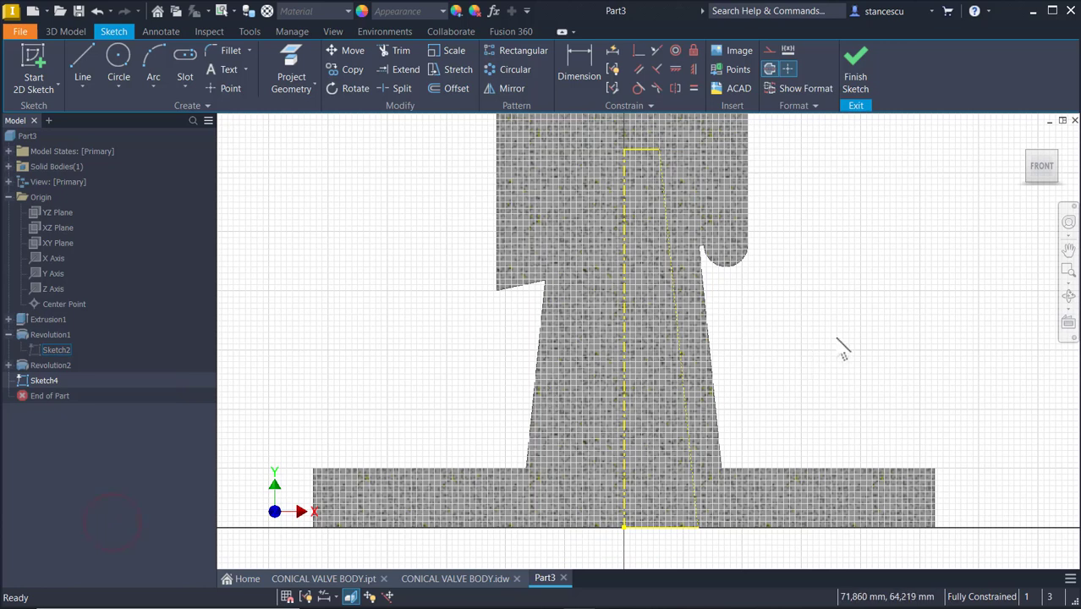
click(837, 338)
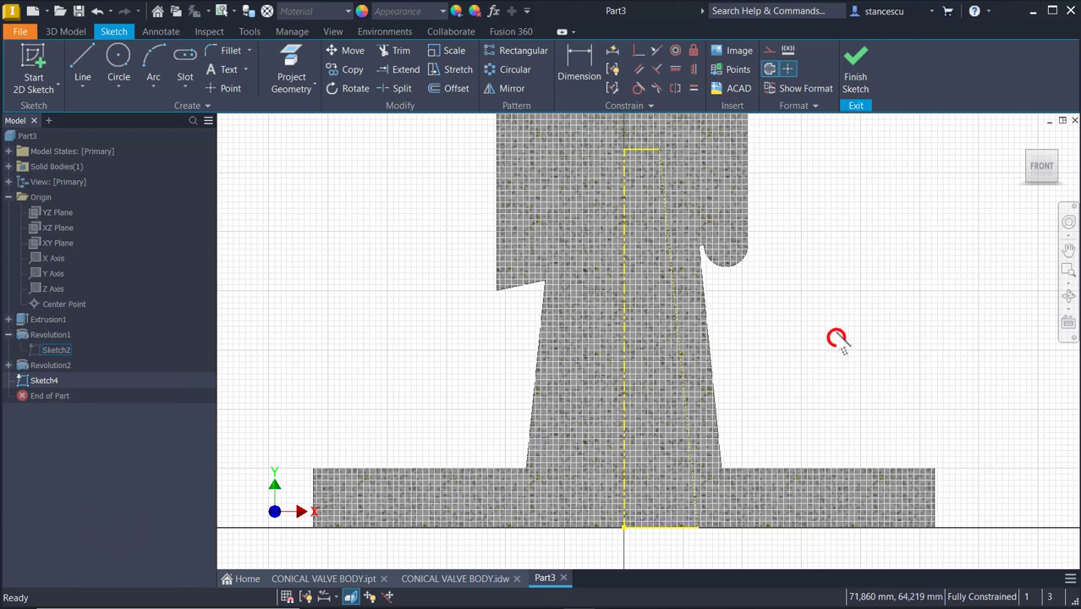
click(668, 528)
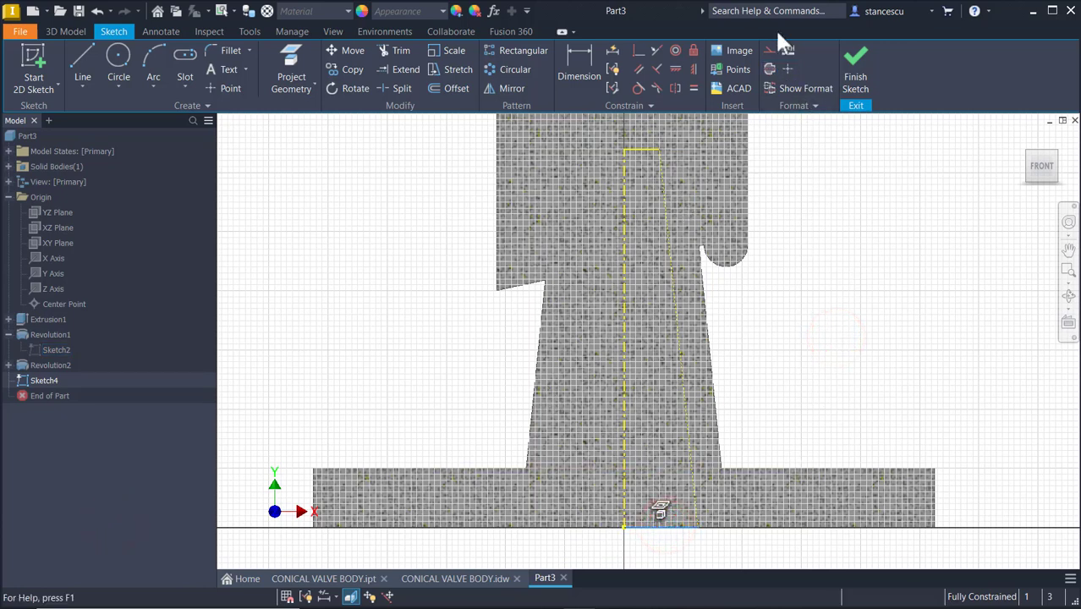
click(815, 181)
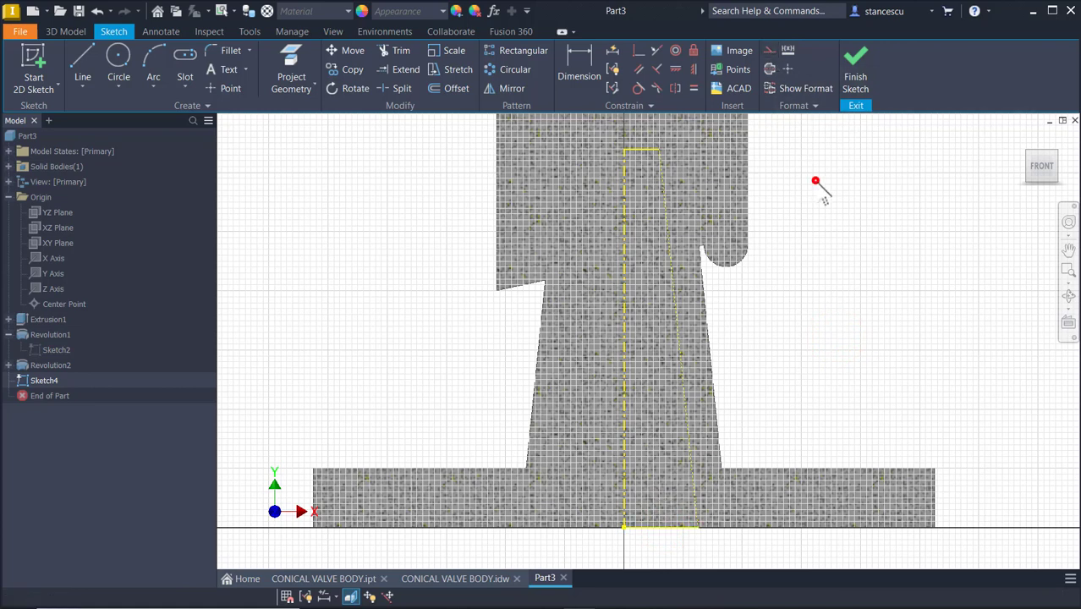
click(685, 414)
click(768, 50)
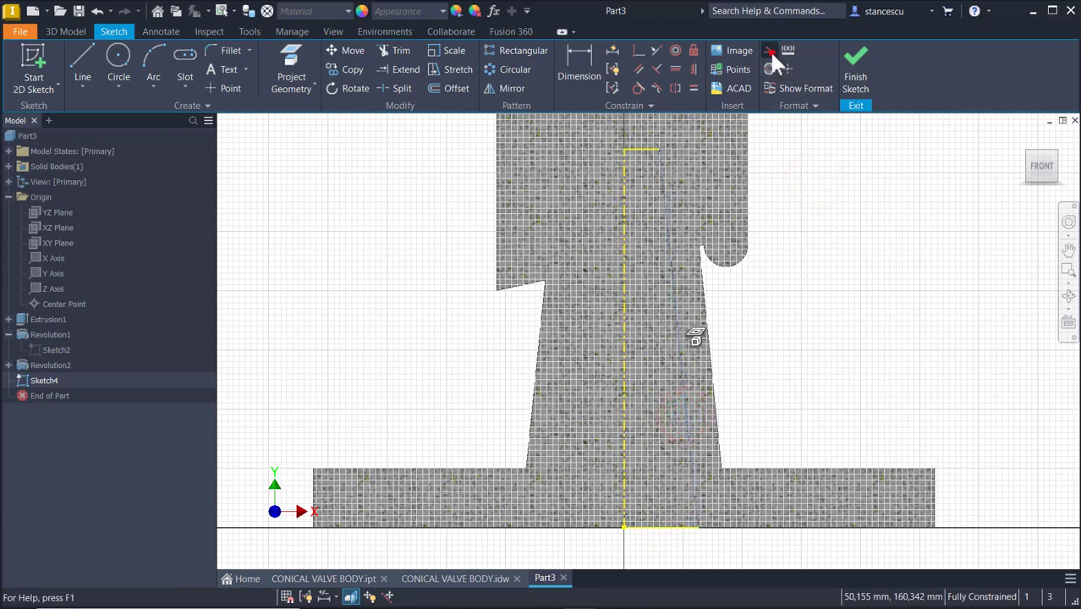
click(800, 197)
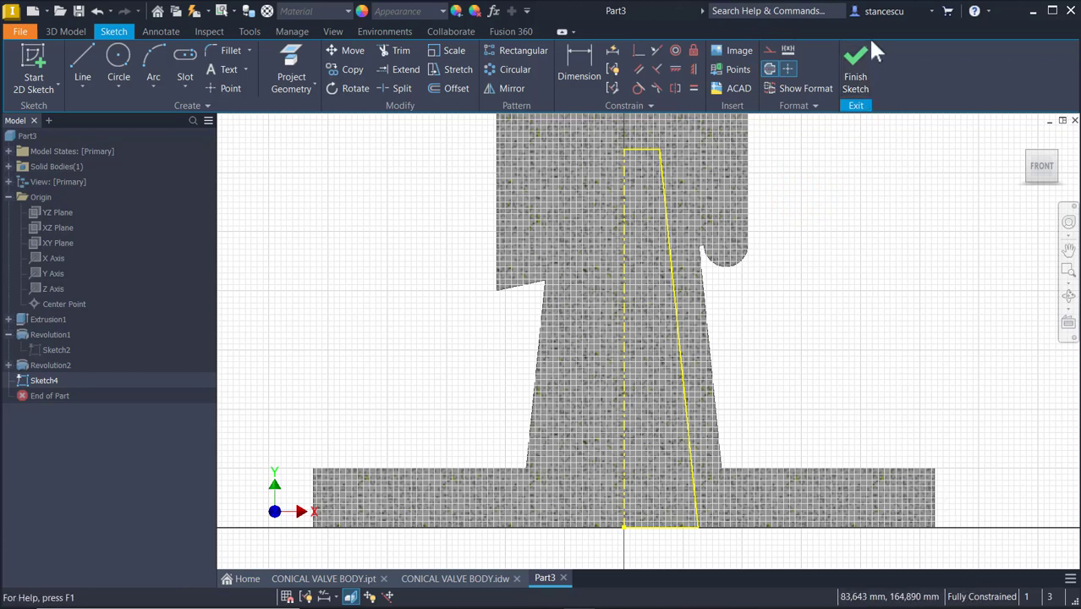
Finish the sketch and revolve its profile 360° as a cut into the body
click(856, 61)
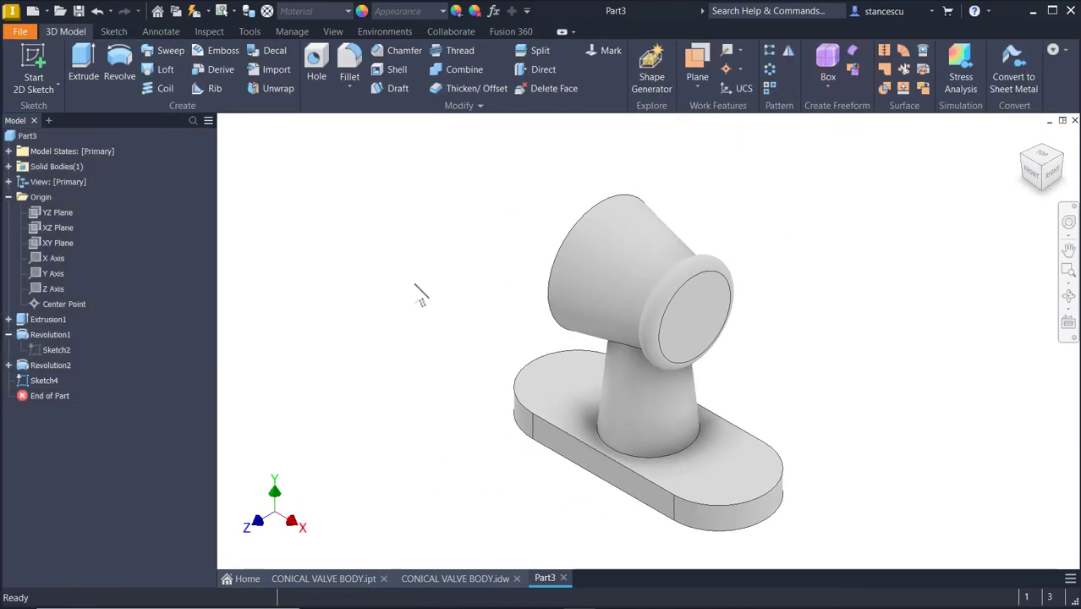
click(414, 285)
click(122, 61)
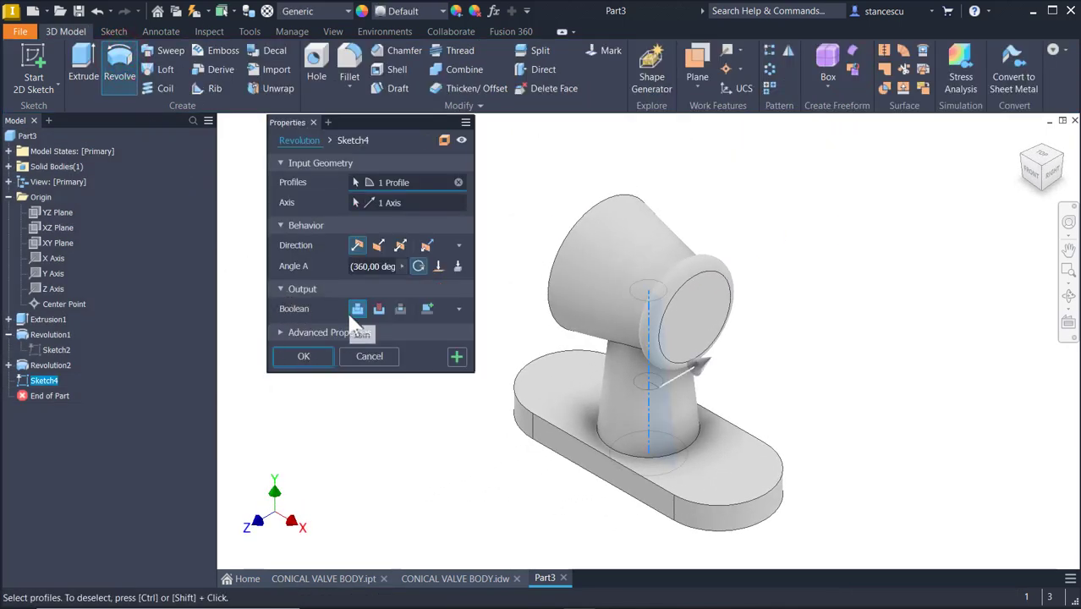
click(380, 309)
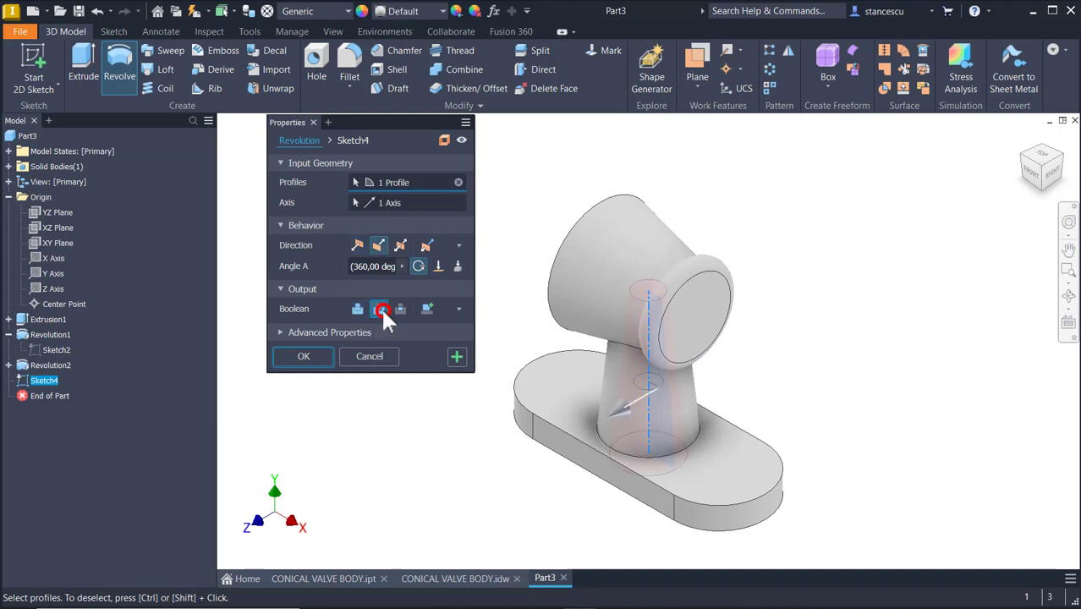
click(320, 349)
Start a new 2D sketch on the XY plane
shift+middle_drag(505, 355, 741, 304)
key(F6)
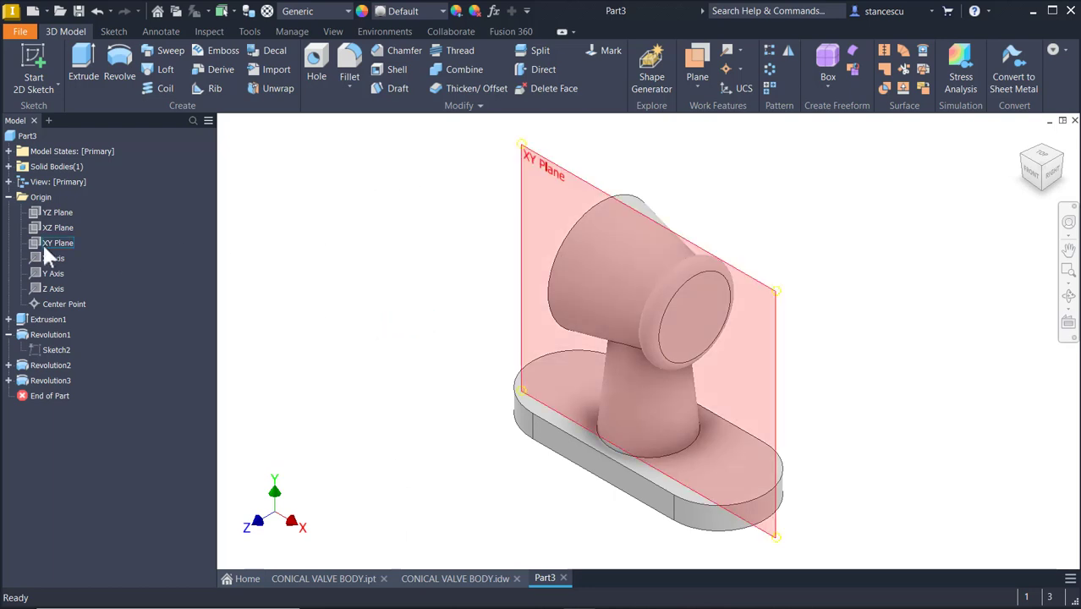
right_click(43, 245)
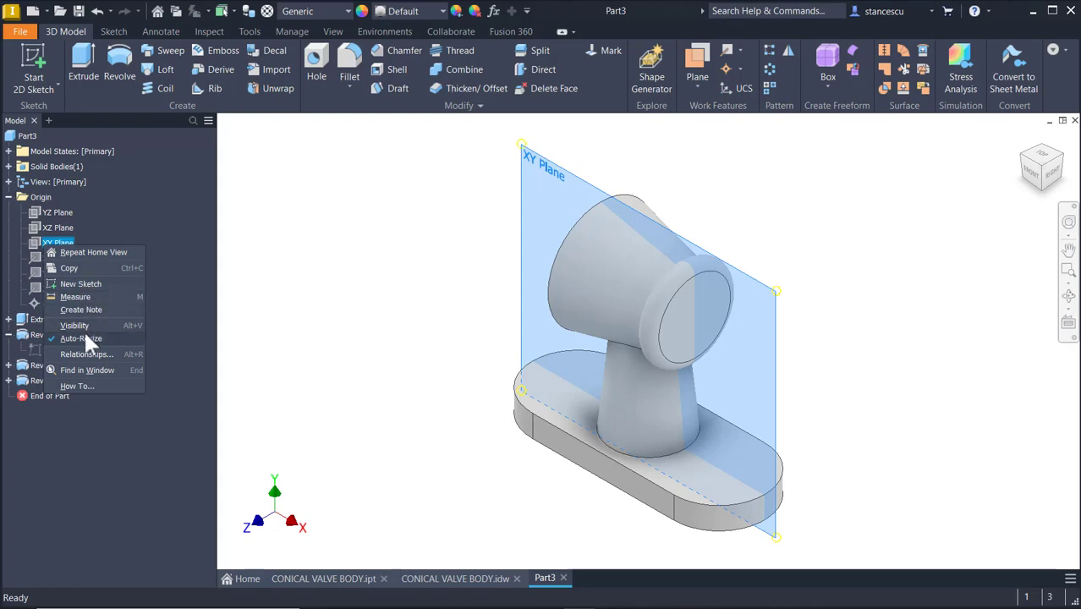
click(75, 283)
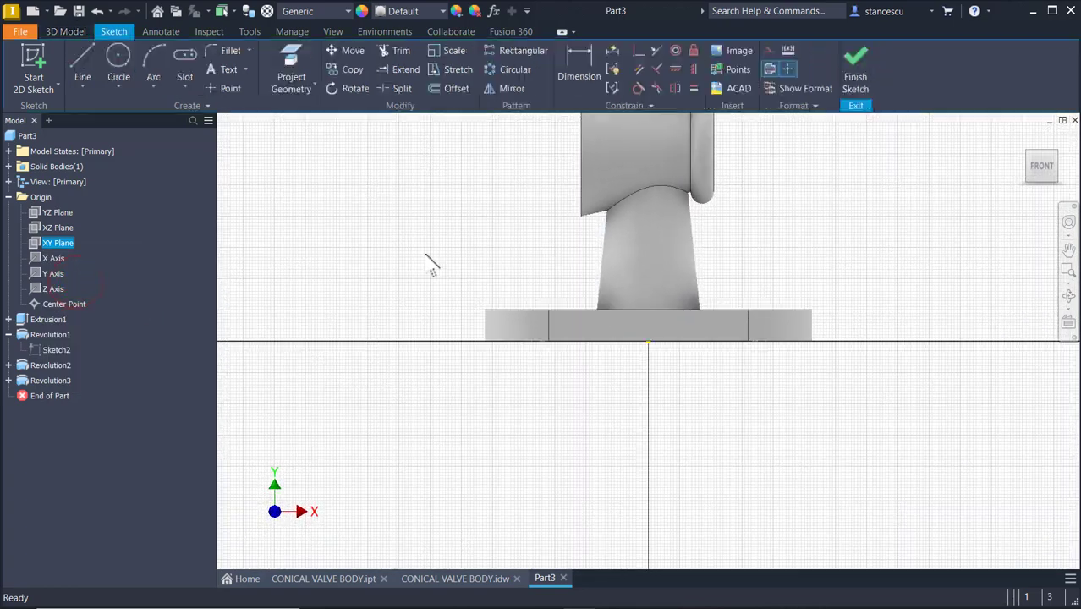
middle_drag(430, 334, 430, 386)
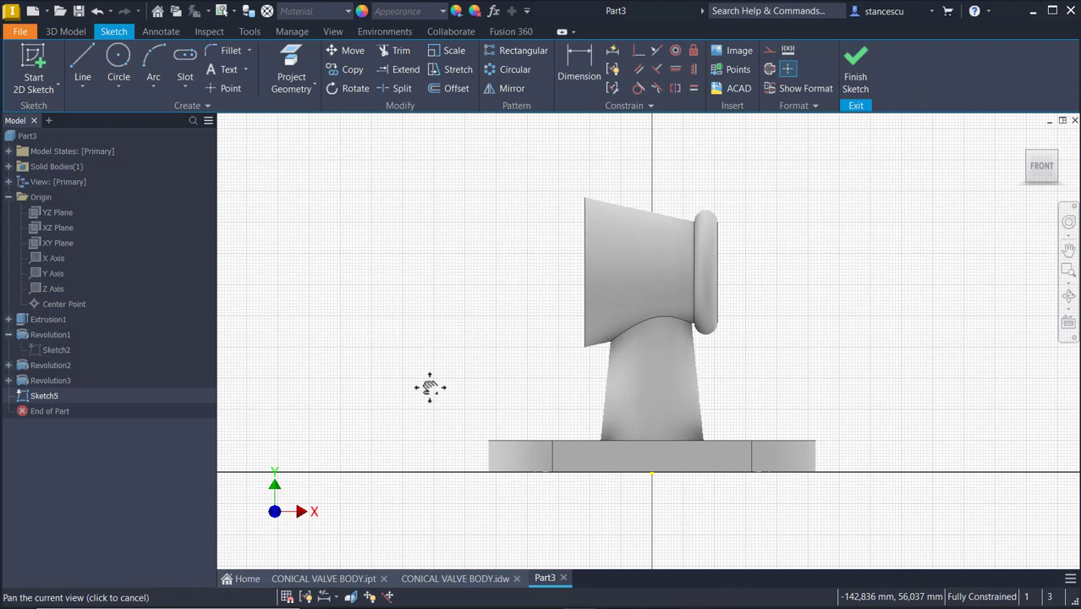
Examine the conical head's cavity dimensions on the reference drawing
click(441, 582)
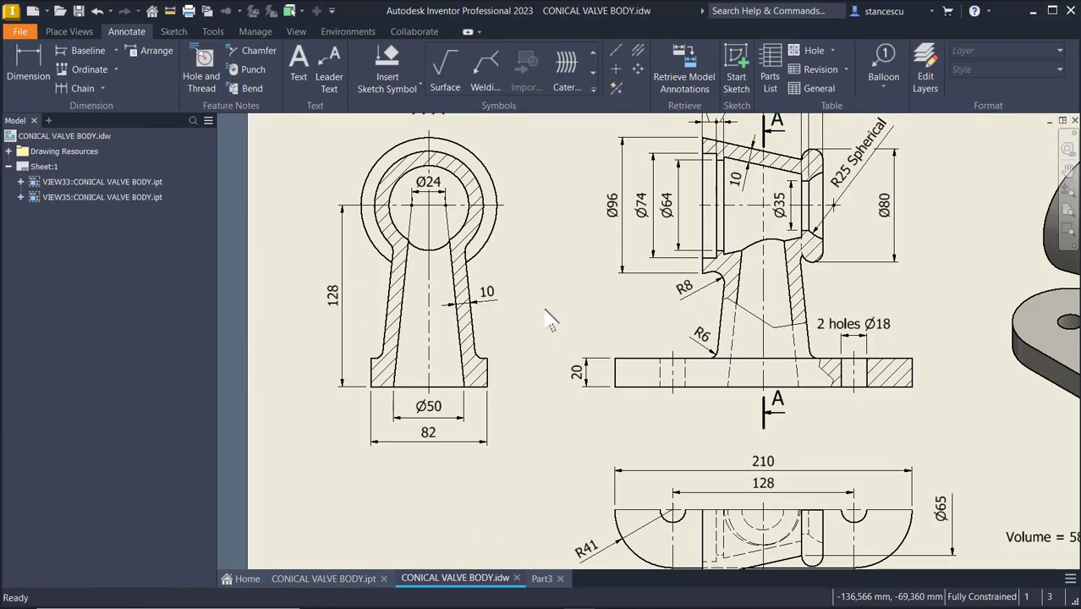
scroll(550, 320, down, 5)
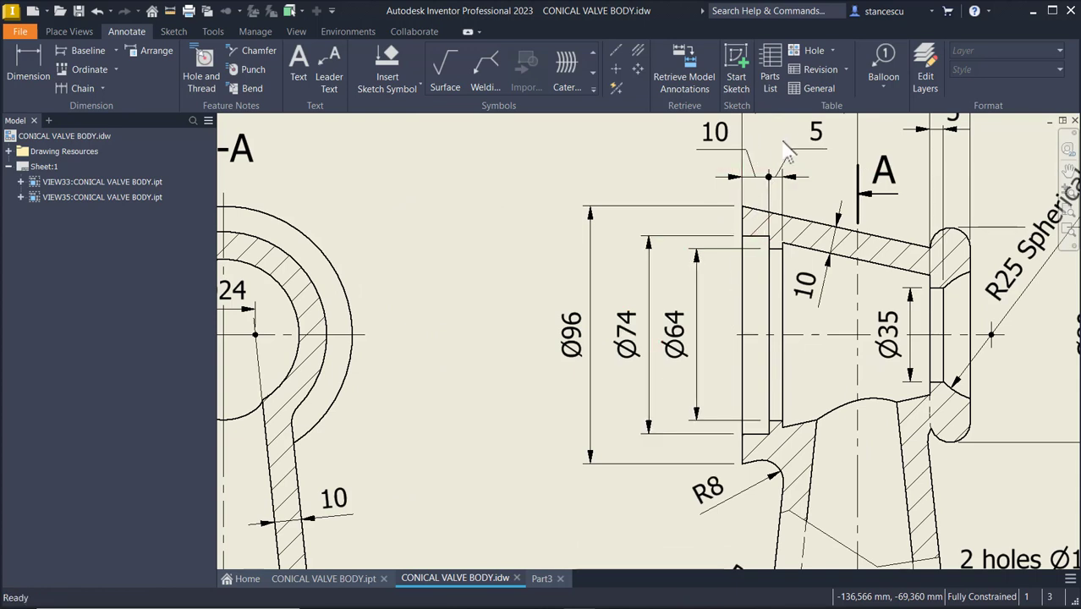
mouse_move(832, 306)
middle_down()
mouse_move(795, 313)
mouse_move(767, 338)
middle_up()
middle_drag(911, 212, 854, 271)
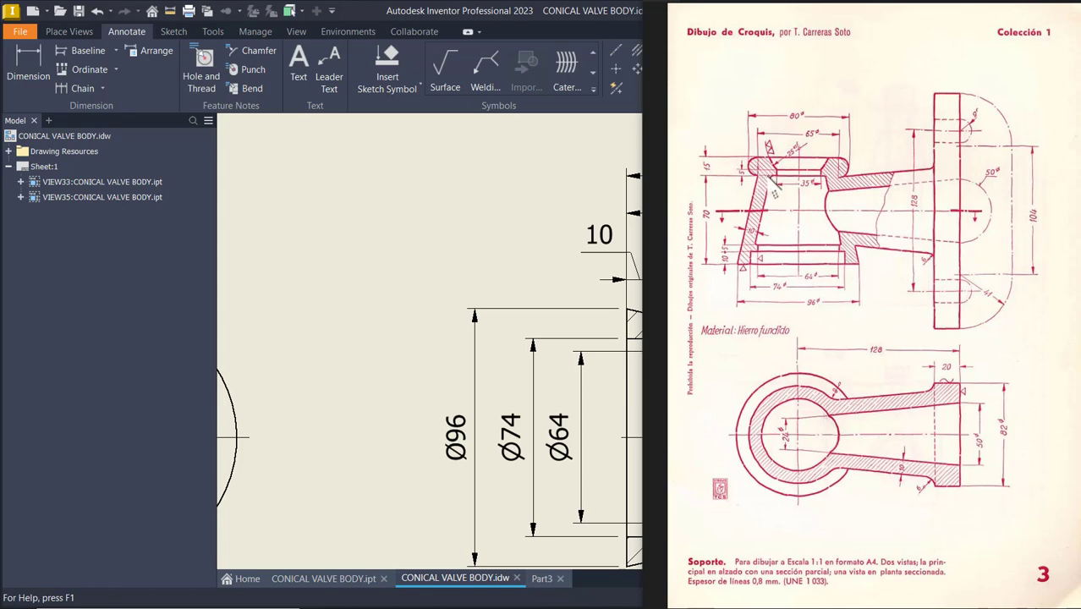
click(397, 176)
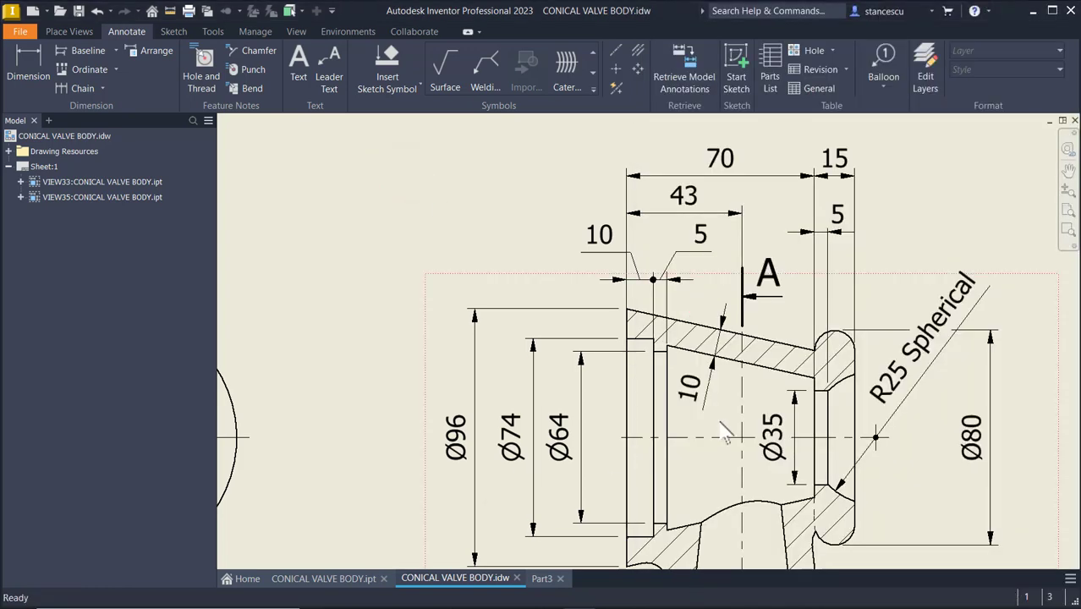
click(871, 380)
click(551, 579)
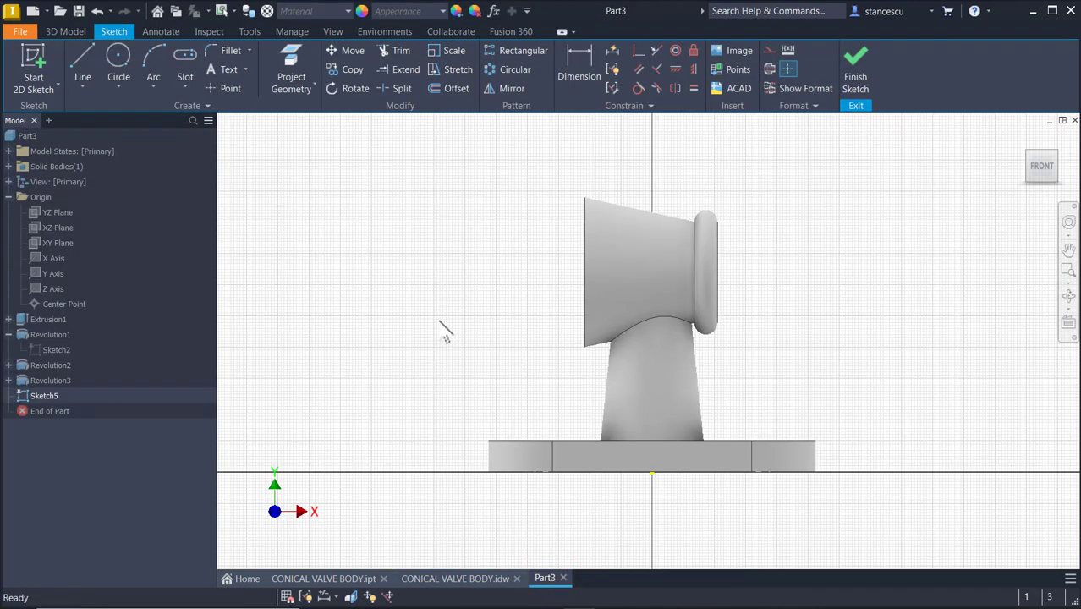
Slice the graphics and project the conical head's left face and two right-side edges as construction geometry
key(F7)
scroll(505, 264, up, 4)
mouse_move(506, 265)
middle_down()
mouse_move(490, 299)
mouse_move(417, 348)
middle_up()
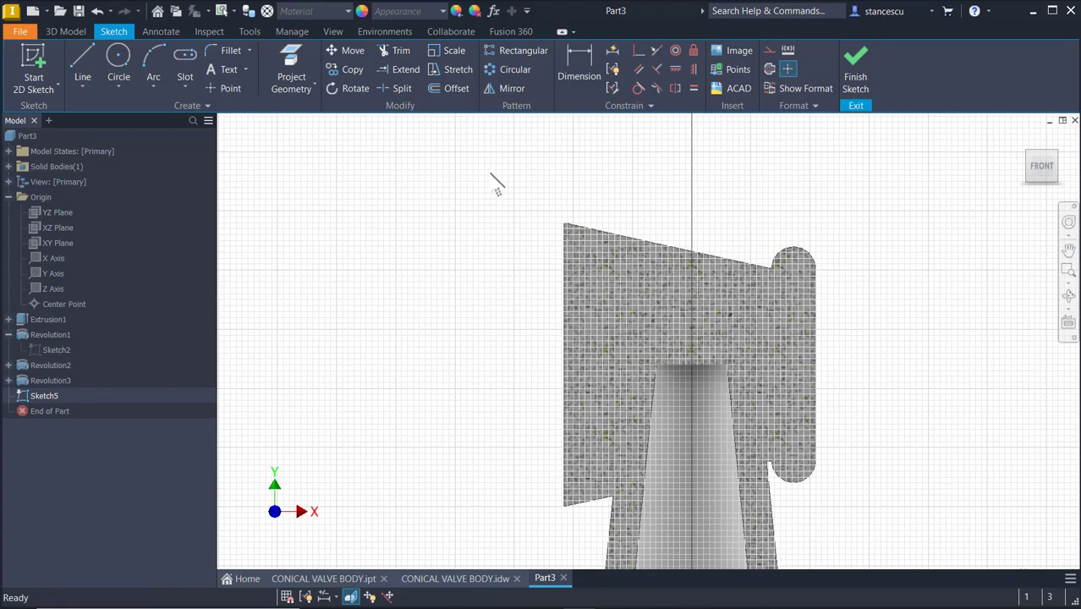
click(769, 51)
click(291, 57)
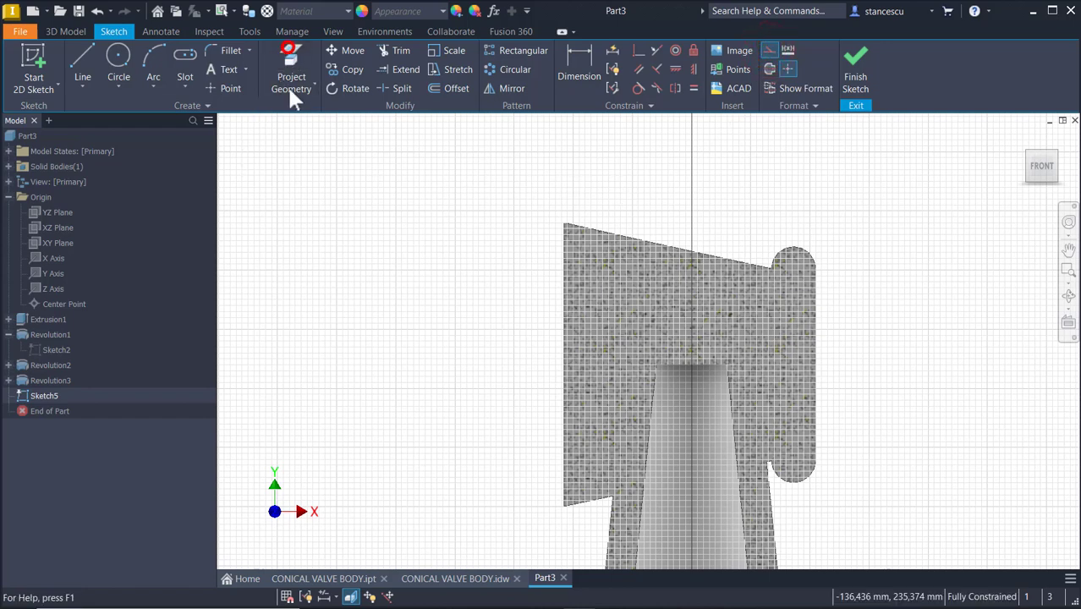
click(569, 320)
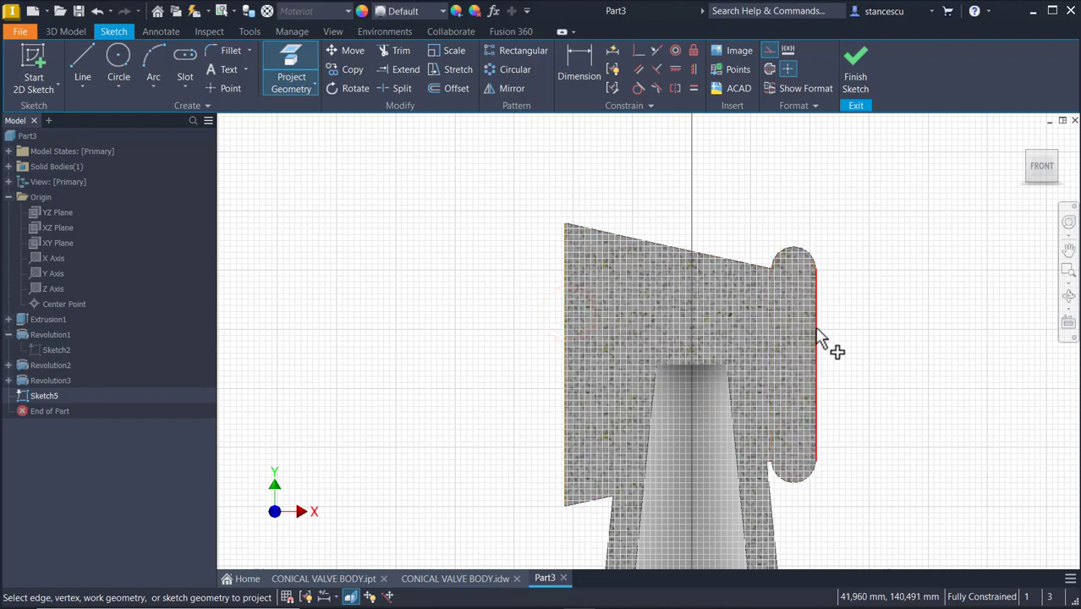
click(817, 330)
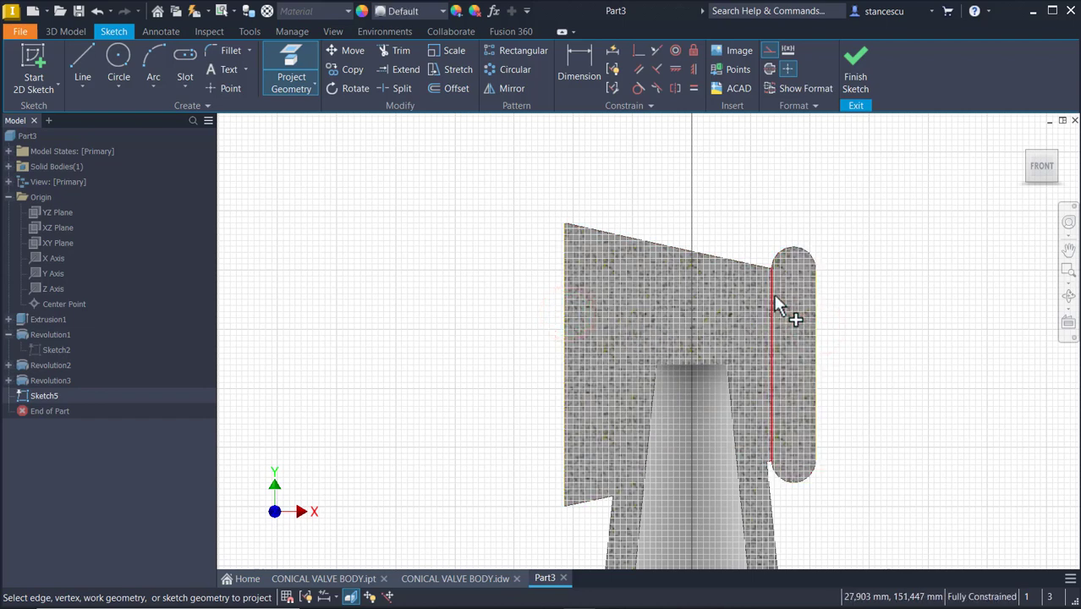
click(771, 296)
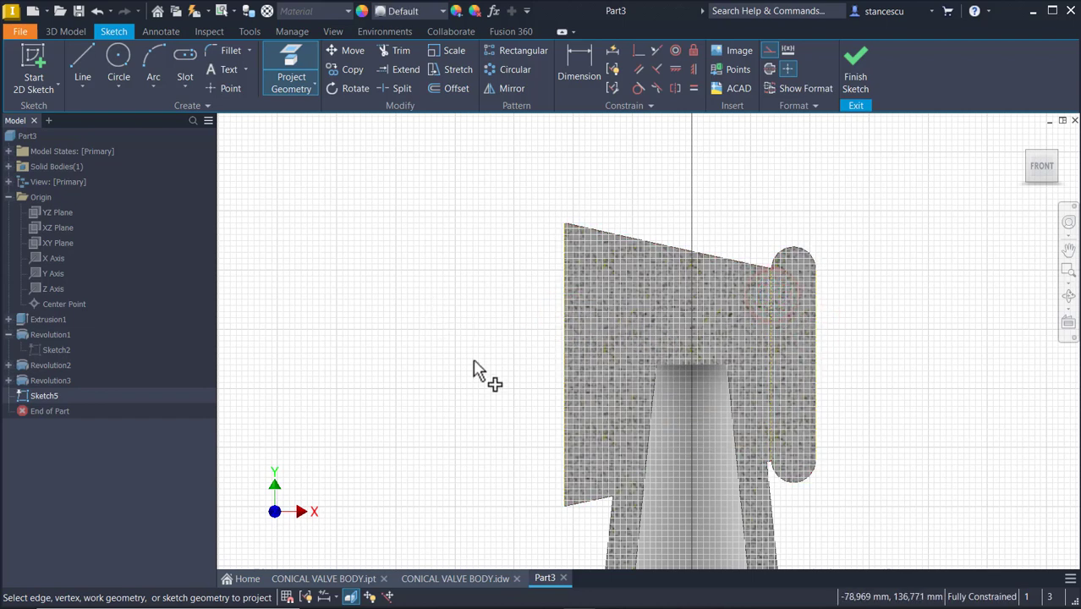
click(677, 365)
key(Escape)
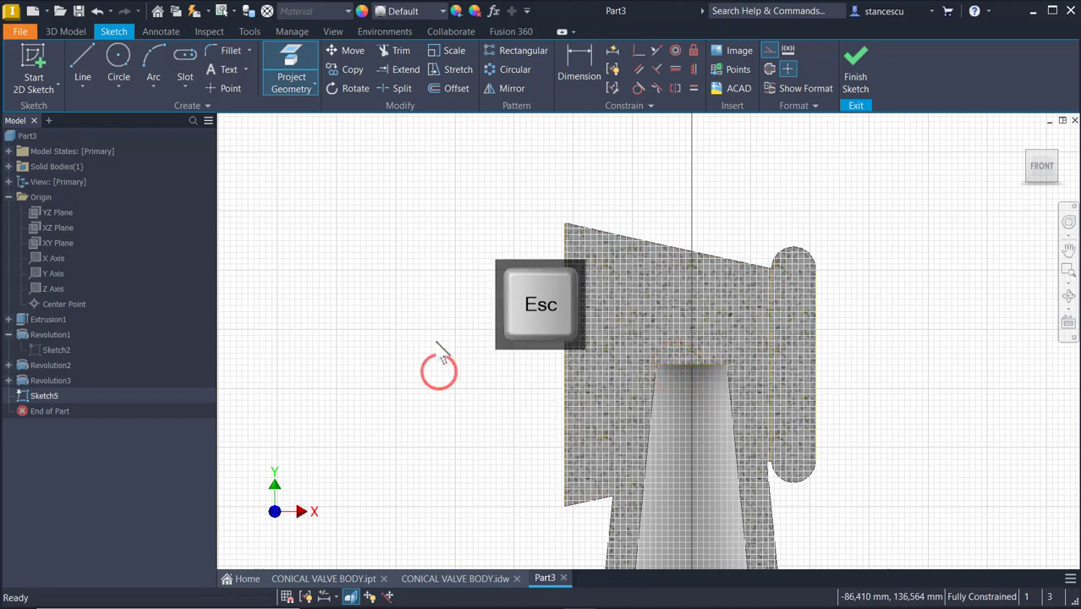
Draw a horizontal line about 85 mm across the head from its left face to its right edge
click(86, 53)
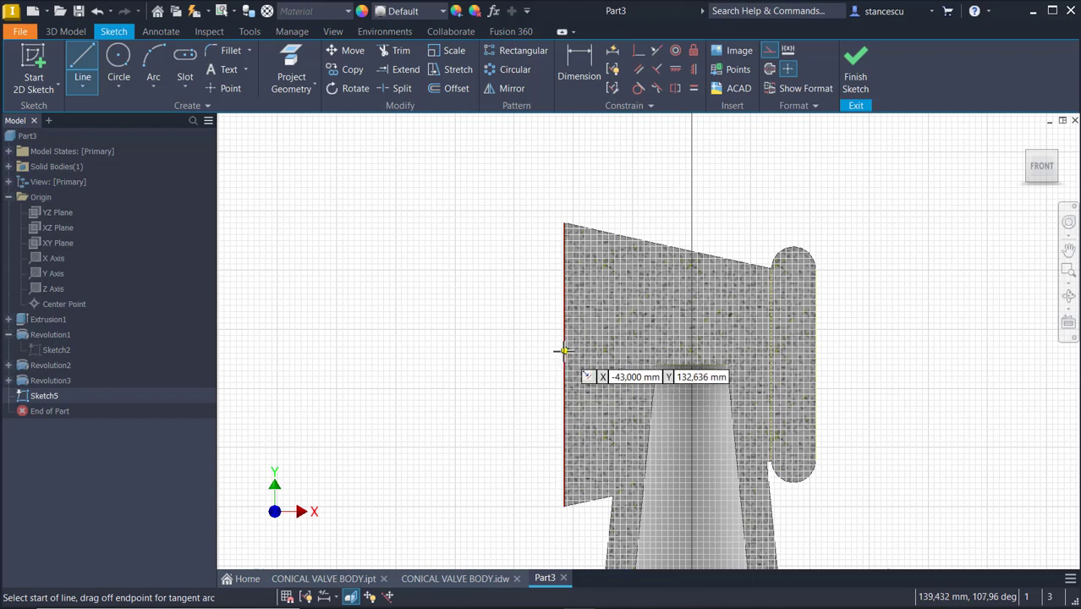
click(564, 321)
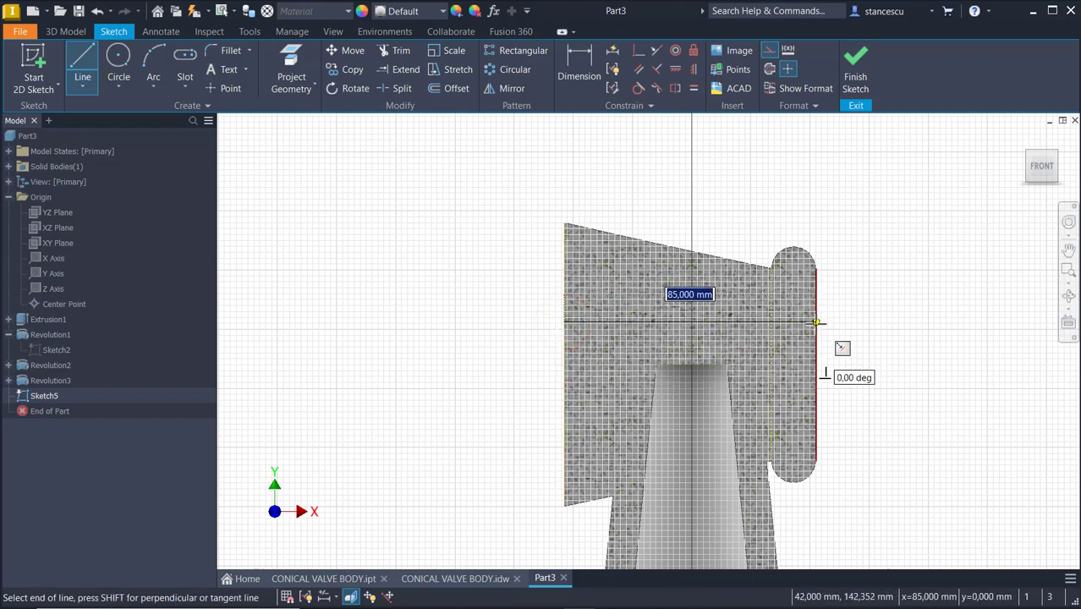
click(815, 321)
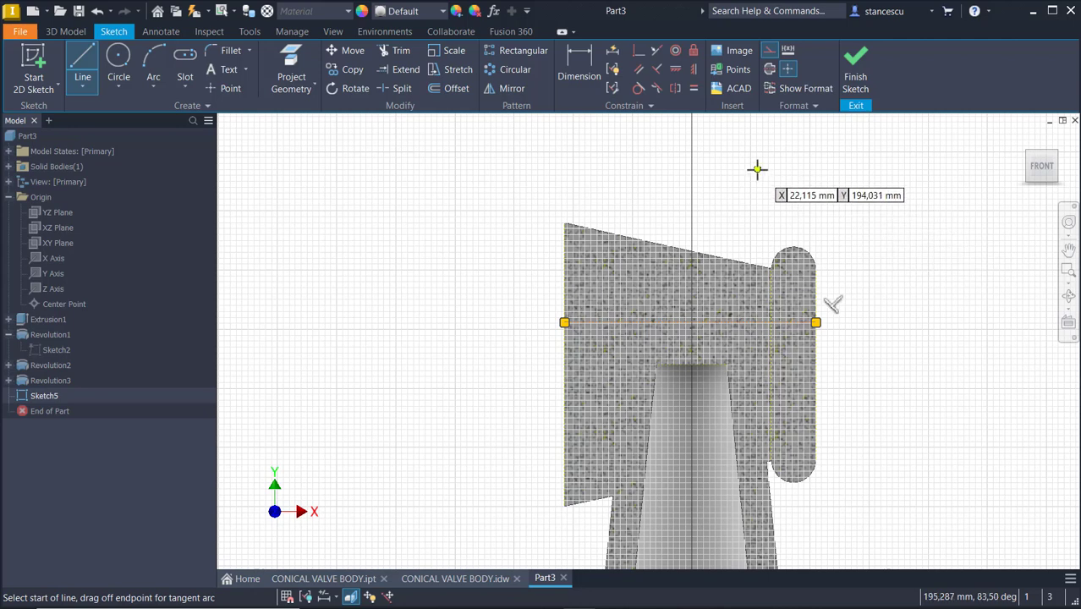
key(Escape)
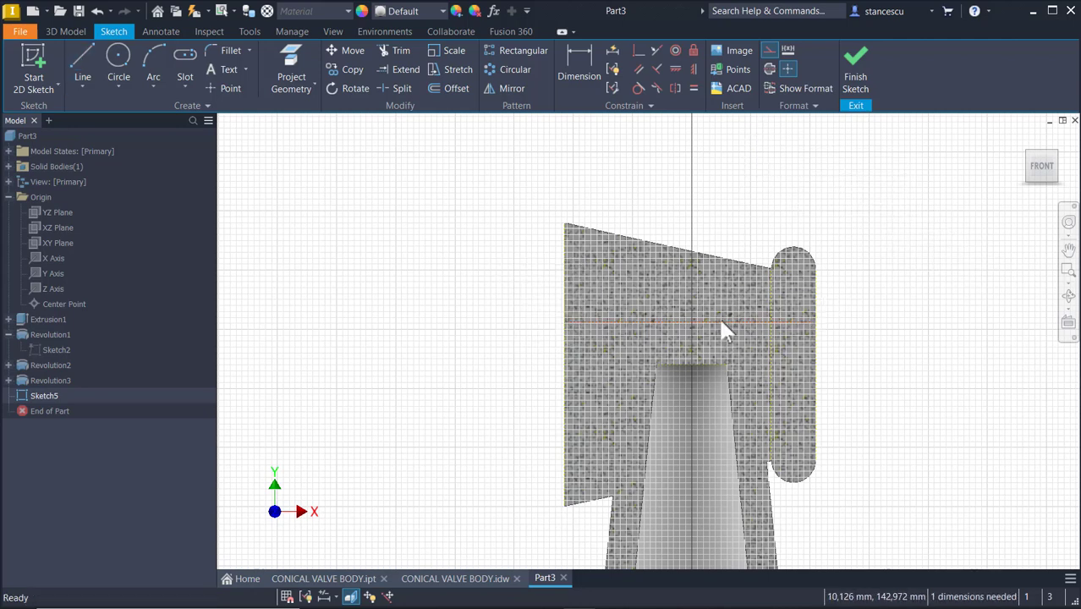
Change the horizontal line's style to a centerline
click(722, 319)
click(773, 50)
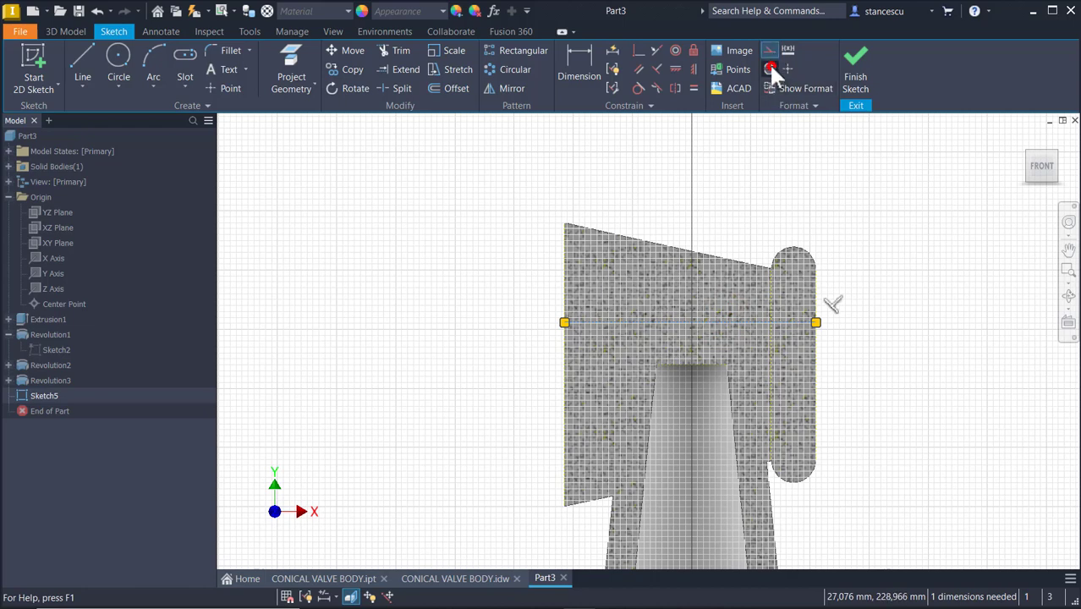
click(770, 69)
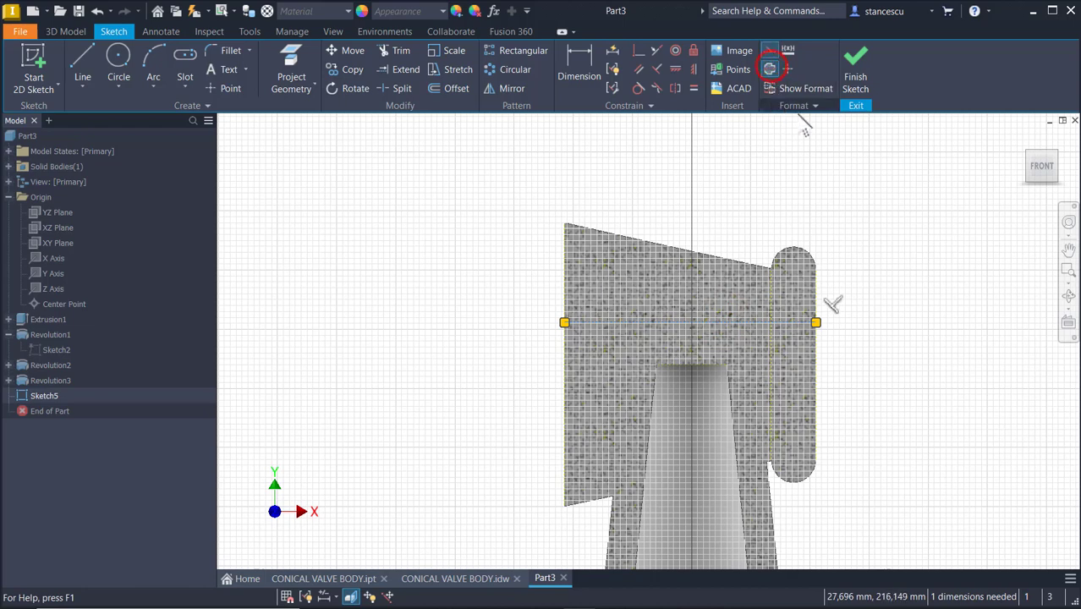
click(768, 50)
click(831, 191)
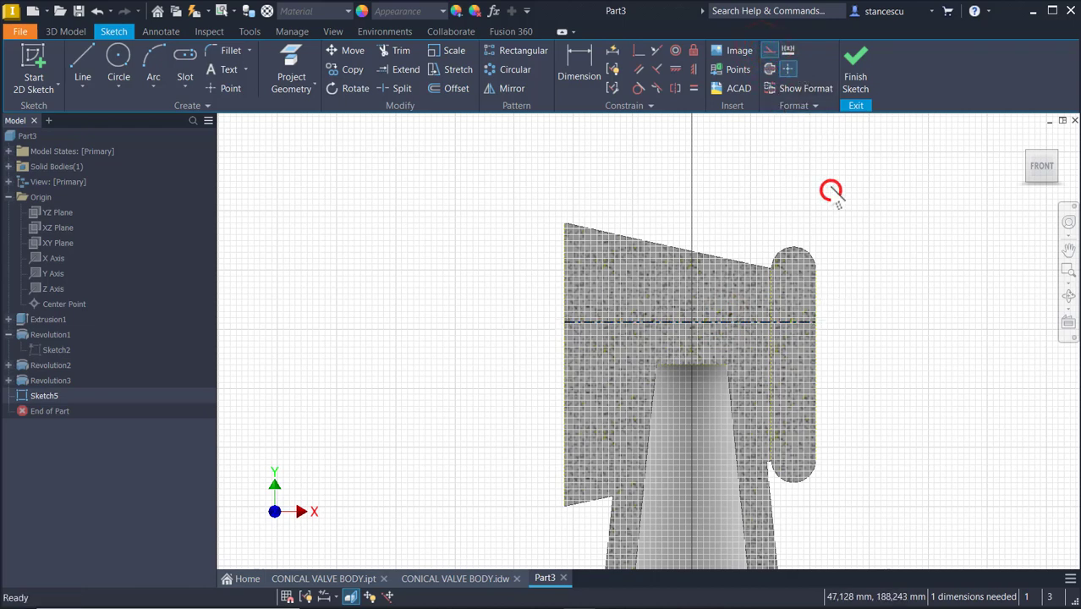
click(766, 51)
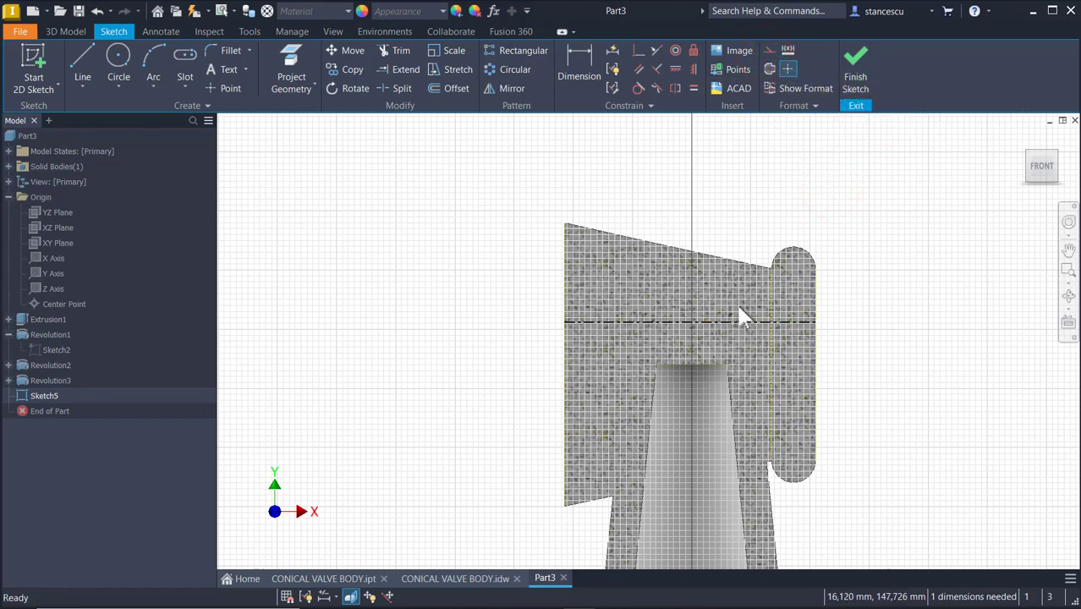
Constrain the centerline collinear with the head's axis line
click(655, 50)
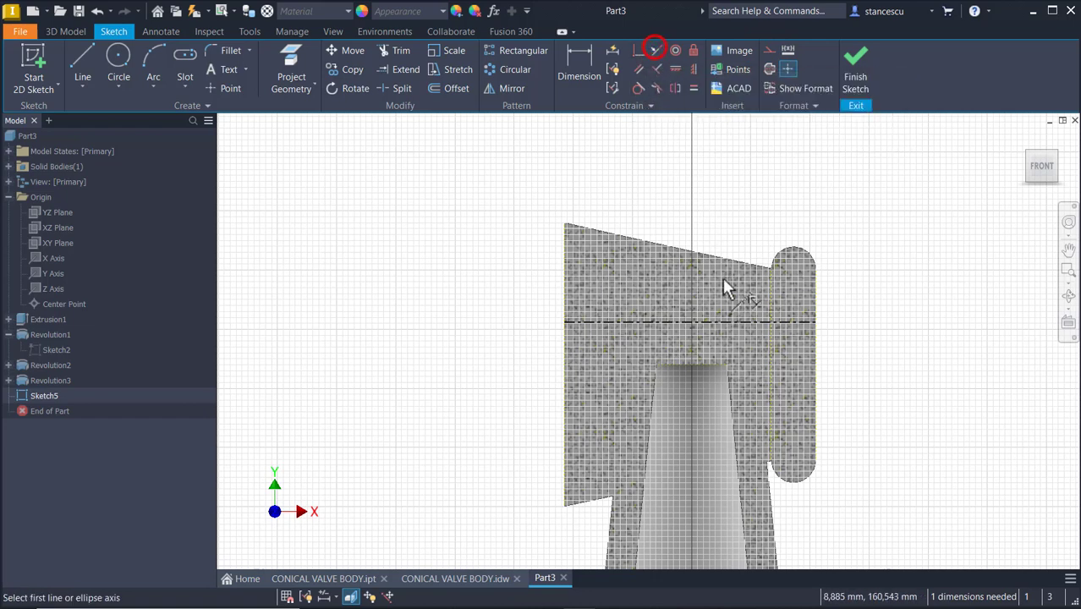
click(723, 322)
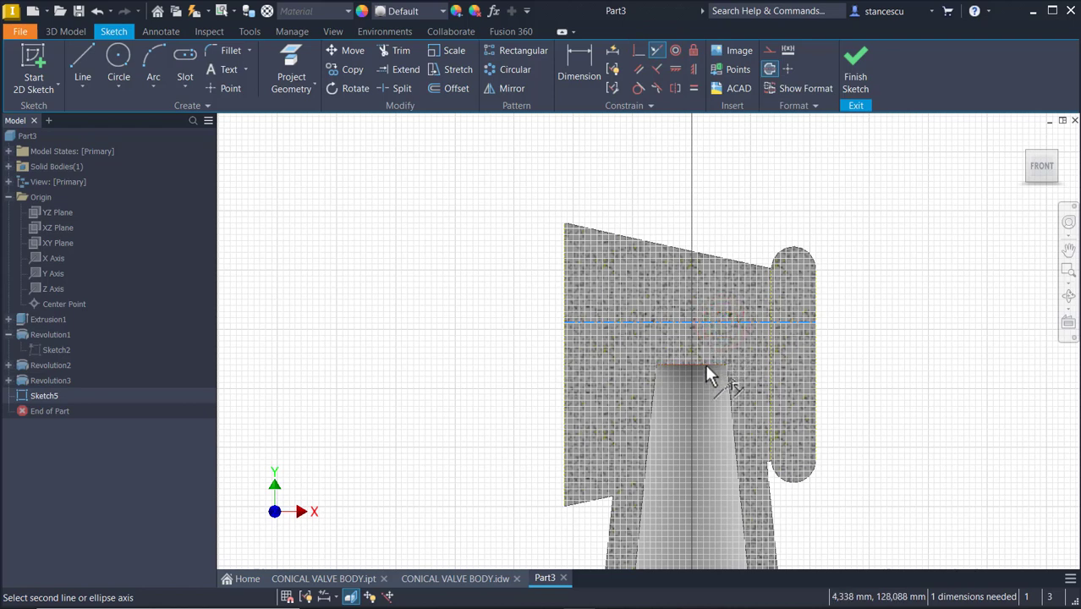
click(707, 365)
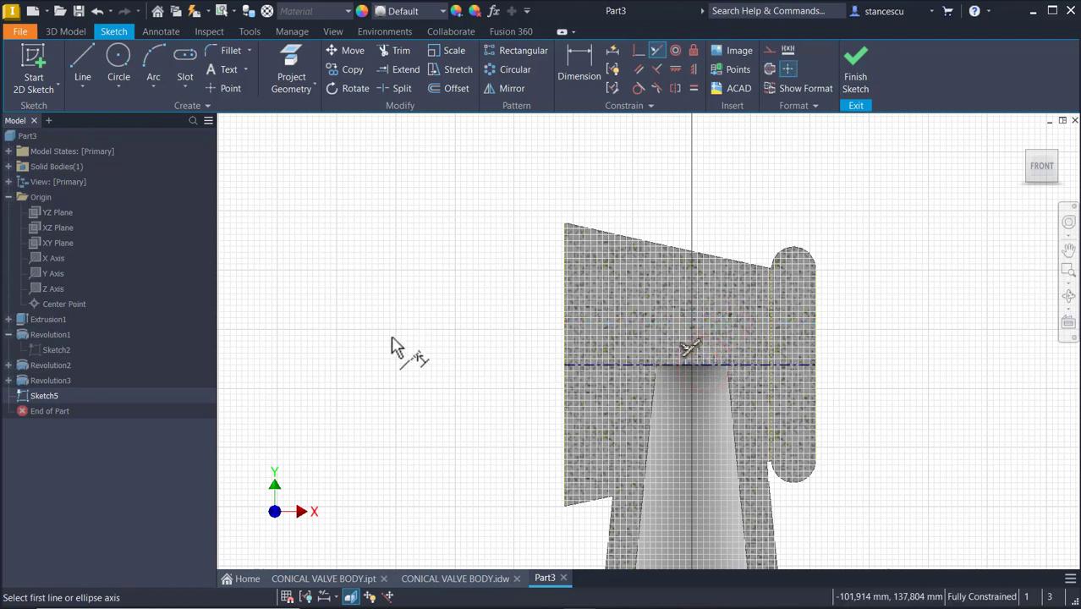
Begin the cavity profile line chain at the head's left face: 10 mm across, about 7 mm down, then 5 mm across
click(82, 58)
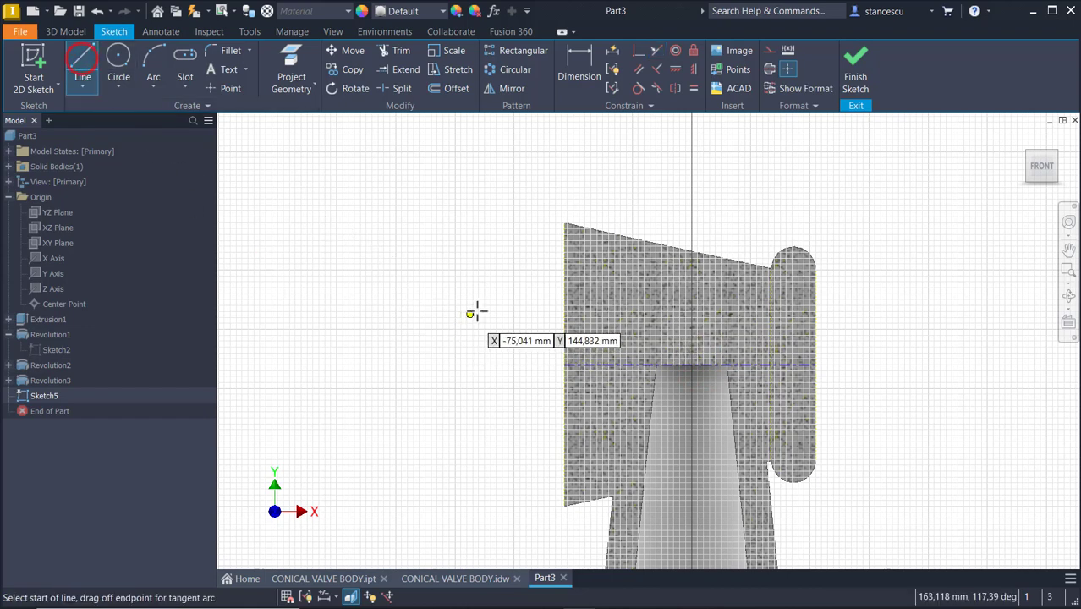
scroll(477, 312, down, 3)
mouse_move(558, 292)
middle_down()
mouse_move(237, 353)
mouse_move(265, 336)
middle_up()
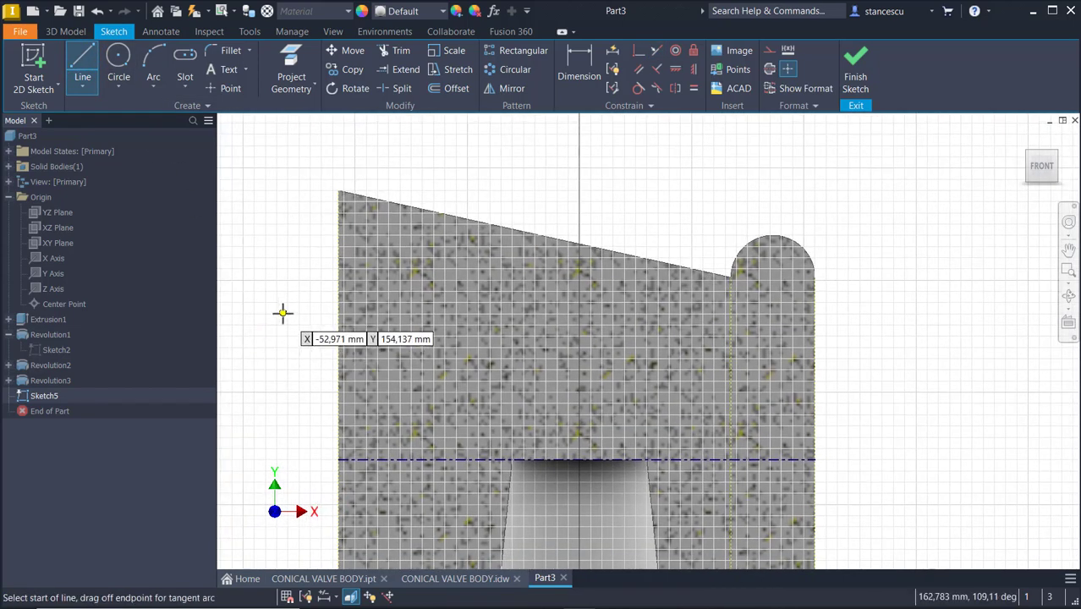
click(340, 257)
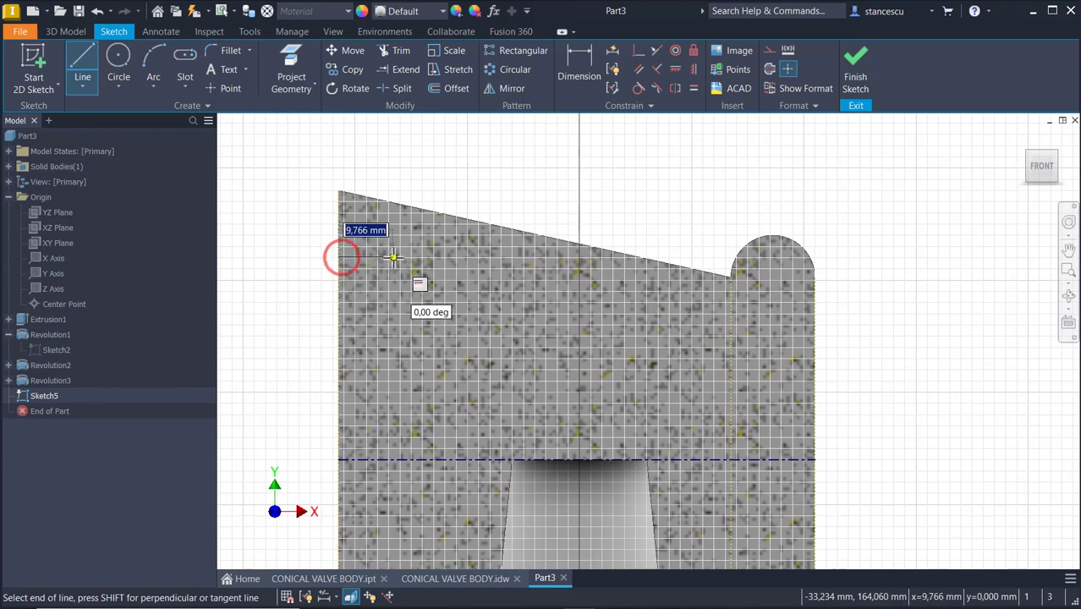
text(1)
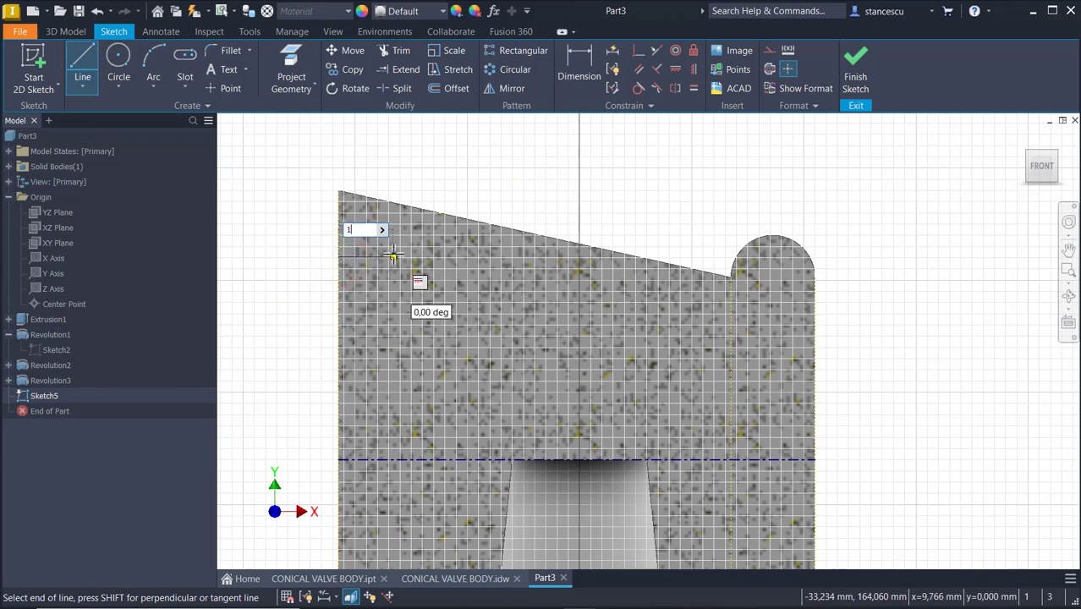
text(0)
key(Return)
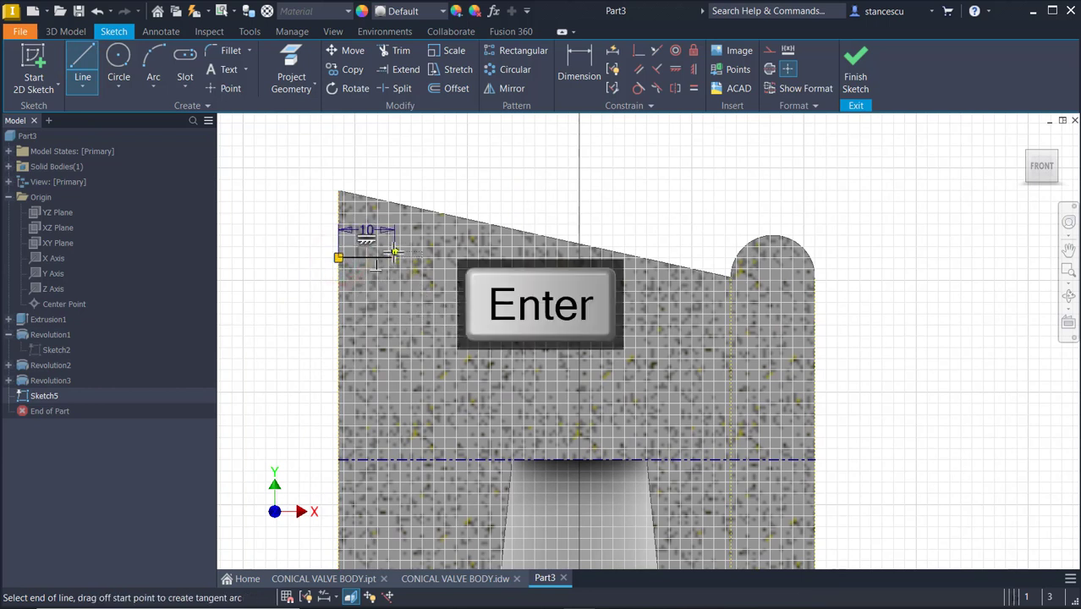
click(395, 297)
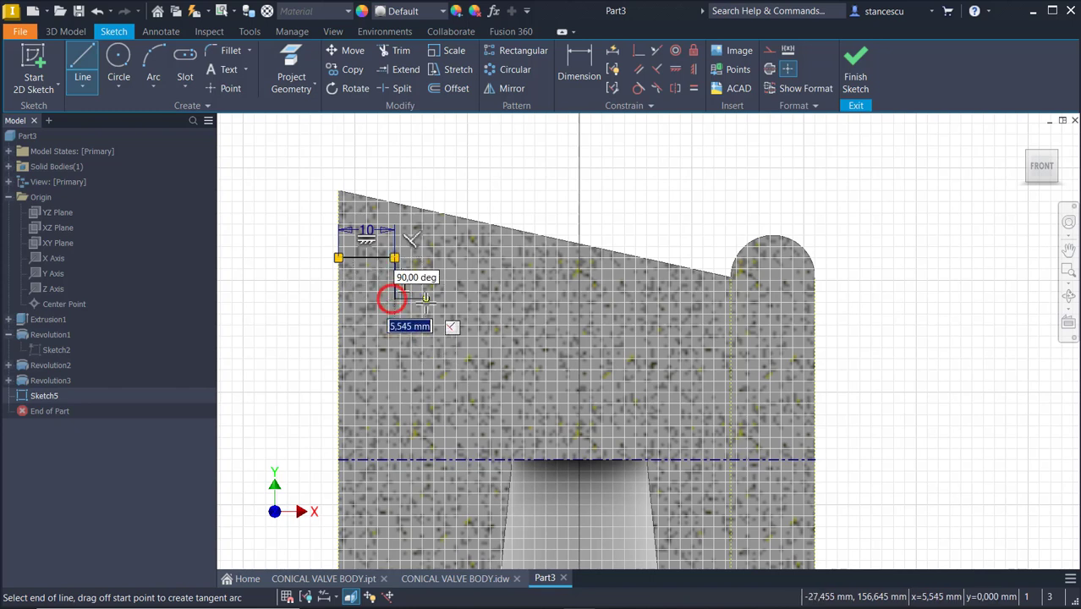
text(5)
key(Return)
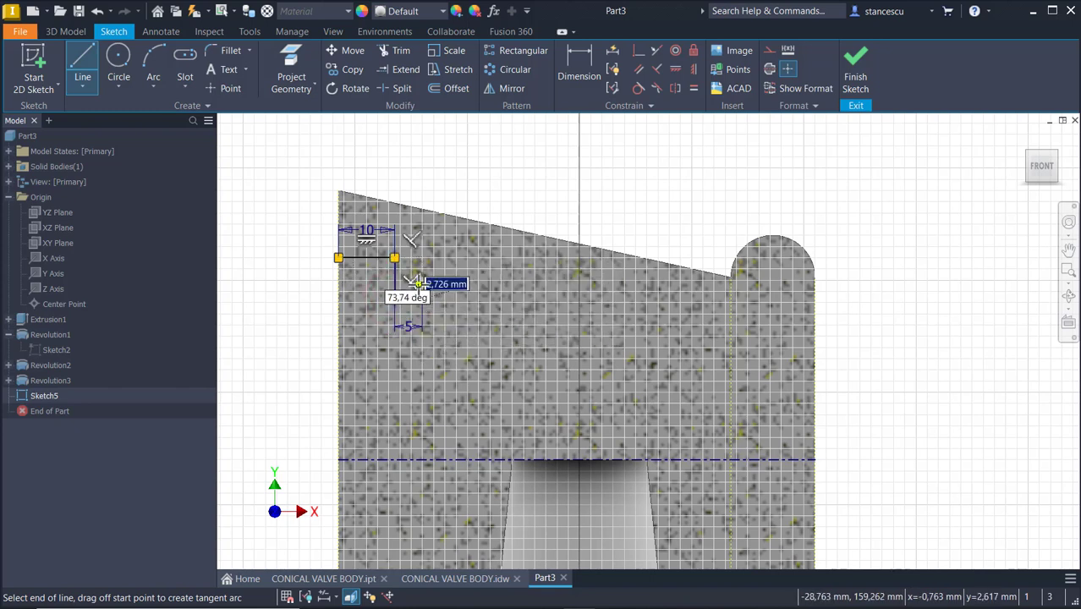
click(419, 285)
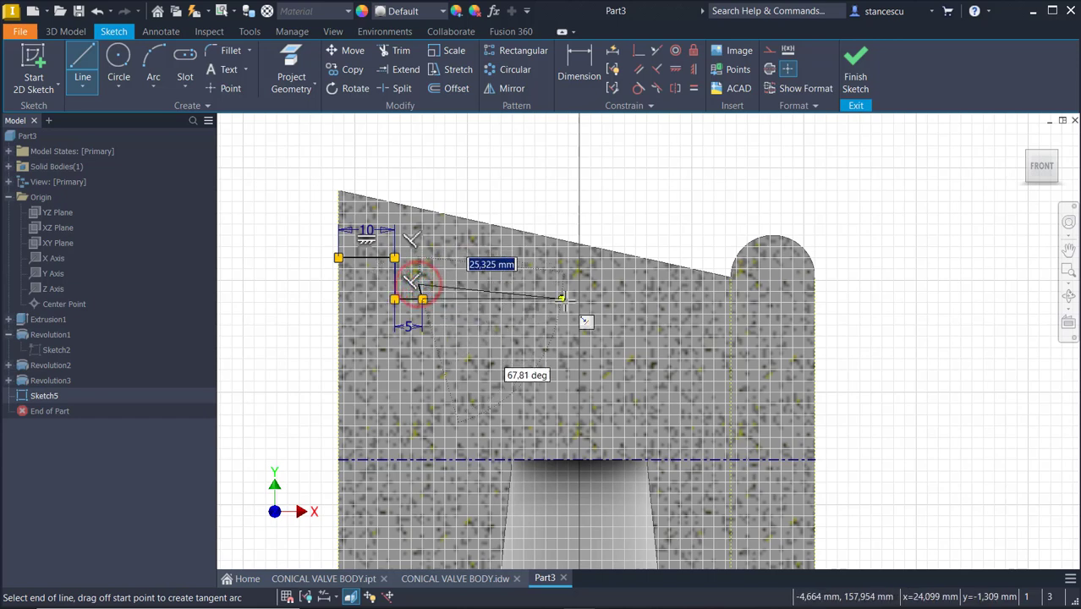
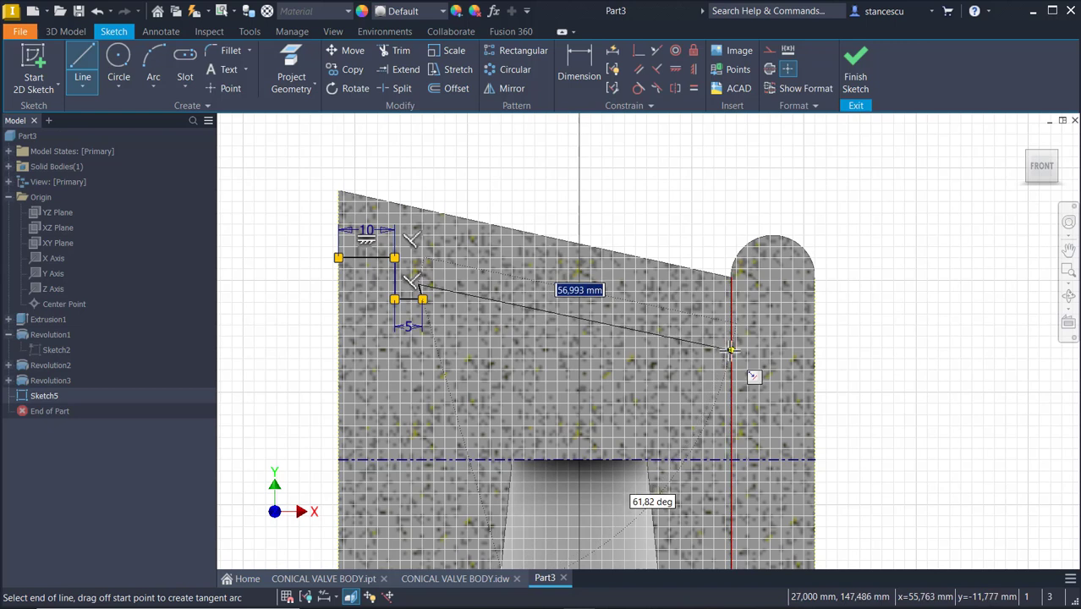
Continue the profile chain with a sloped line to the vertical reference line, a short drop, then a 5 mm horizontal line
double_click(730, 349)
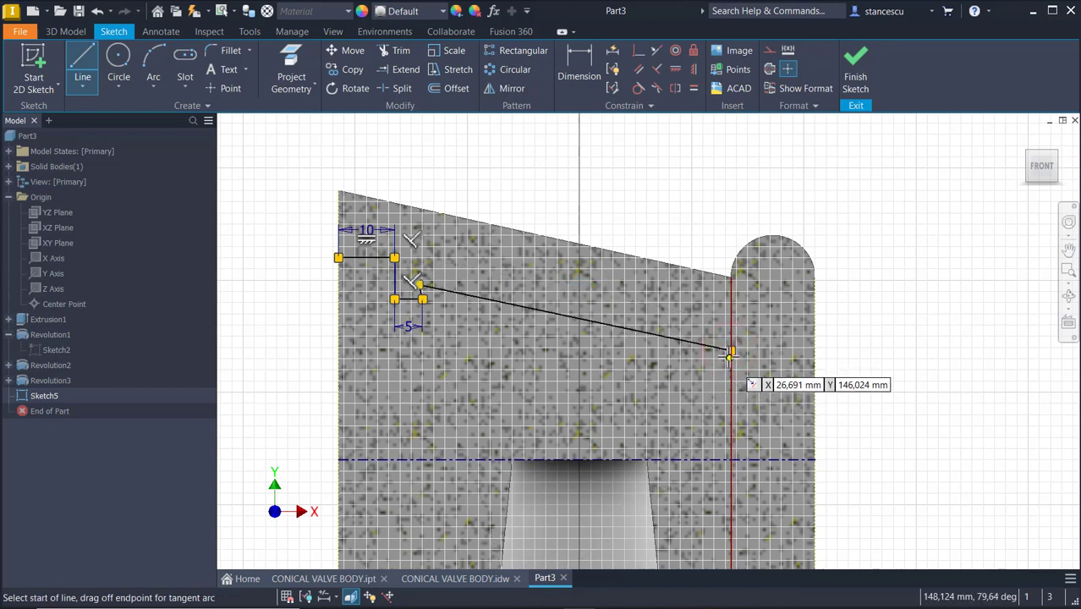
click(731, 351)
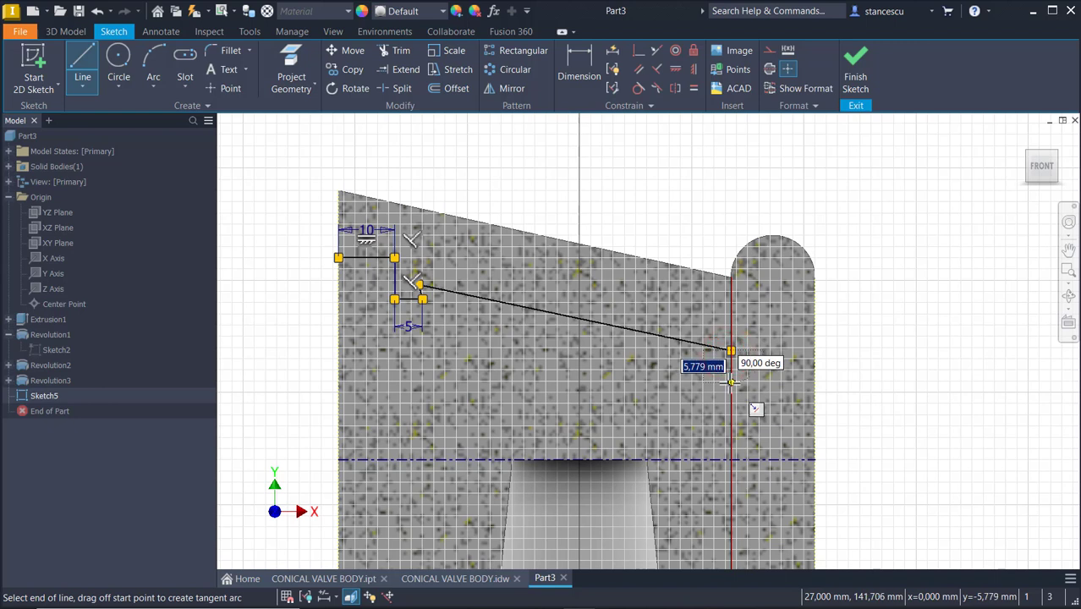
double_click(731, 383)
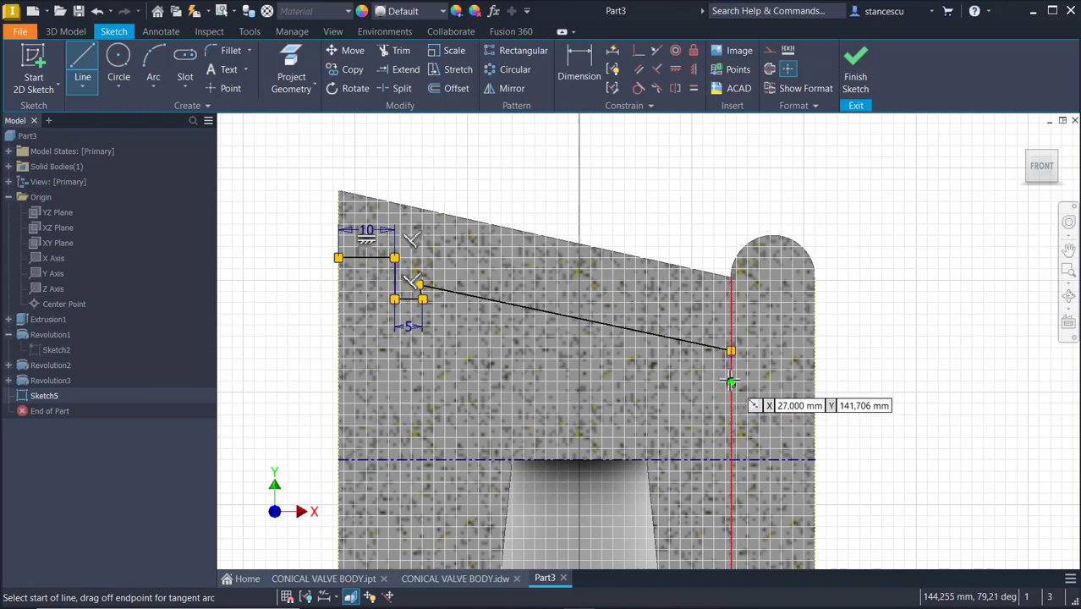
click(732, 383)
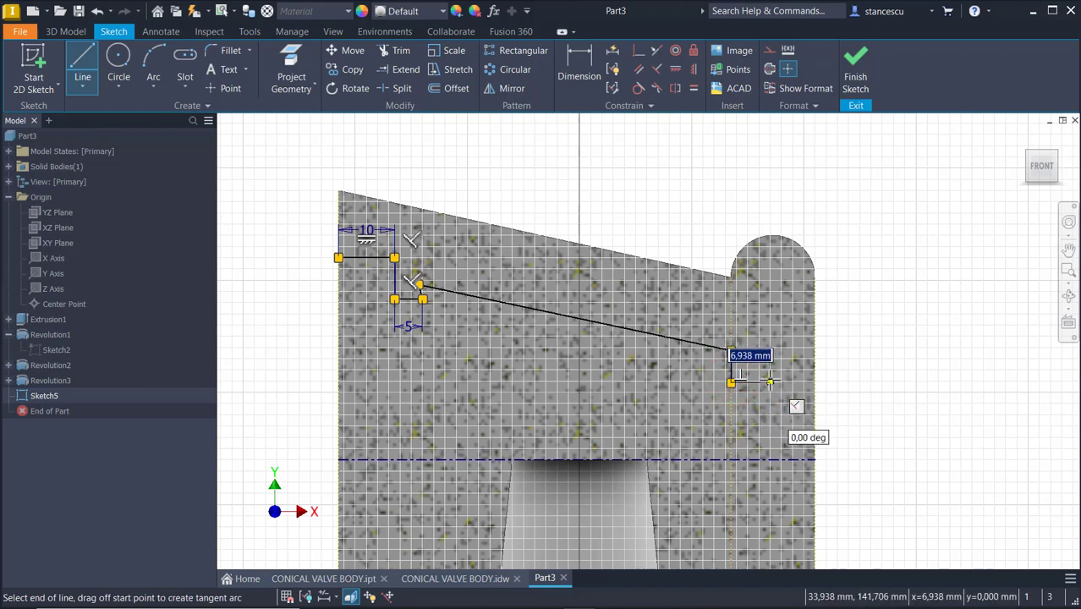
text(5)
key(Return)
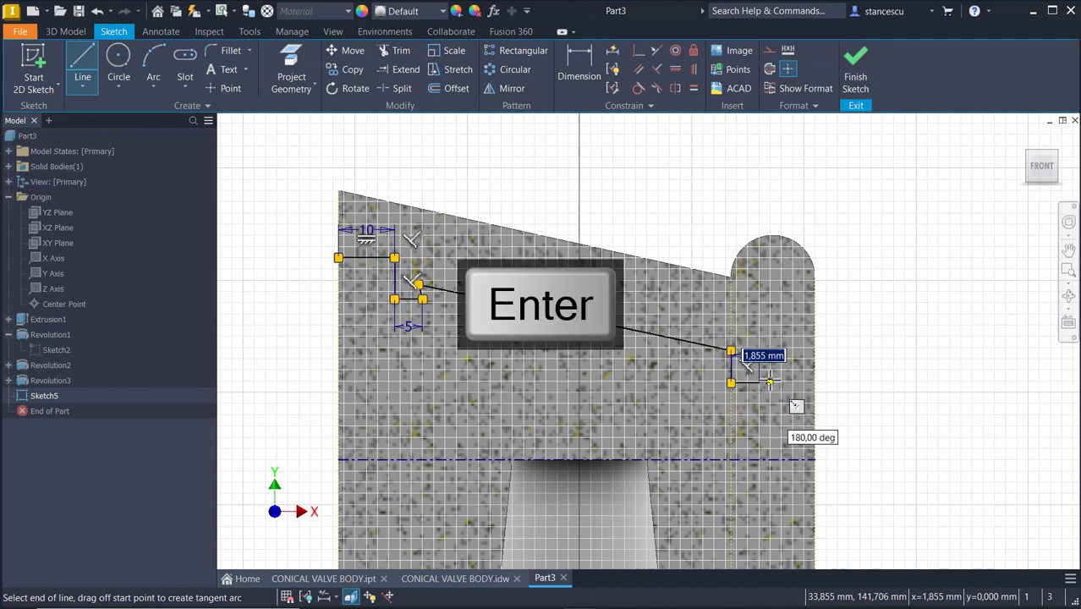
key(Escape)
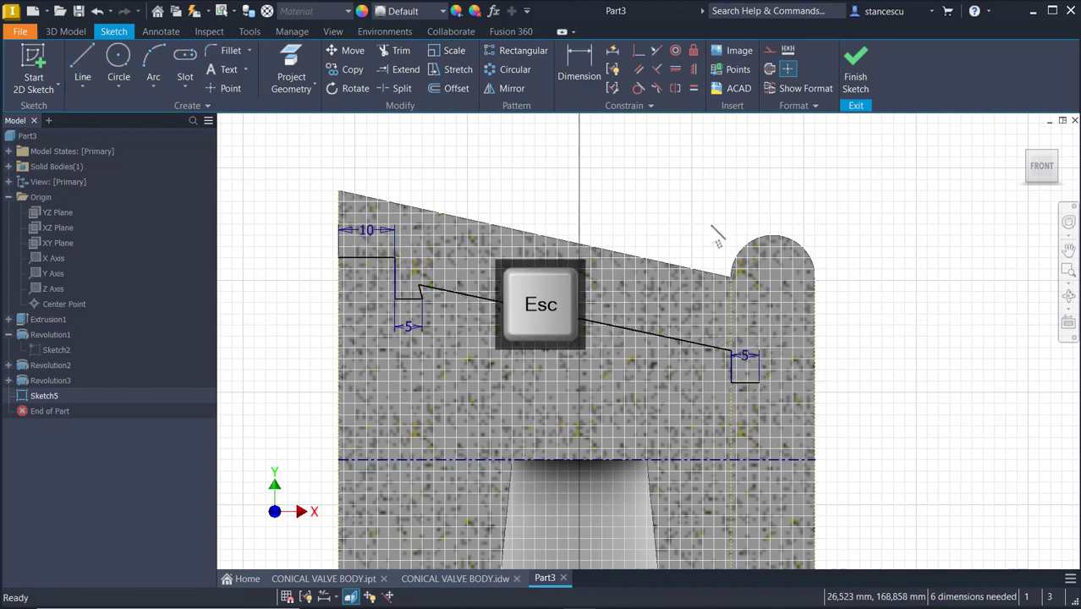
Make the short connecting segment after the first 5 mm step vertical
scroll(429, 321, up, 3)
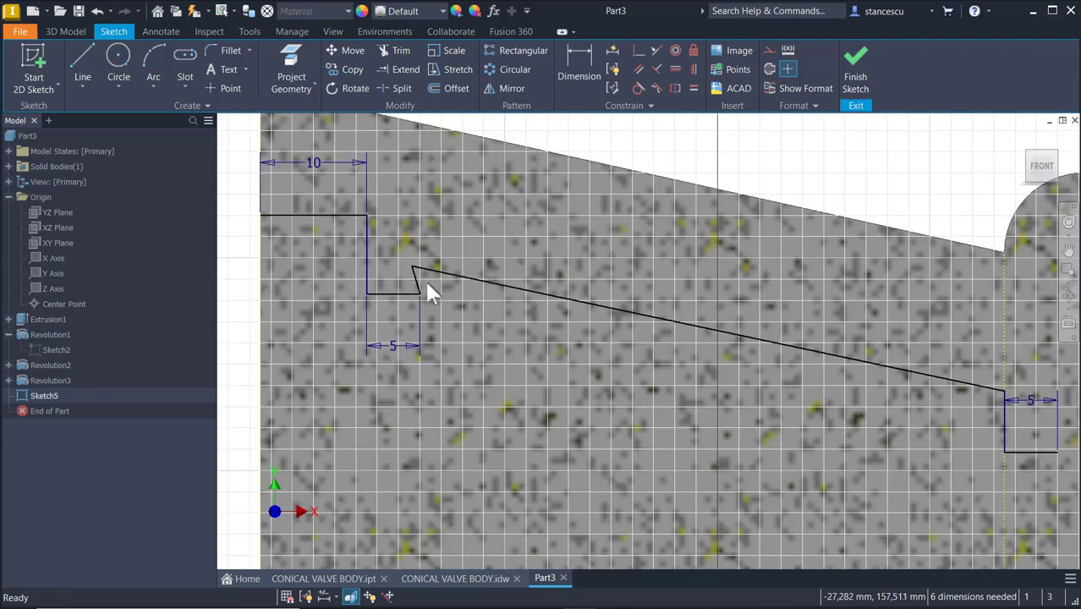
click(412, 278)
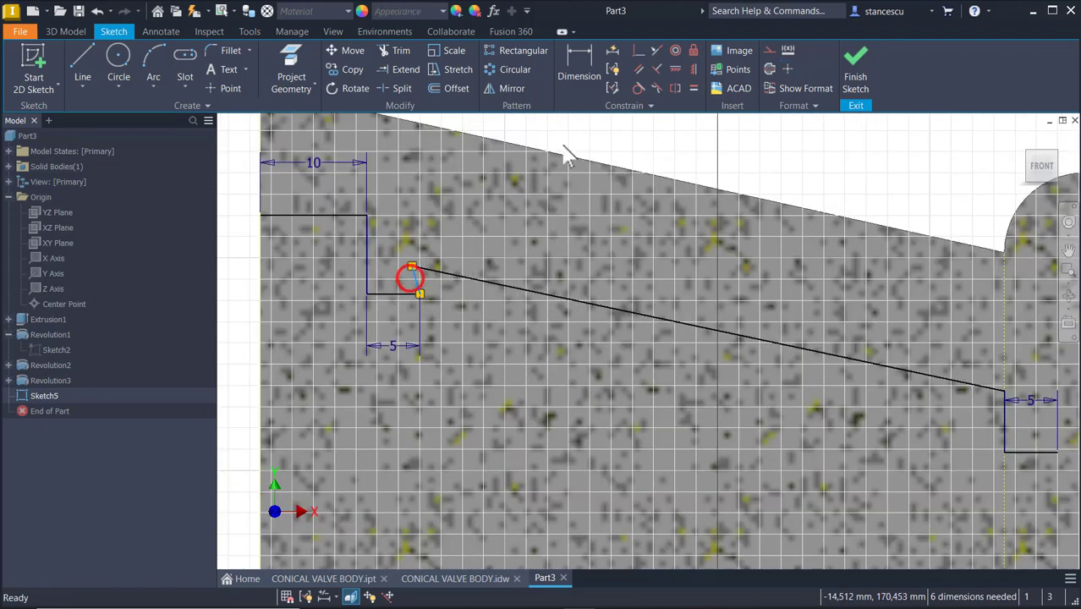
click(692, 71)
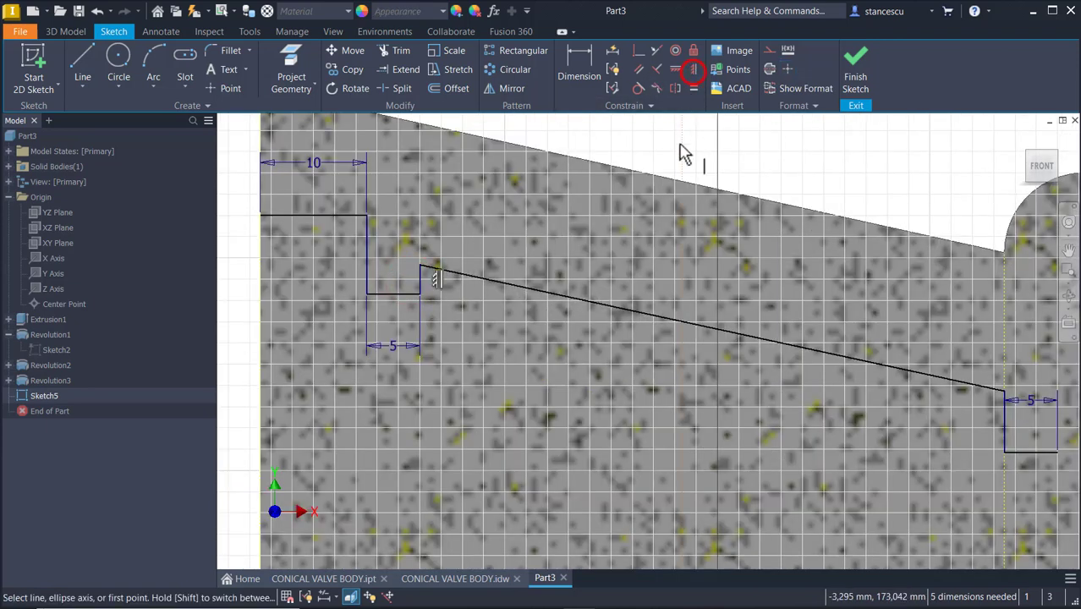
Draw an arc from the end of the 5 mm line to the head's right edge with a 25 mm radius
scroll(620, 371, down, 2)
mouse_move(625, 389)
middle_down()
mouse_move(612, 385)
mouse_move(598, 338)
middle_up()
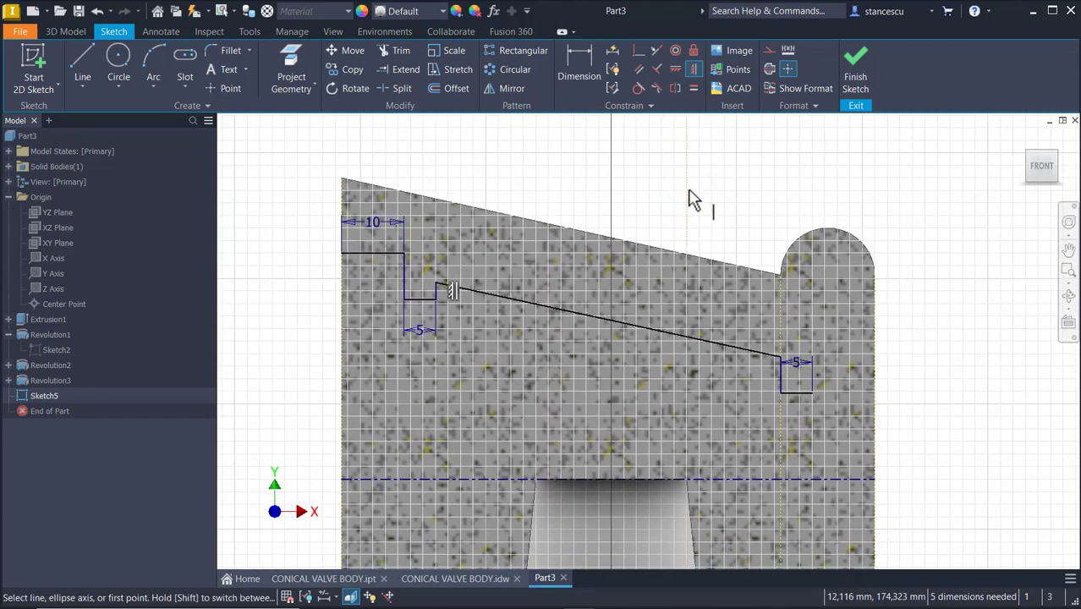
click(145, 54)
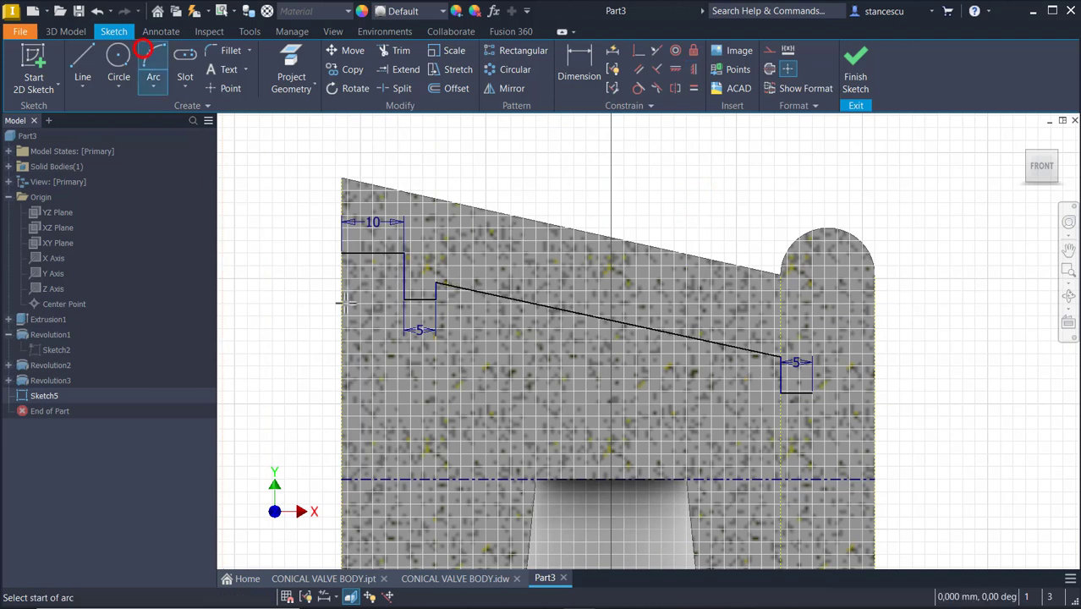
click(812, 394)
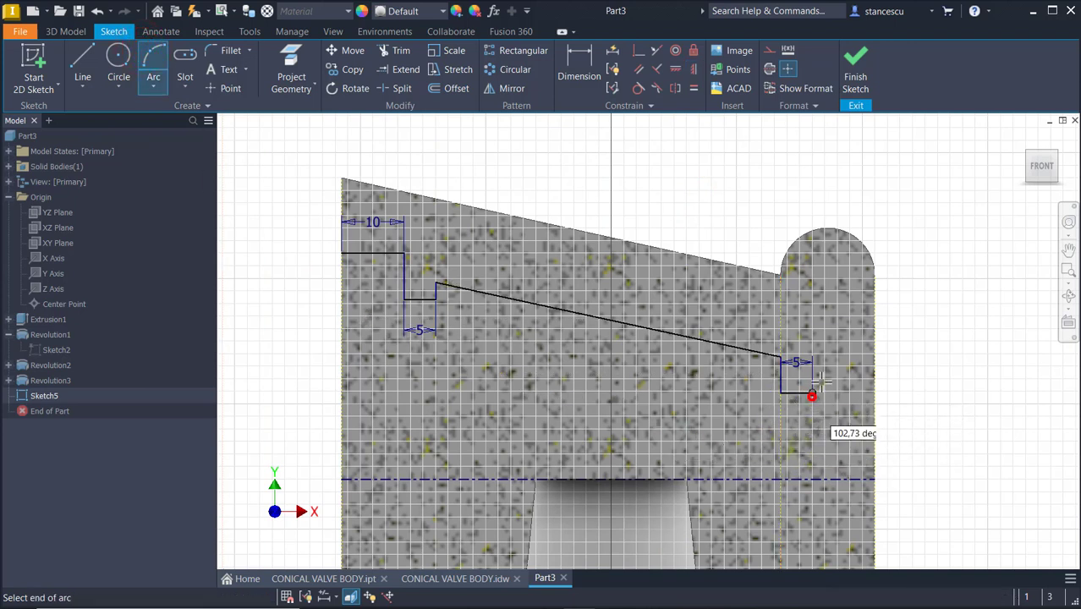
click(876, 318)
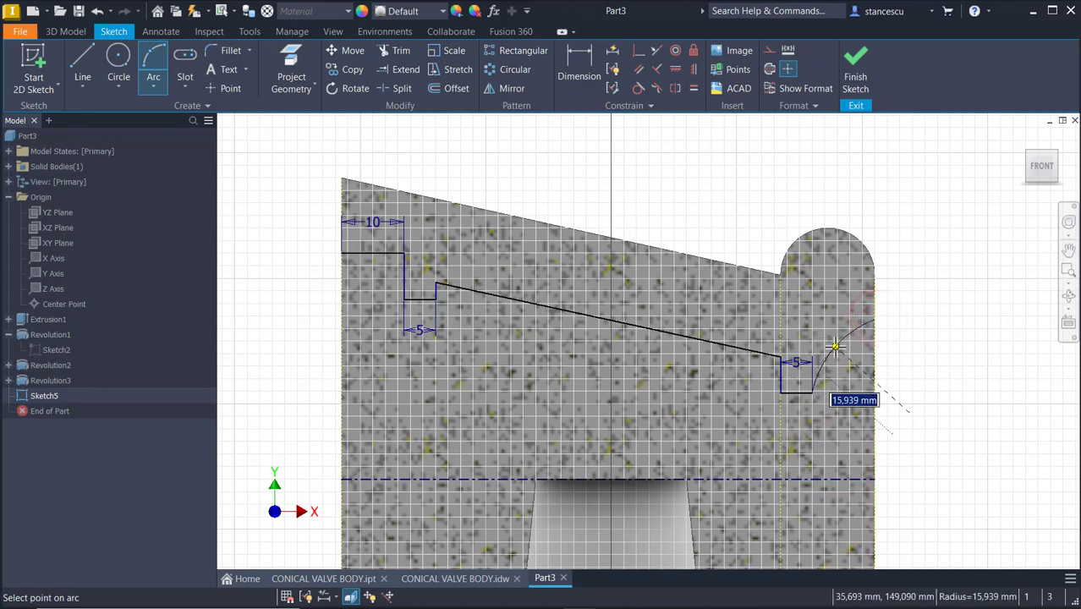
text(25)
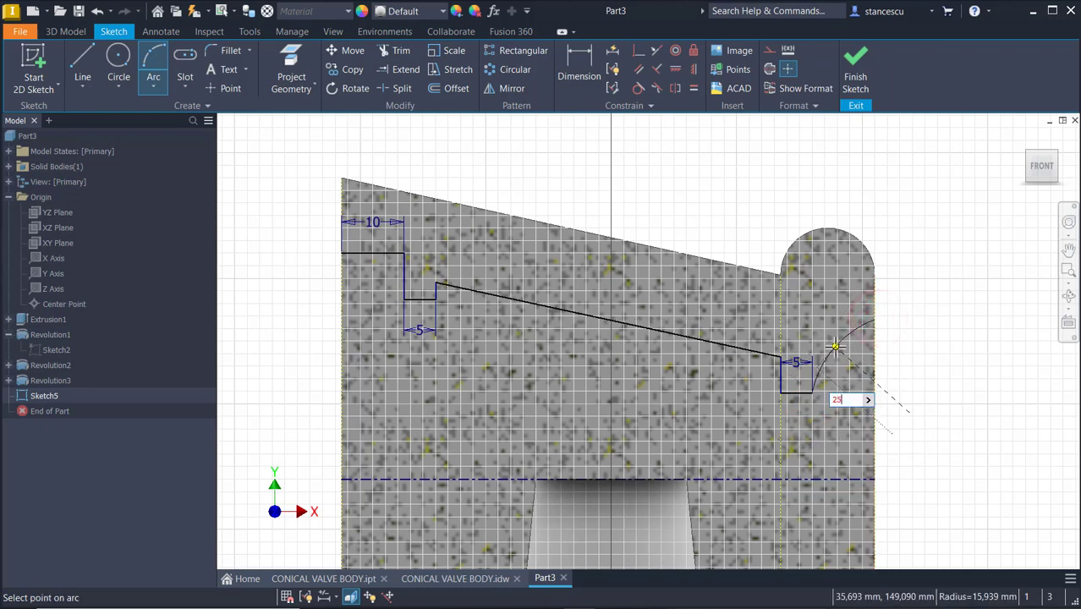
key(Return)
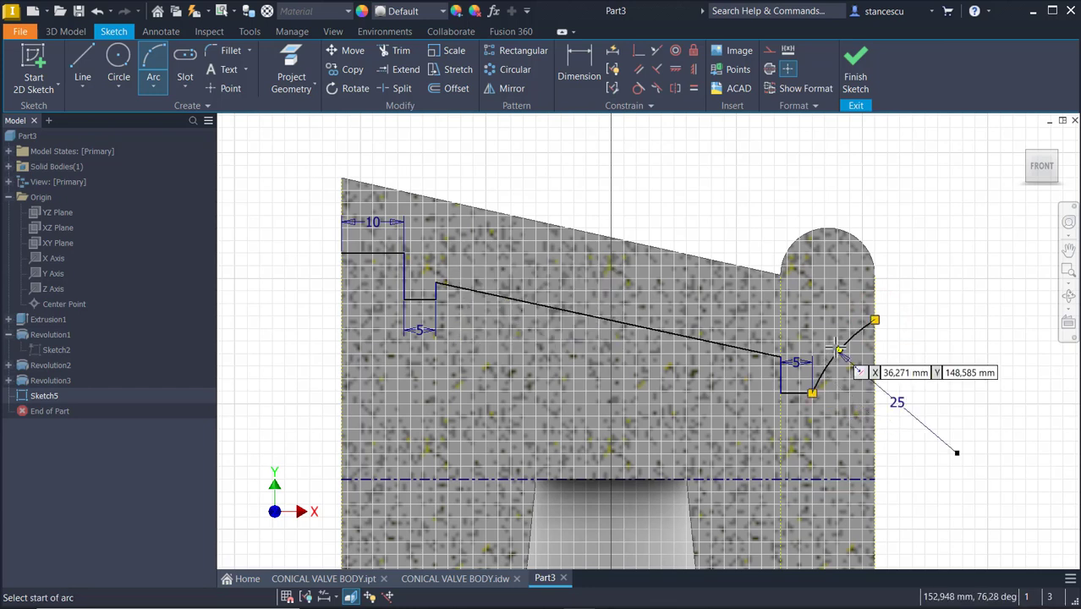
key(Escape)
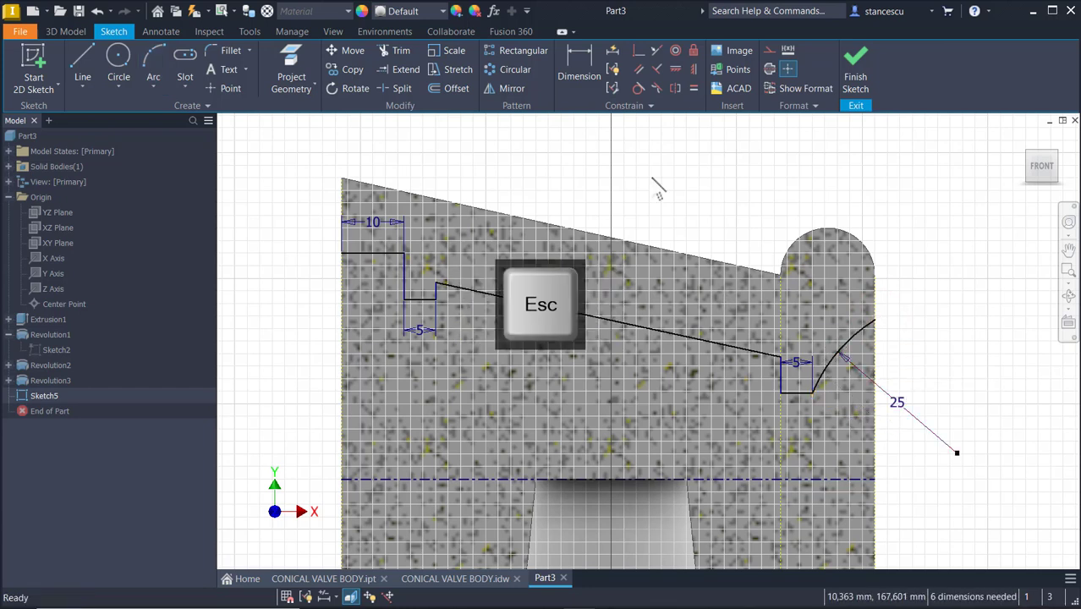
Align the arc's centre horizontally with the head's axis centerline
click(640, 52)
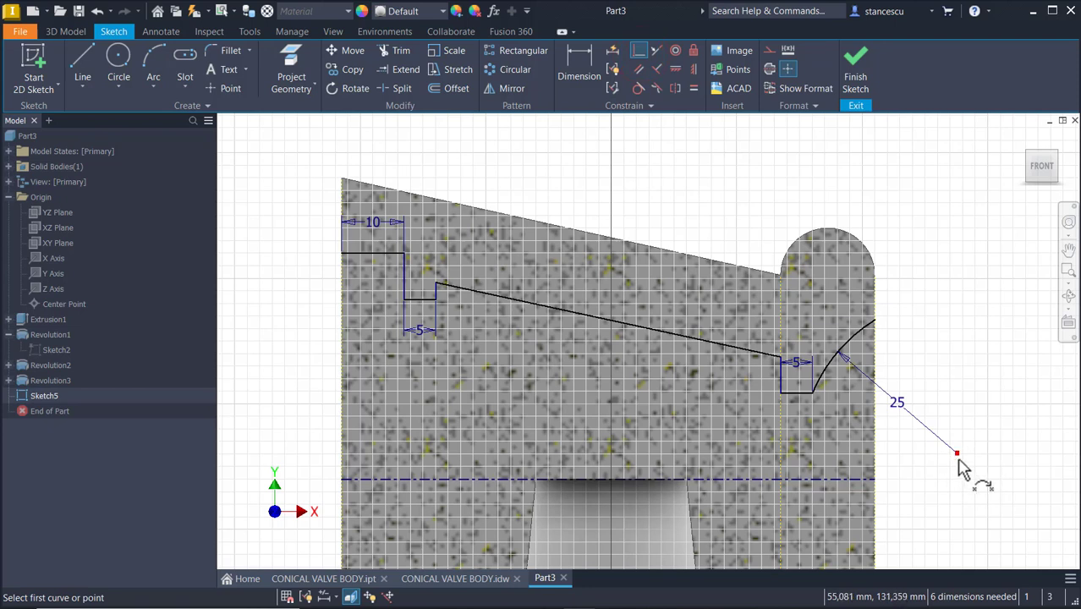
click(957, 454)
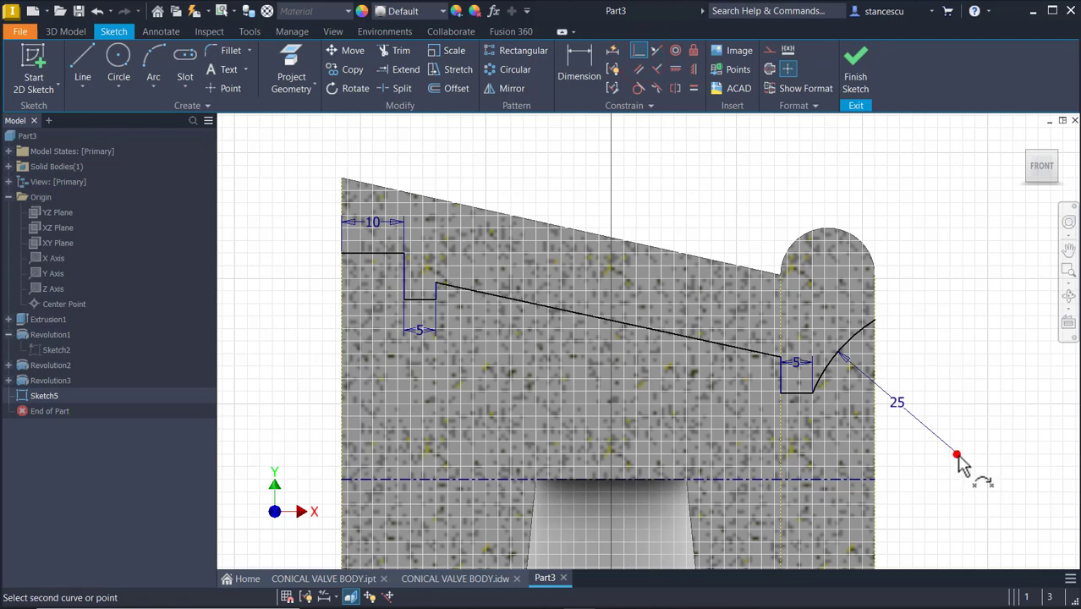
click(822, 480)
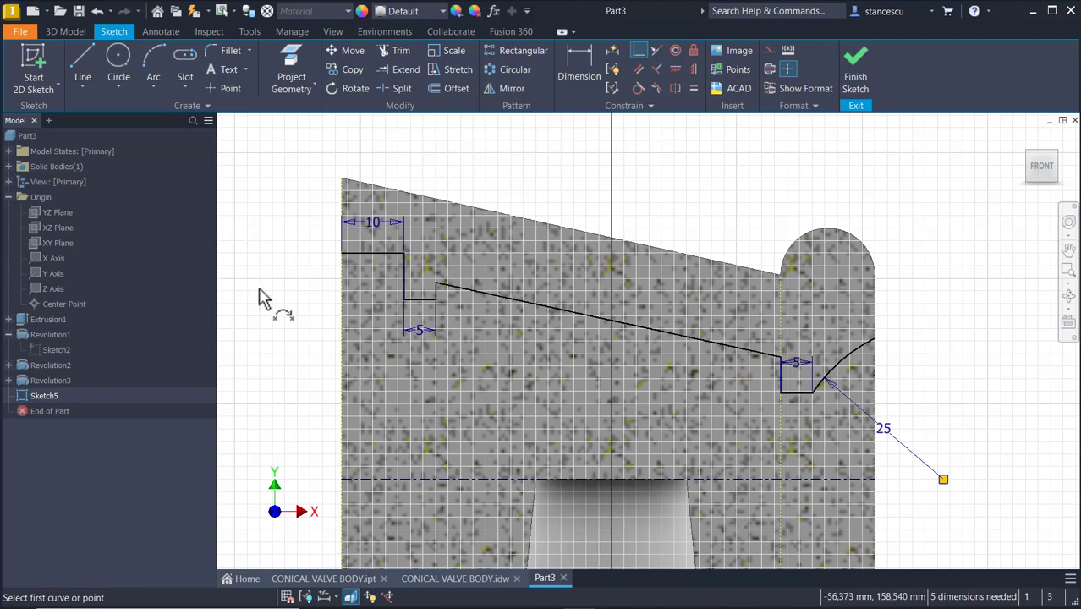
Dimension the top horizontal profile line as a 74 mm diameter about the axis centerline
click(590, 57)
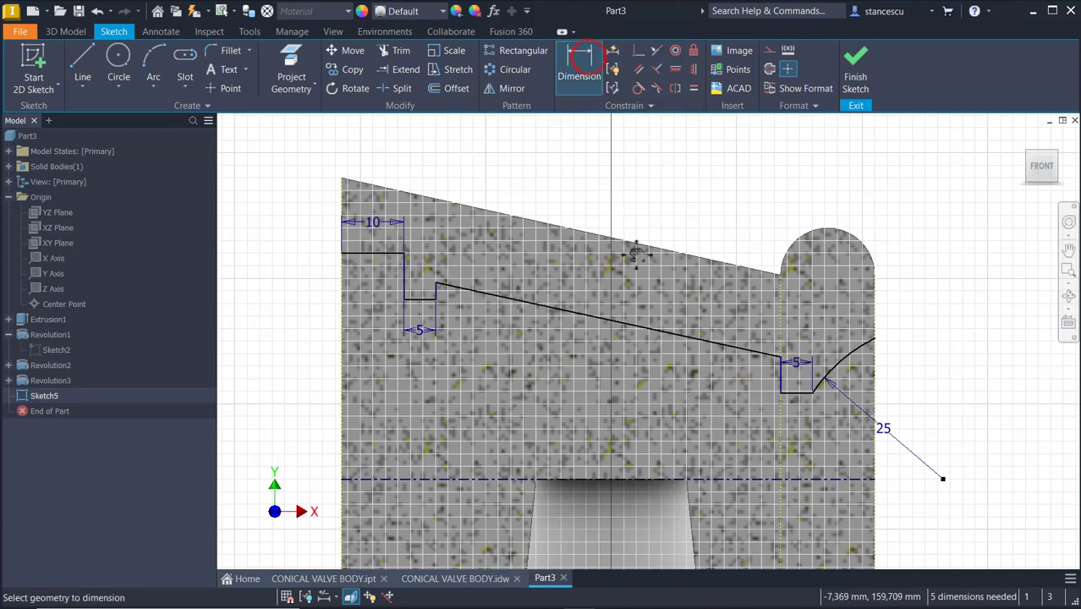
mouse_move(635, 258)
middle_down()
mouse_move(806, 217)
mouse_move(795, 254)
middle_up()
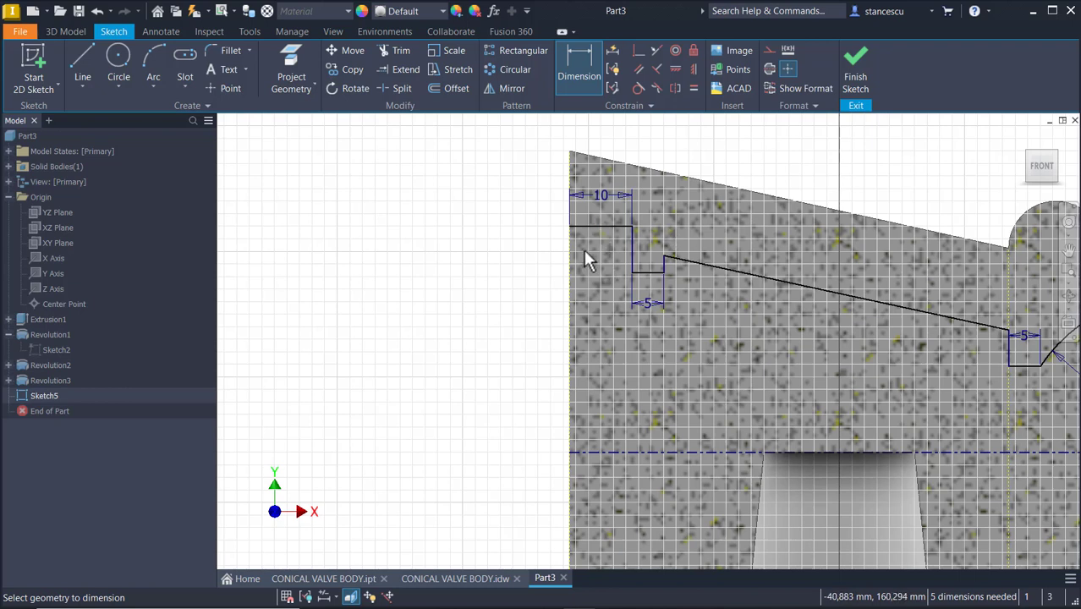
click(580, 226)
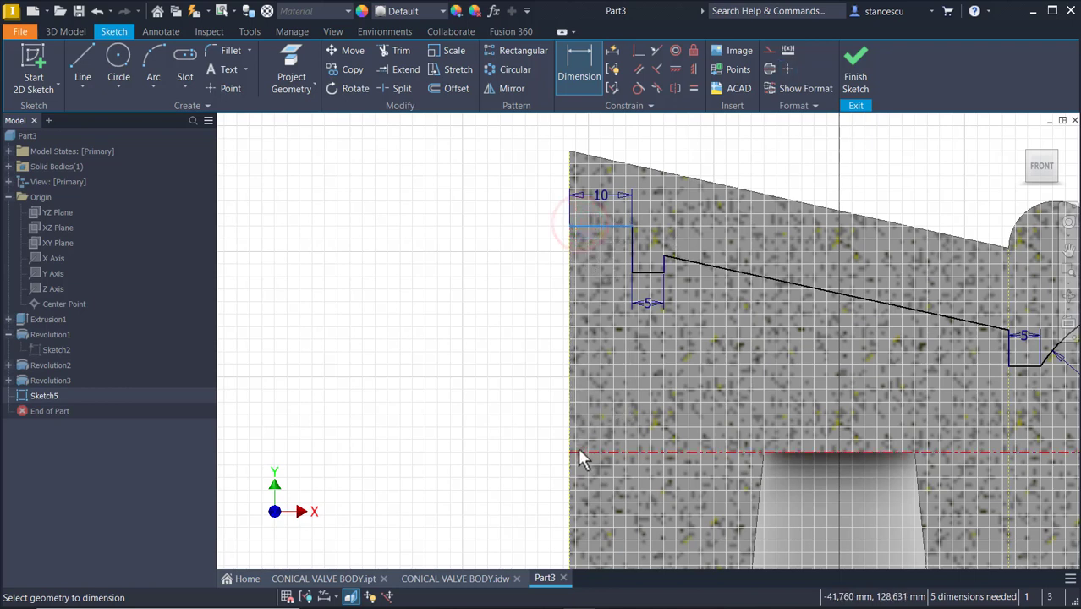
click(576, 449)
click(385, 415)
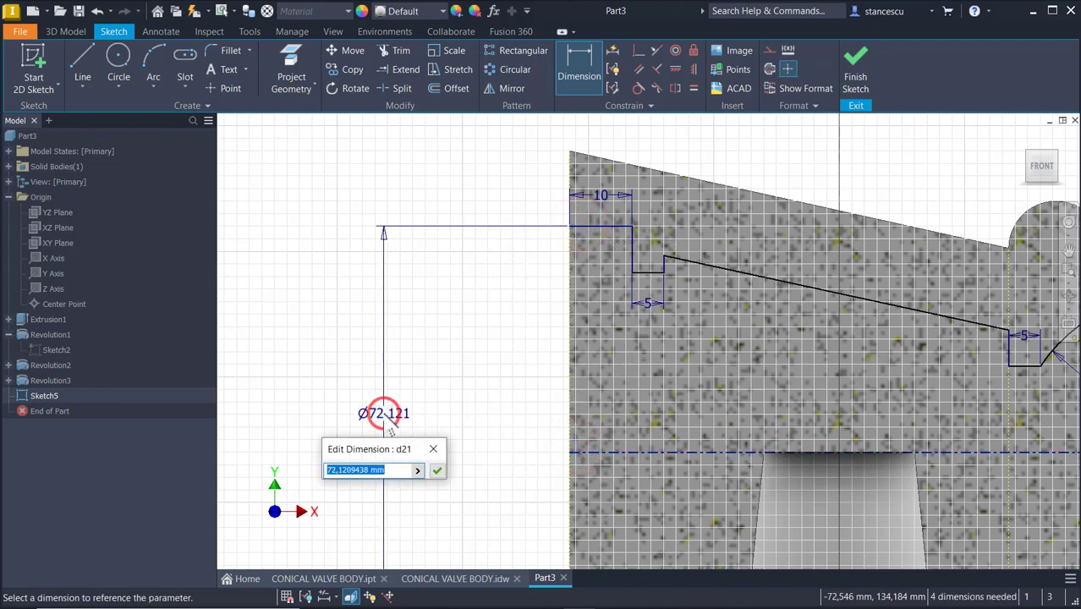
text(74)
key(Return)
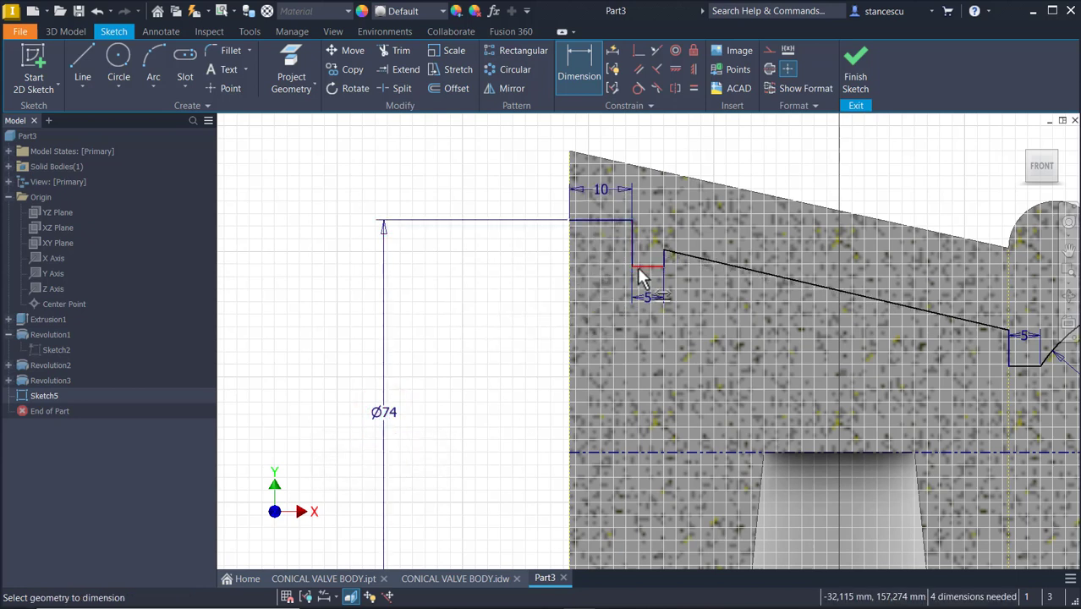
Dimension the first 5 mm step line as a 64 mm diameter about the axis
click(638, 269)
click(614, 452)
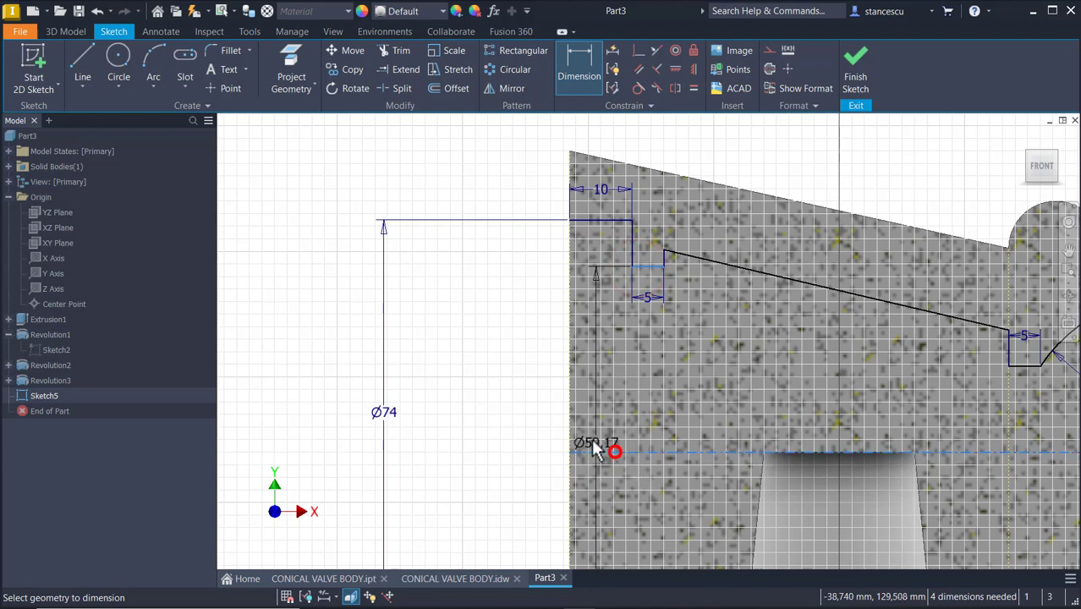
click(490, 425)
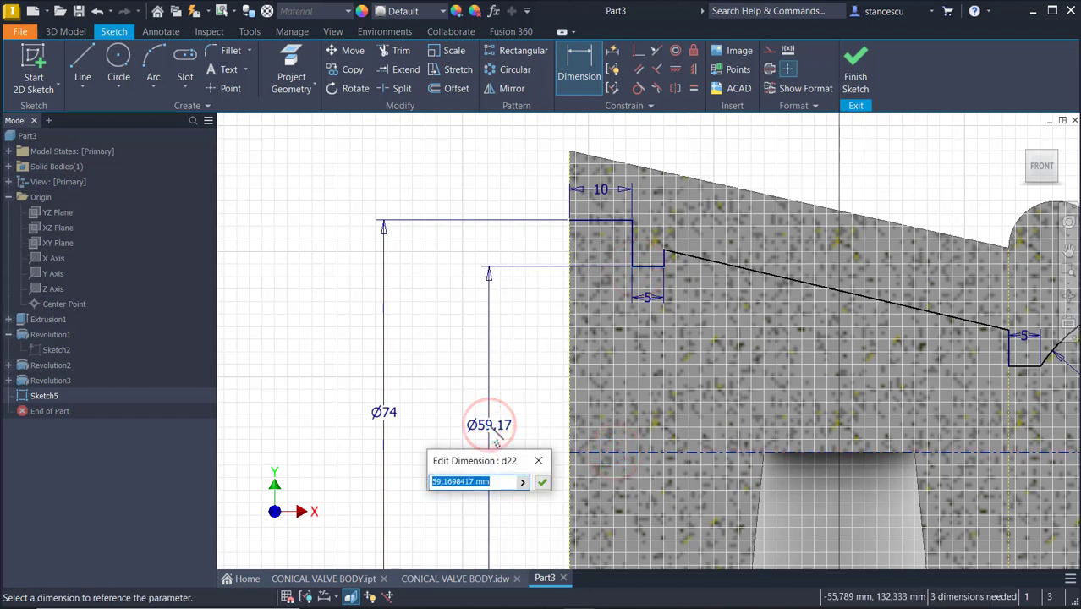
text(64)
key(Return)
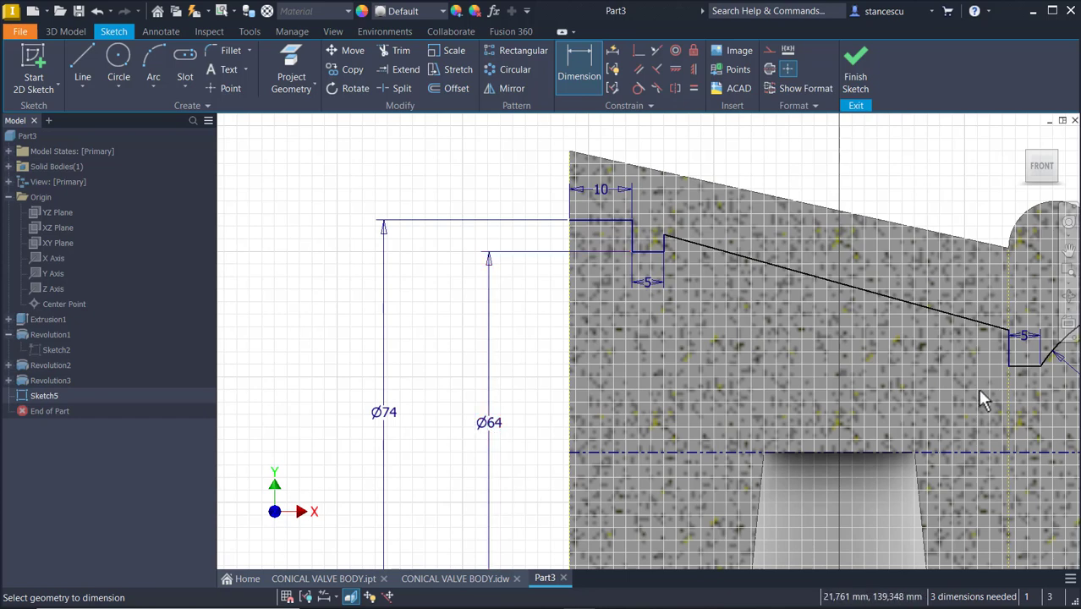
Dimension the lower 5 mm line near the arc as a 35 mm diameter about the axis
middle_drag(942, 358, 761, 397)
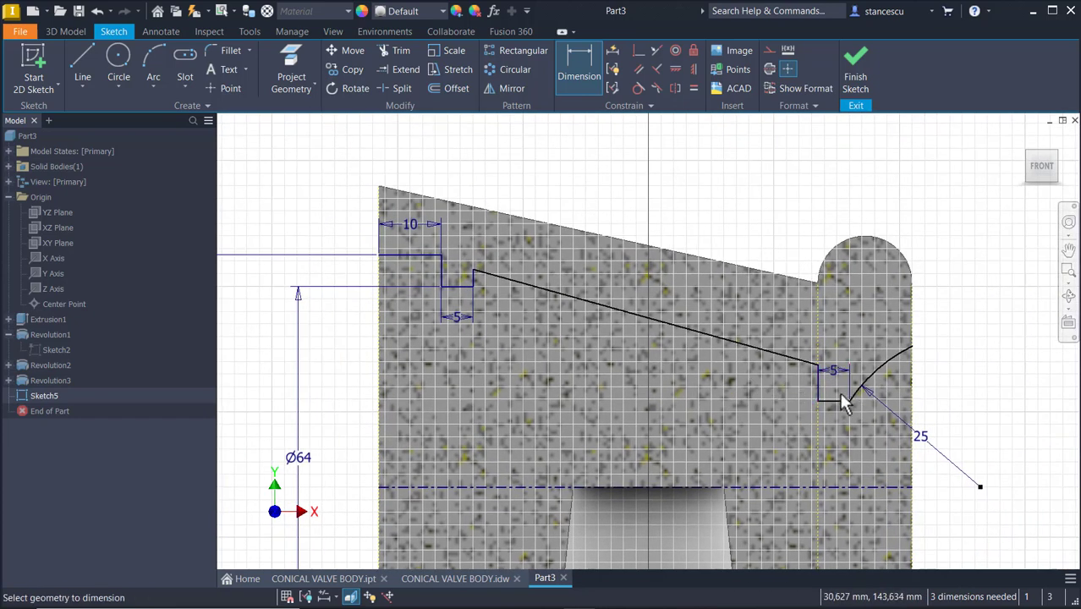
click(823, 401)
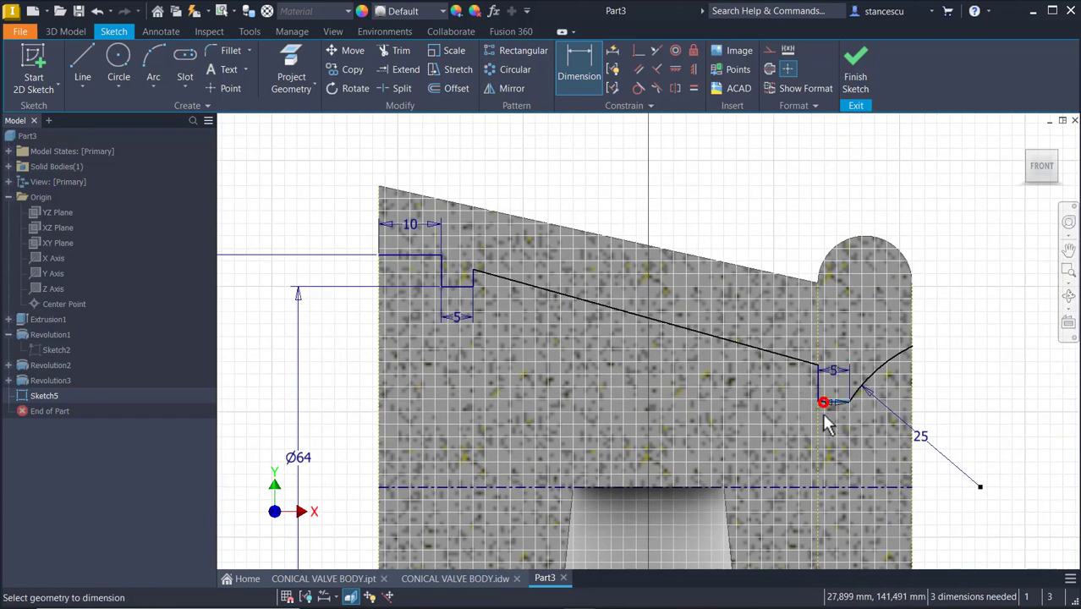
click(792, 488)
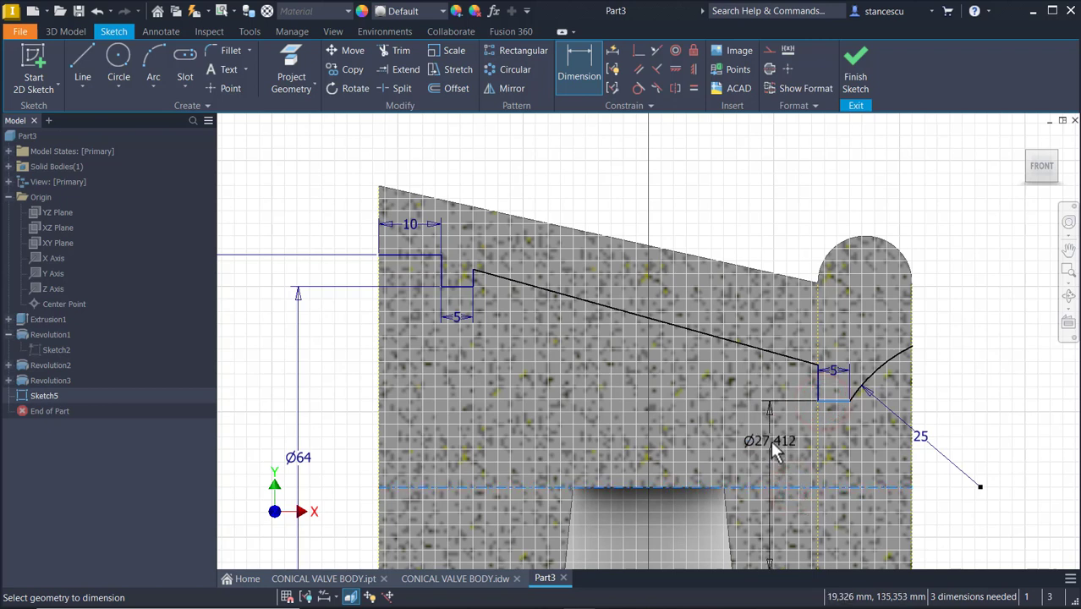
click(771, 449)
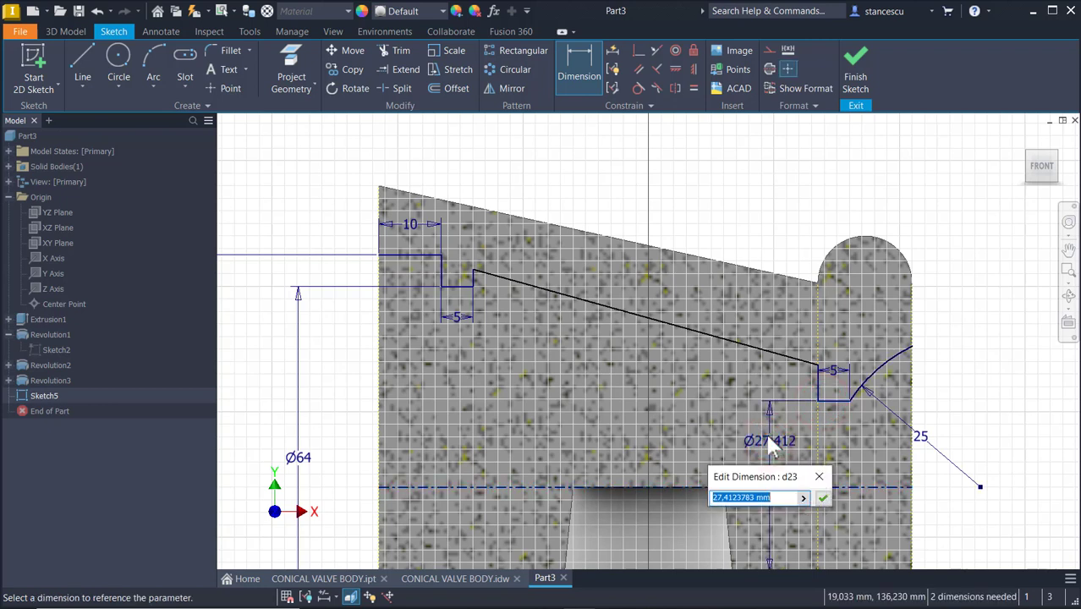
text(35)
key(Return)
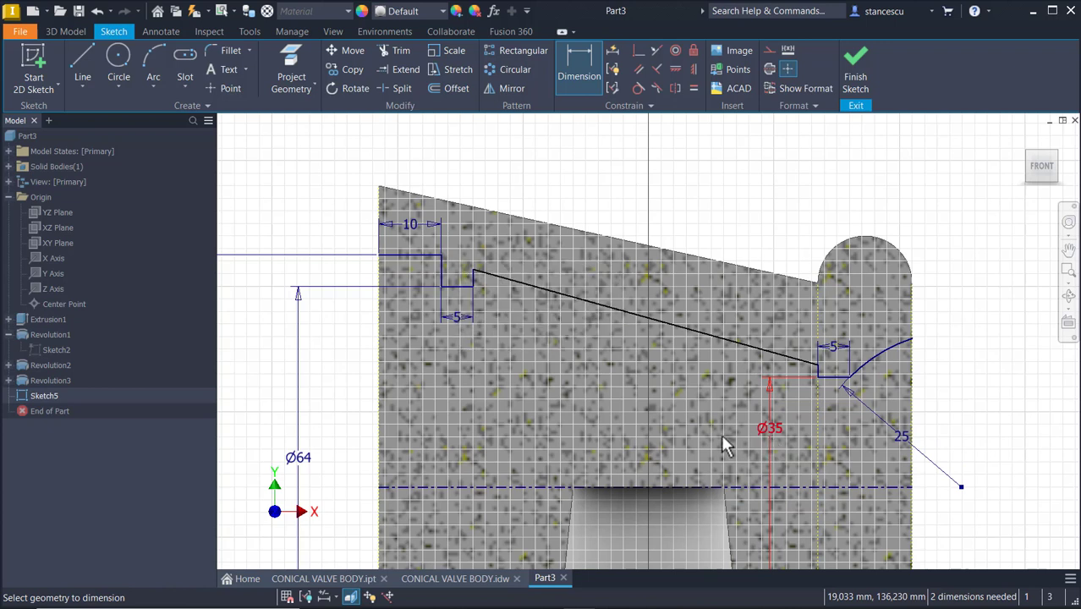
Try to constrain the long inner sloped line parallel to the head's tapered outer edge
click(639, 69)
click(625, 317)
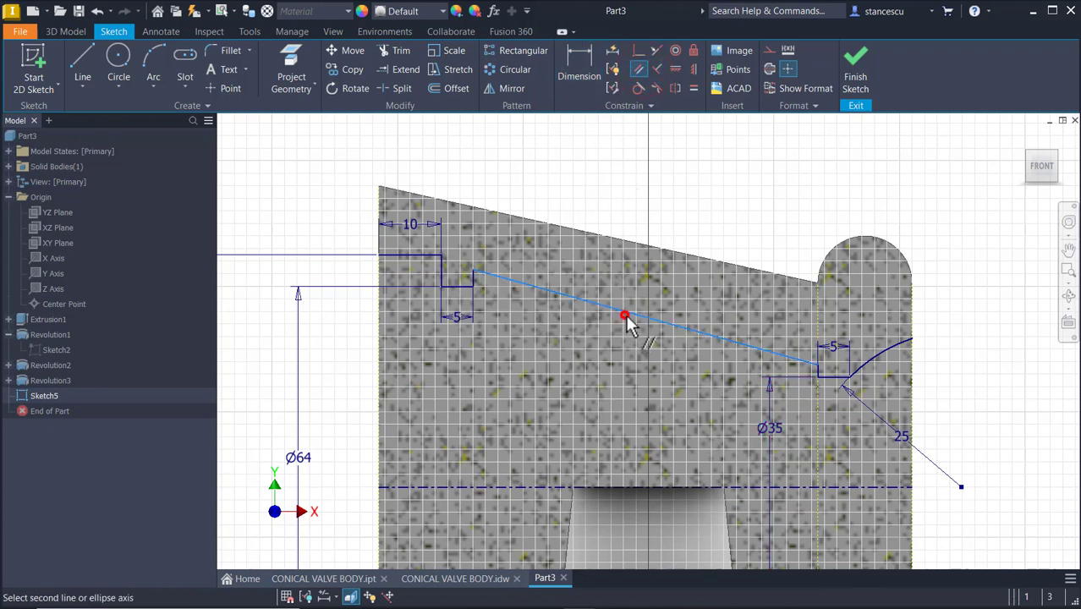
click(633, 244)
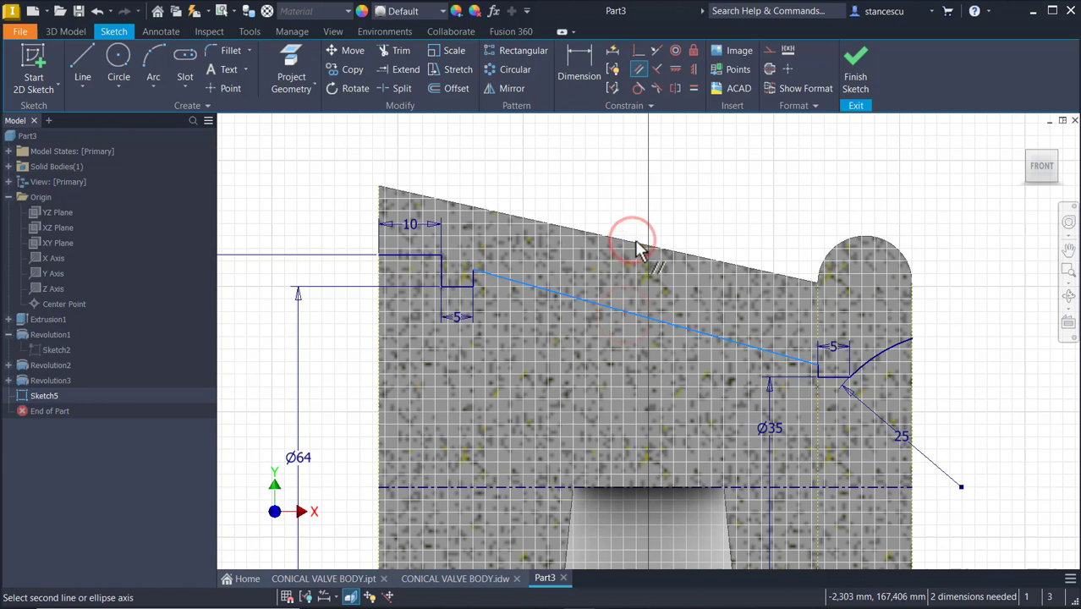
Project the head's tapered outer edge into the sketch
click(292, 64)
click(558, 225)
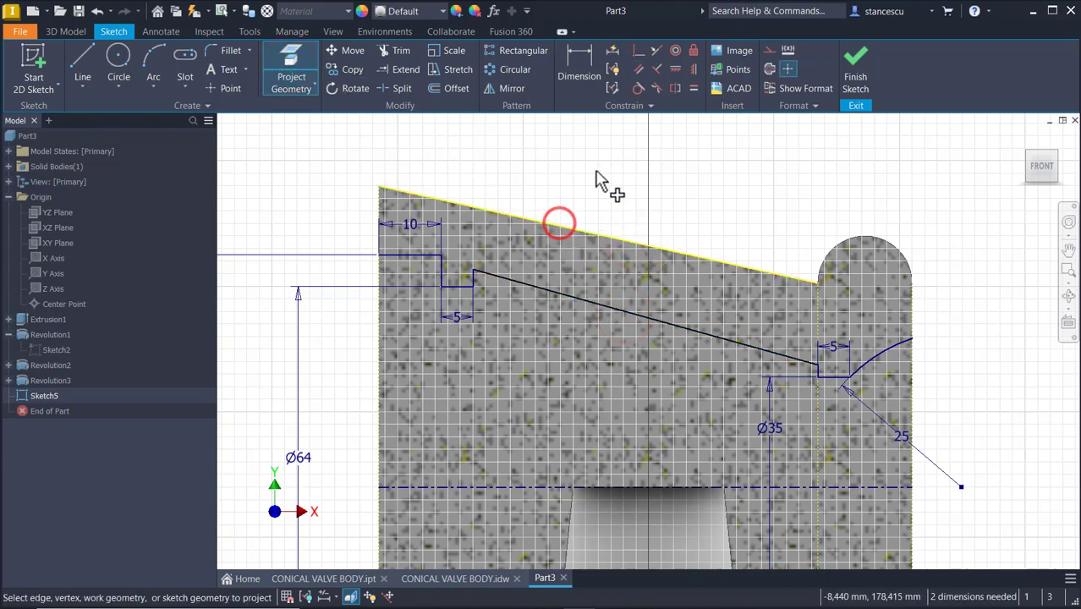
Finish projecting and convert the projected tapered outer edge into construction geometry
click(596, 172)
key(Escape)
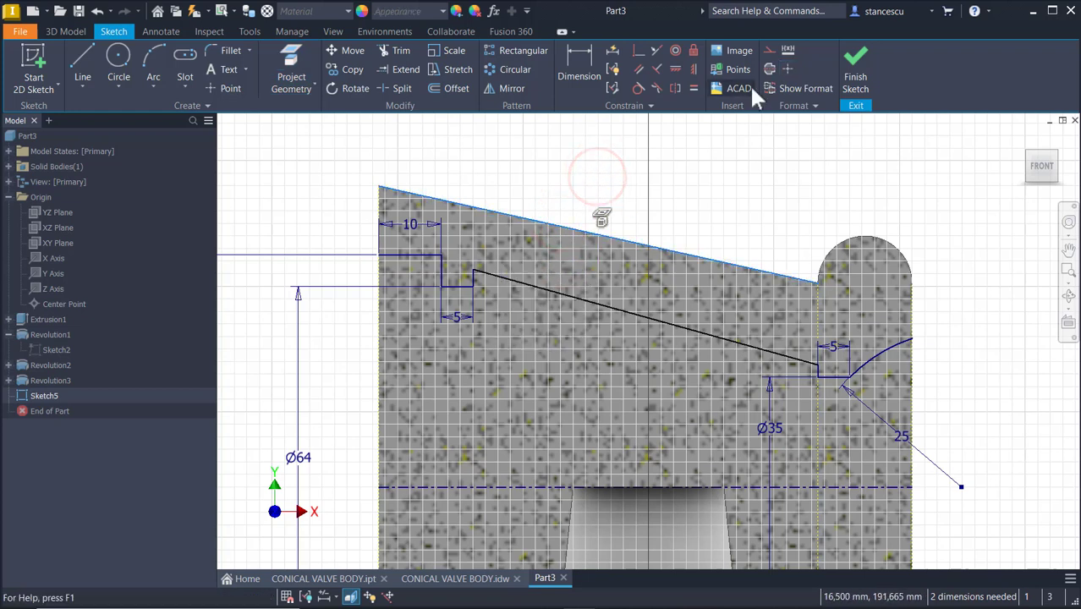
click(767, 49)
click(751, 164)
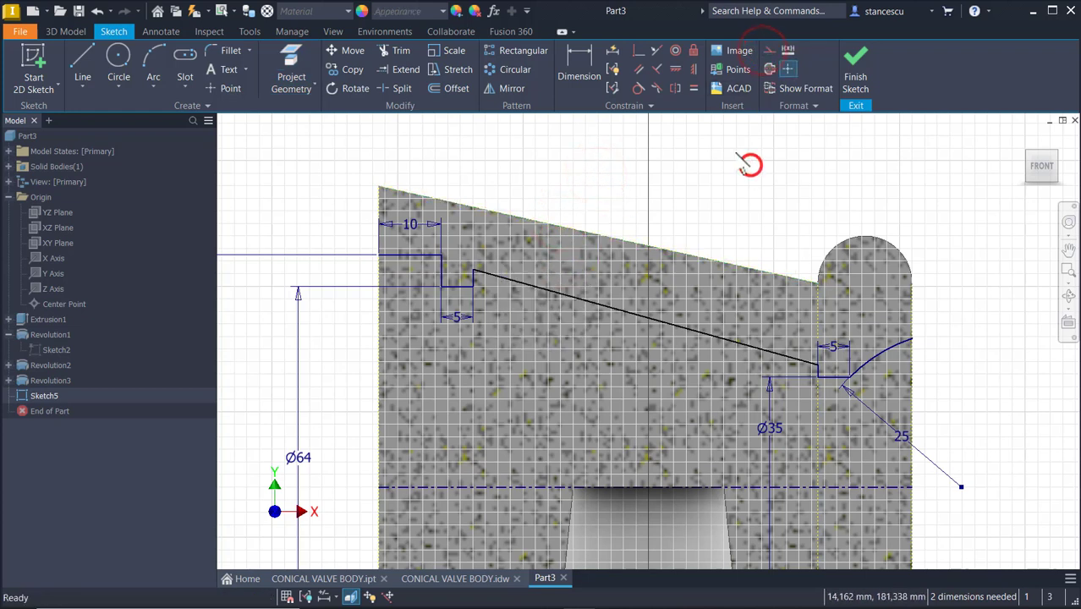
Constrain the long inner sloped line parallel to the projected tapered edge
click(638, 68)
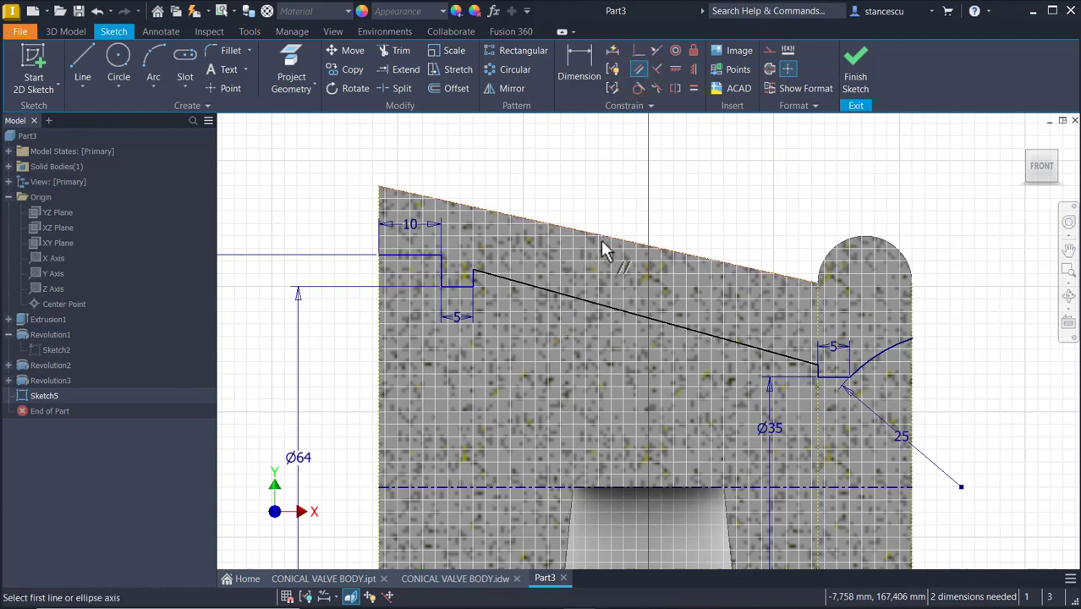
click(600, 240)
click(596, 304)
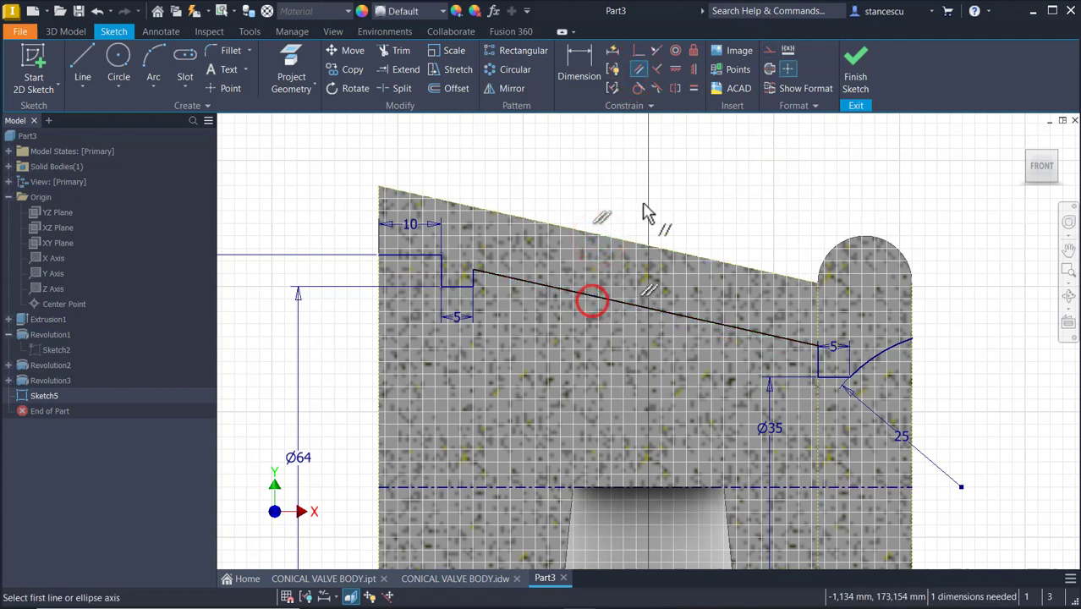
Dimension the distance between the inner sloped line and the tapered edge as 10 mm
click(588, 49)
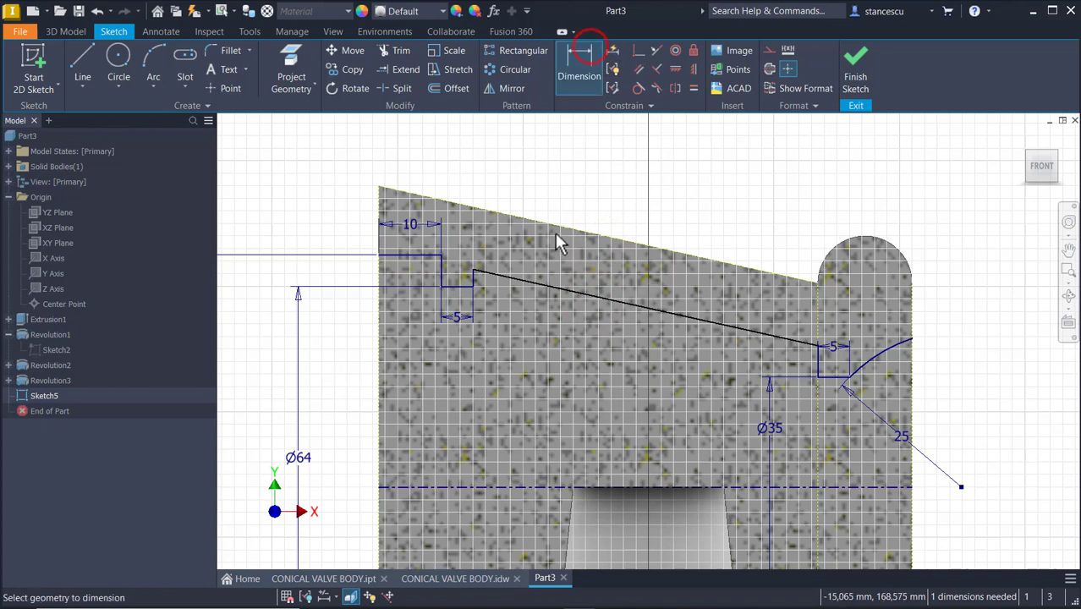
click(554, 229)
click(551, 286)
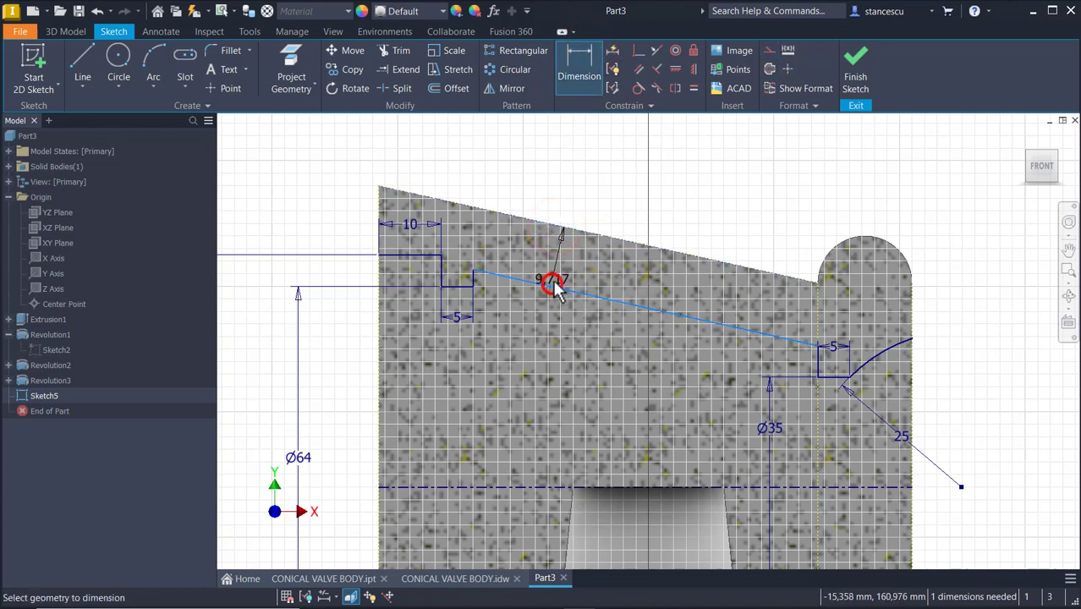
click(584, 193)
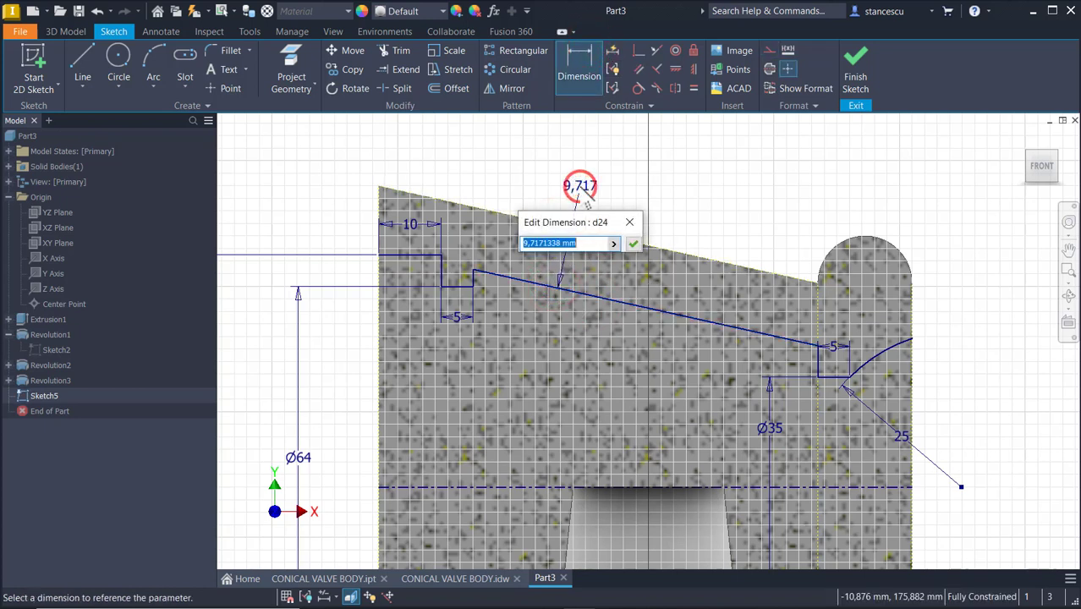
text(10)
key(Return)
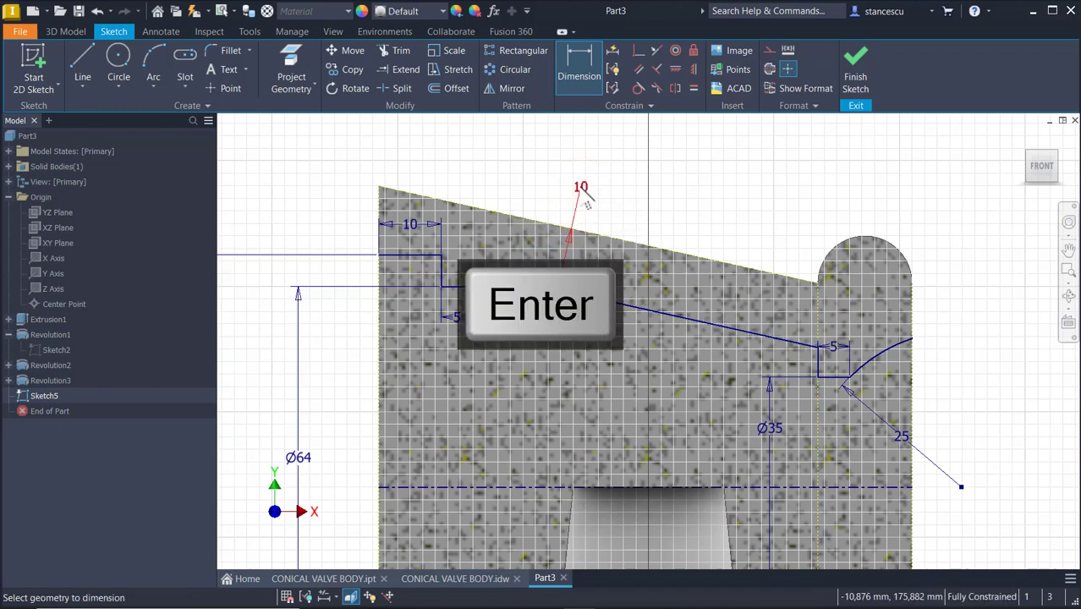
Draw vertical lines closing the cavity profile down to the axis at the head's left face and right end
middle_drag(755, 386, 670, 317)
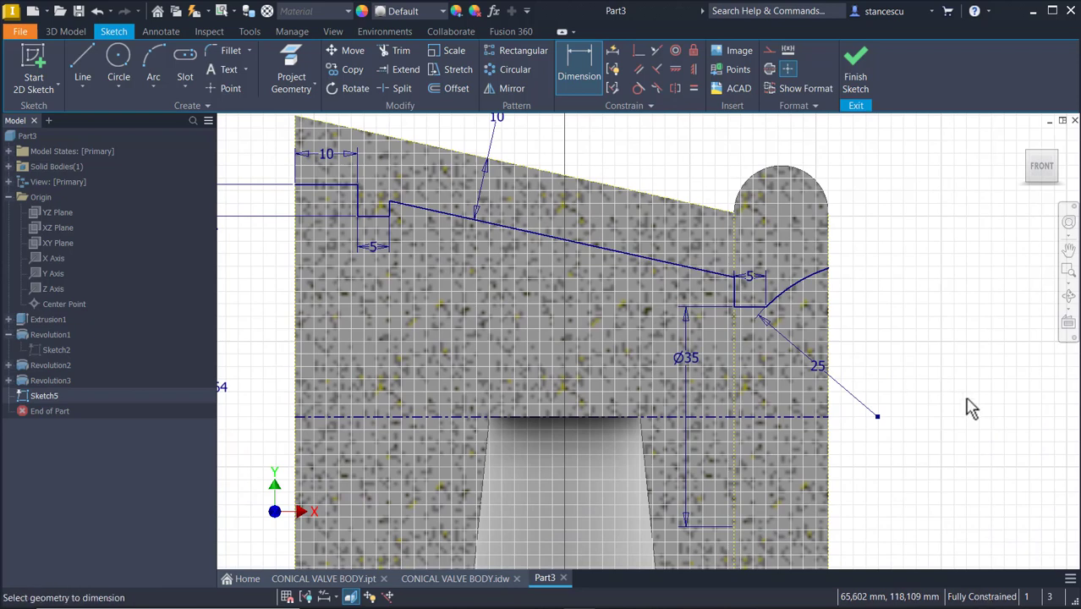
scroll(947, 300, down, 2)
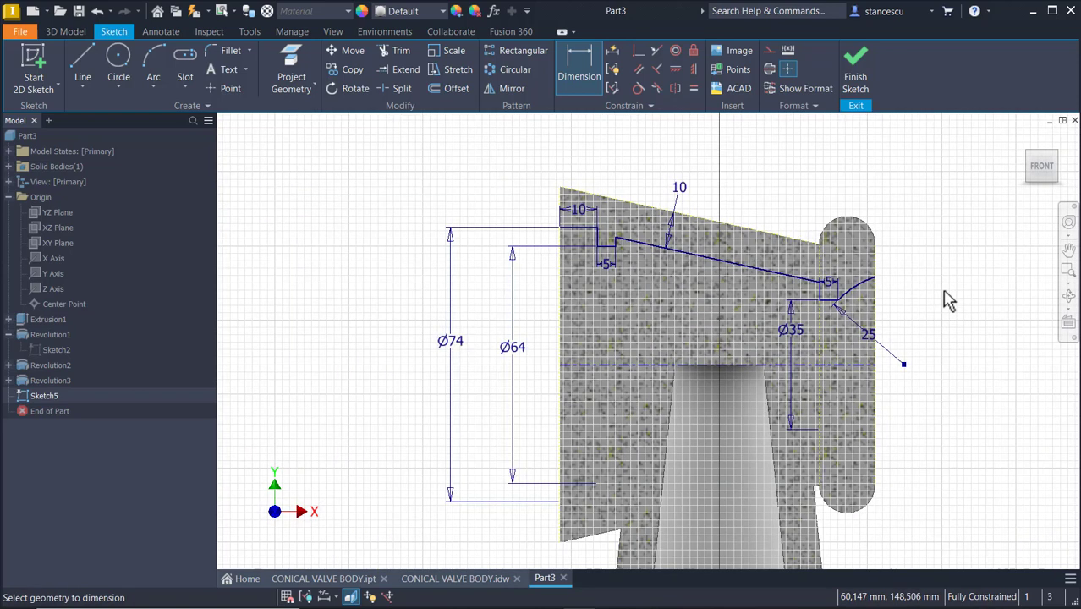
middle_drag(942, 289, 879, 289)
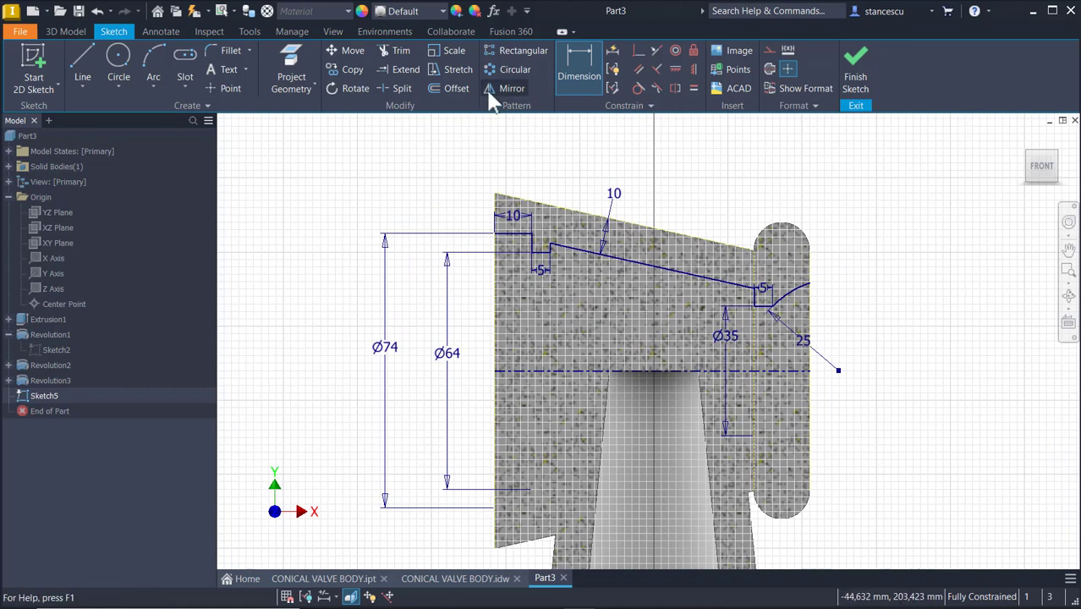
click(81, 62)
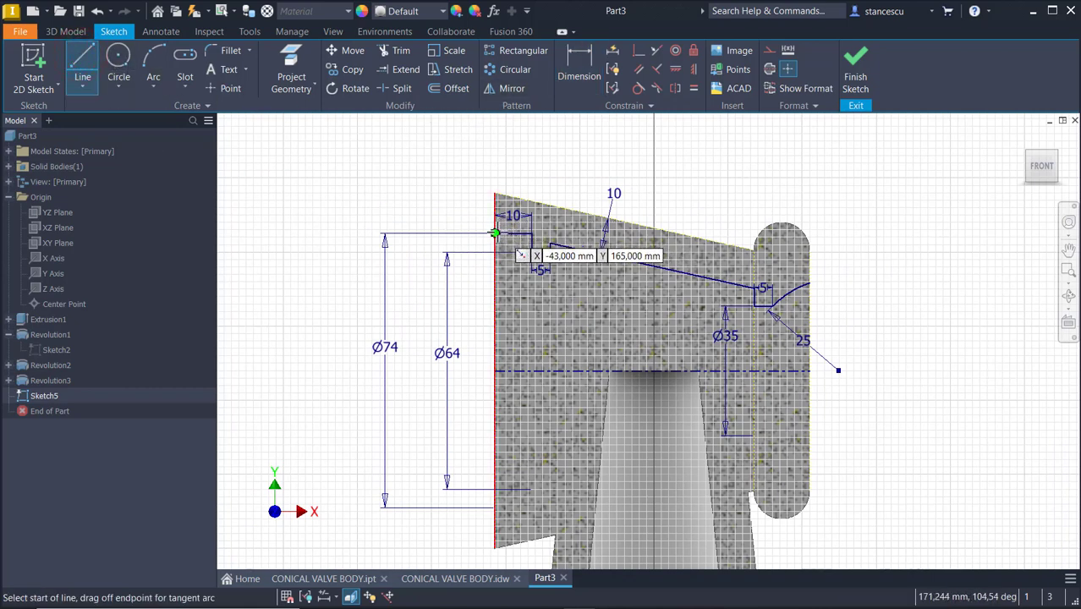
click(495, 233)
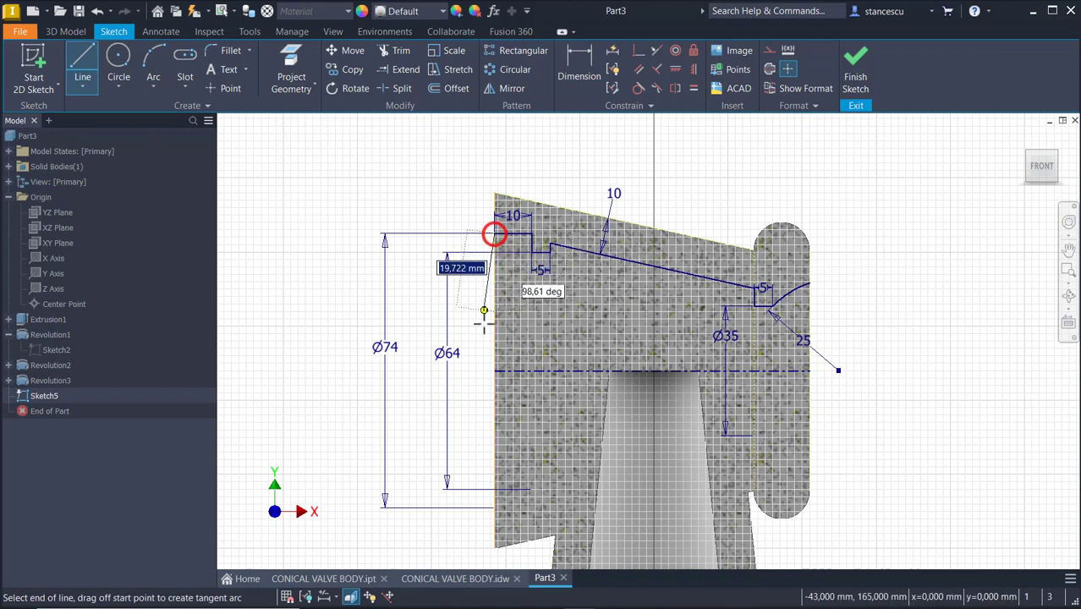
click(495, 369)
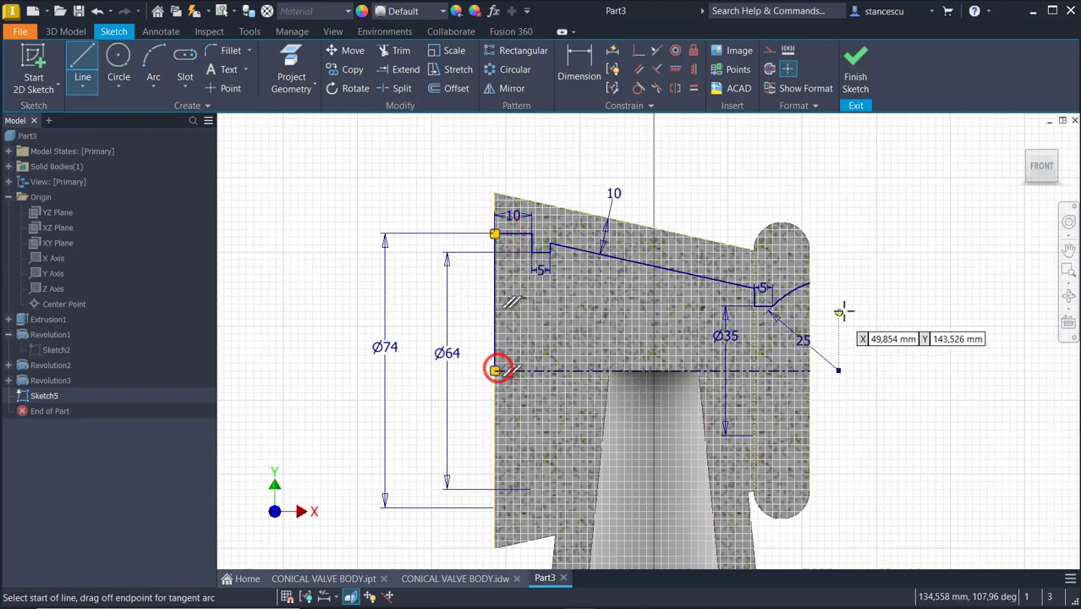
click(811, 283)
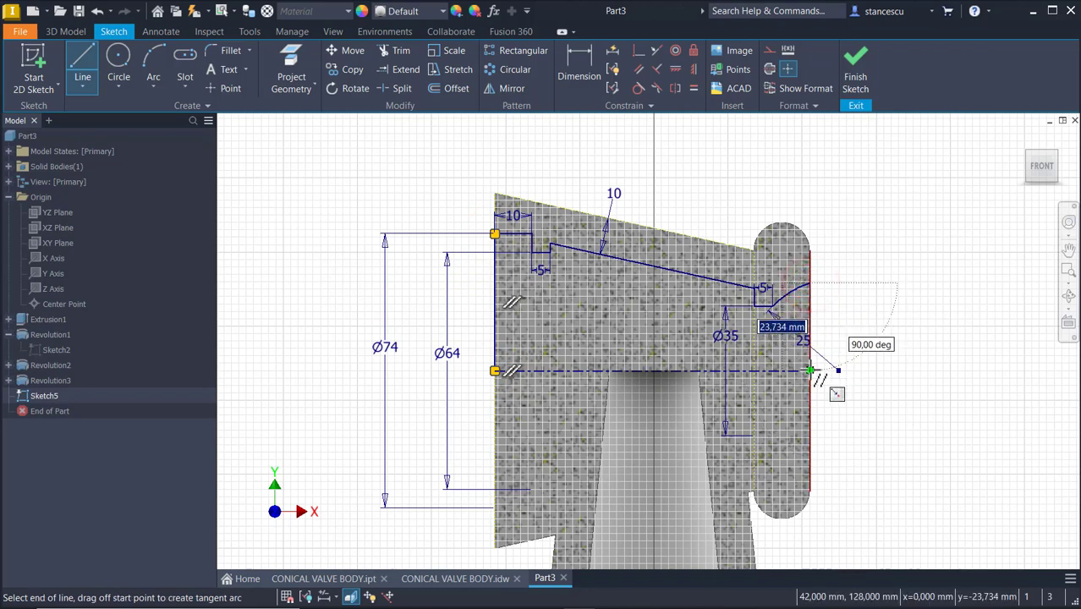
click(810, 369)
key(Escape)
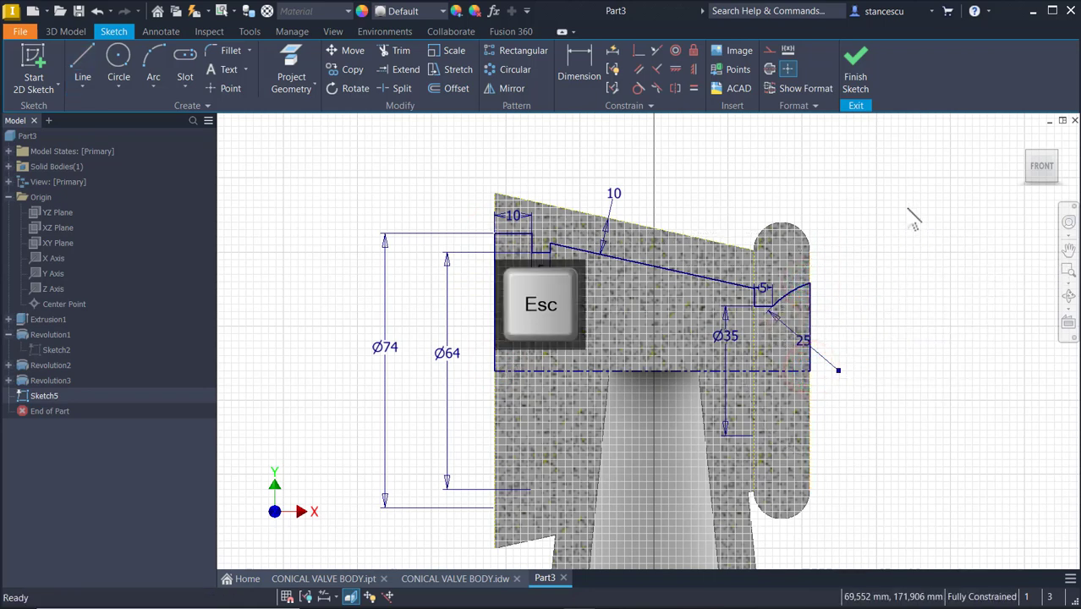
Finish the sketch and revolve the cavity profile 360° as a cut around the axis
click(855, 85)
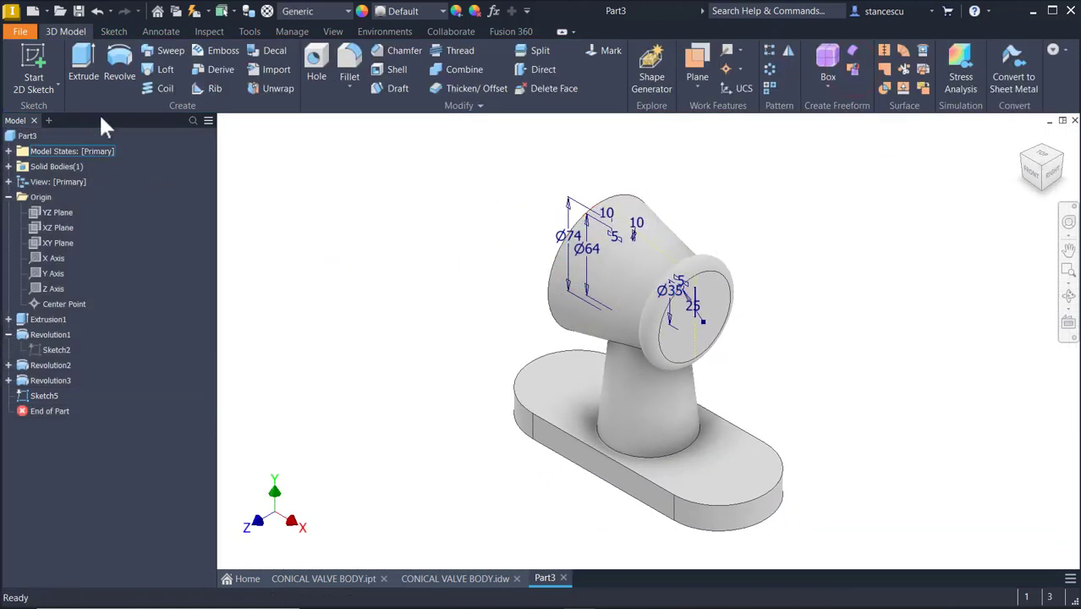
click(120, 71)
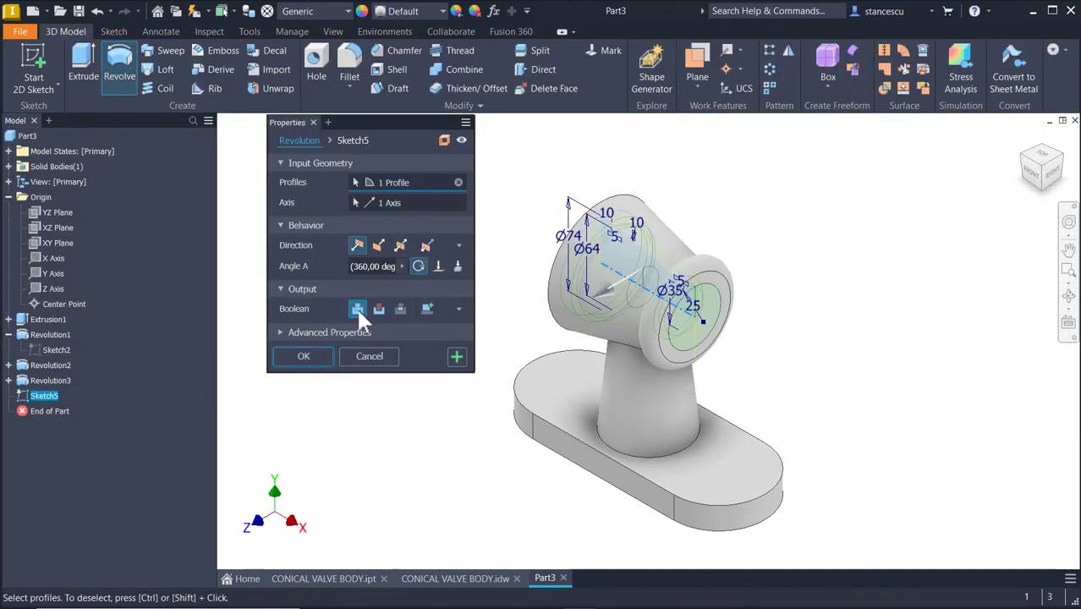
click(379, 309)
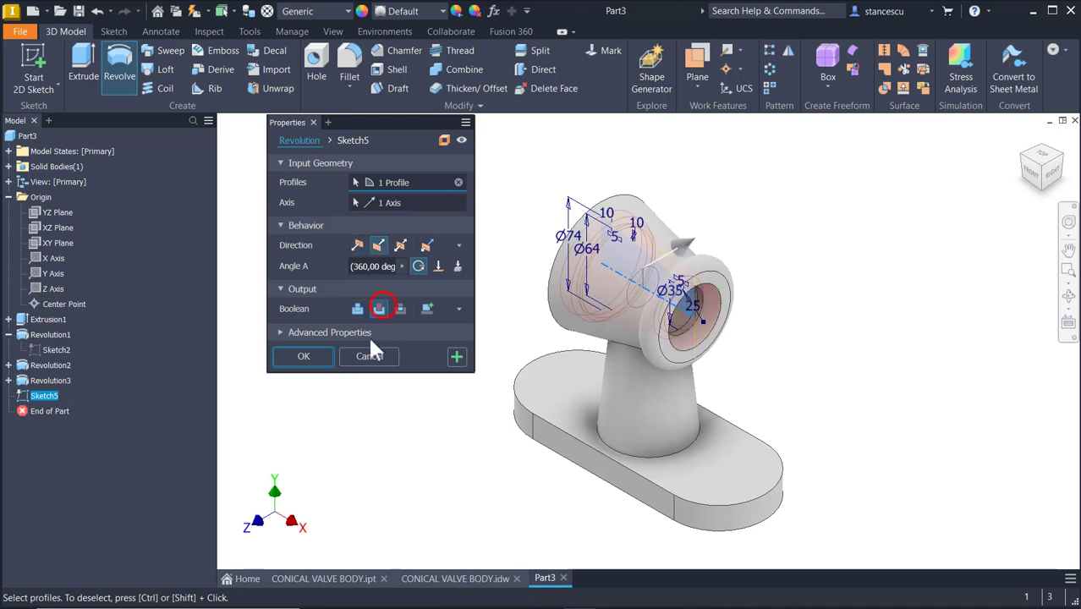
click(300, 356)
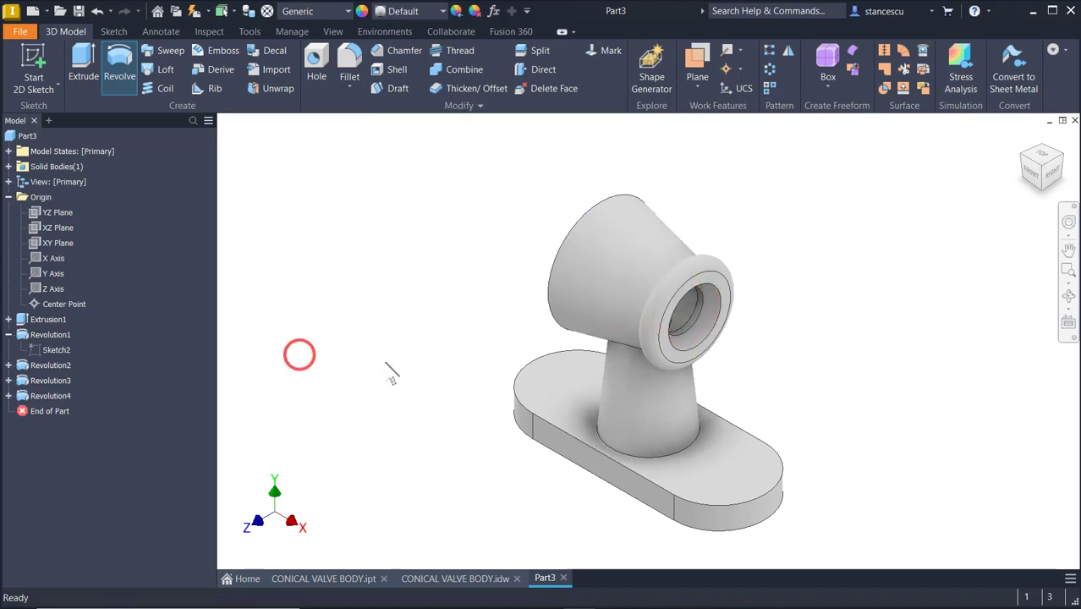
Review the full reference drawing sheet and return to the part
shift+middle_drag(818, 315, 819, 318)
key(F6)
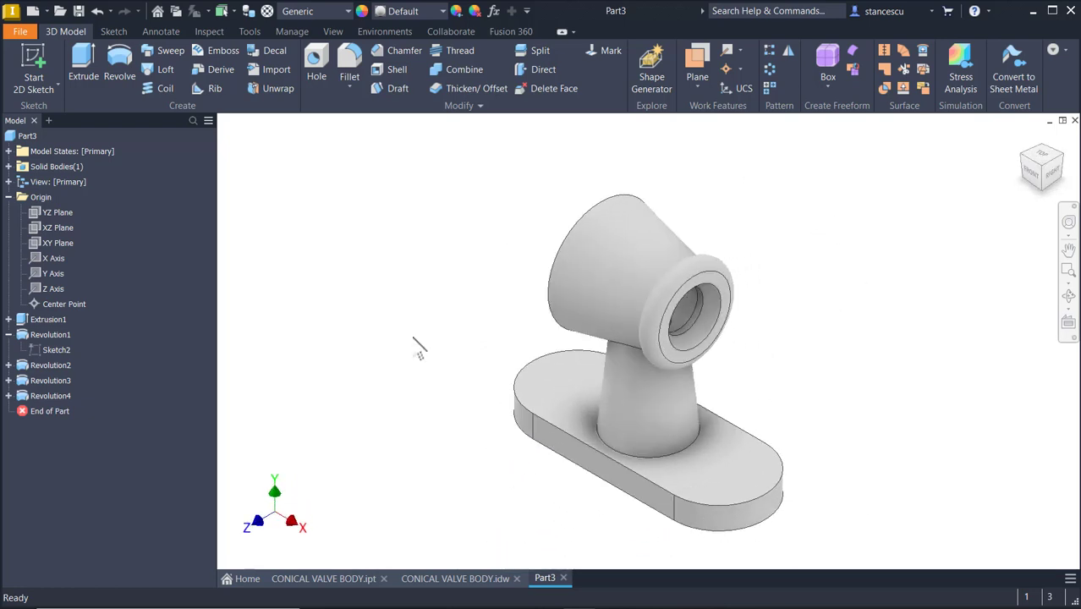
click(427, 578)
key(Escape)
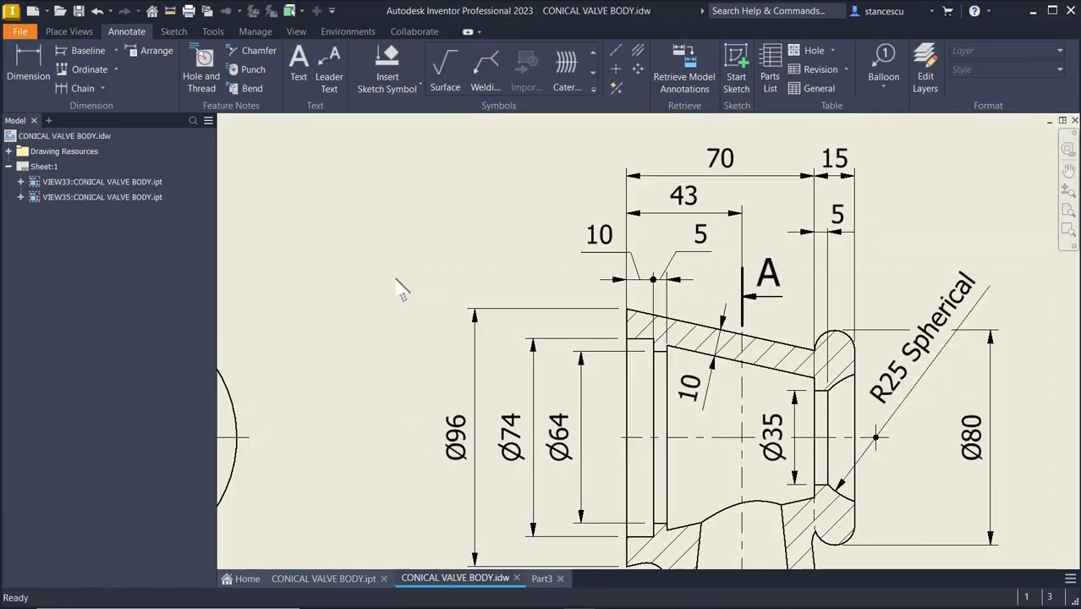
key(Home)
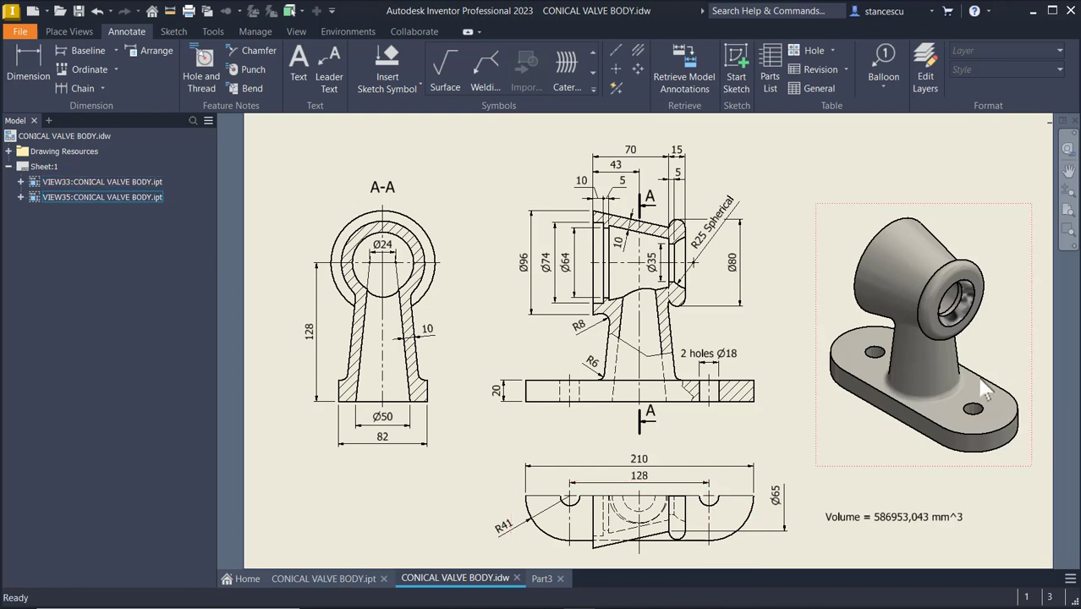
click(542, 580)
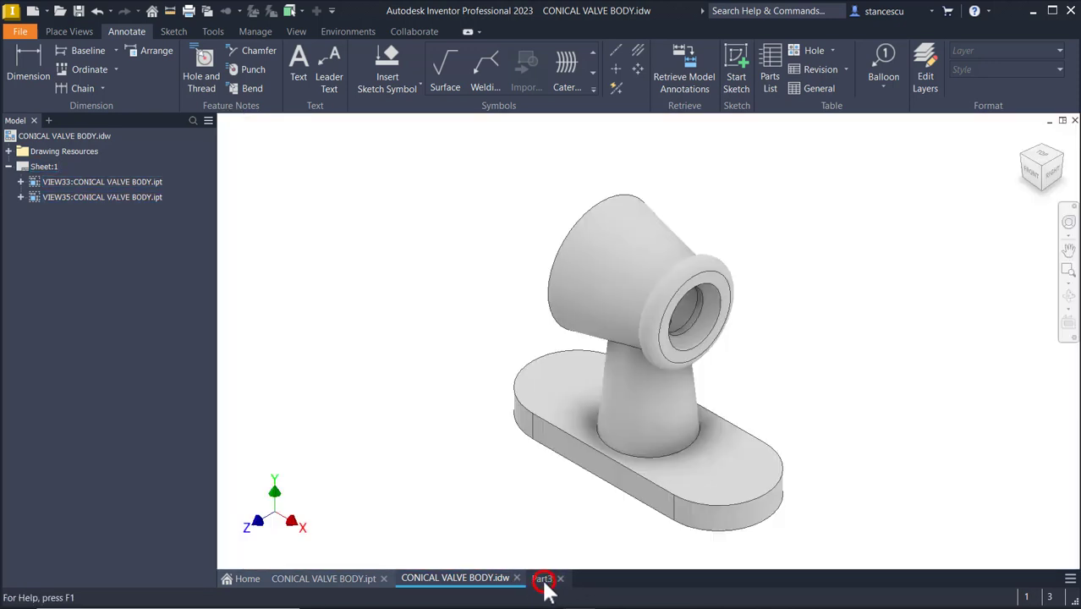
Create a sketch on the base plate's top face and finish it
click(723, 458)
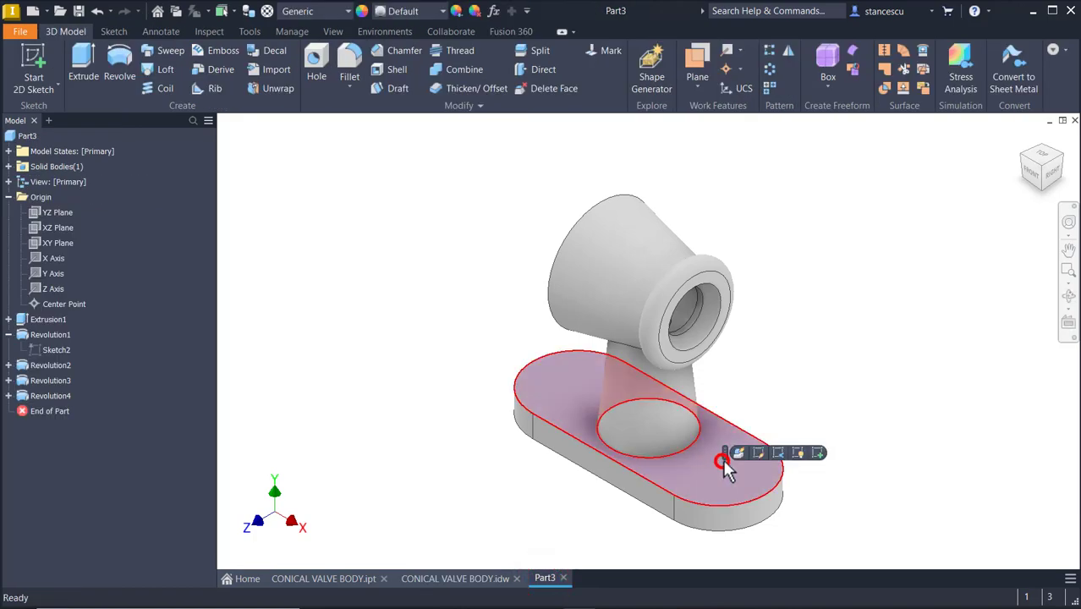
click(817, 452)
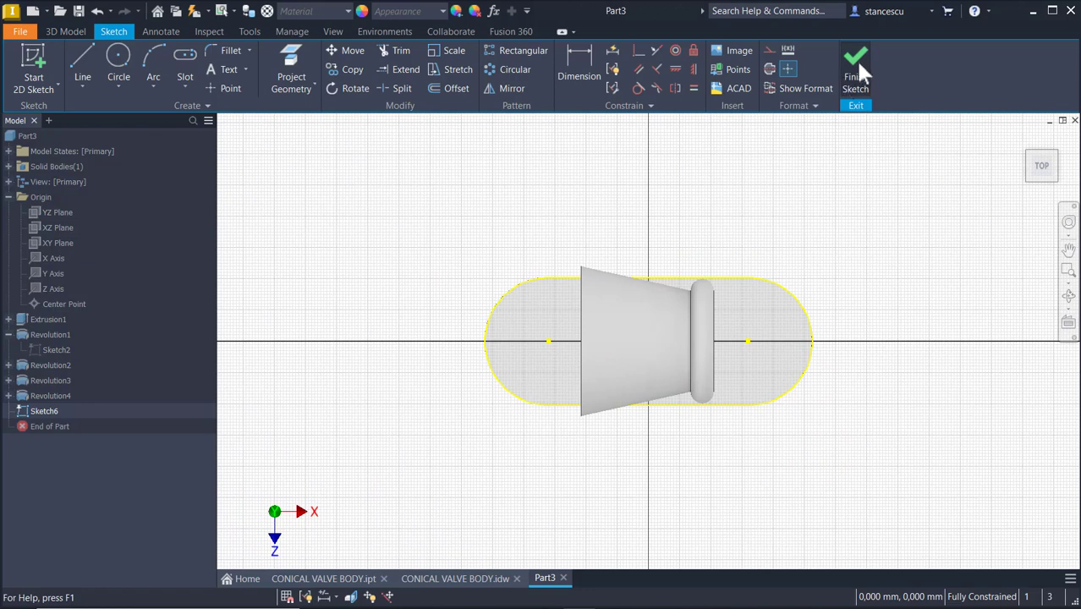
click(855, 57)
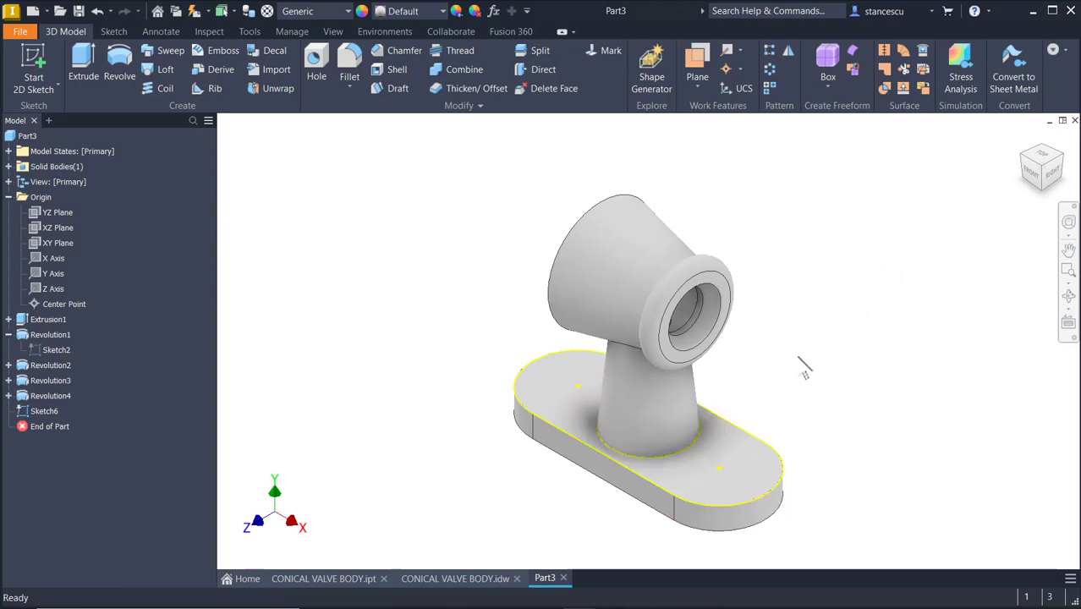
Examine the Part and Sketch settings in Application Options, then close the dialog
click(403, 263)
key(alt)
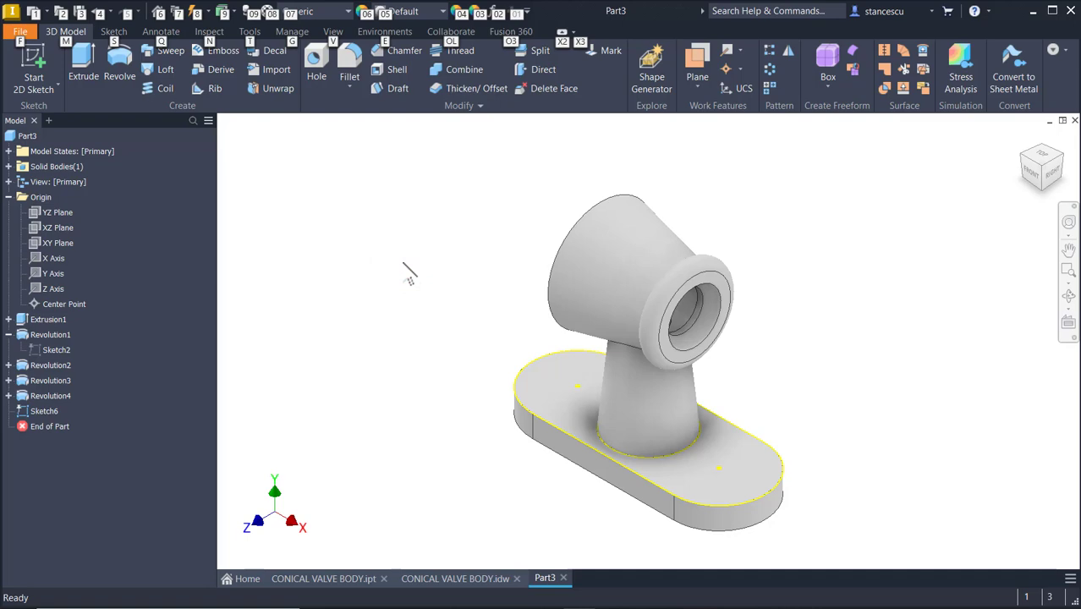
key(f)
key(Escape)
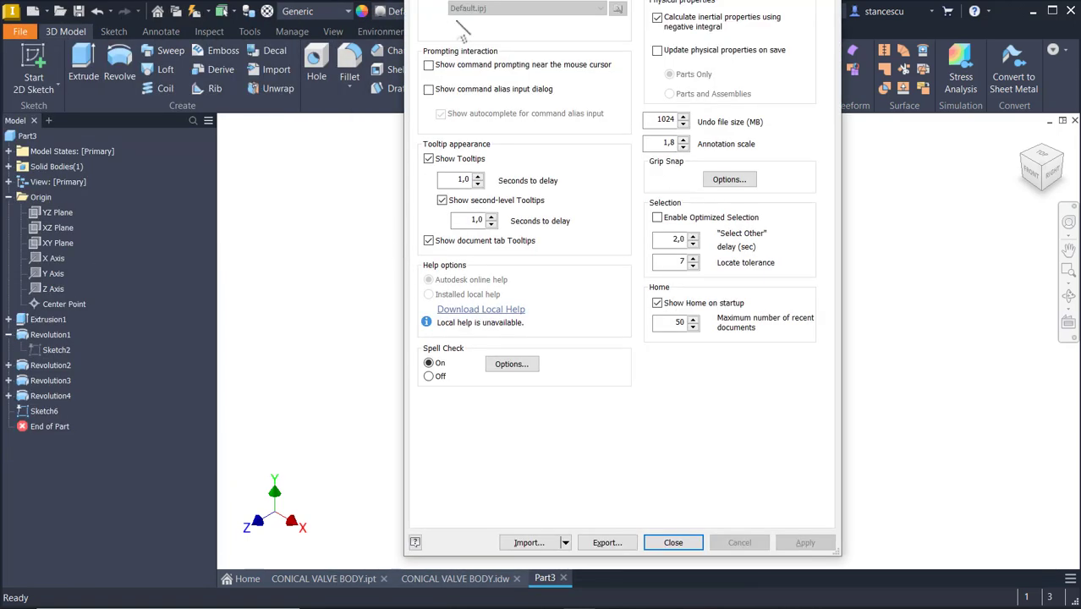
drag(567, 0, 427, 59)
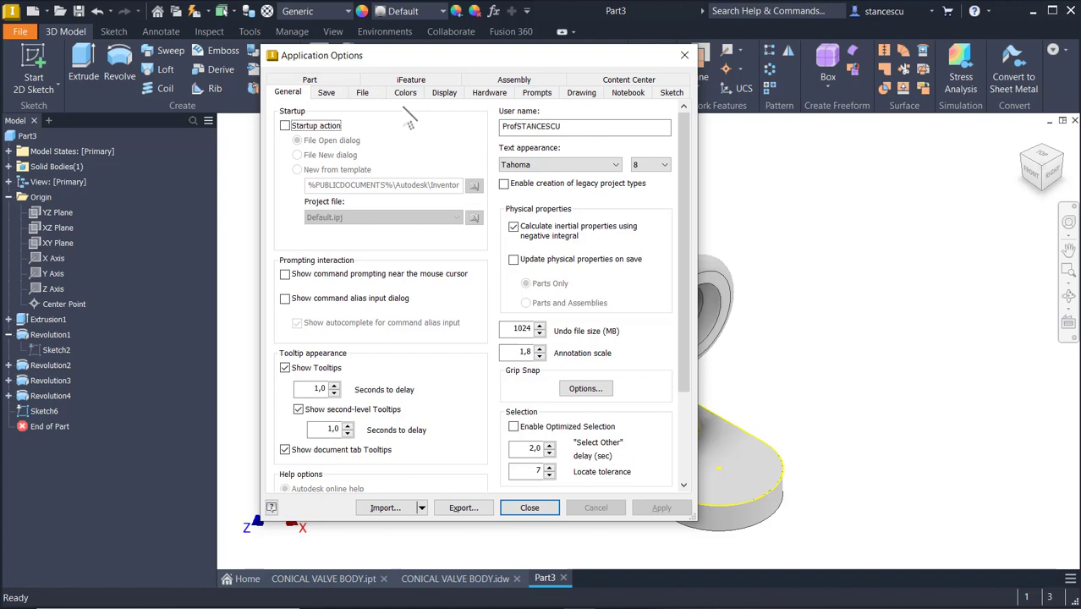
click(306, 80)
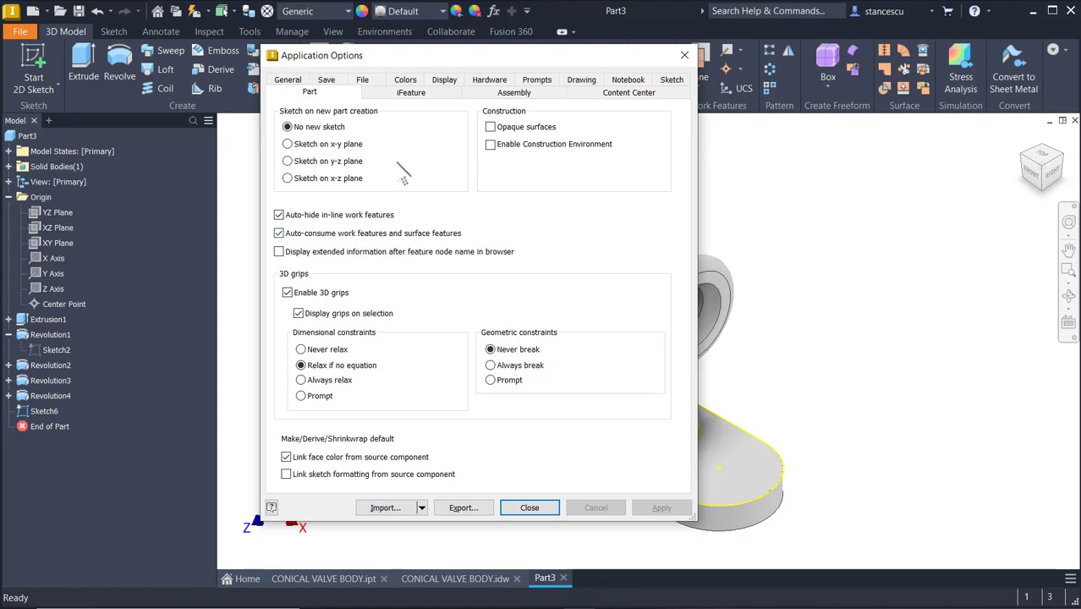
click(672, 80)
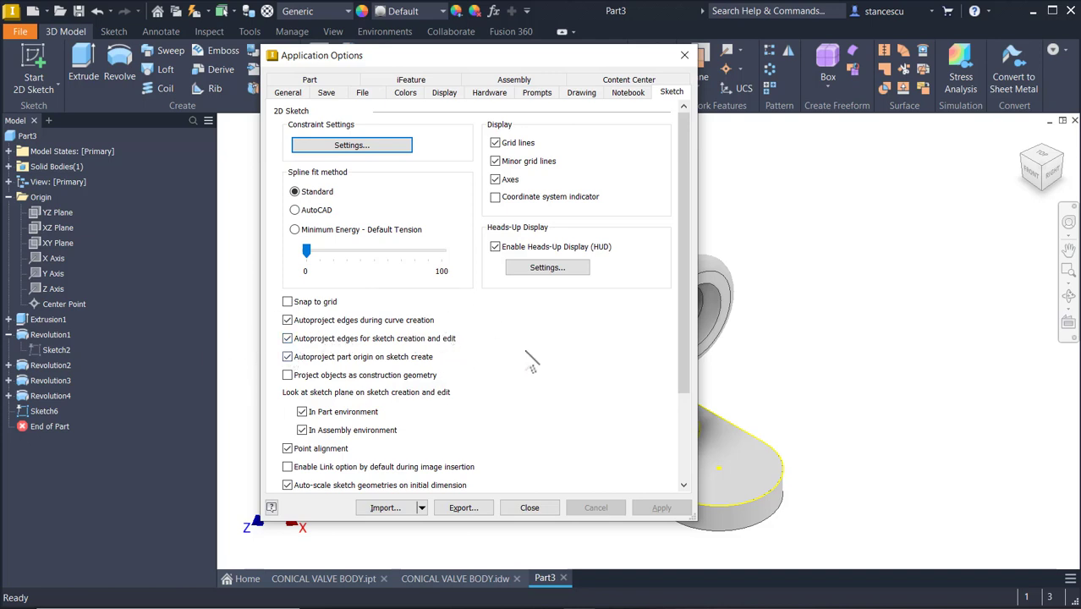
click(538, 508)
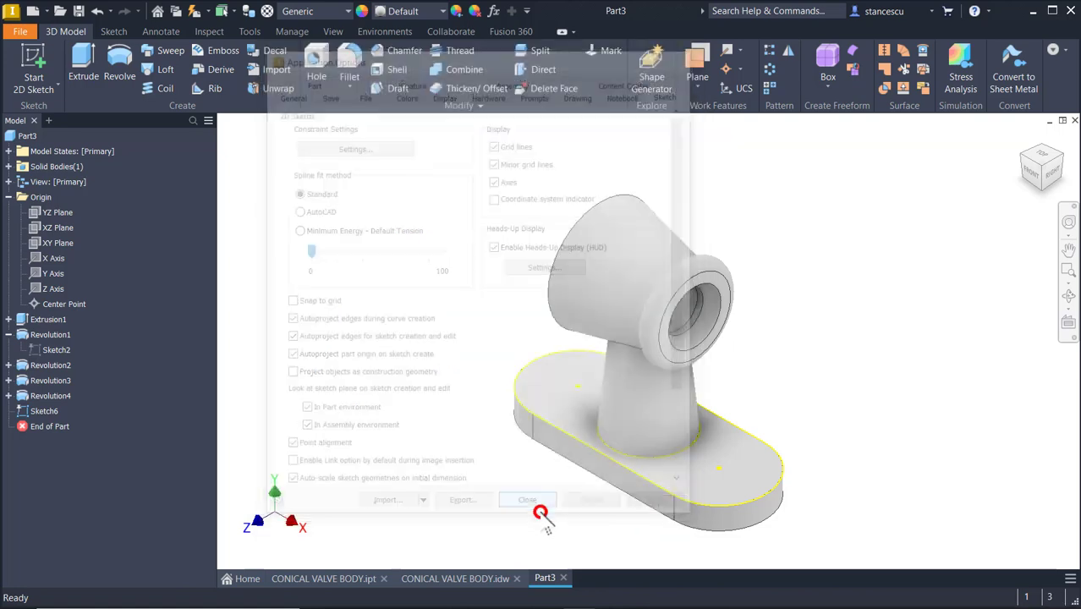
click(787, 330)
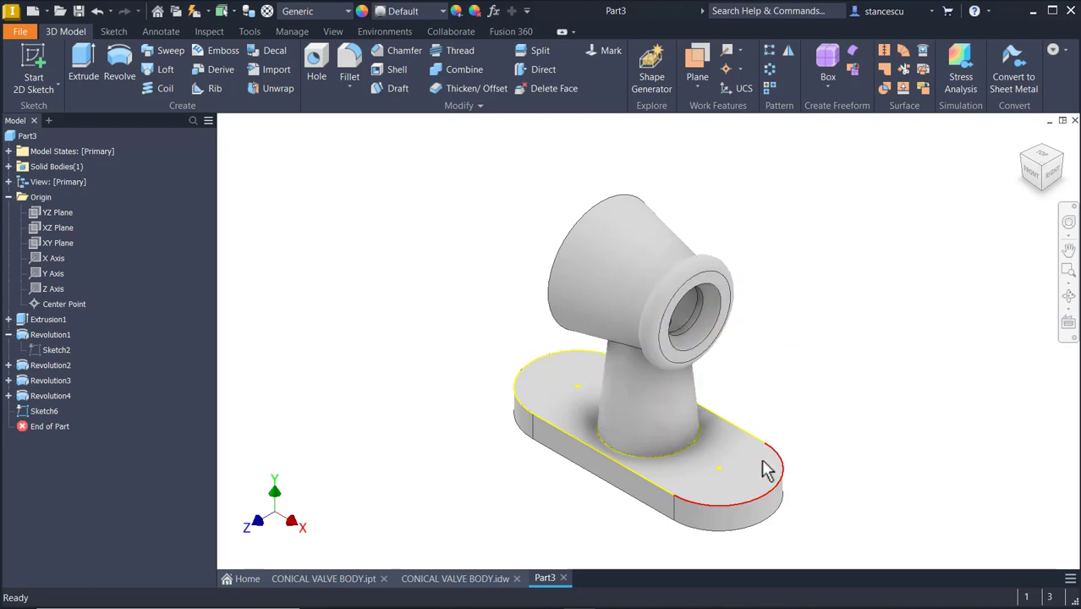
click(780, 324)
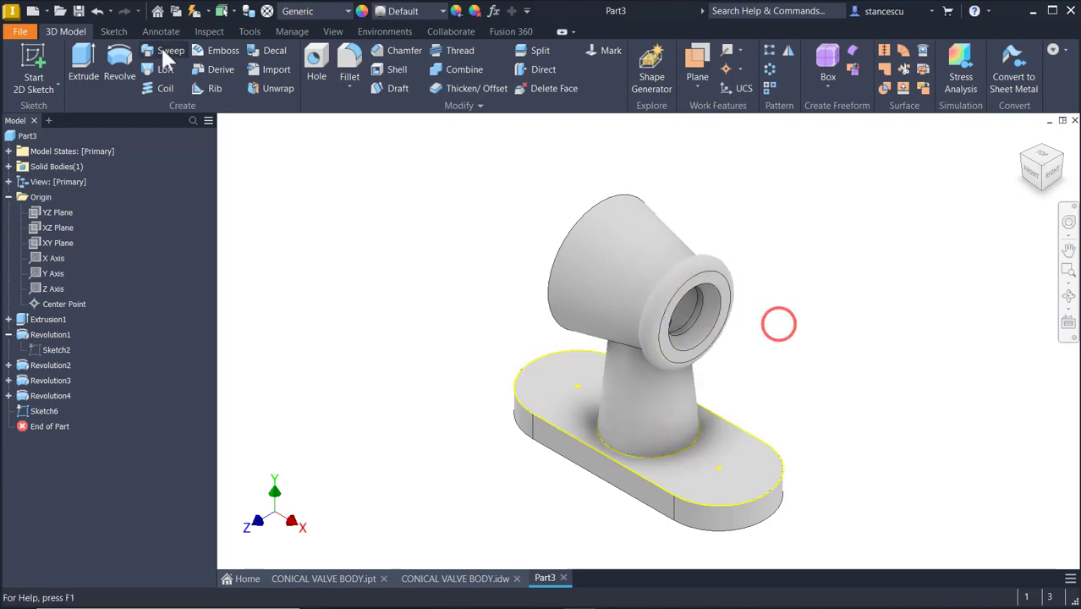
Add two 18 mm holes through the base plate at the sketch points on either side of the neck
click(313, 58)
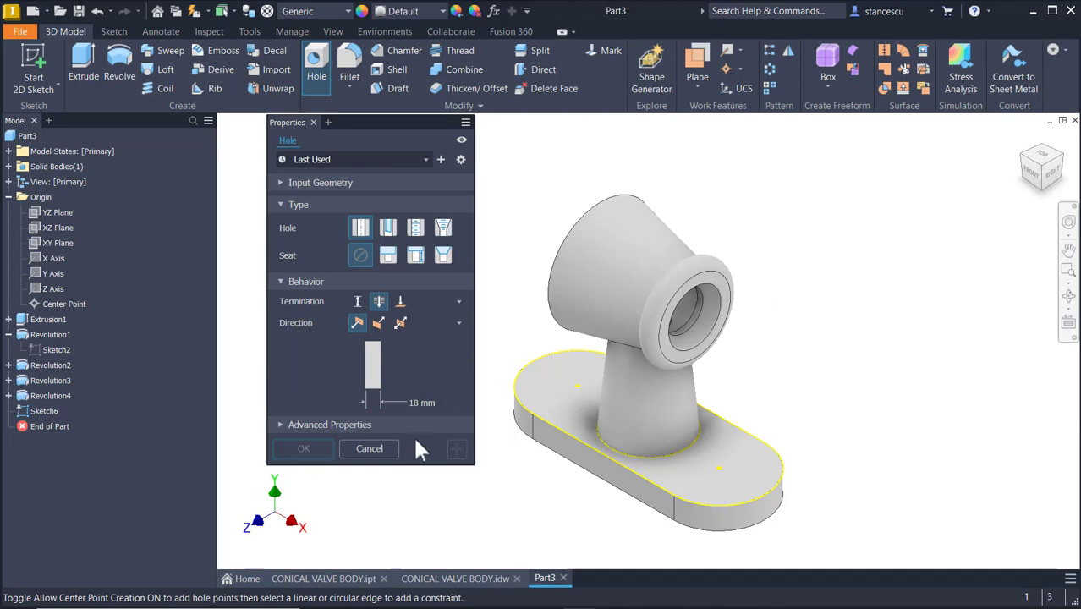
click(577, 387)
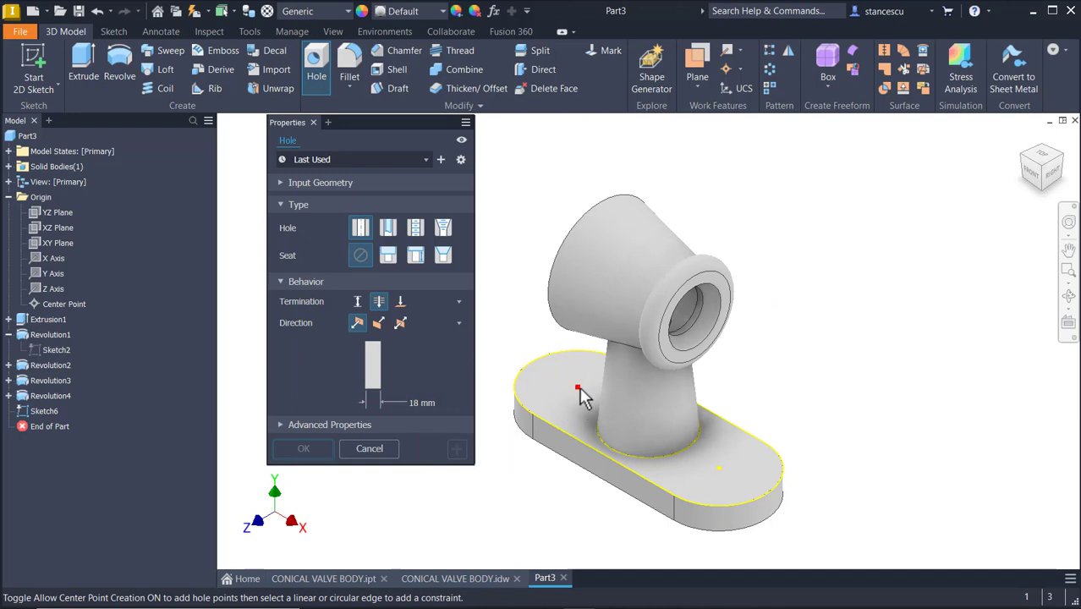
click(718, 470)
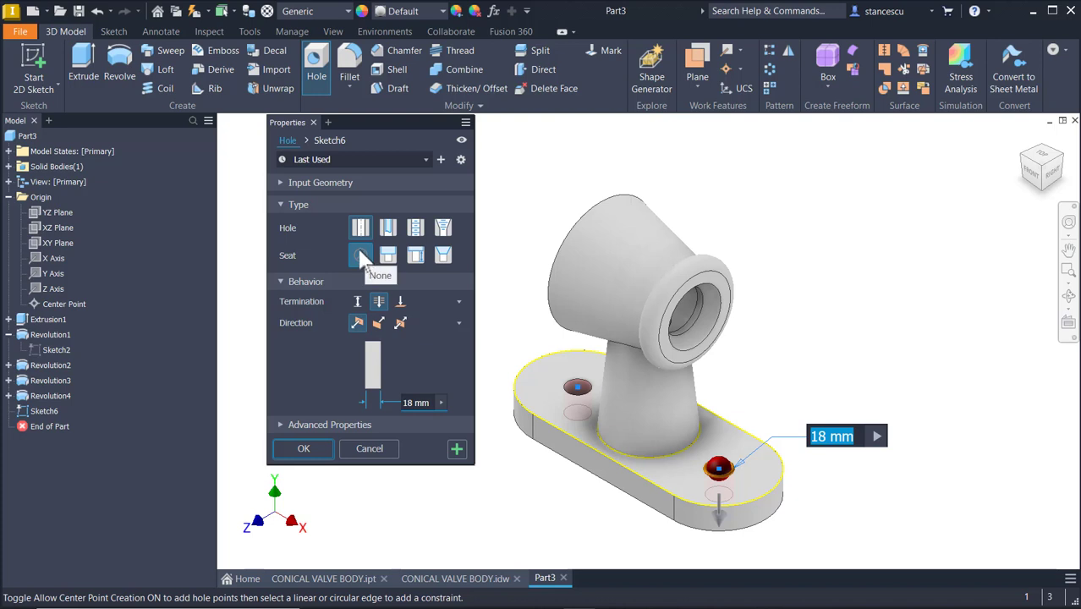
click(298, 451)
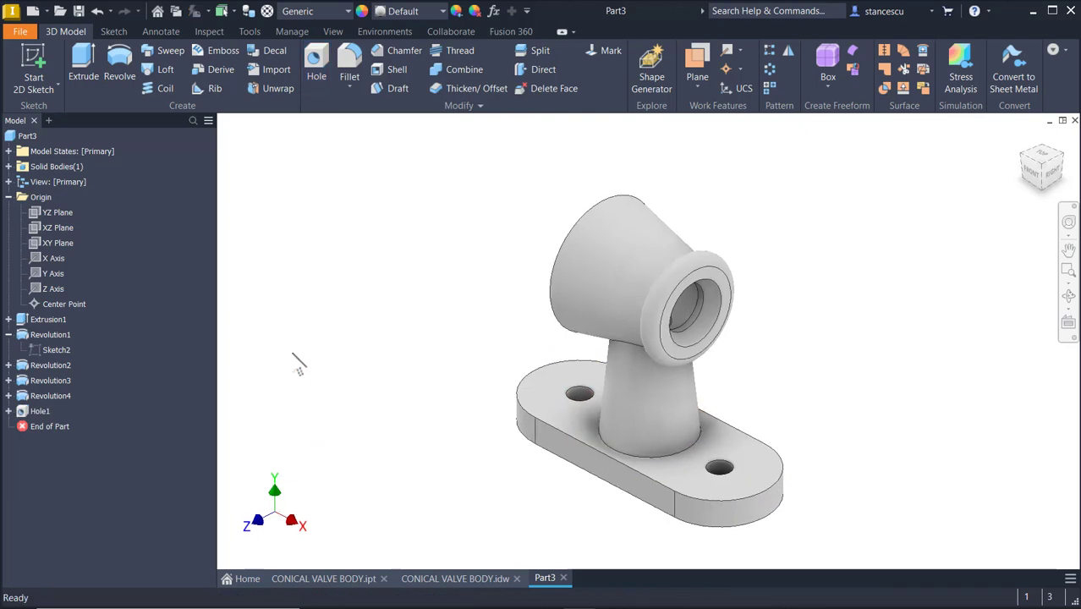
Check the fillet radii on the reference drawing and return to the part
key(F6)
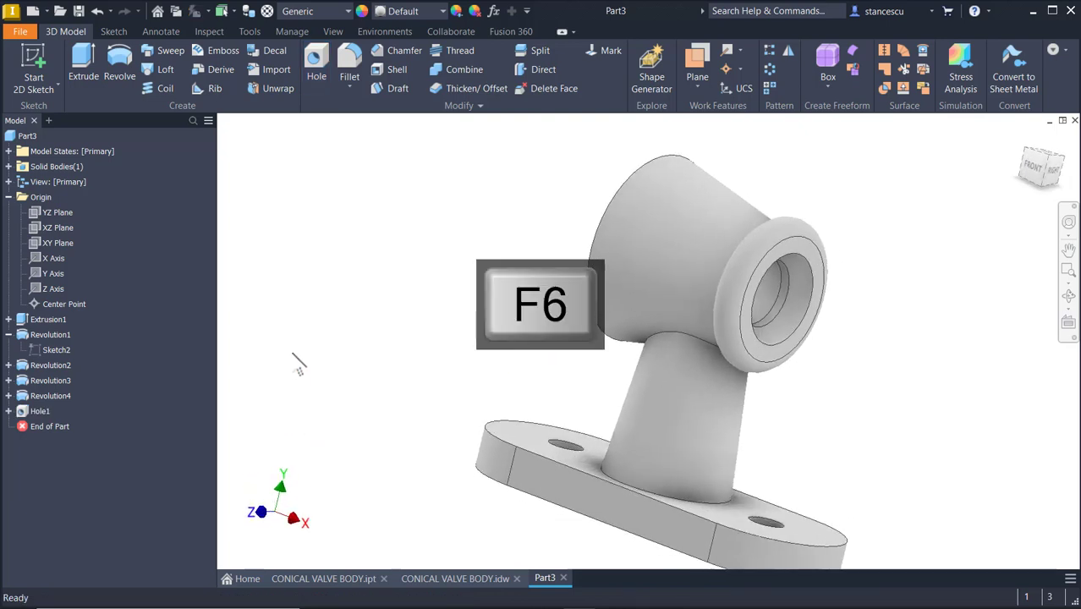
click(456, 582)
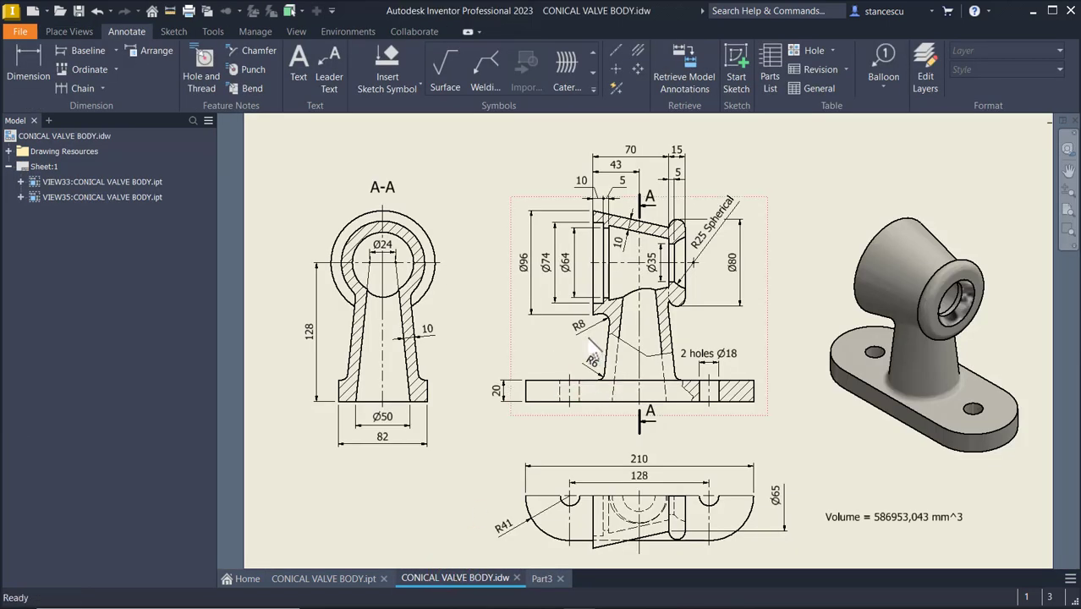
click(589, 316)
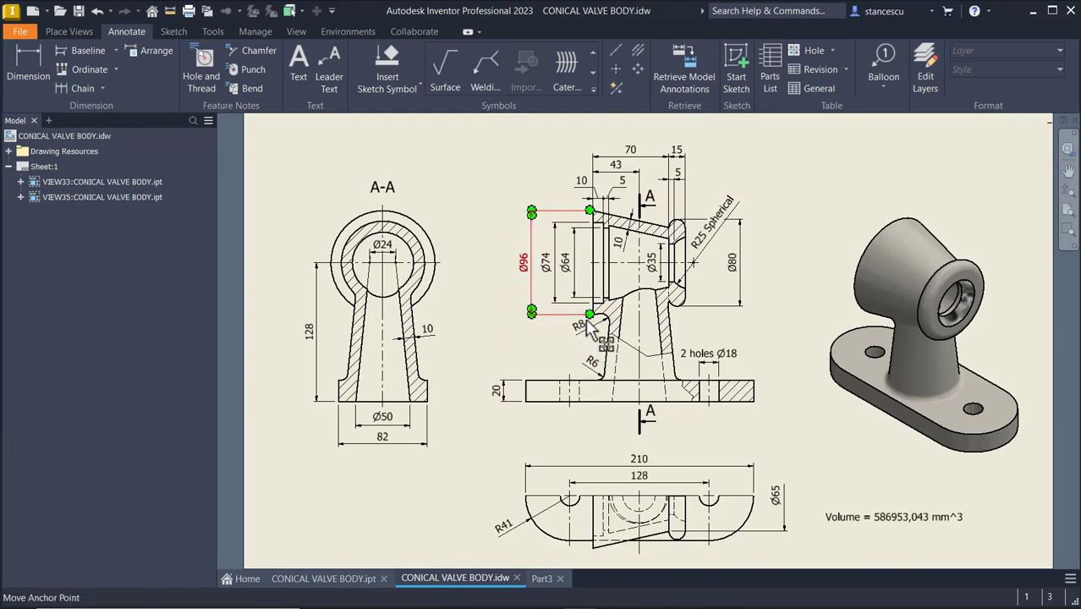
click(540, 579)
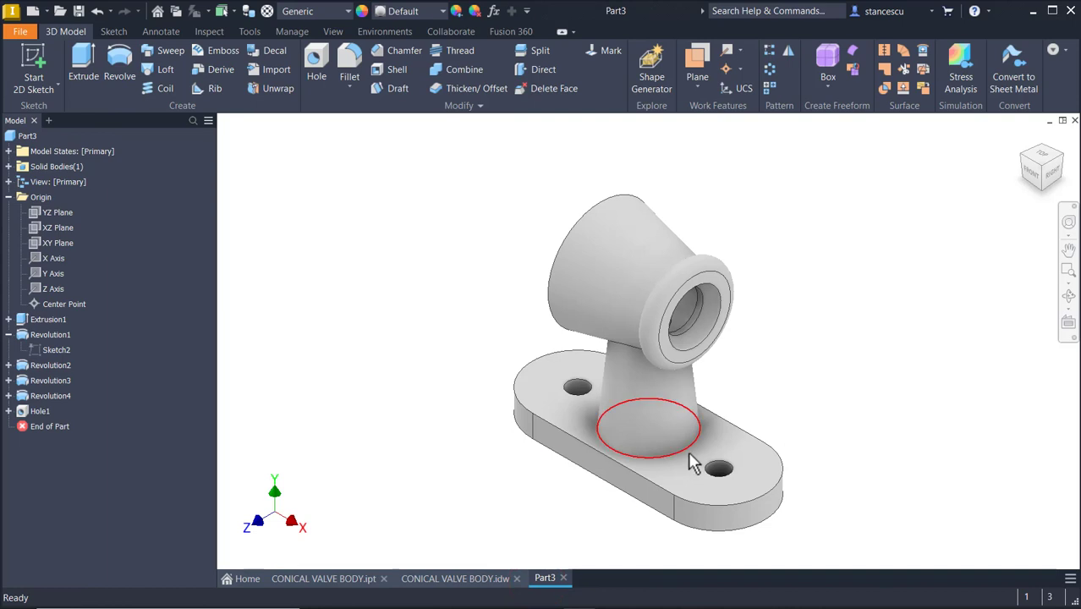
Fillet the edge where the neck meets the base plate with a 6 mm radius
click(694, 454)
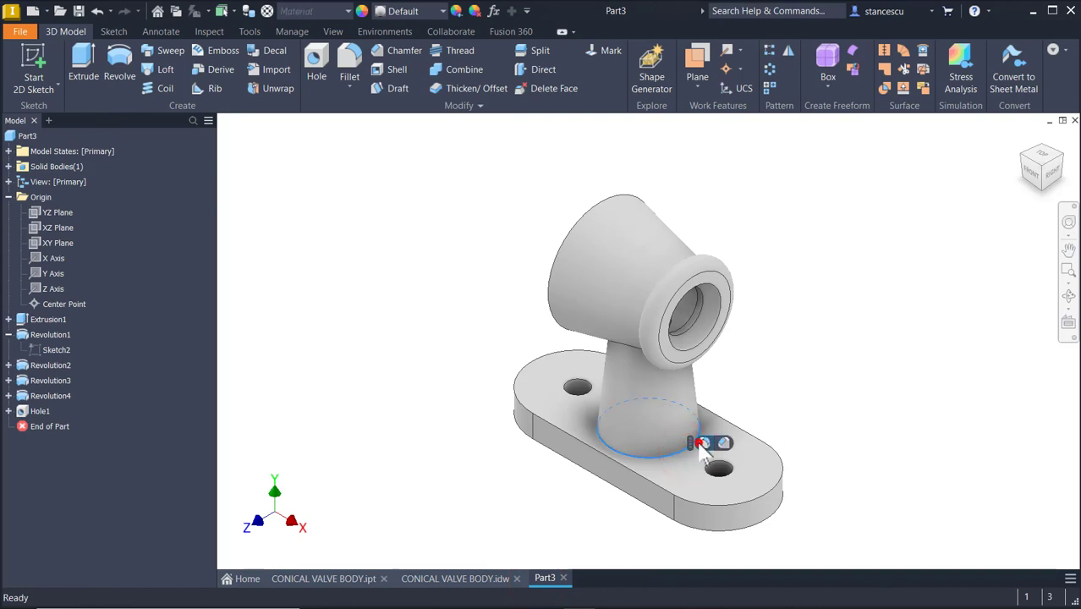
click(703, 443)
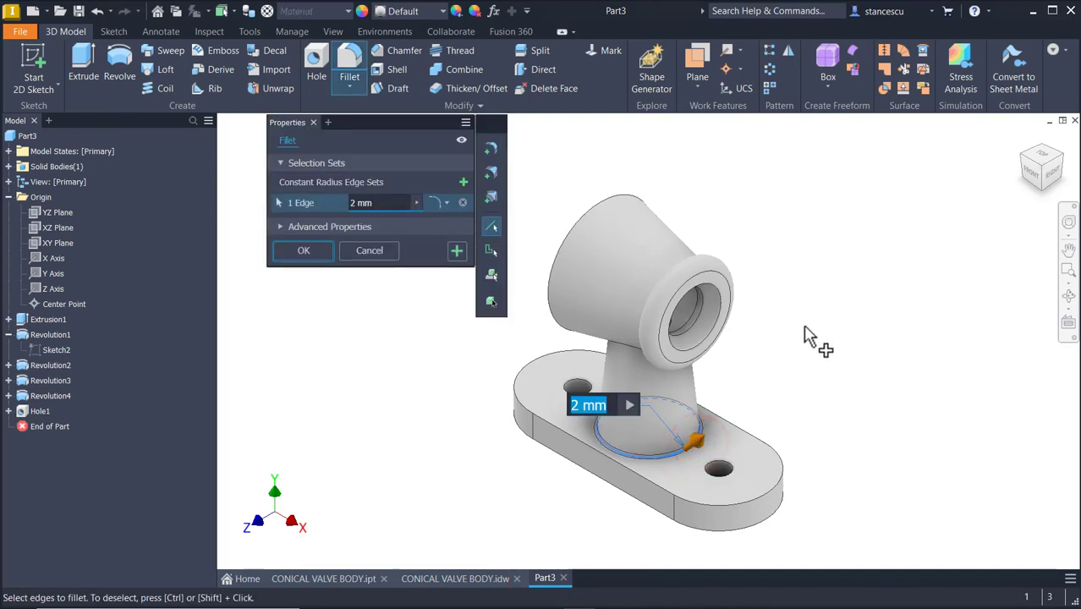
text(6)
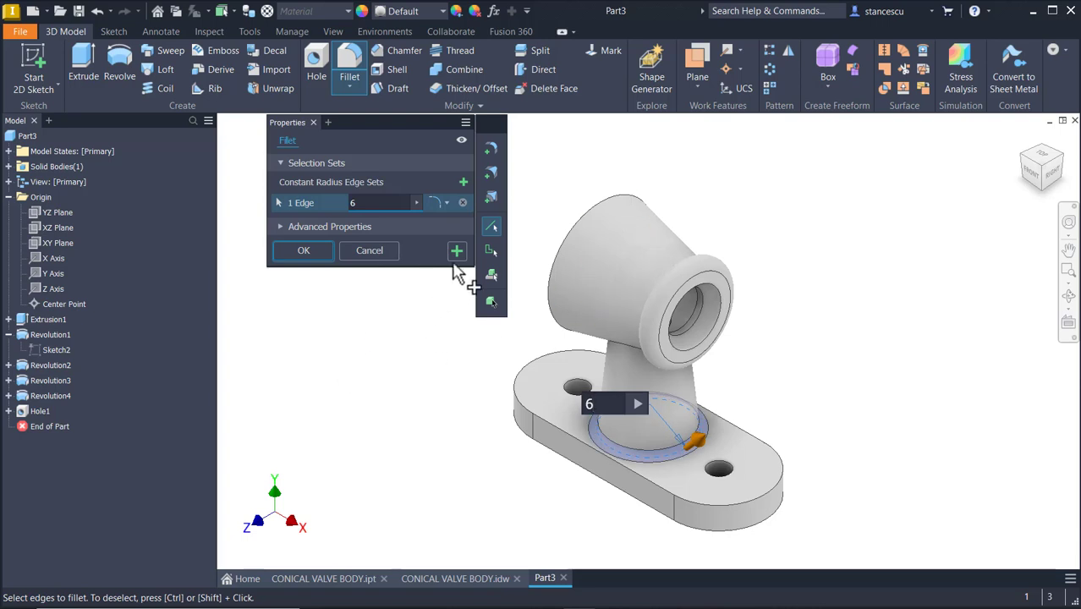
click(458, 251)
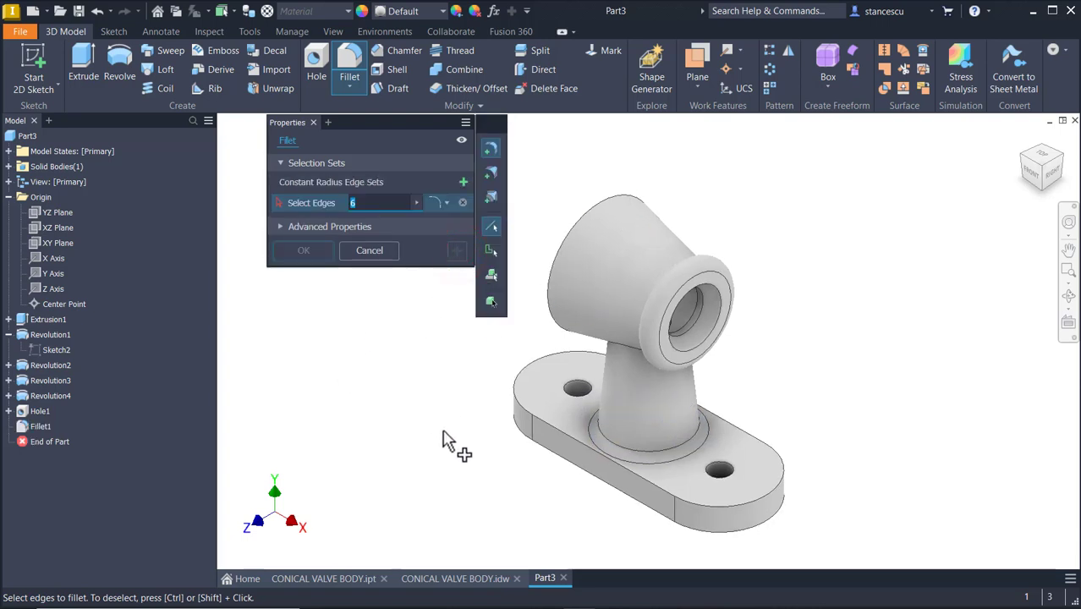
Fillet the edge where the neck joins the conical head with an 8 mm radius
shift+middle_drag(526, 475, 668, 395)
scroll(673, 387, up, 2)
click(659, 376)
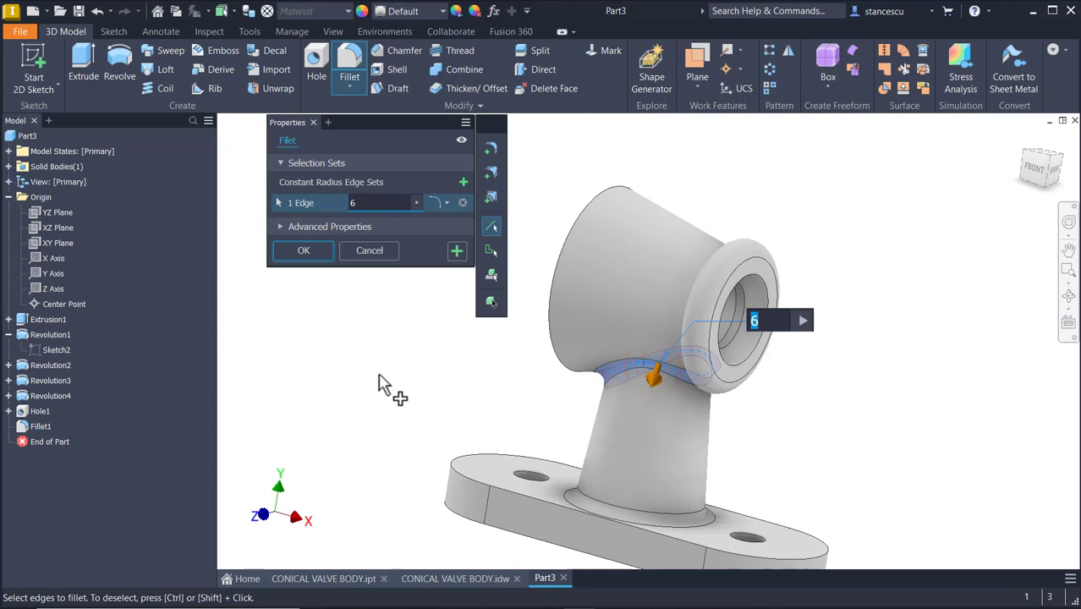
text(8)
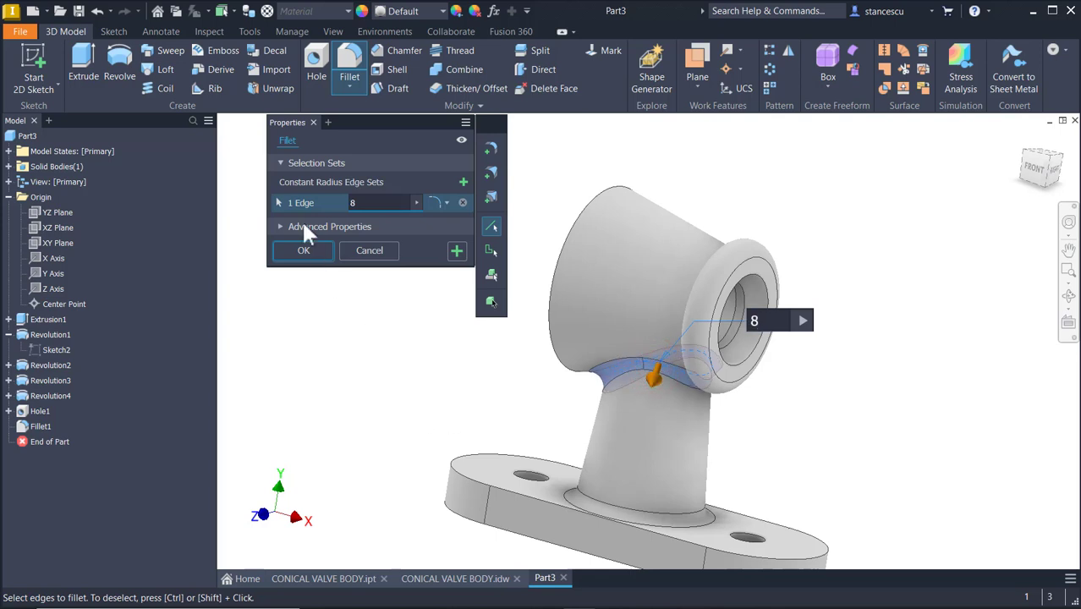
click(304, 251)
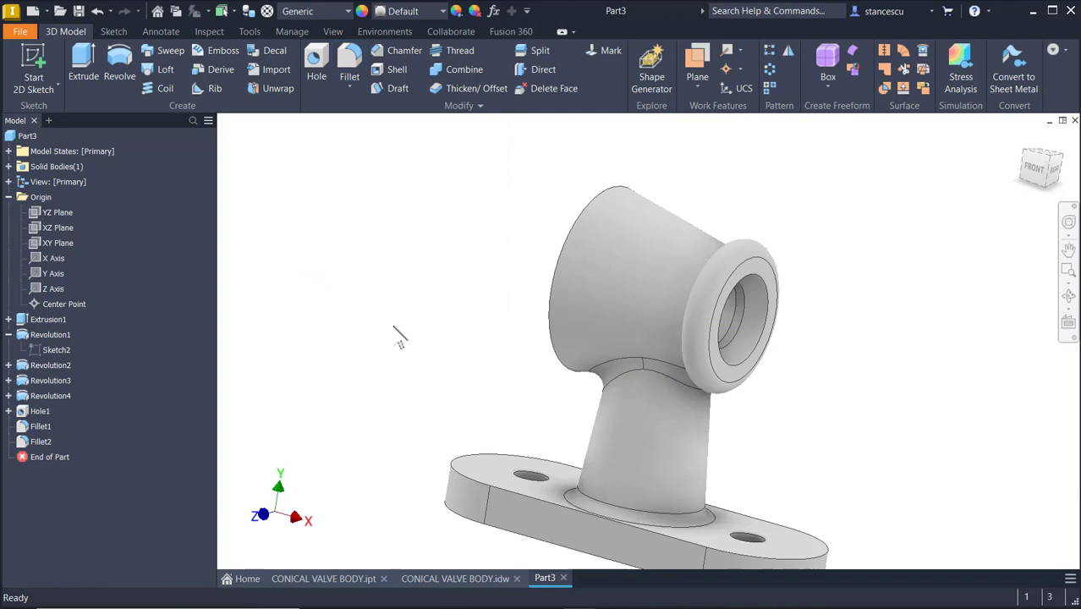
Calculate the part's physical properties in iProperties
key(F6)
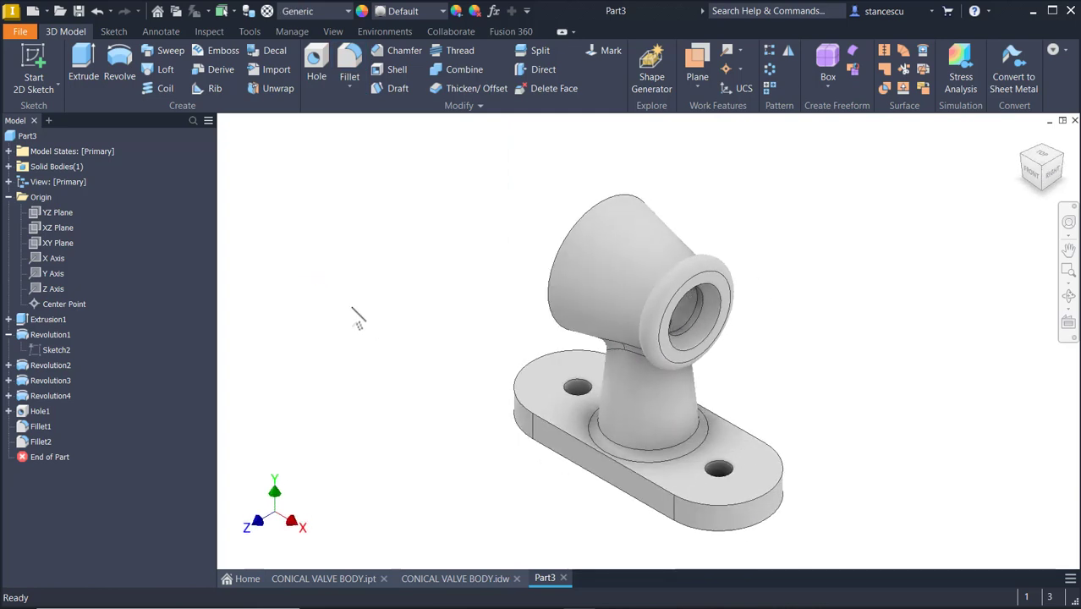
click(31, 136)
right_click(32, 138)
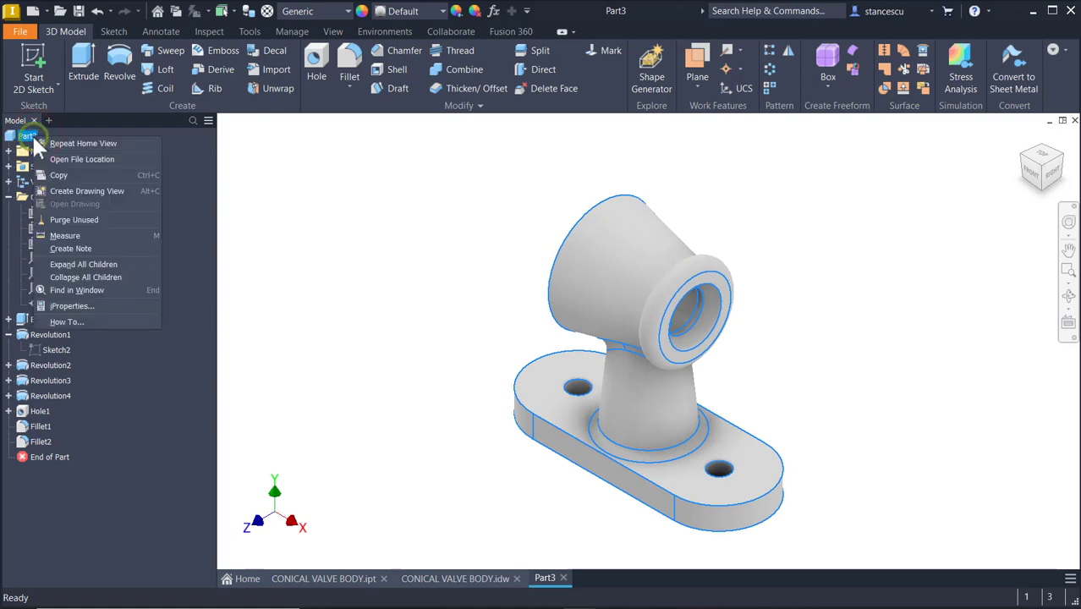
click(89, 303)
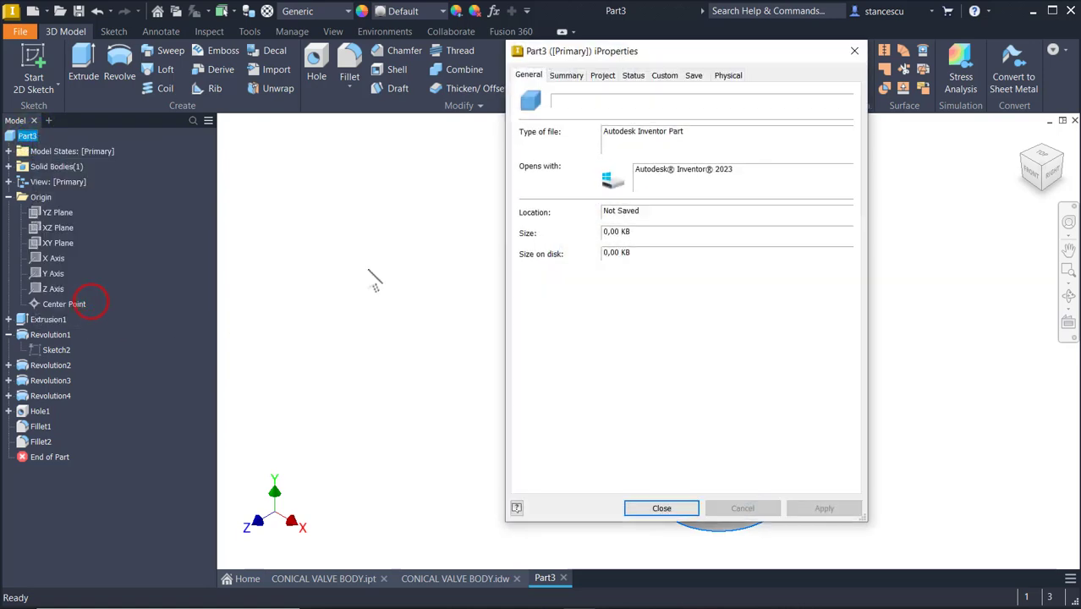
click(730, 75)
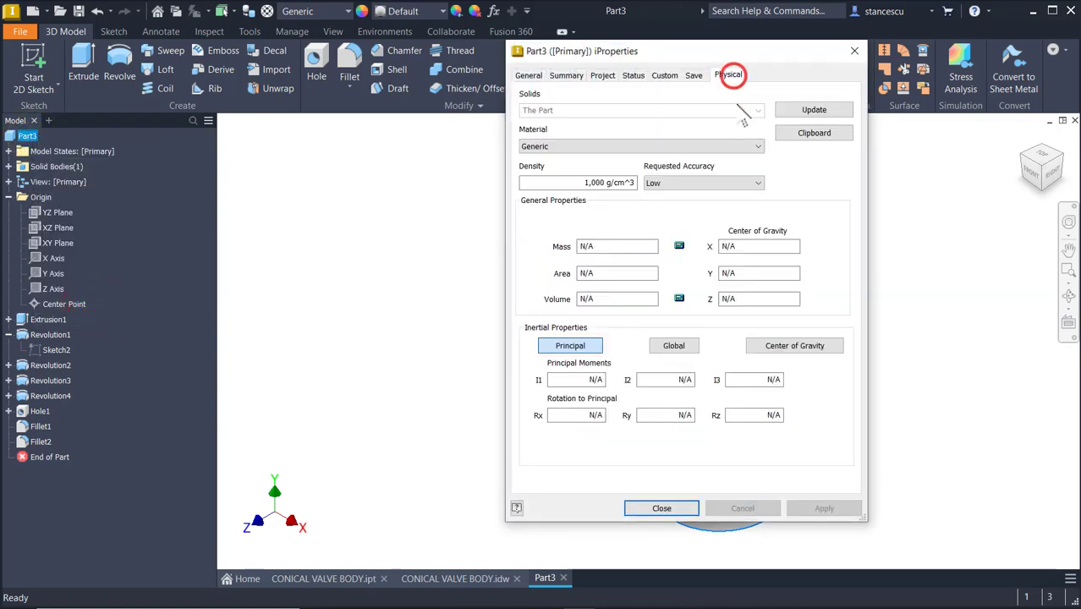
click(815, 109)
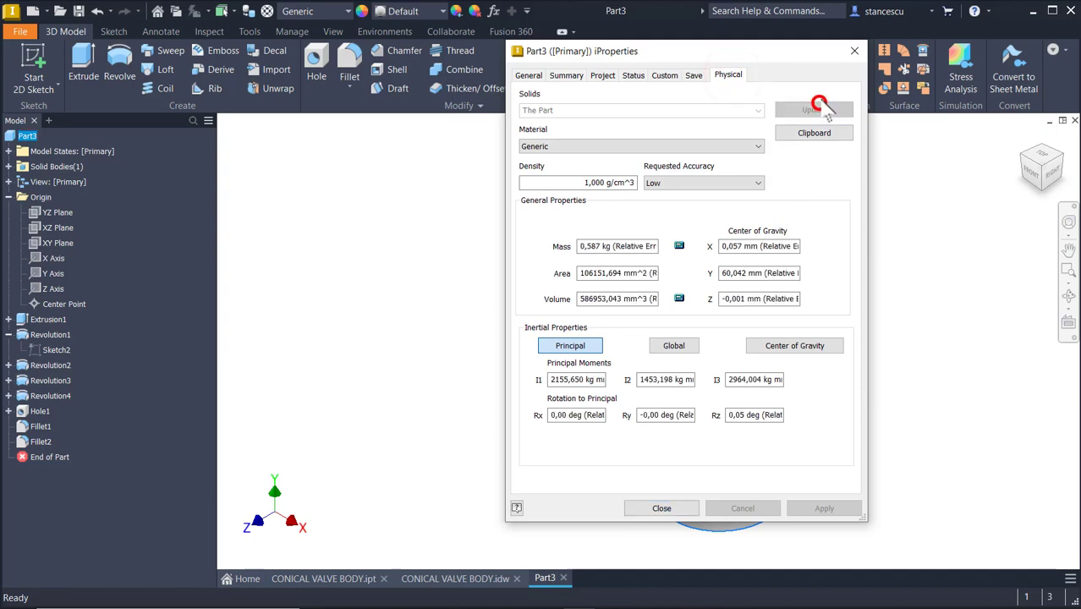
Copy the computed volume value and close iProperties
click(580, 299)
drag(582, 299, 640, 308)
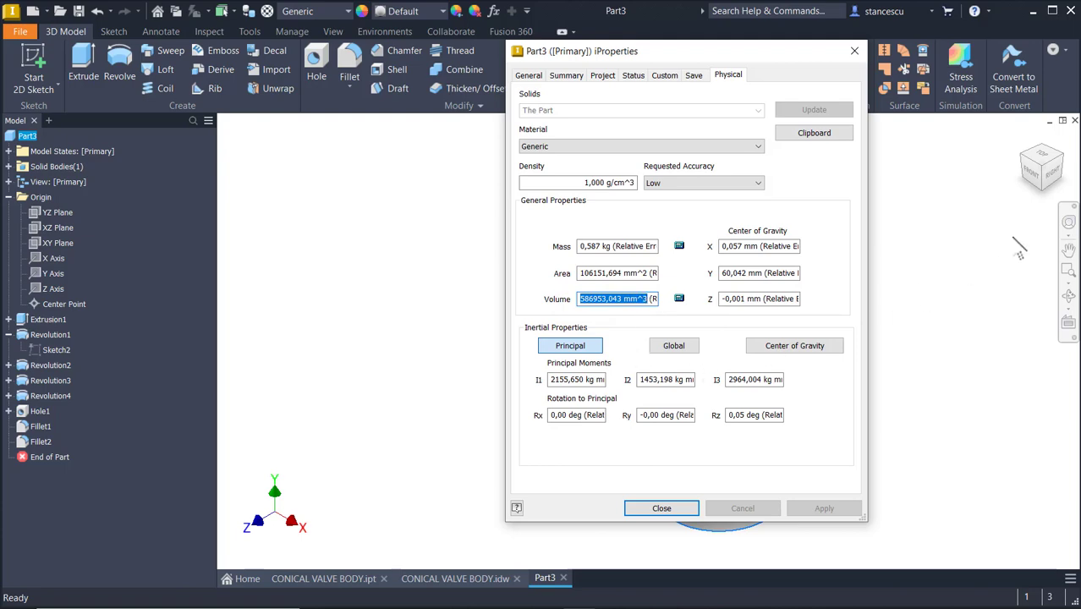
key(ctrl+c)
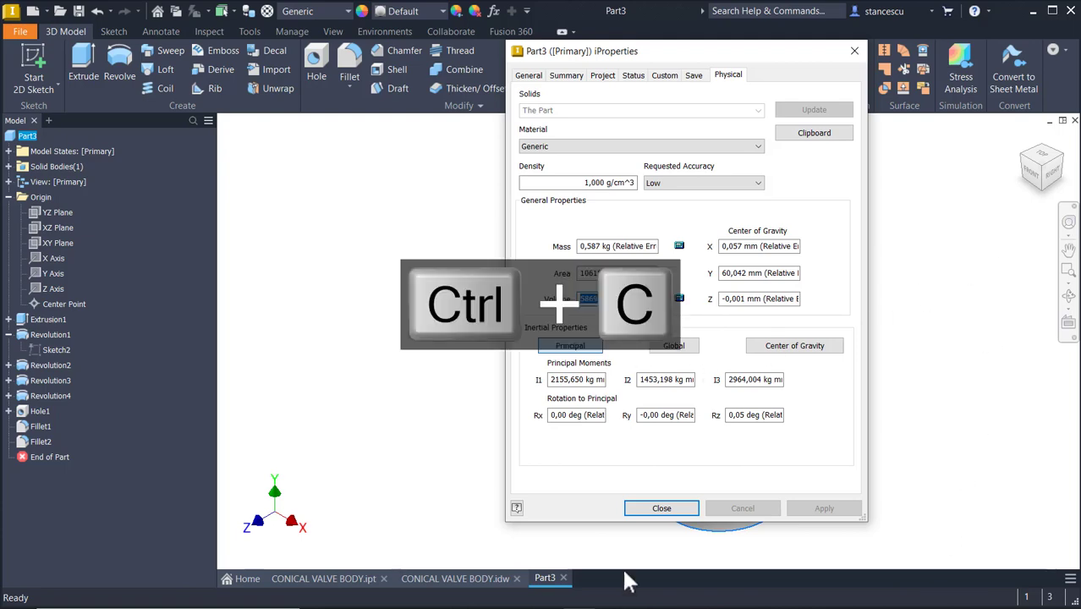
click(656, 507)
Try pasting the copied volume below the drawing's volume note to compare the two values
click(409, 580)
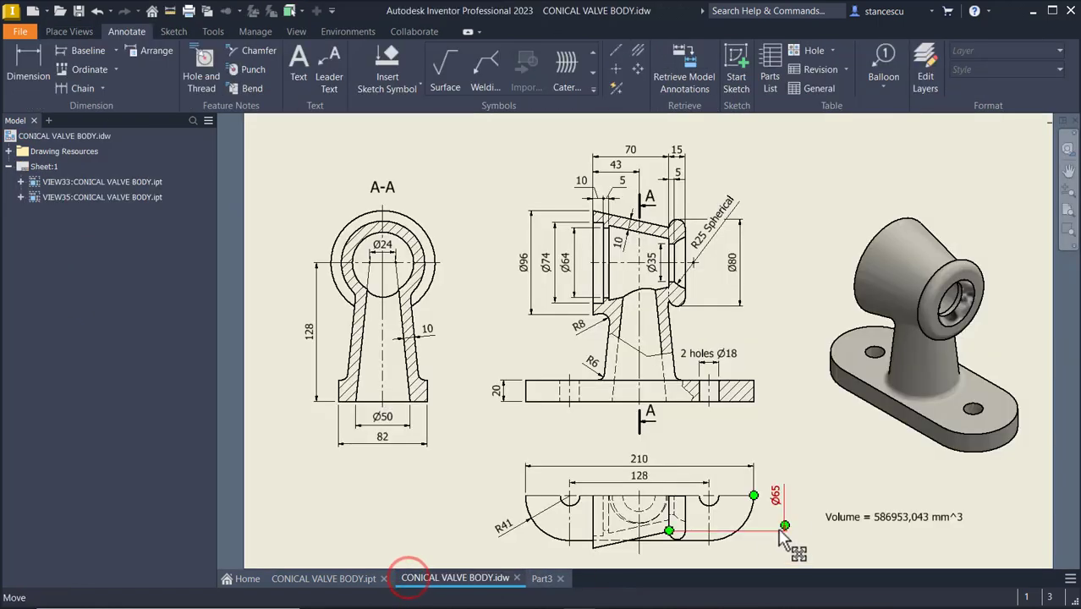
drag(907, 521, 872, 518)
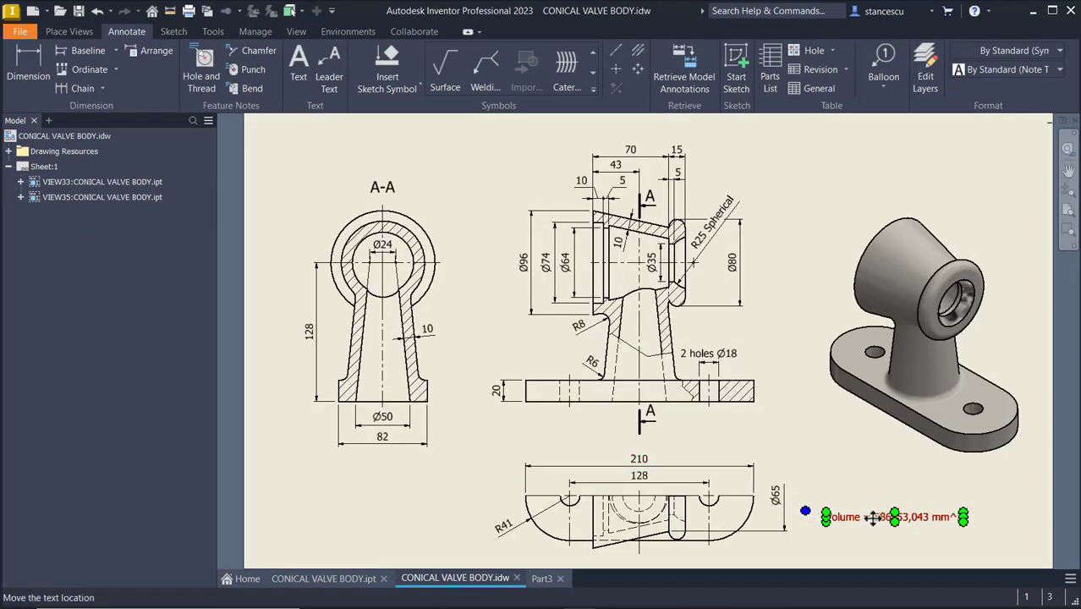
double_click(871, 517)
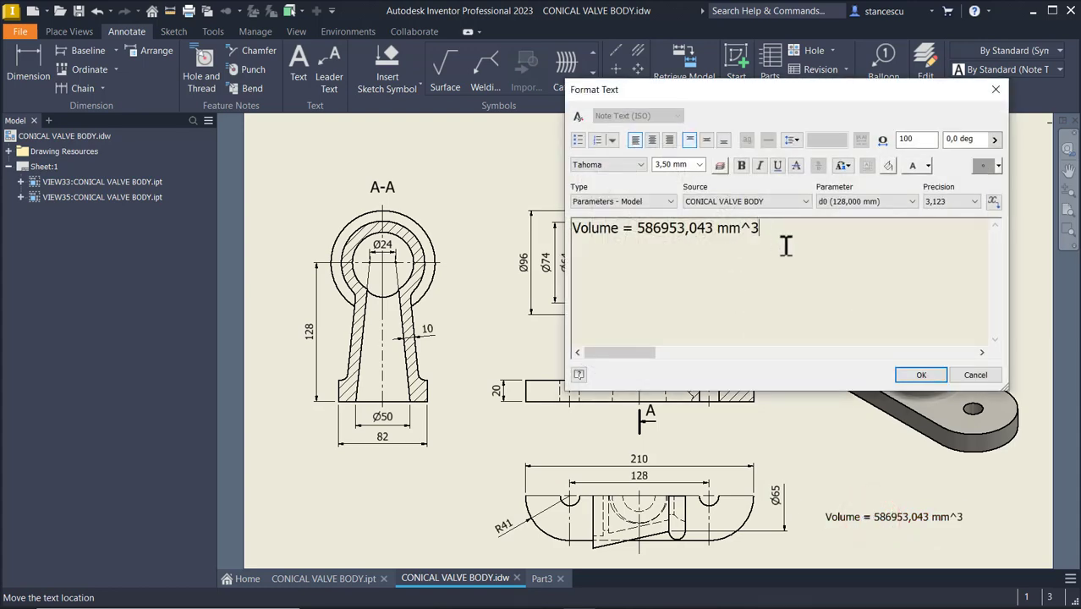
key(Return)
key(ctrl+v)
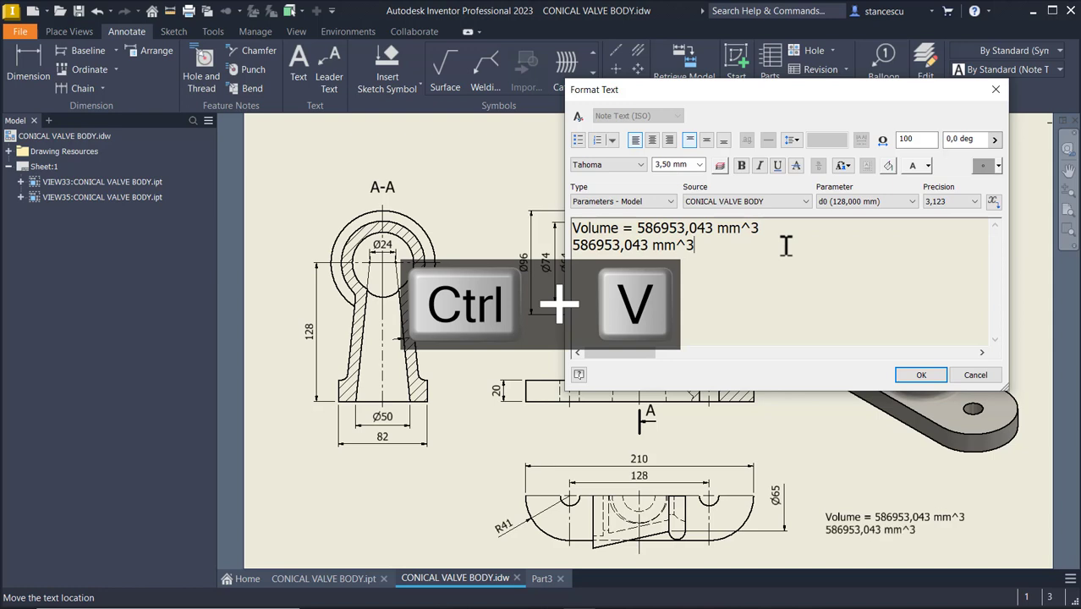
key(Home)
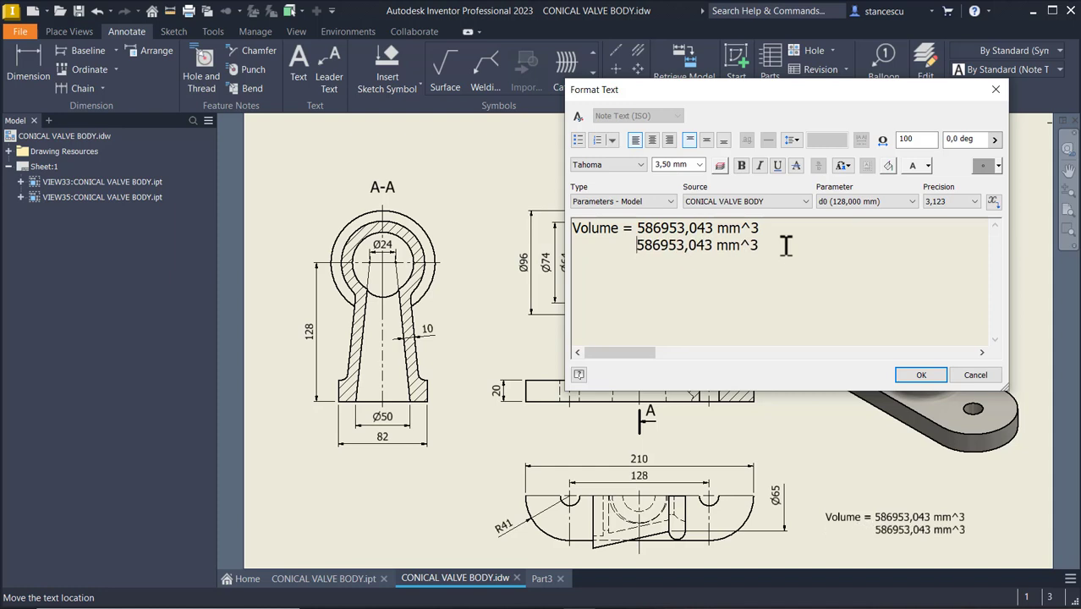
click(960, 373)
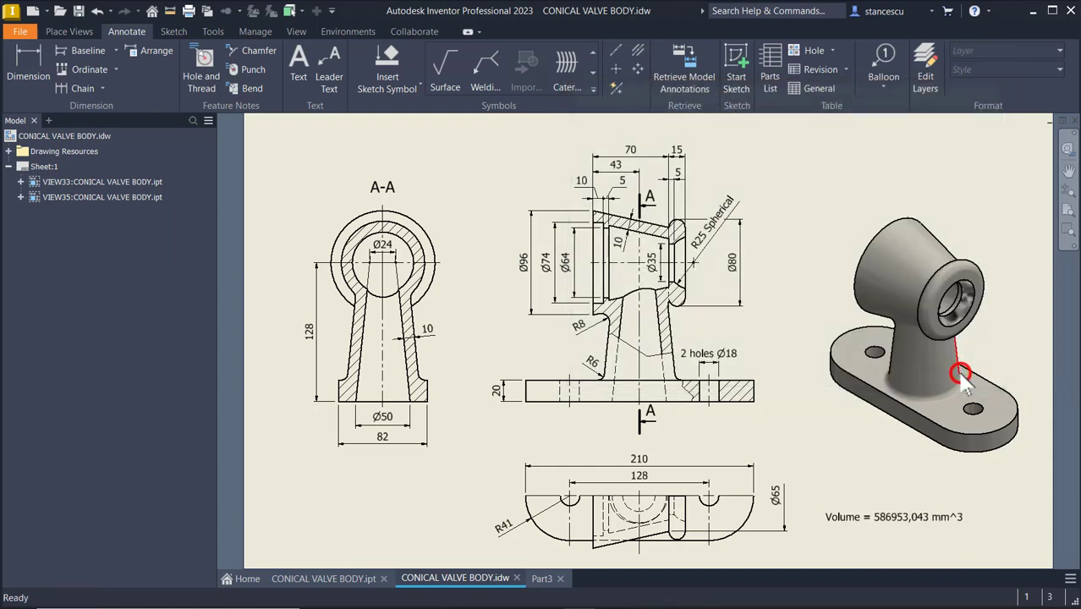
click(824, 140)
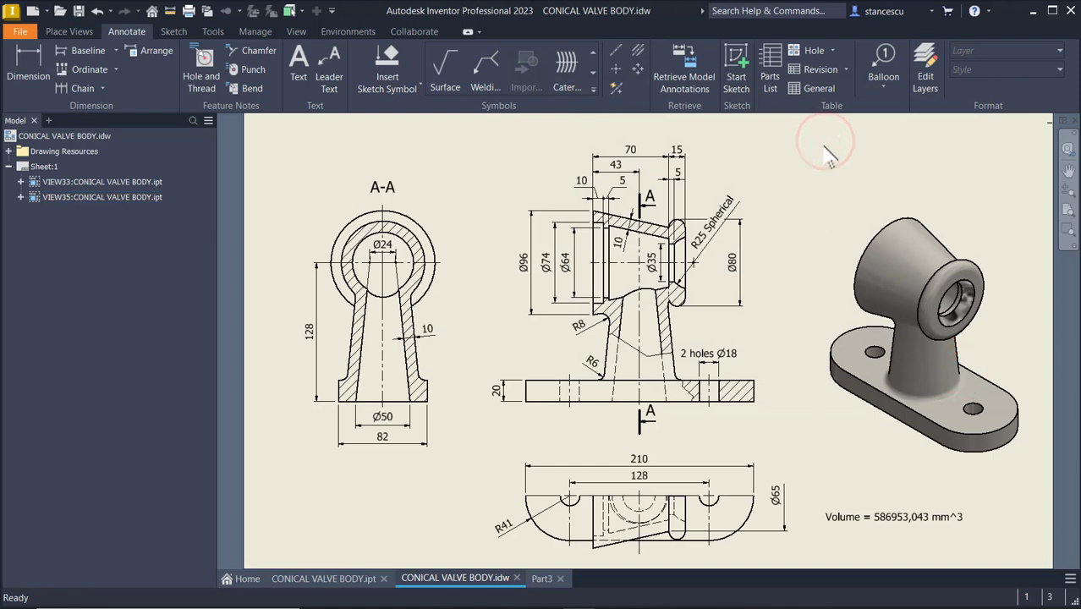